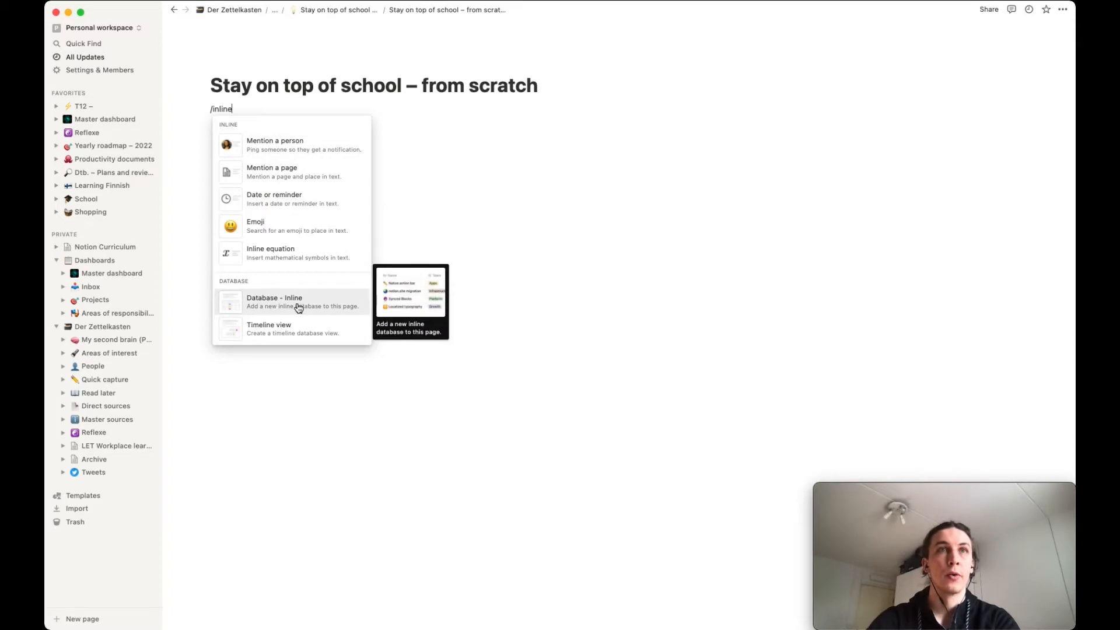
- Insert an inline database titled "School stuff" and name its first entry "Homework"
click(298, 308)
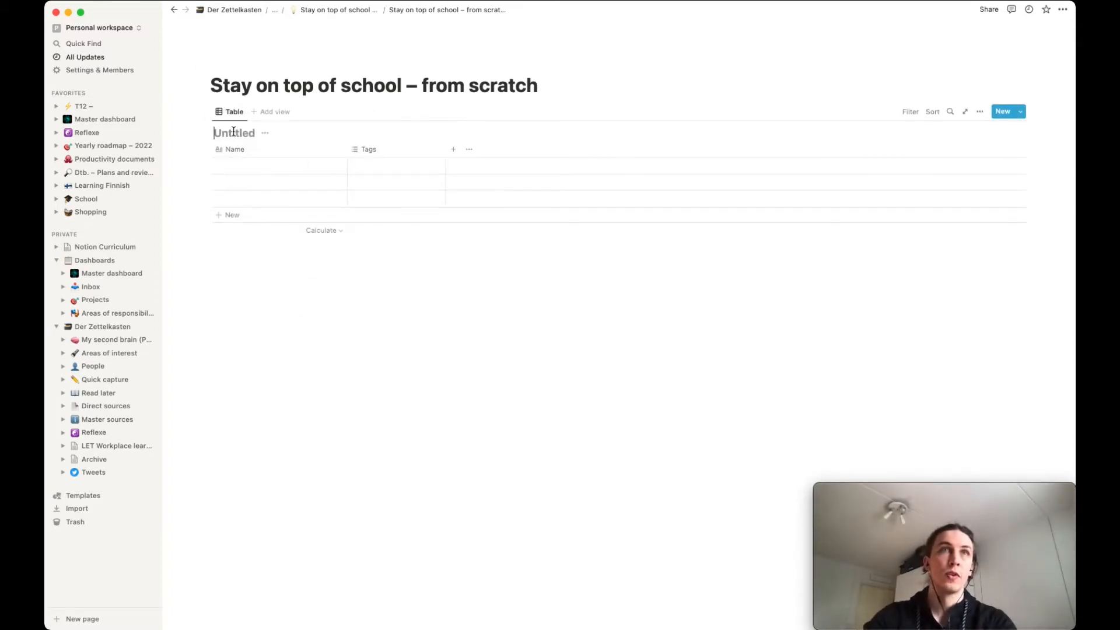
text(School)
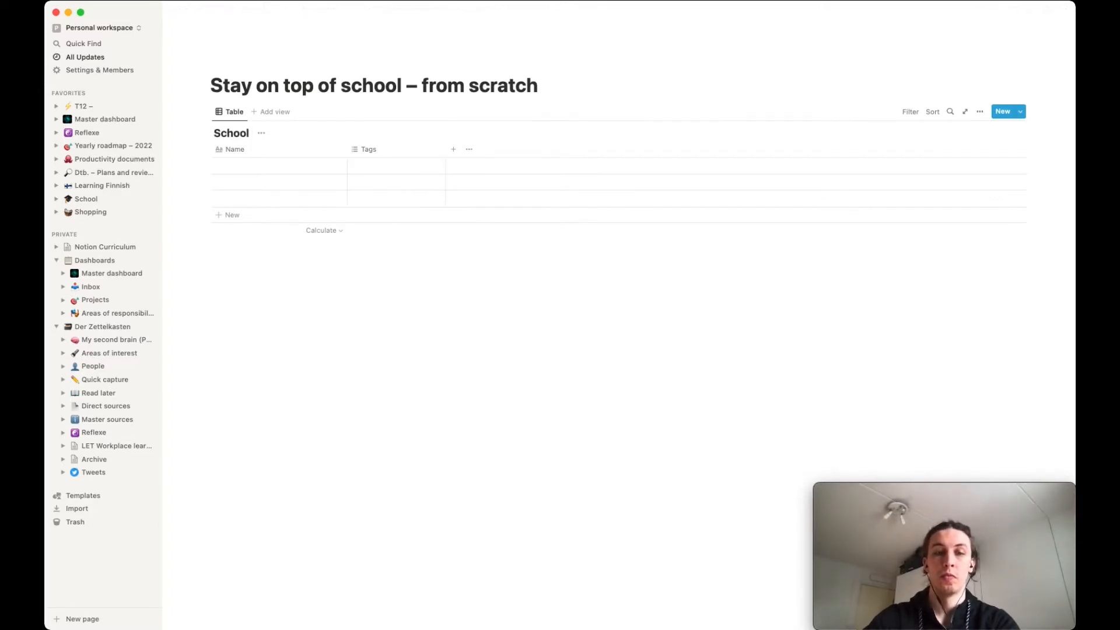
text( stuff)
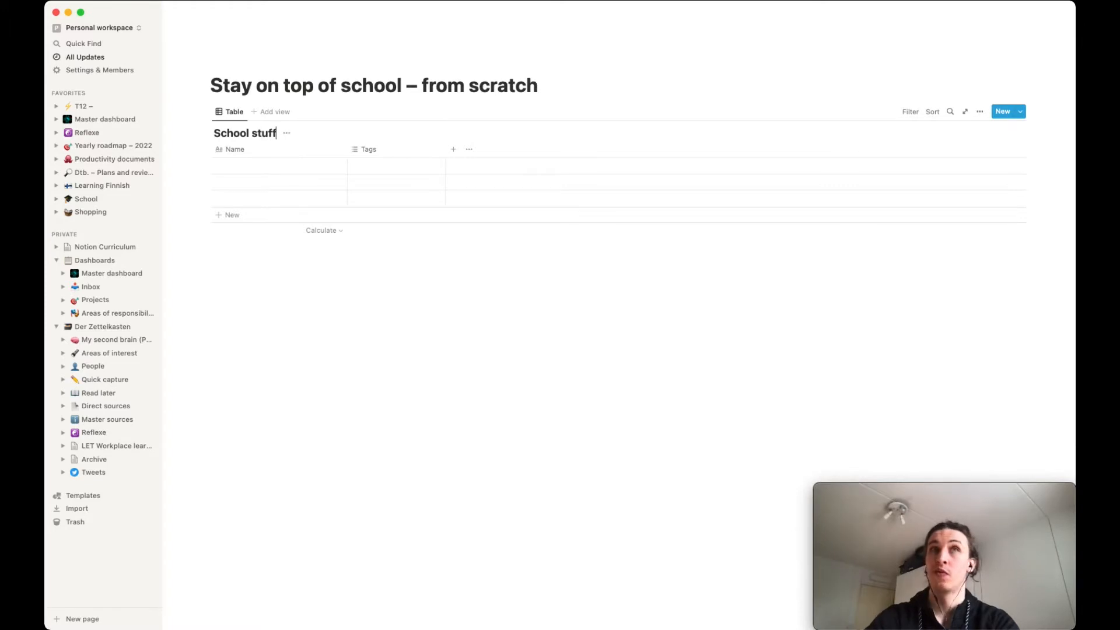
click(277, 299)
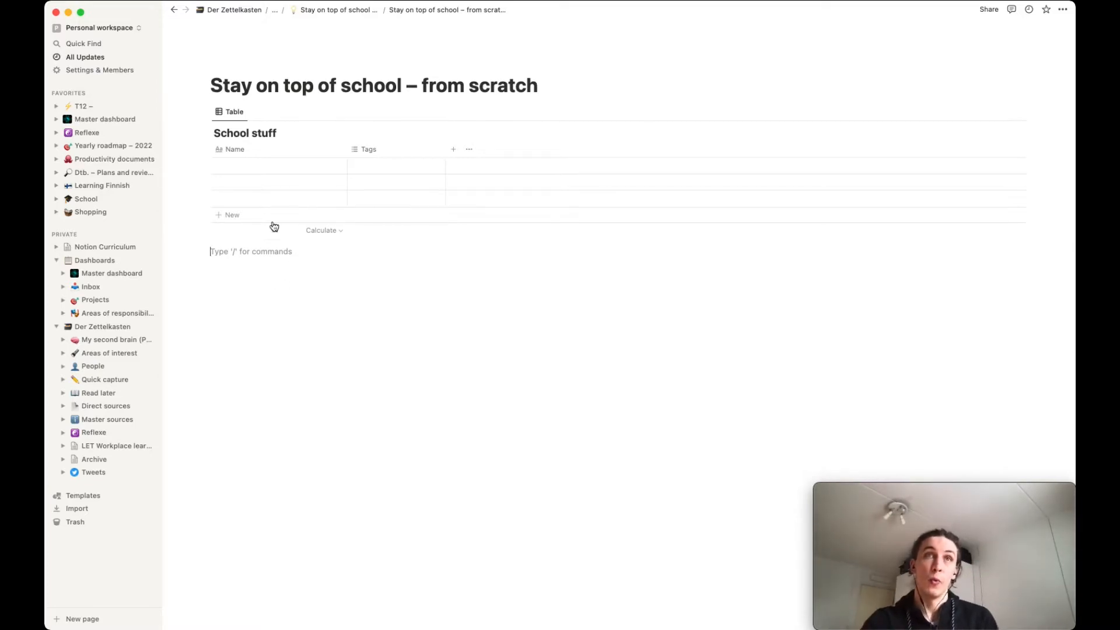
click(253, 166)
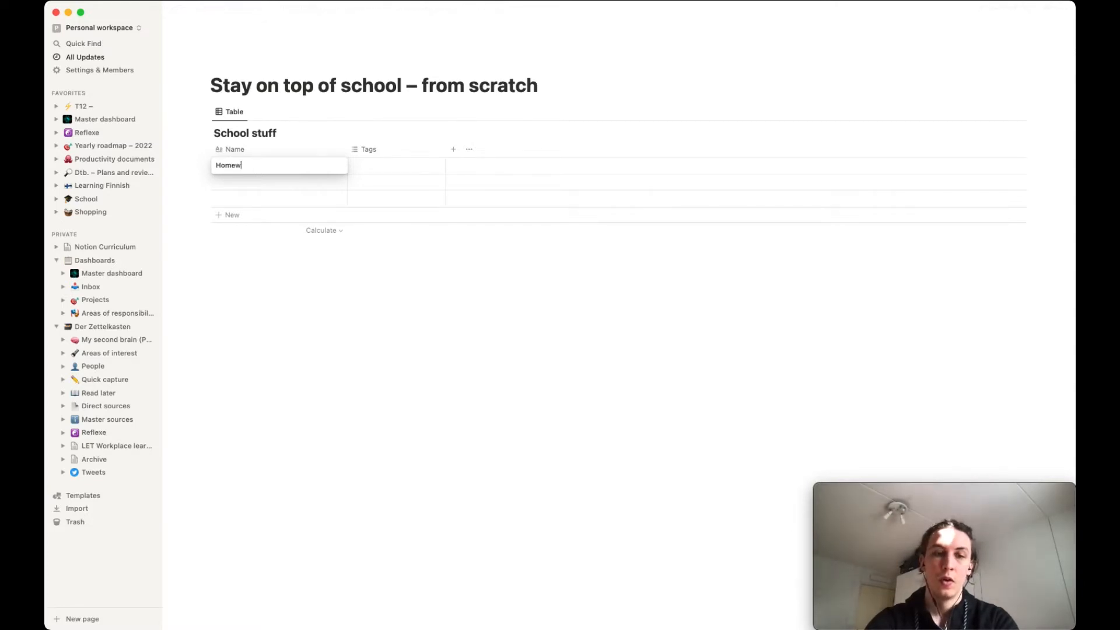
key(Return)
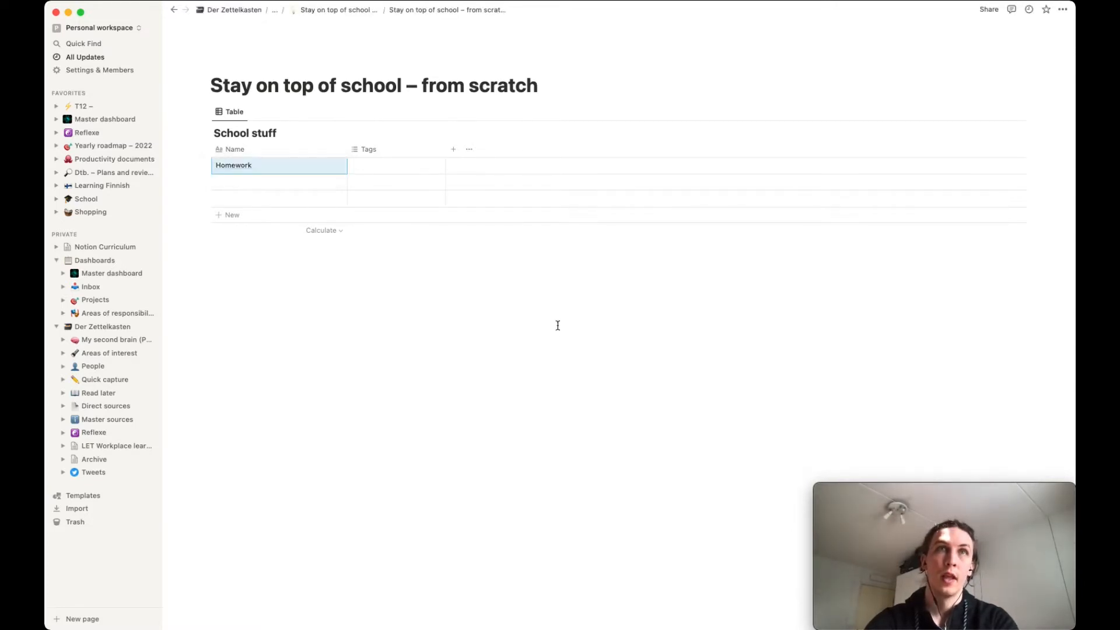
- Rename the Tags property to "Course" and change its type to Select
click(373, 149)
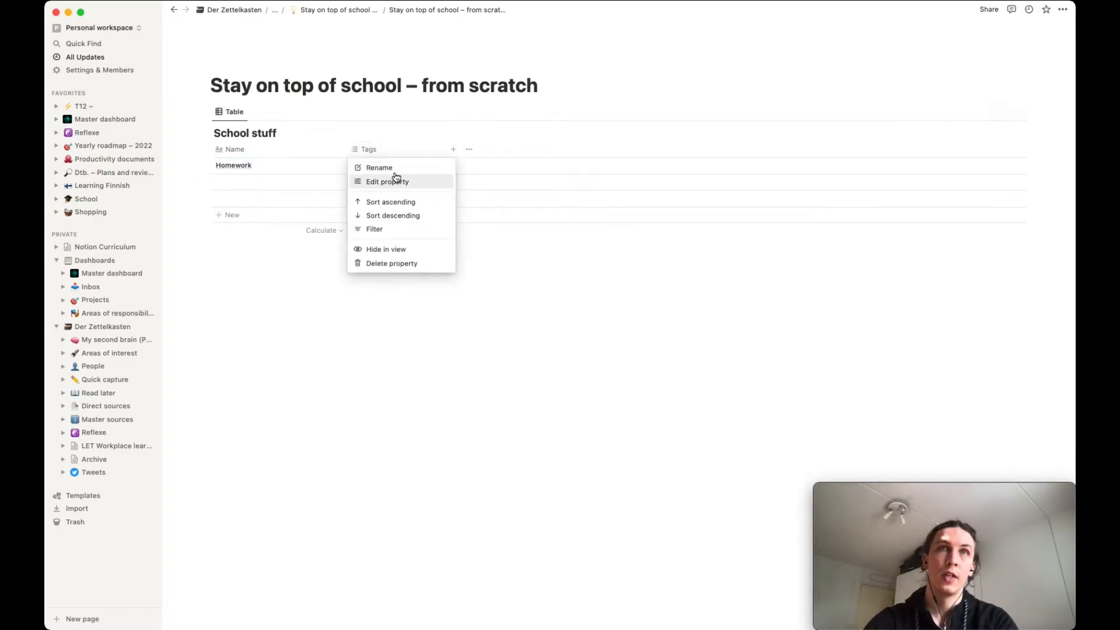
click(395, 169)
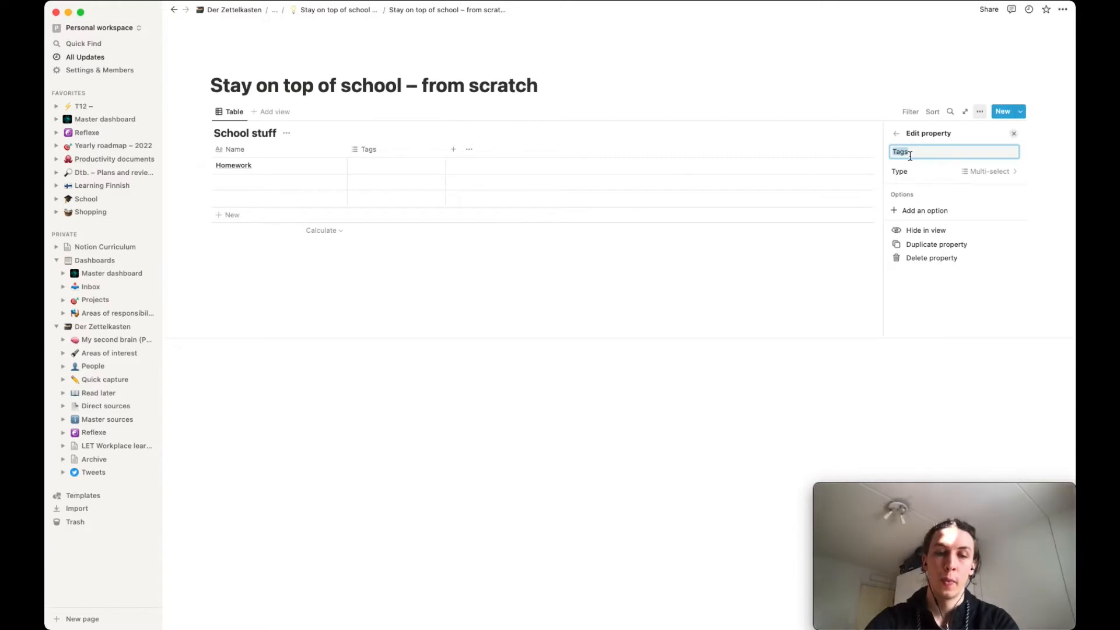
text(Course)
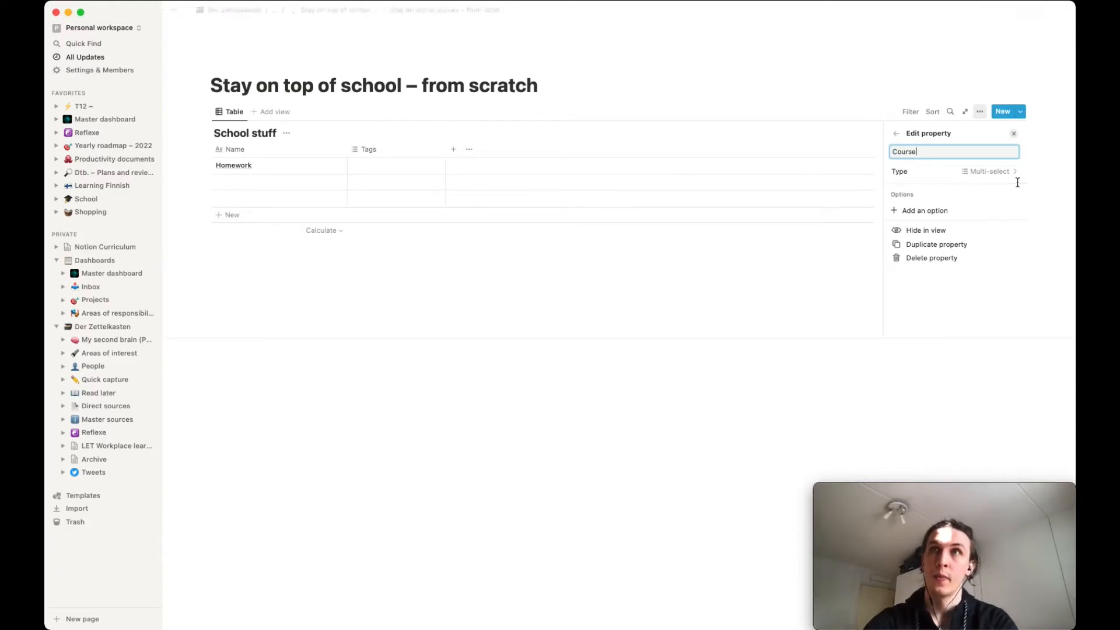
click(1006, 174)
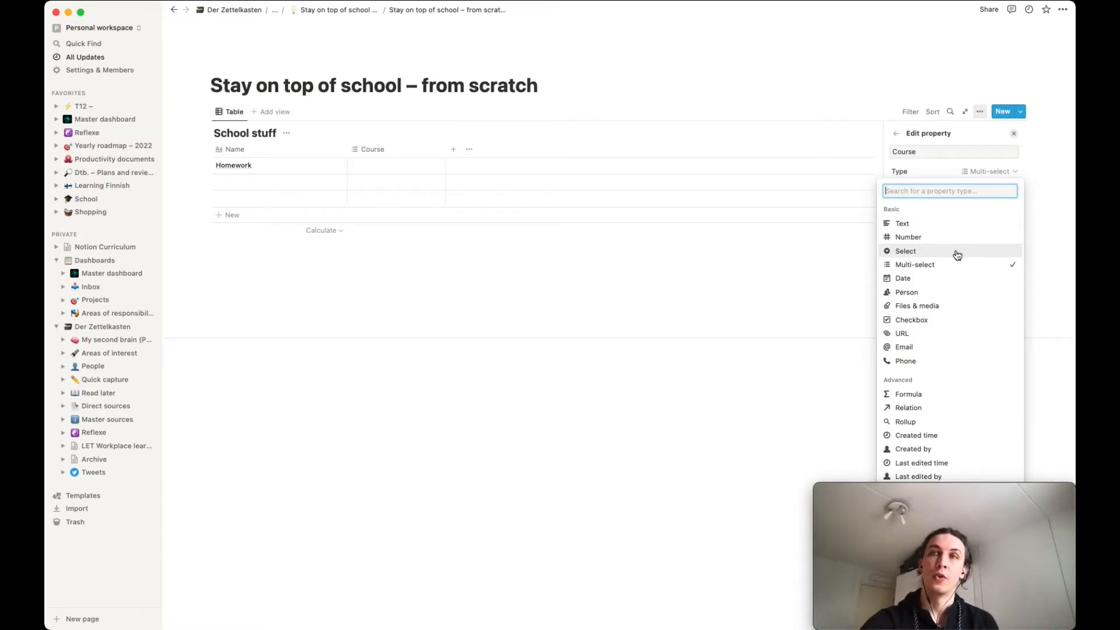
click(957, 252)
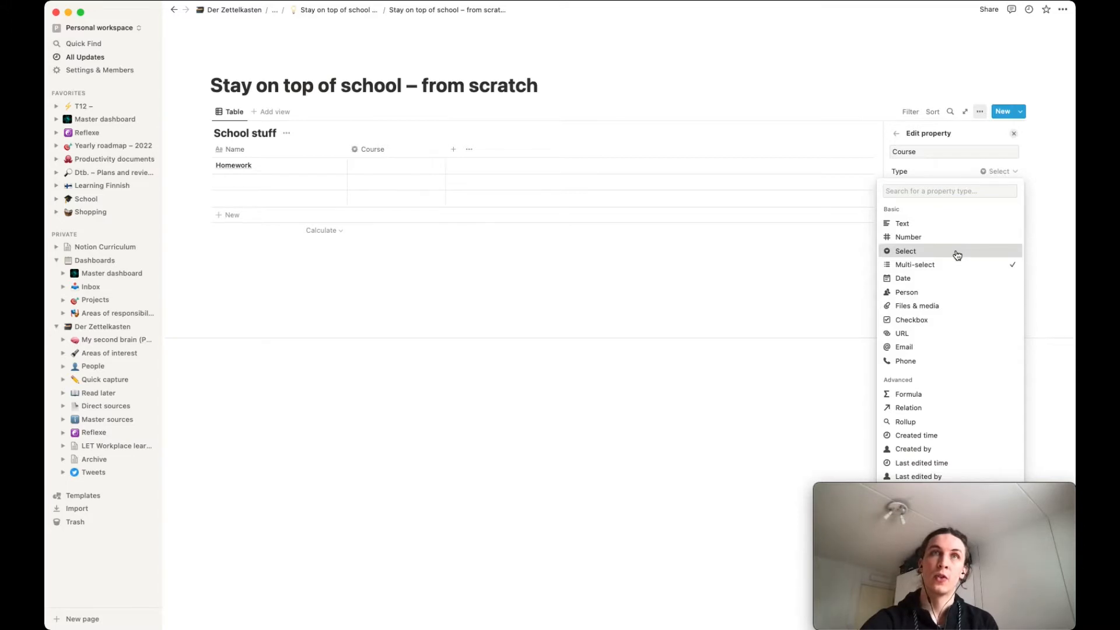
- Assign the Homework entry a new Course option "Research methodology" and slightly narrow the Course column
click(395, 168)
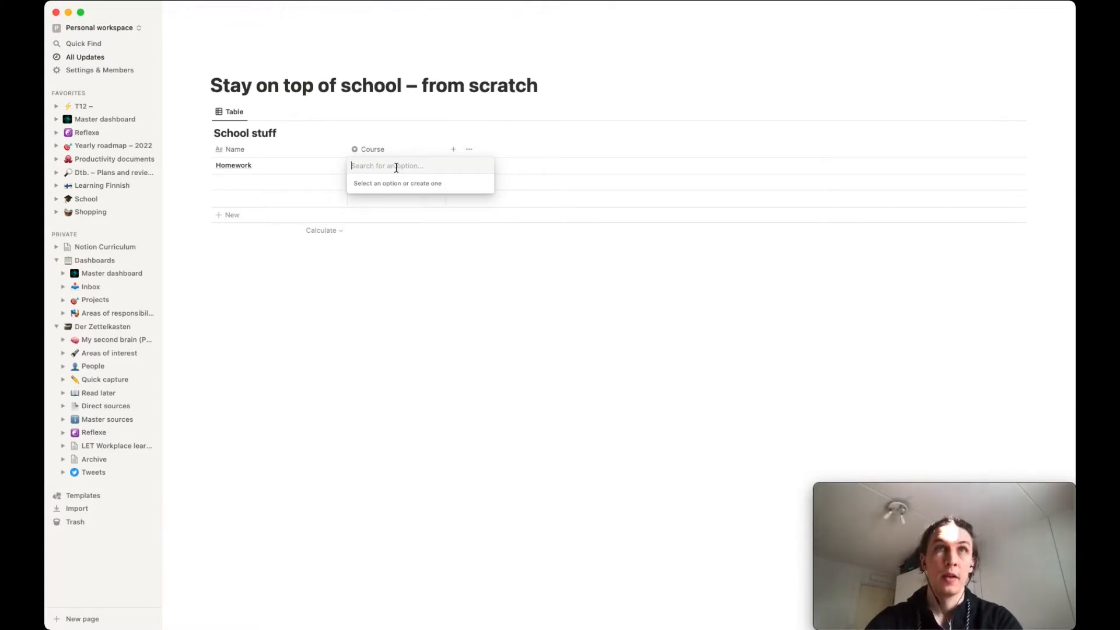
text(Researc)
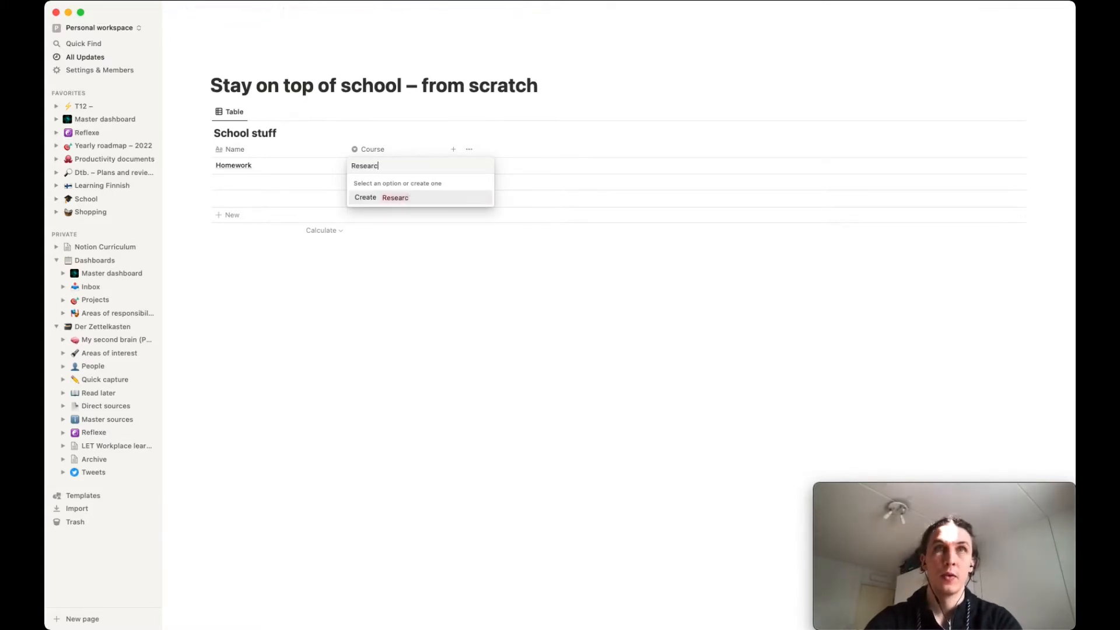
text(h methodo)
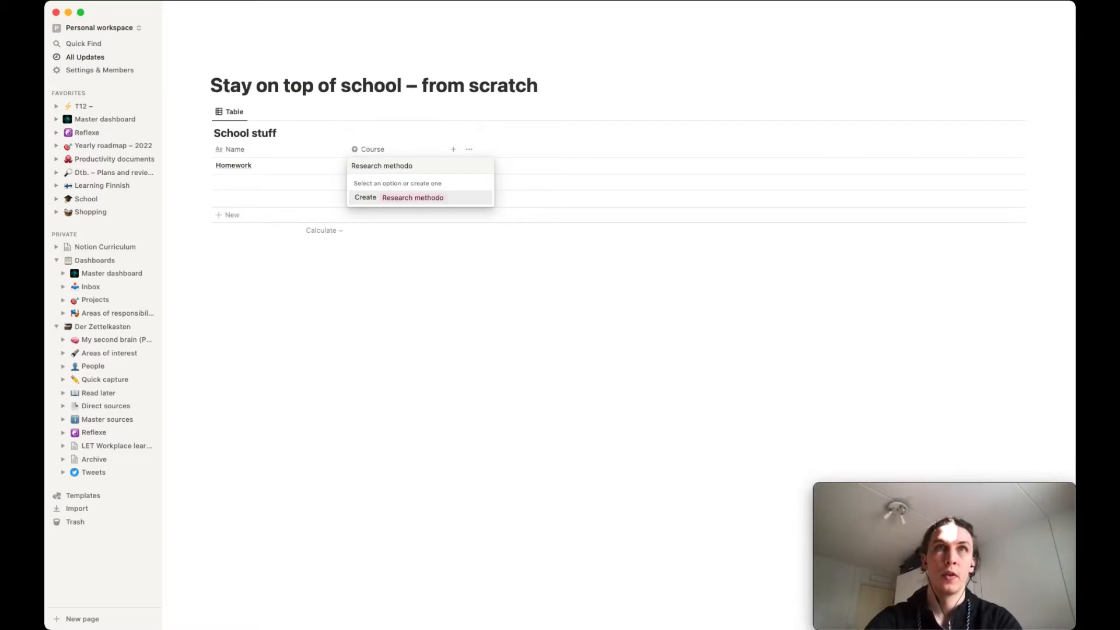
text(logy)
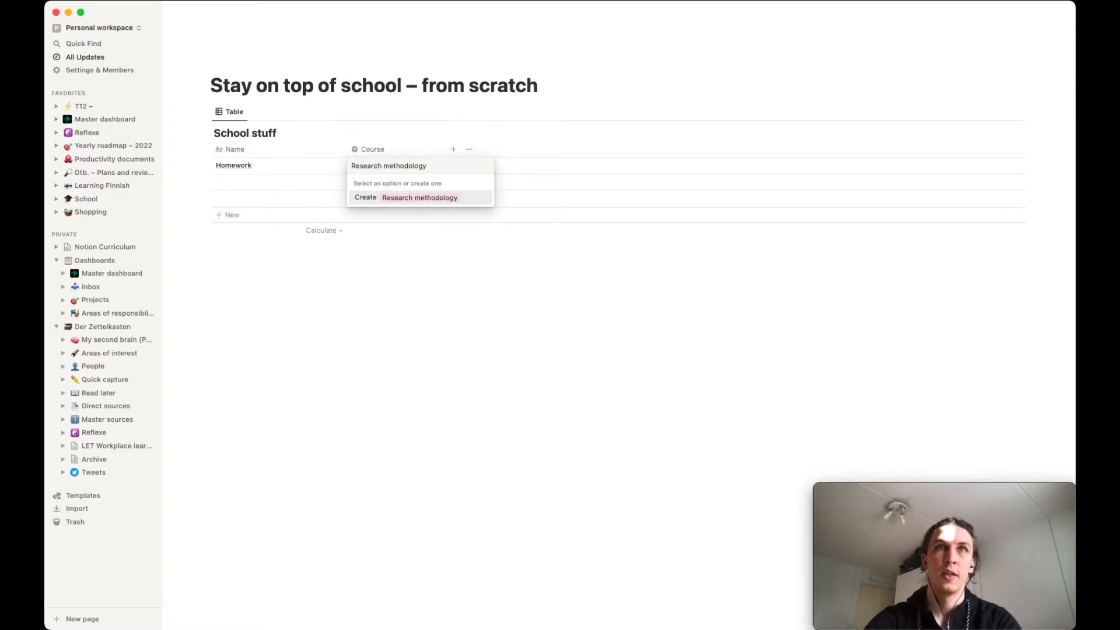
click(428, 199)
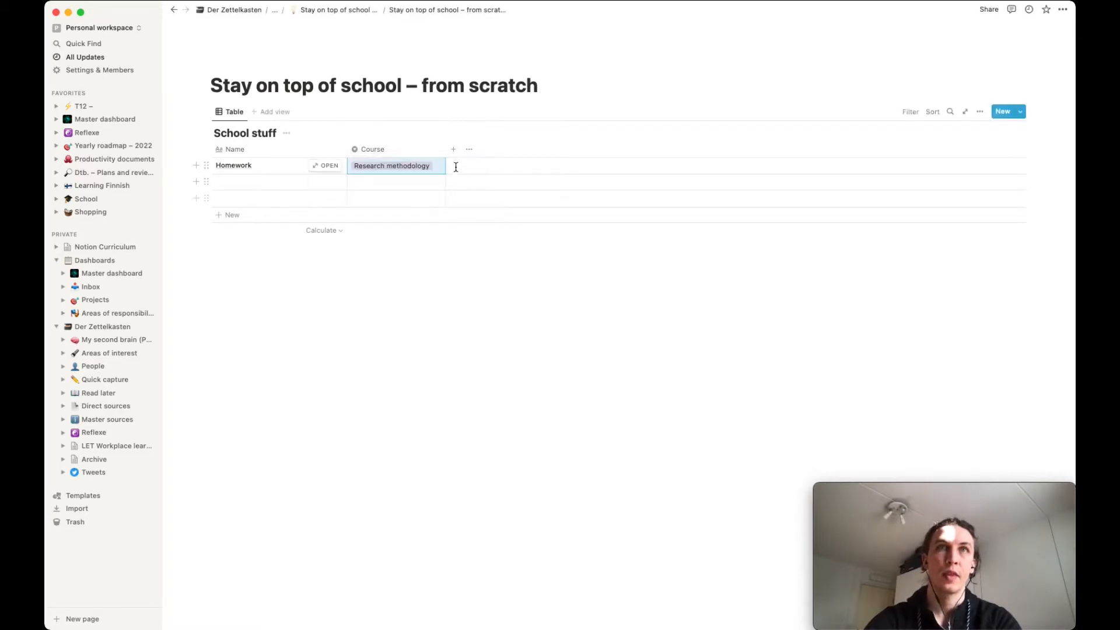
mouse_move(445, 151)
mouse_down()
mouse_move(427, 152)
mouse_move(442, 151)
mouse_up()
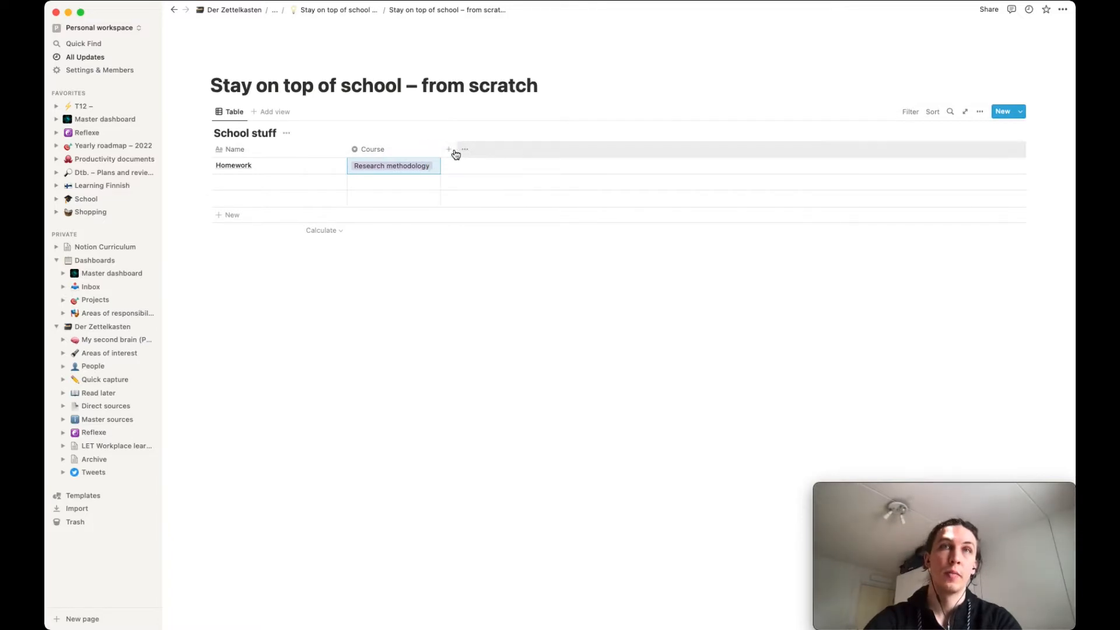
- Add a new Select property named "Type" to the School stuff database
click(450, 151)
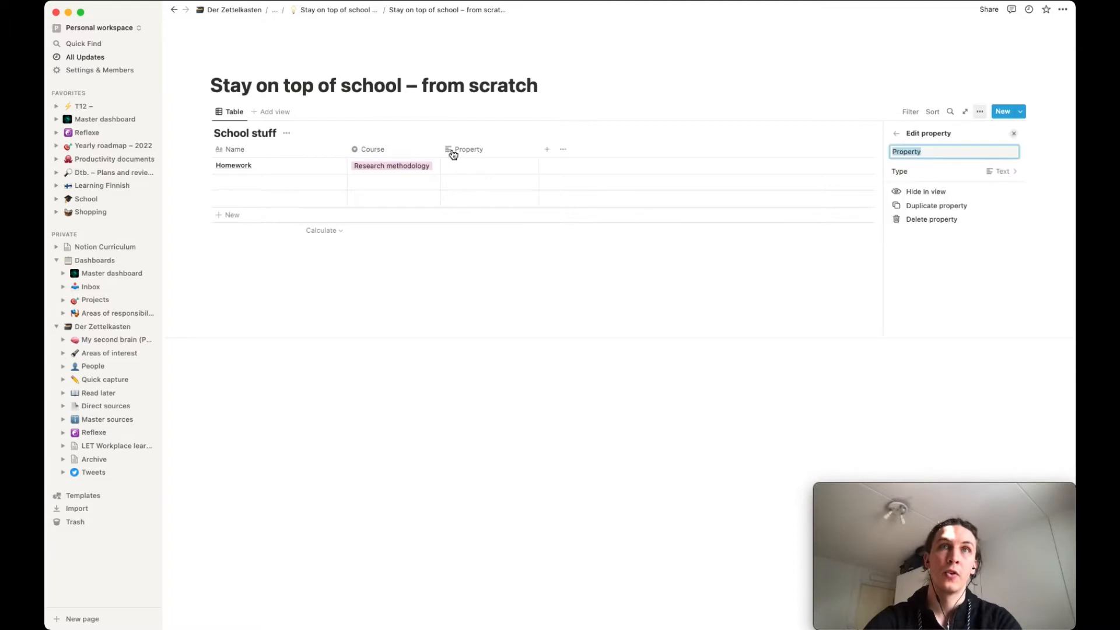
click(1002, 172)
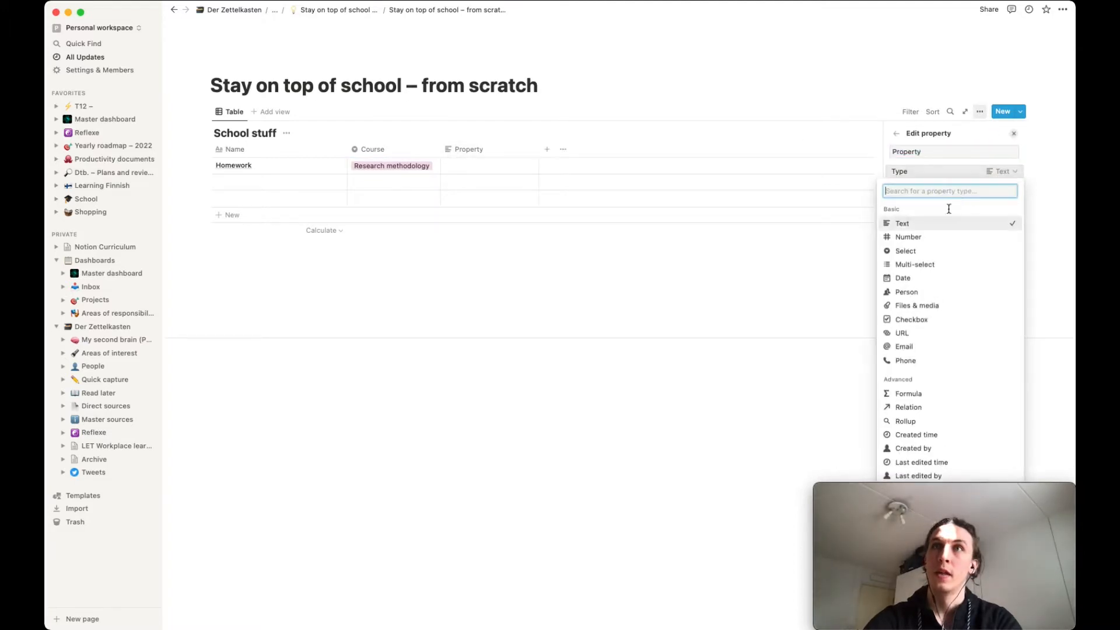
click(920, 251)
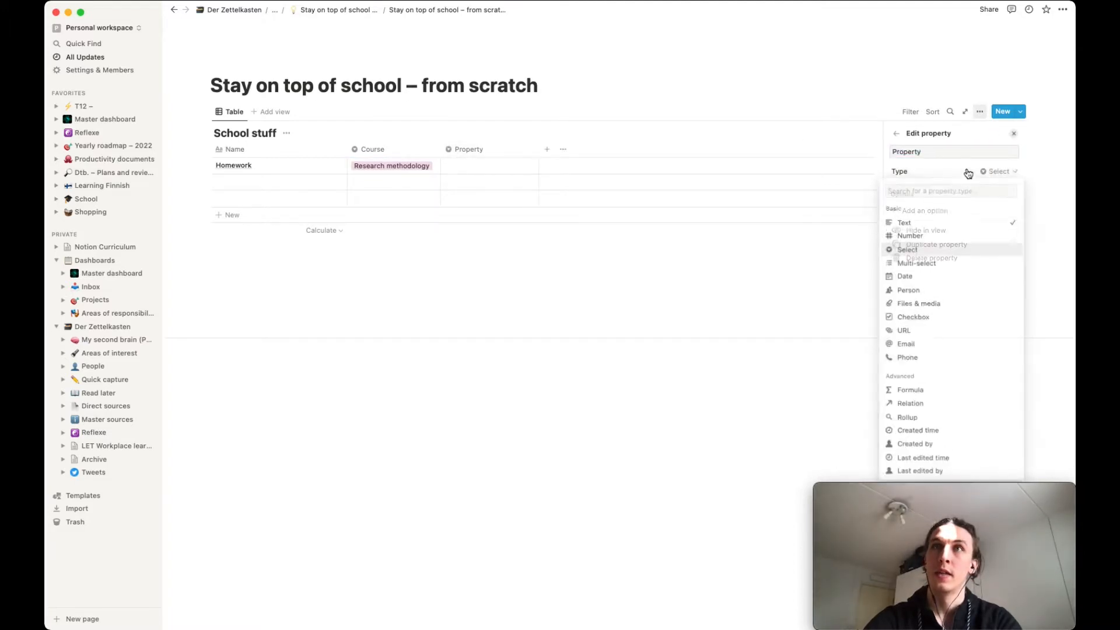
double_click(903, 151)
text(Typ)
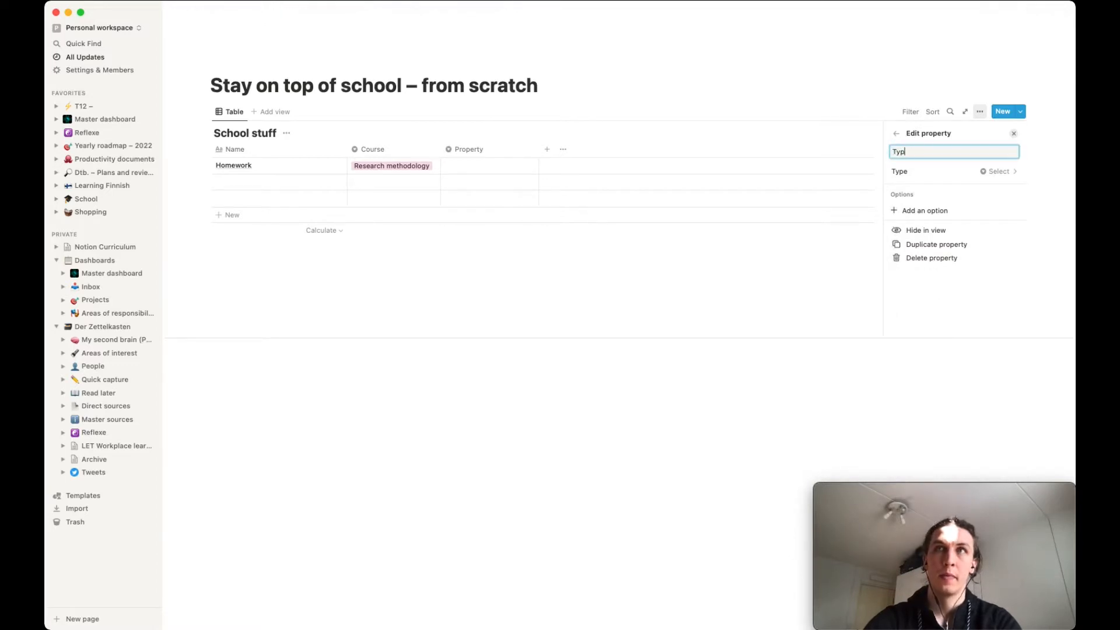
text(e)
- Create the option "Task" as the Type of the Homework entry
click(477, 163)
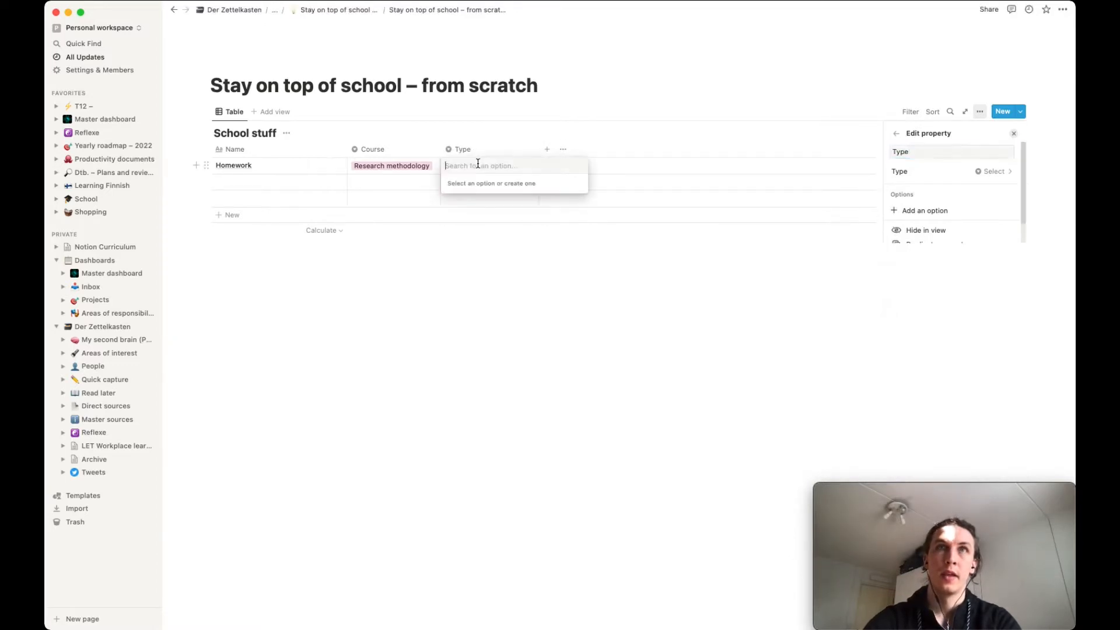
text(Task)
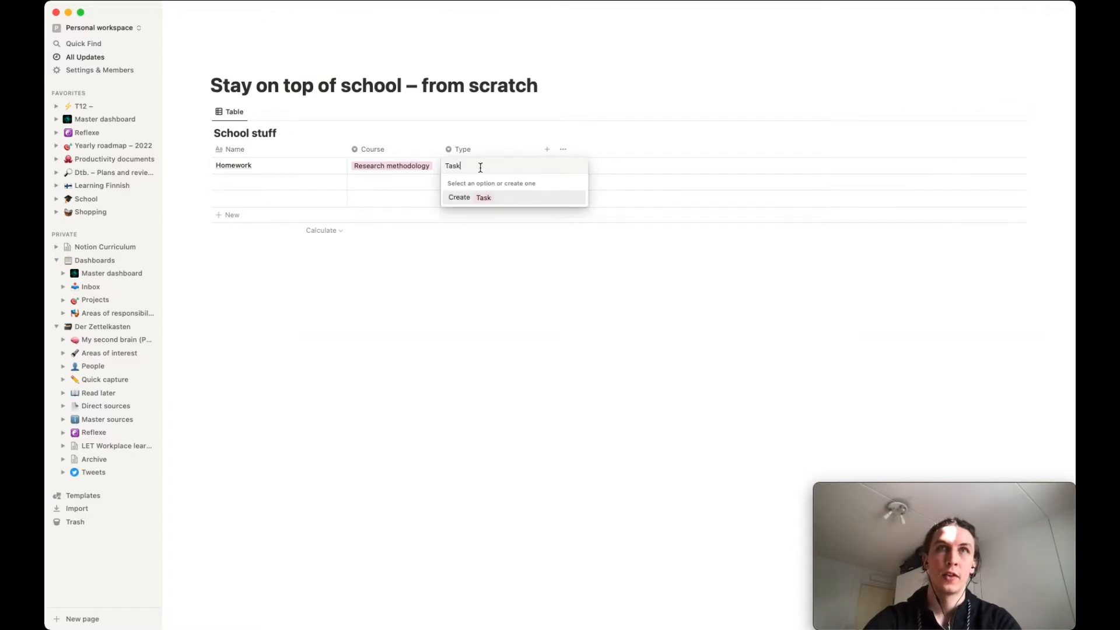
click(487, 197)
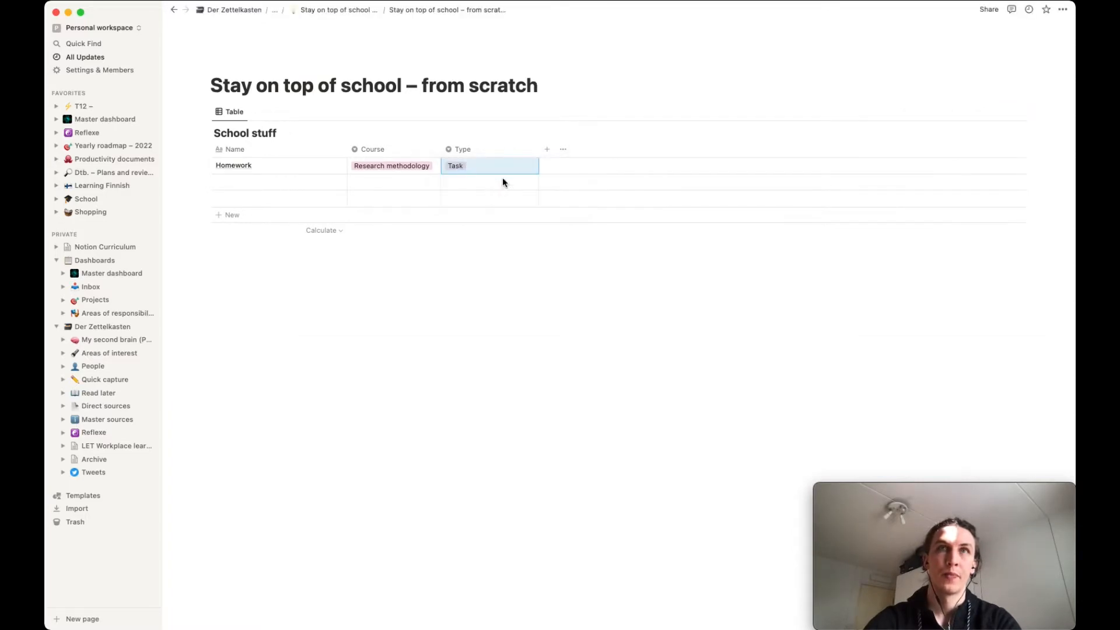
- Change the colour of the Task option to Green
click(488, 170)
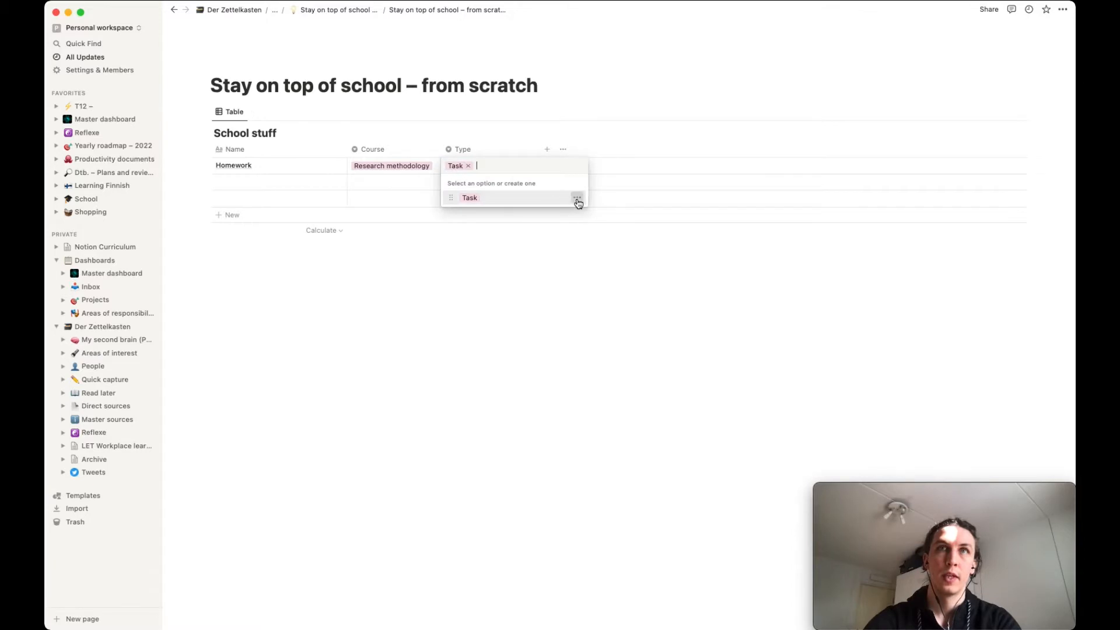
click(577, 197)
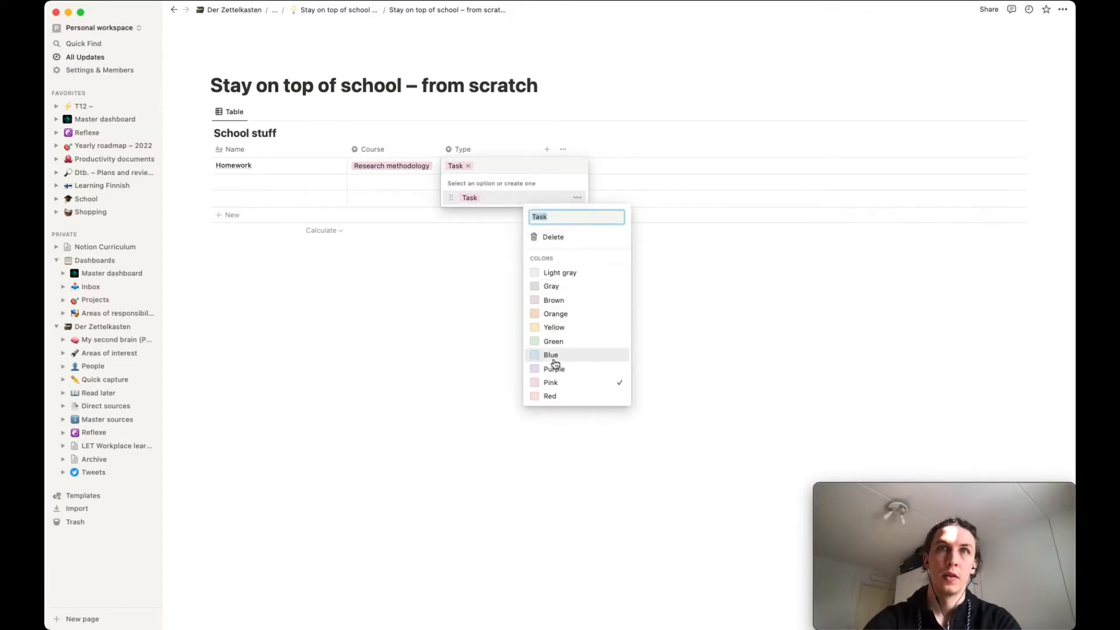
click(553, 341)
key(Escape)
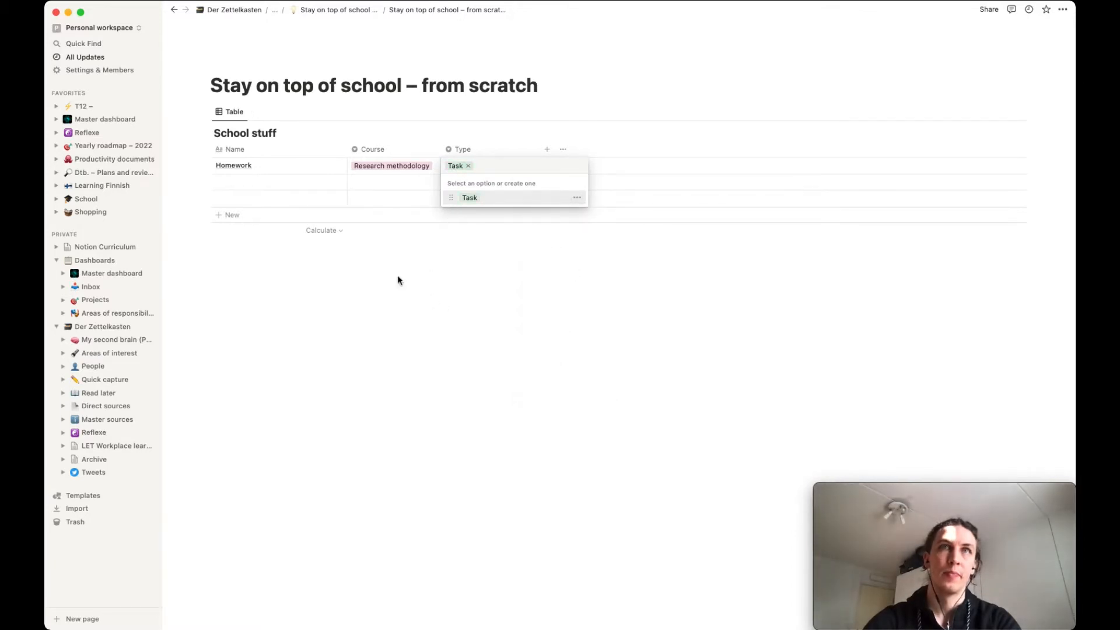
key(Escape)
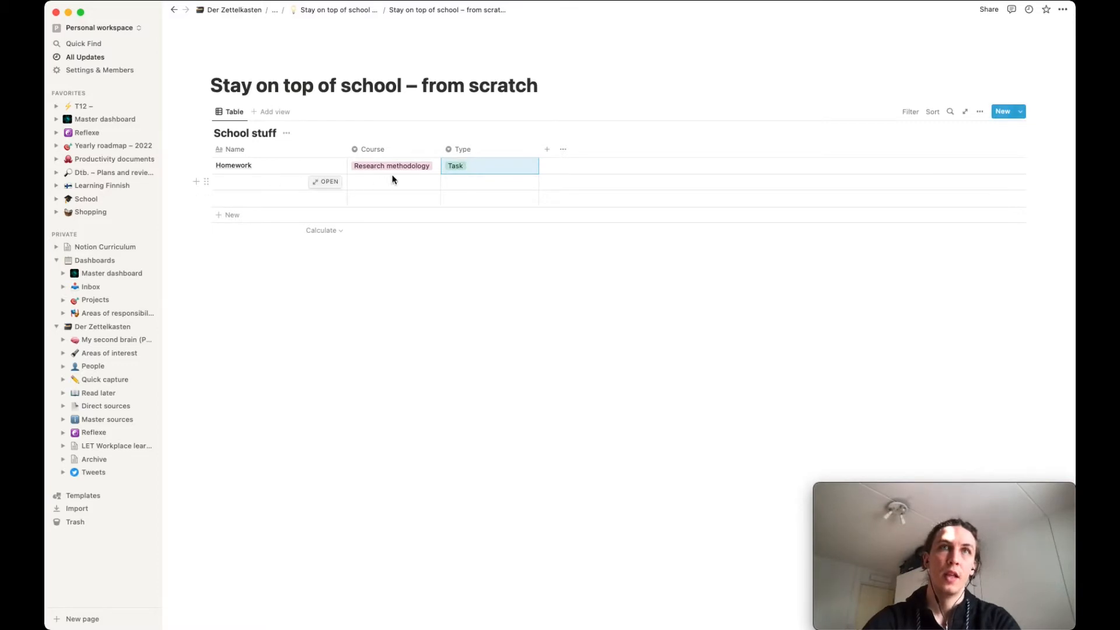
- Name the second database entry "Lecture notes"
click(286, 182)
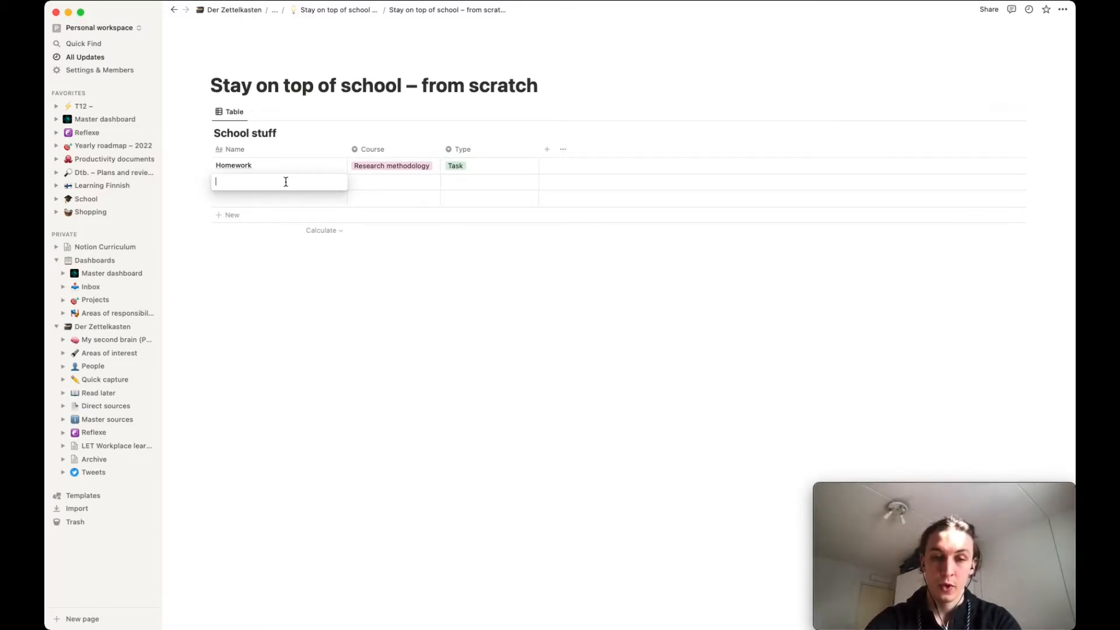
text(Lecture)
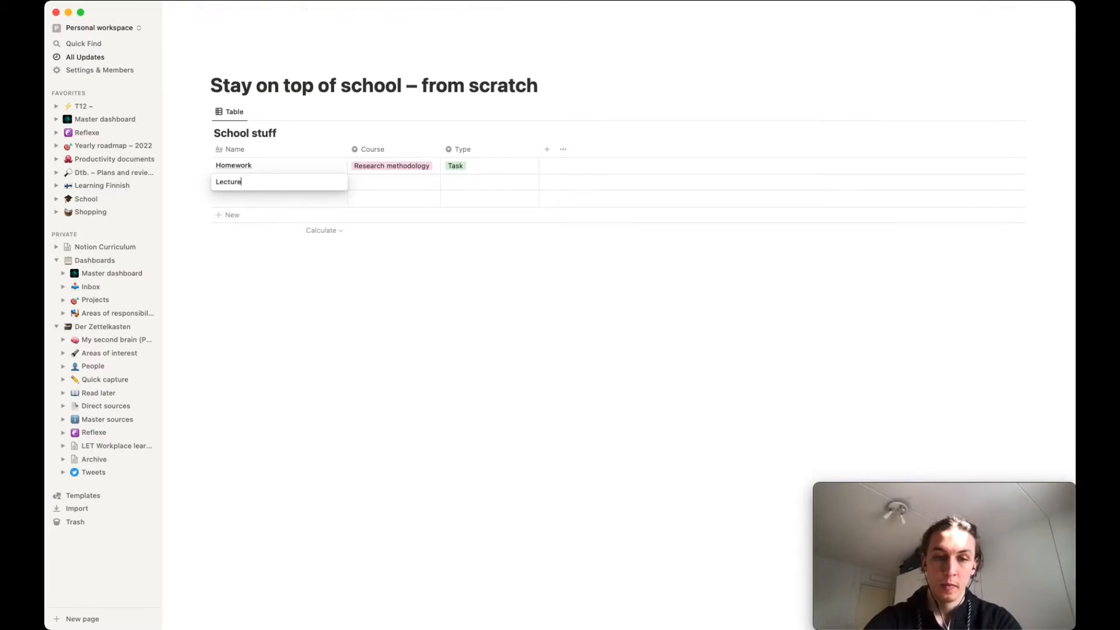
text( notes)
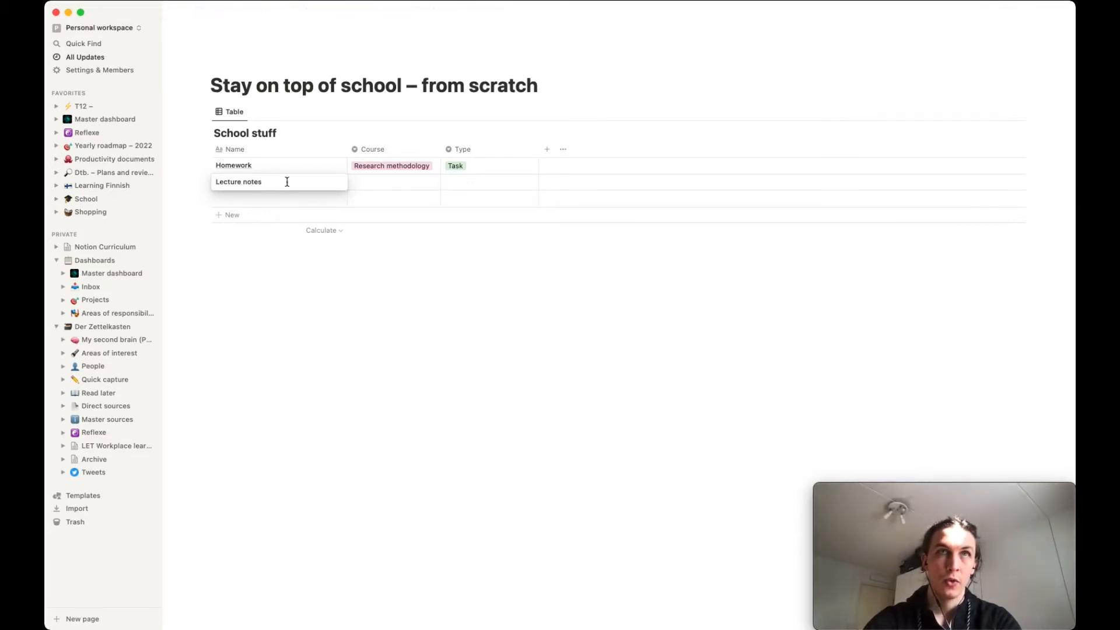
key(Escape)
- Create the option "Self-regulated learning" as the Course of the Lecture notes entry
click(396, 184)
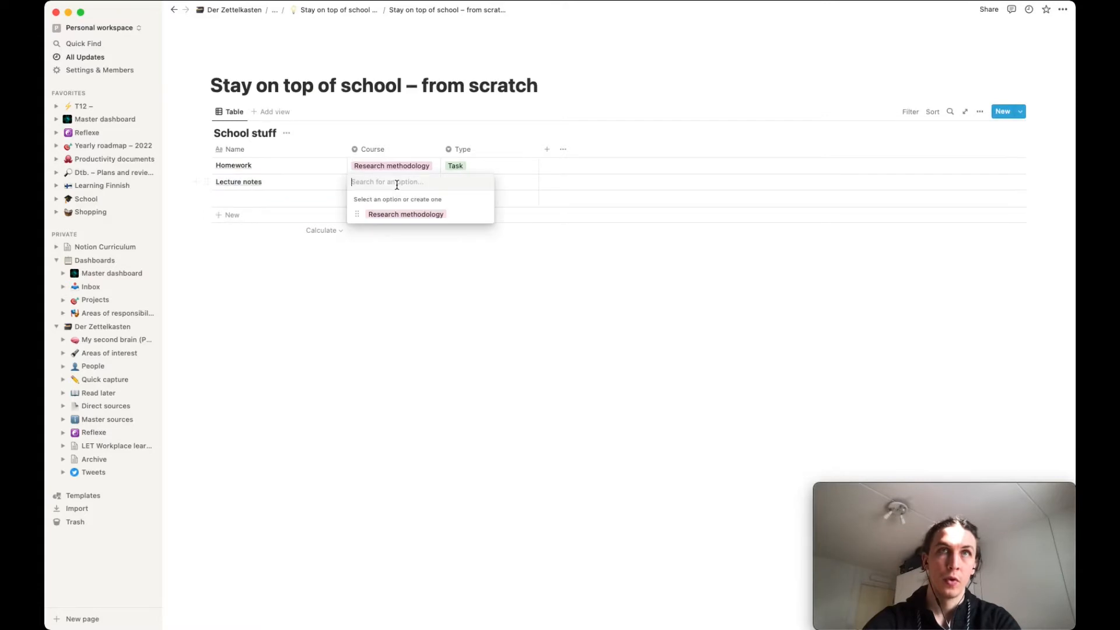
text(Self-)
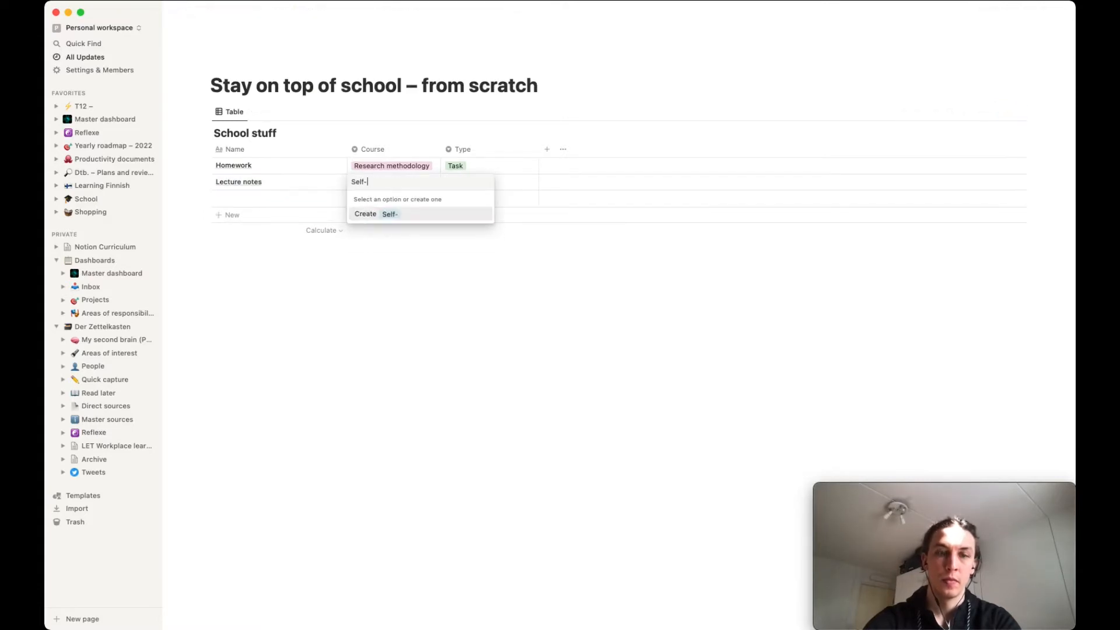
text(regaulate)
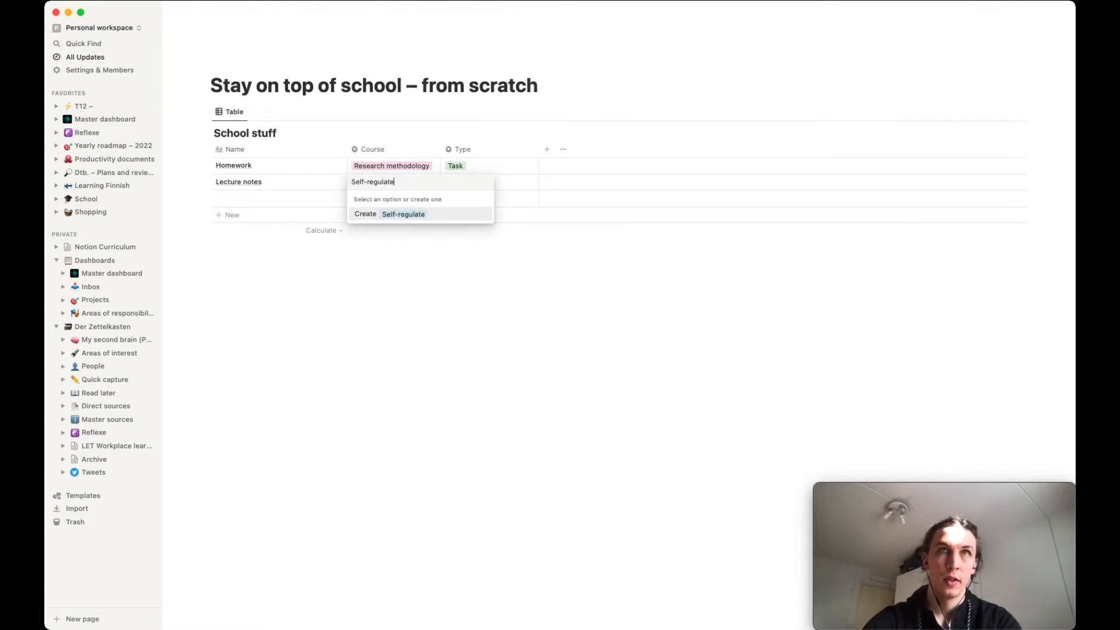
text(d learning)
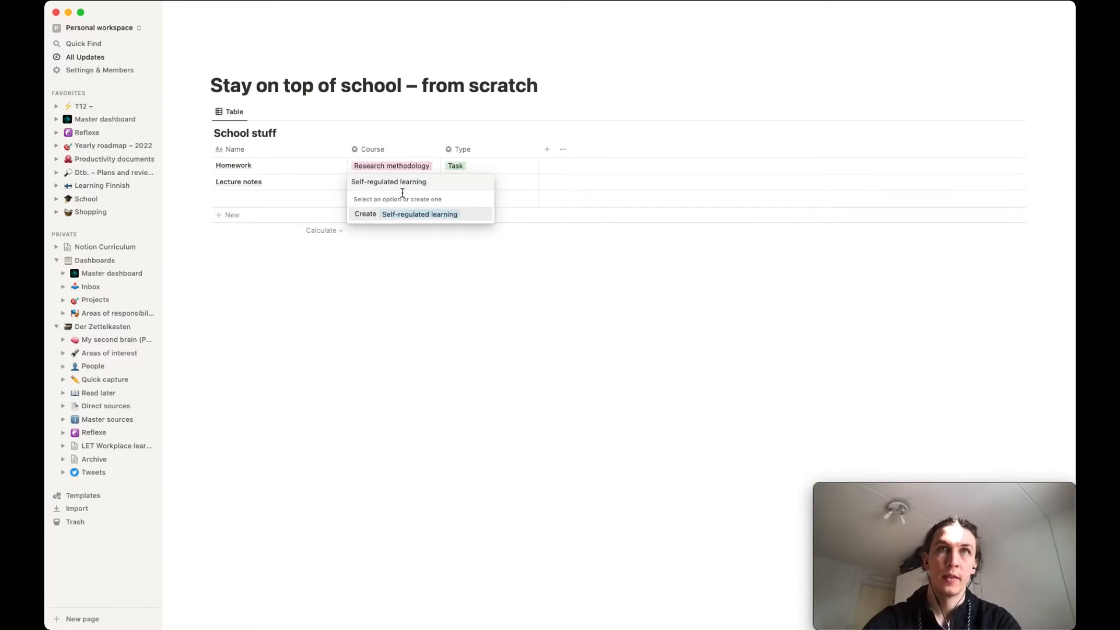
click(422, 214)
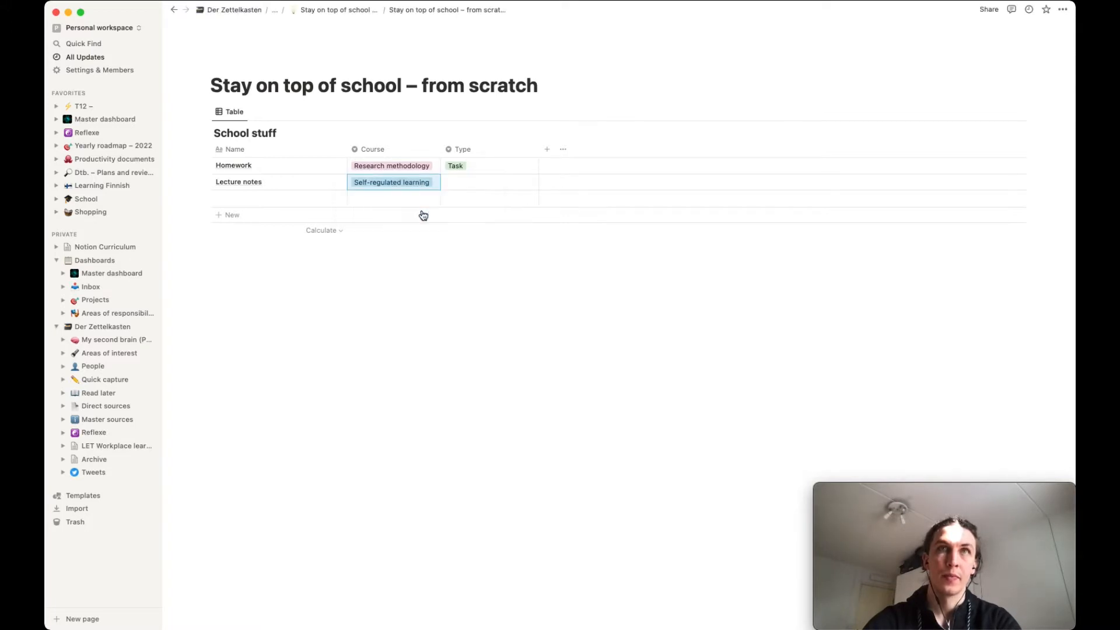
- Create the option "Notes" as the Type of the Lecture notes entry and narrow the Type column slightly
click(475, 182)
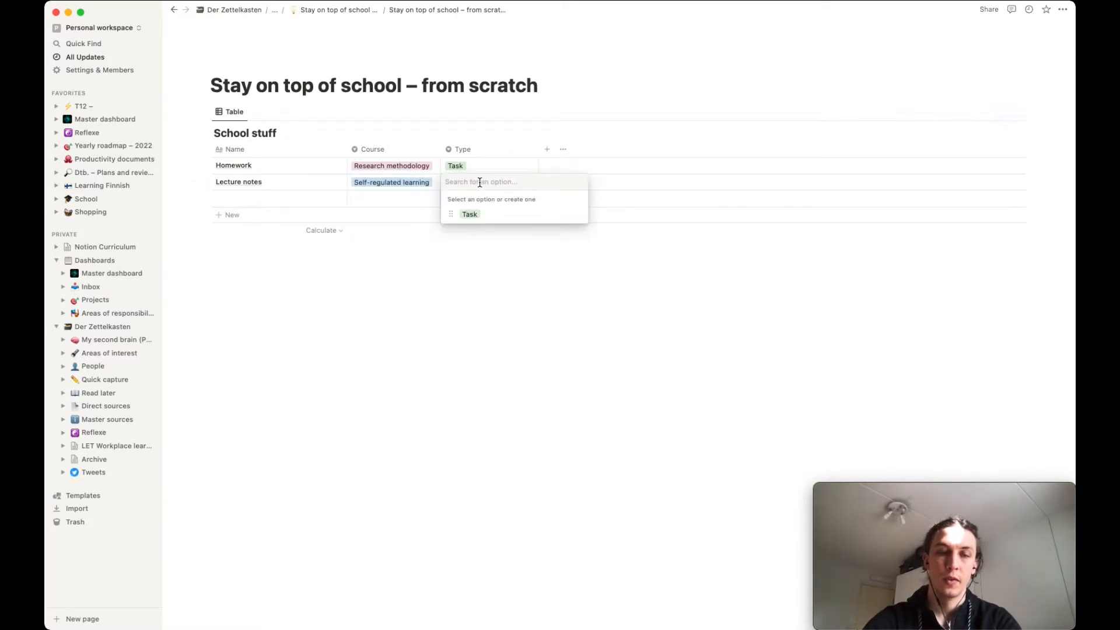
text(Notes)
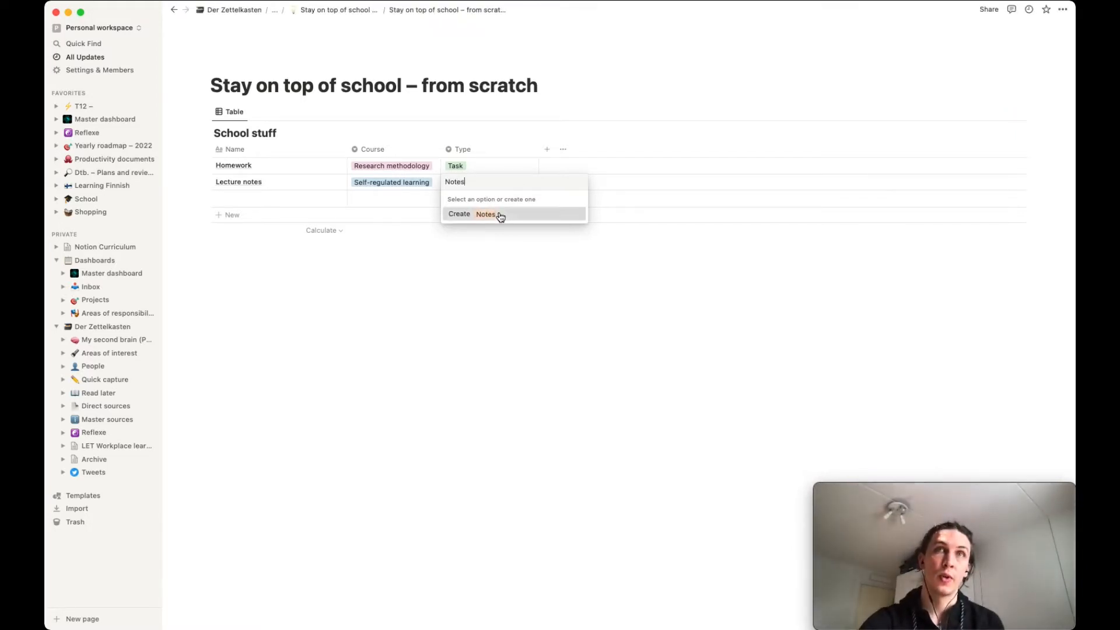
click(500, 215)
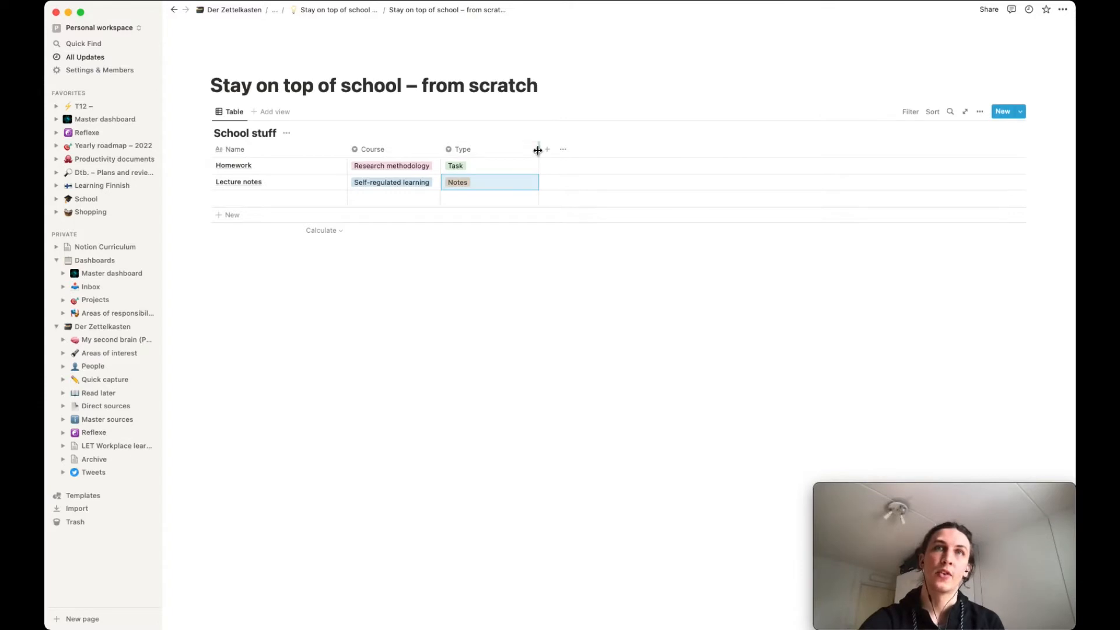
drag(538, 150, 516, 149)
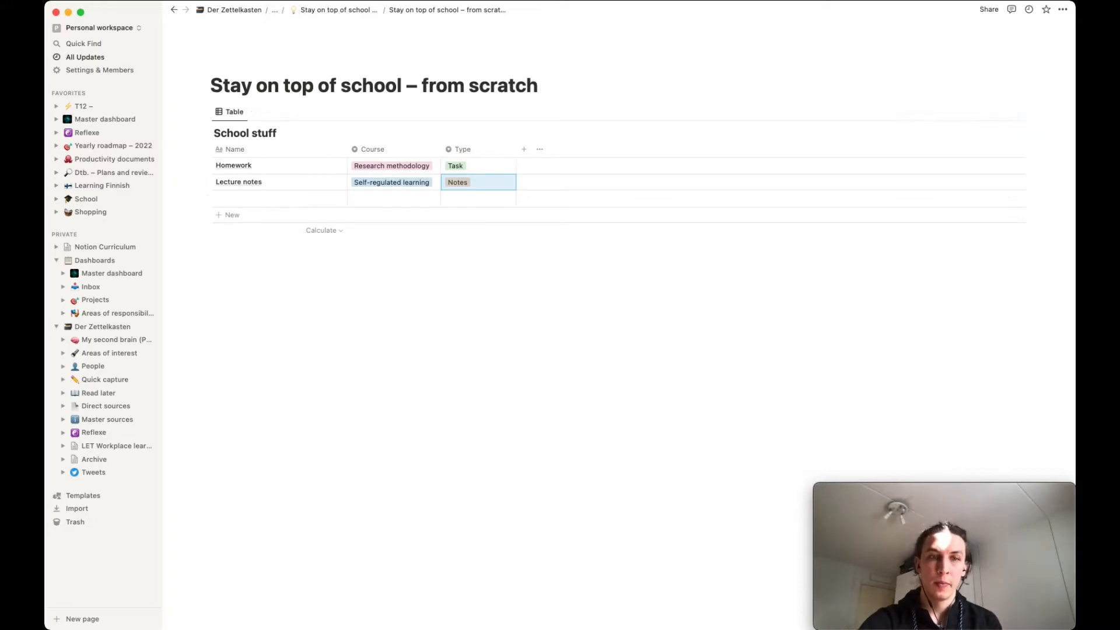
- Name the third database entry "Exam" and set its Course to Self-regulated learning
click(299, 200)
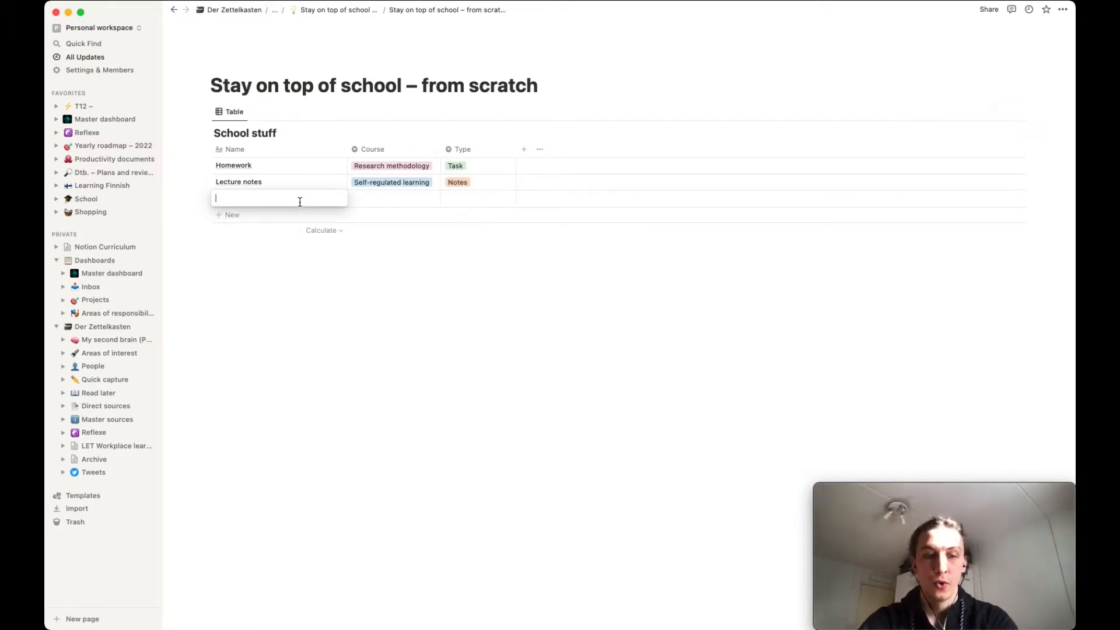
text(Exam)
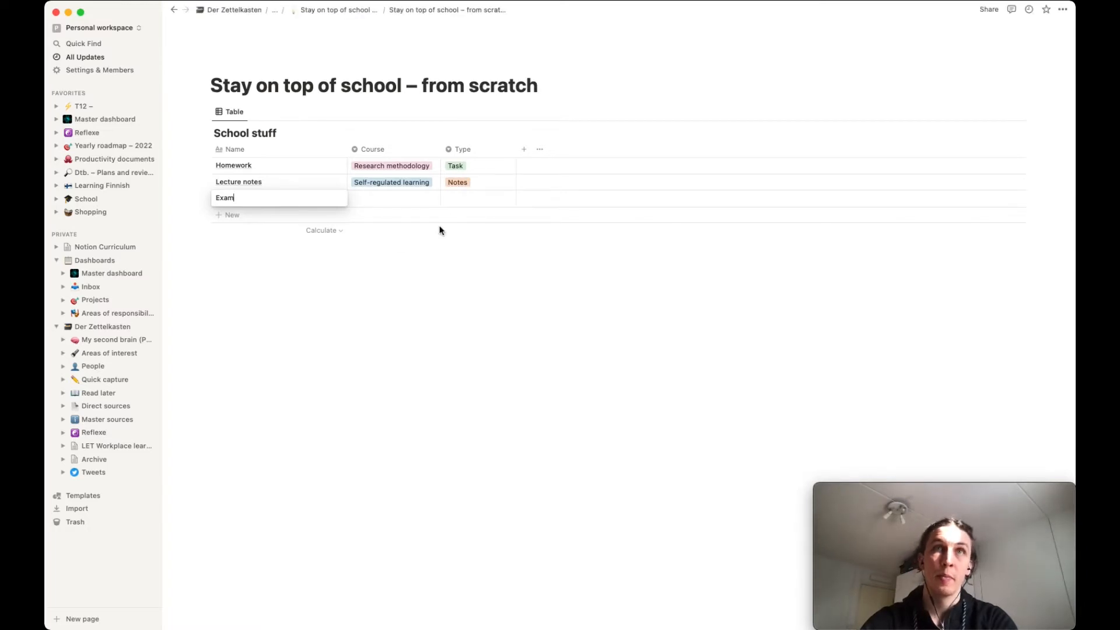
key(Escape)
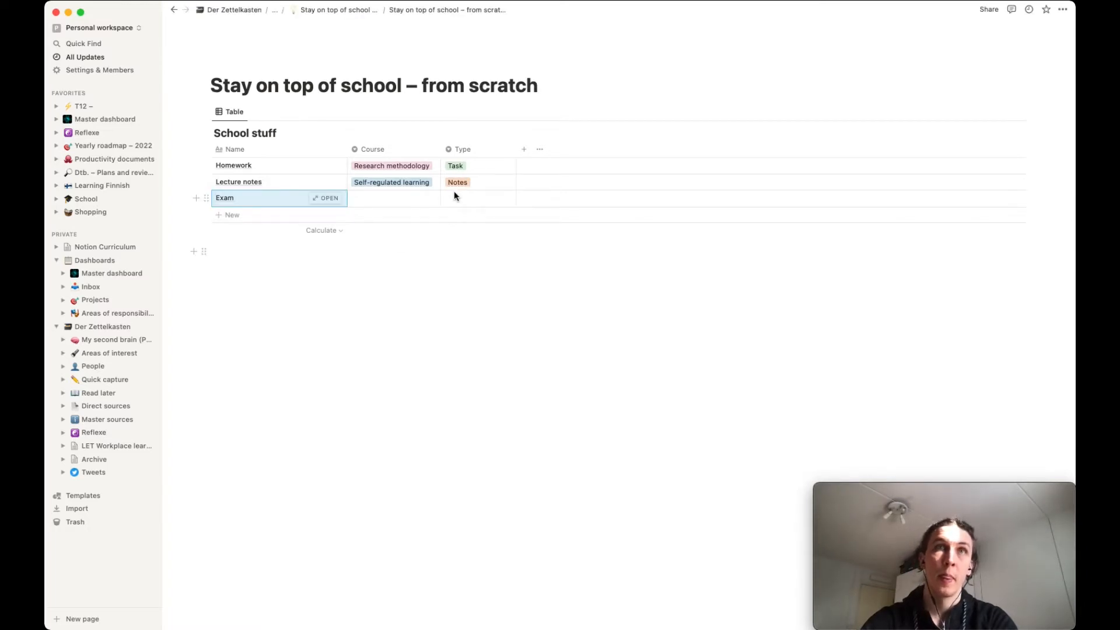
click(387, 199)
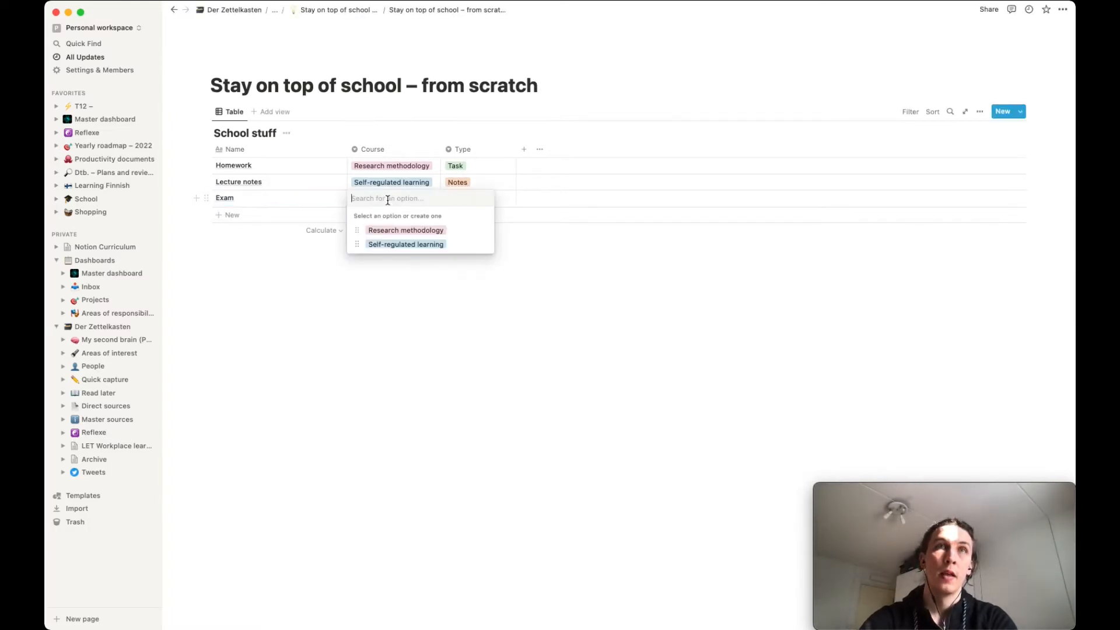
click(399, 244)
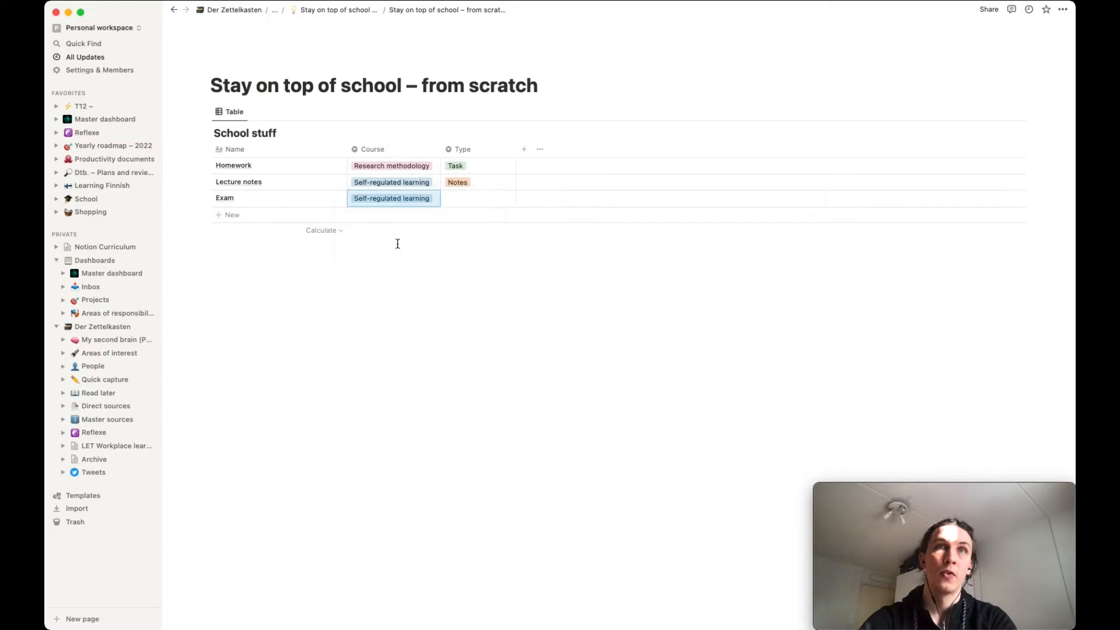
- Create the option "Exam" as the Type of the Exam entry
click(470, 203)
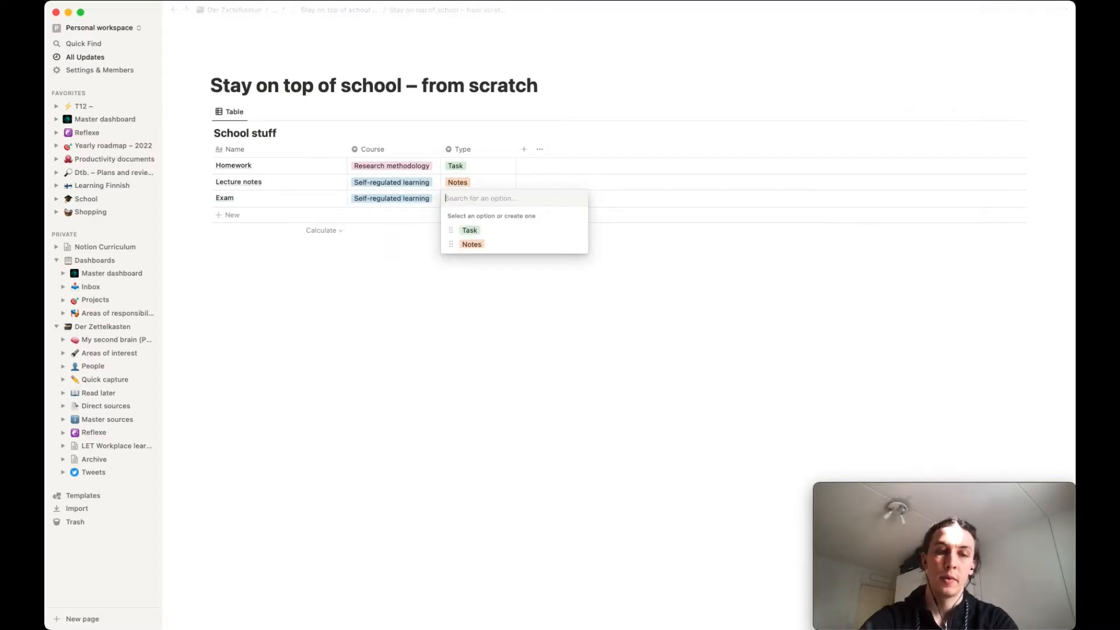
text(Exam)
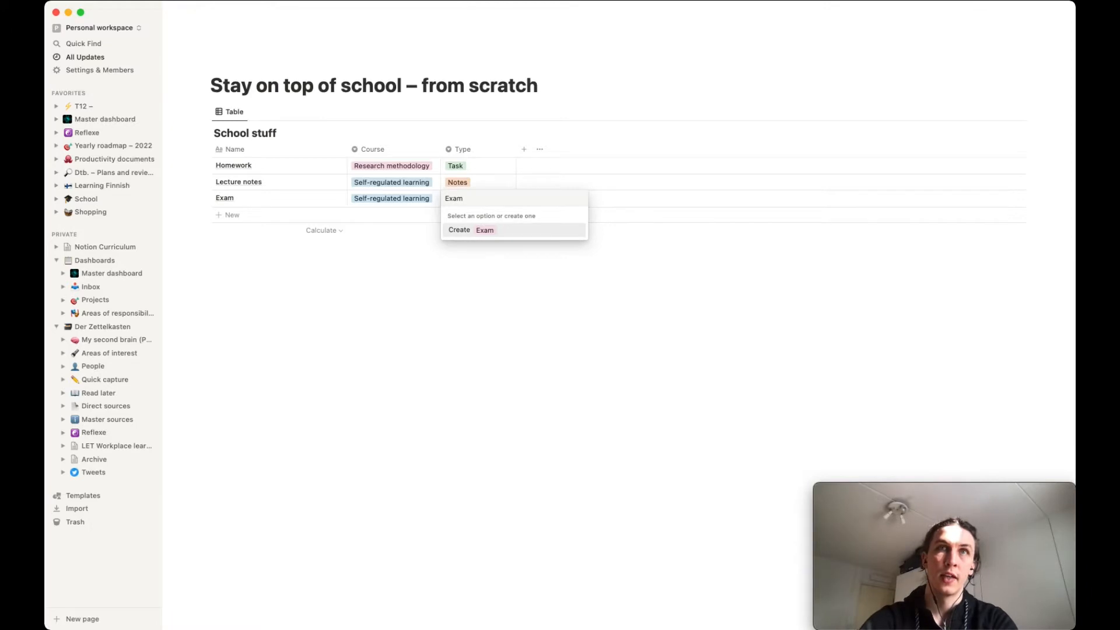
click(485, 231)
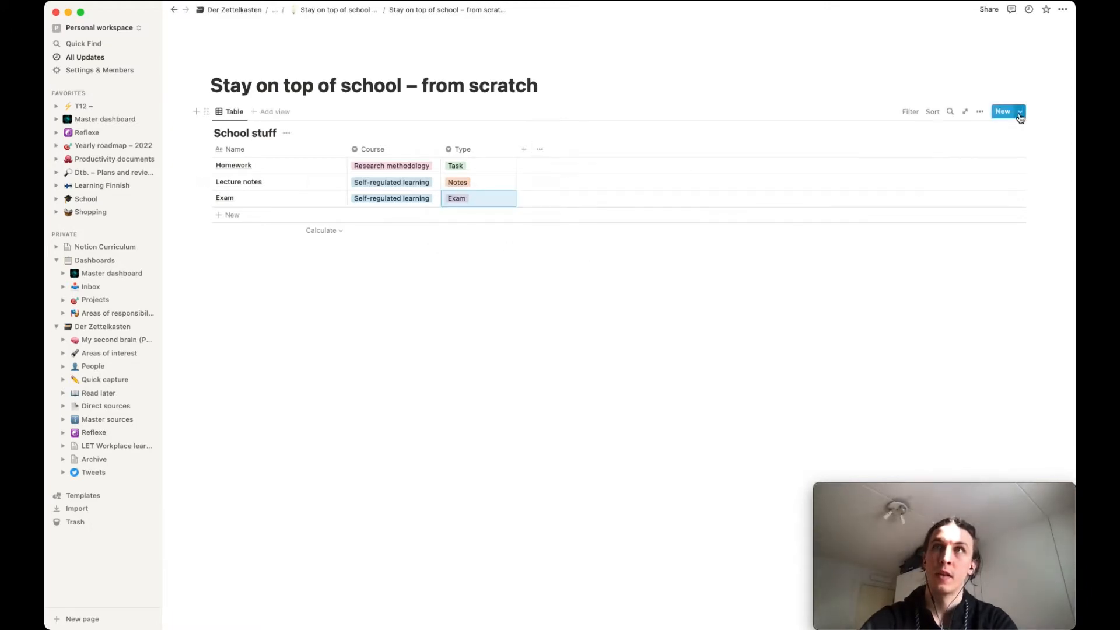
- Add a new Date property named "Deadline" to the School stuff database
click(524, 149)
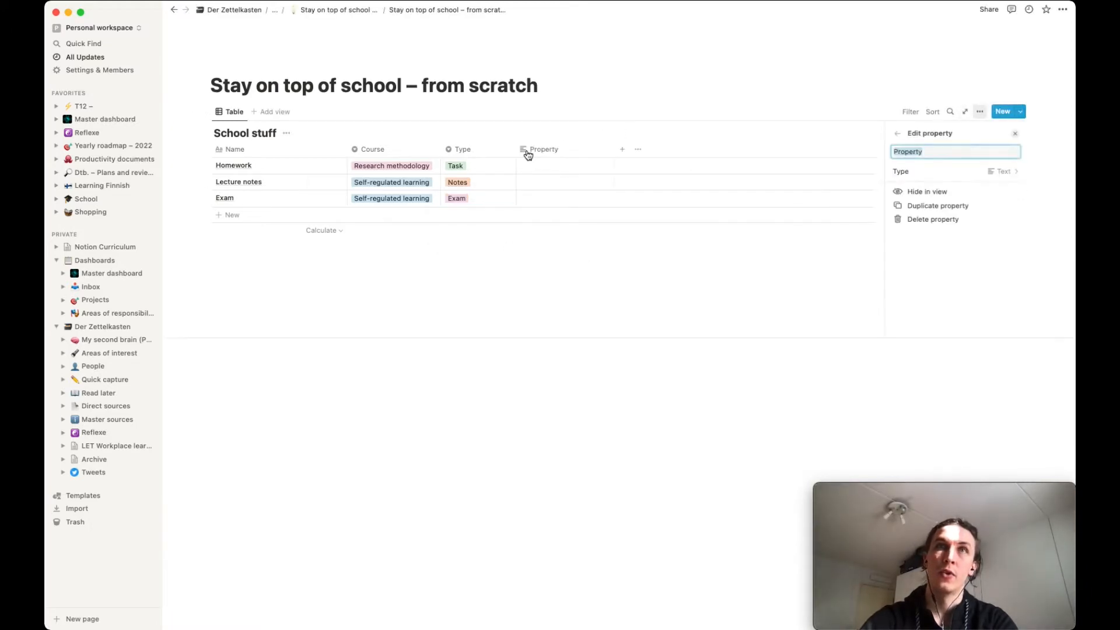
click(1005, 171)
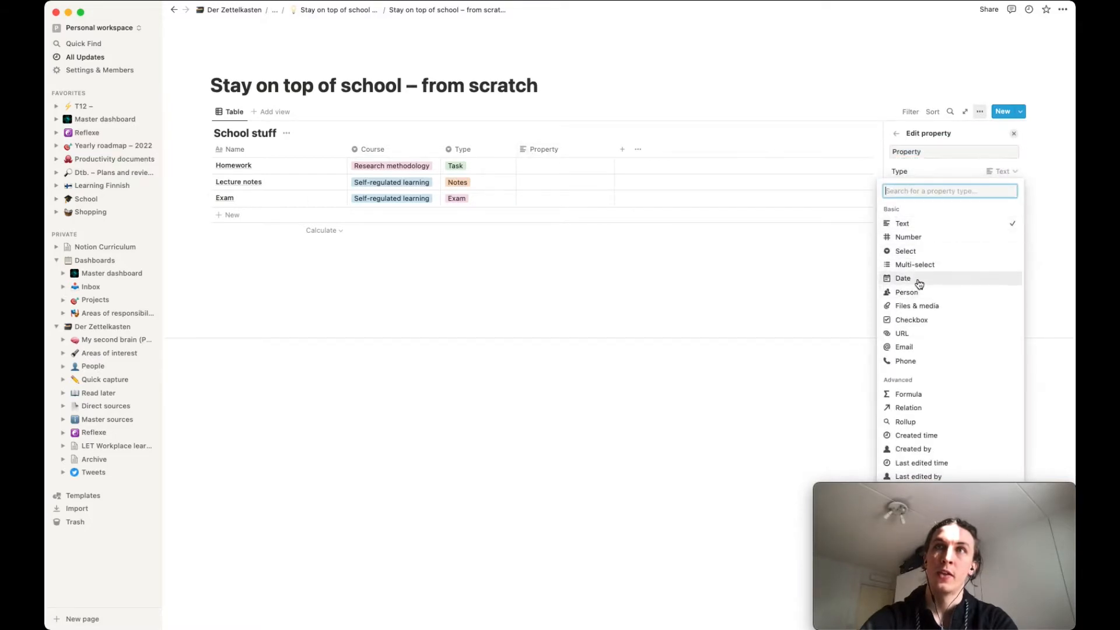
click(911, 278)
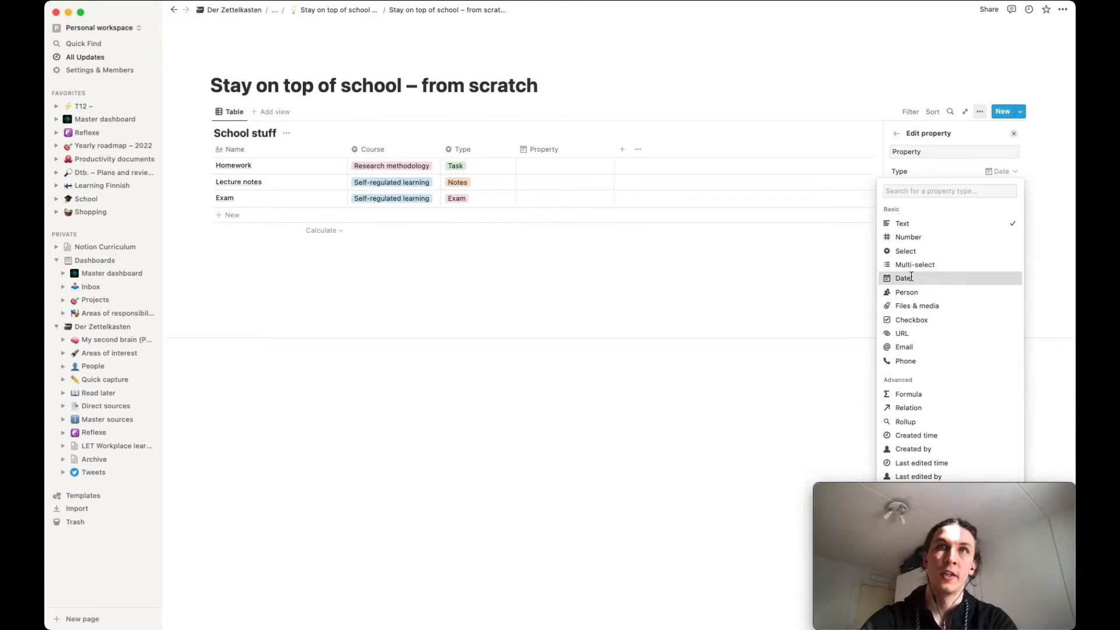
double_click(908, 151)
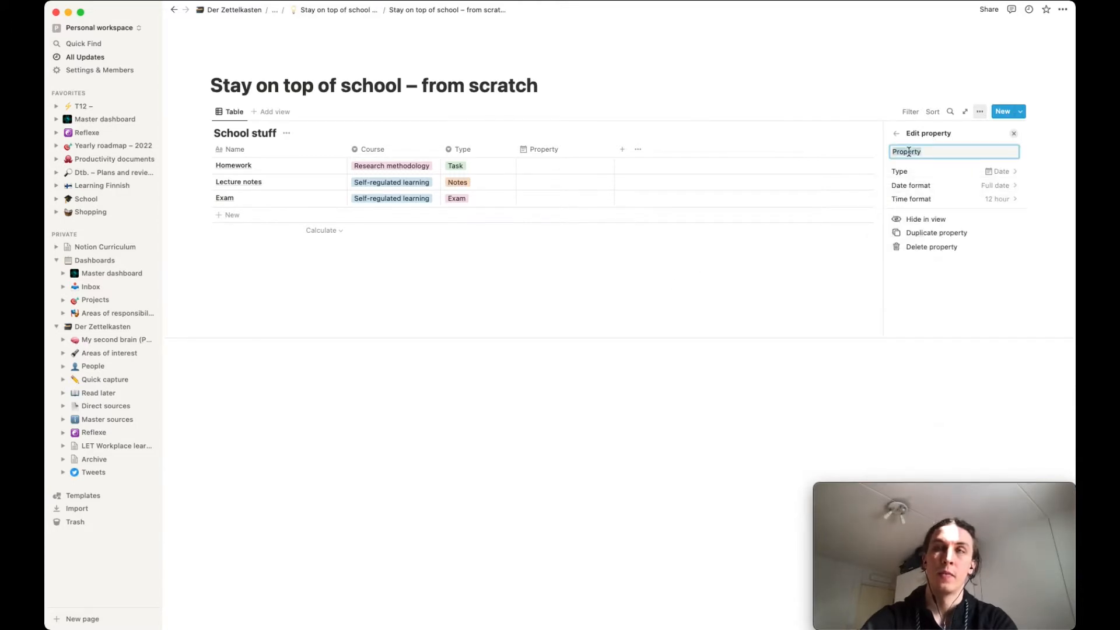
text(Due)
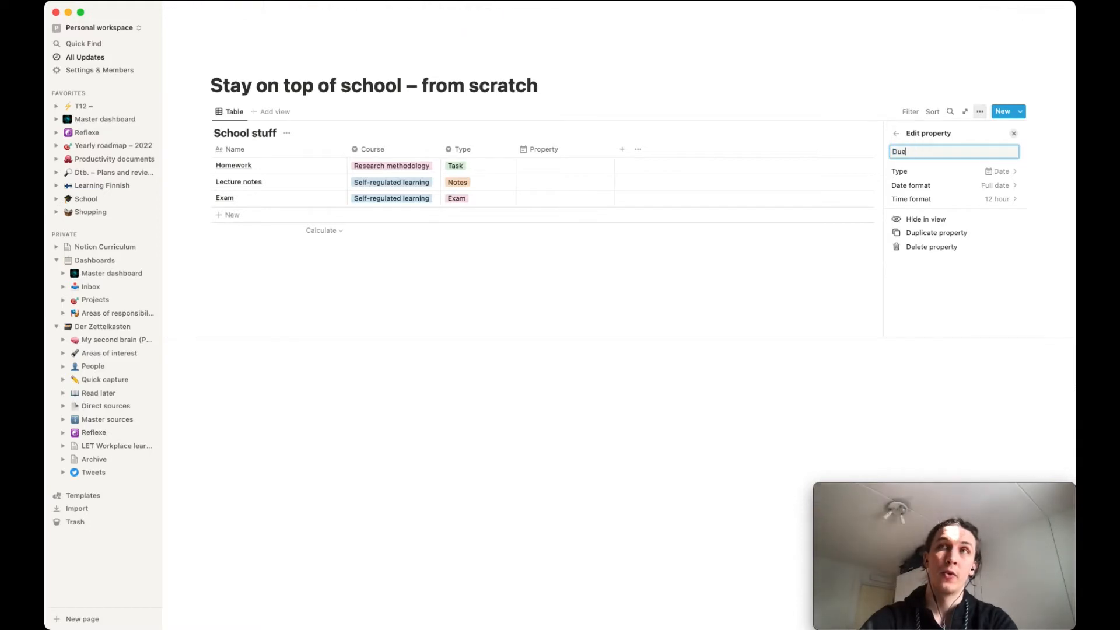
double_click(900, 153)
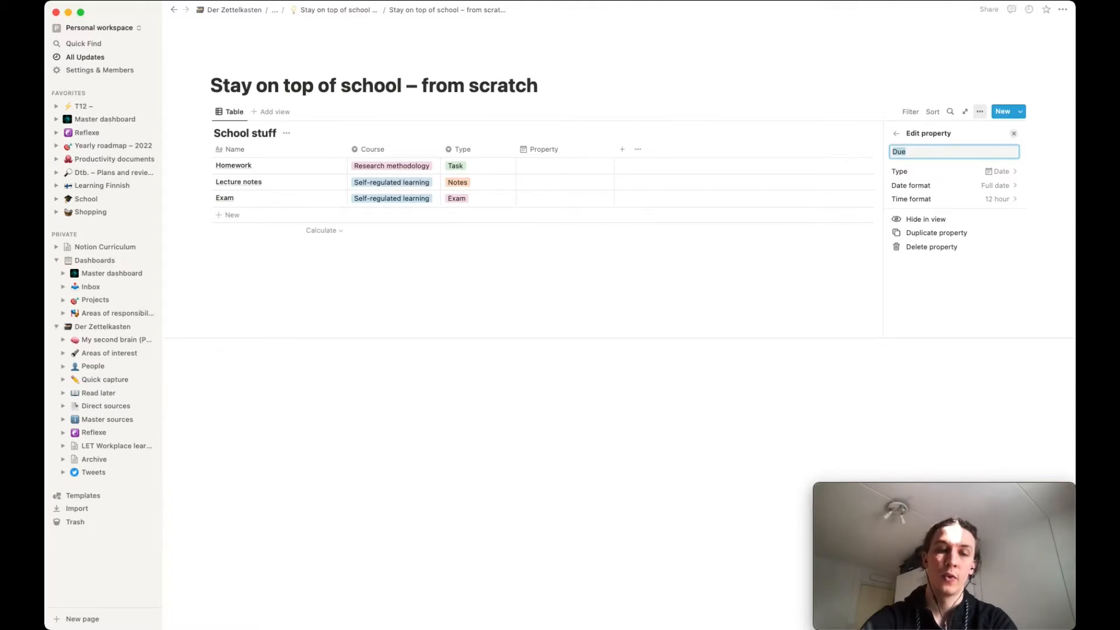
text(De)
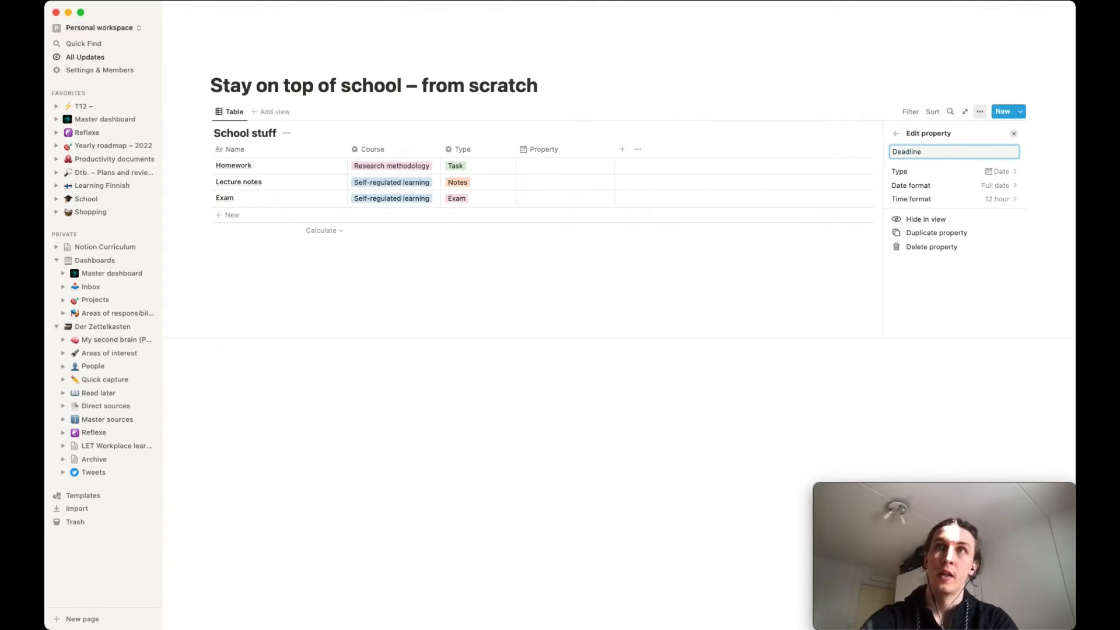
click(768, 298)
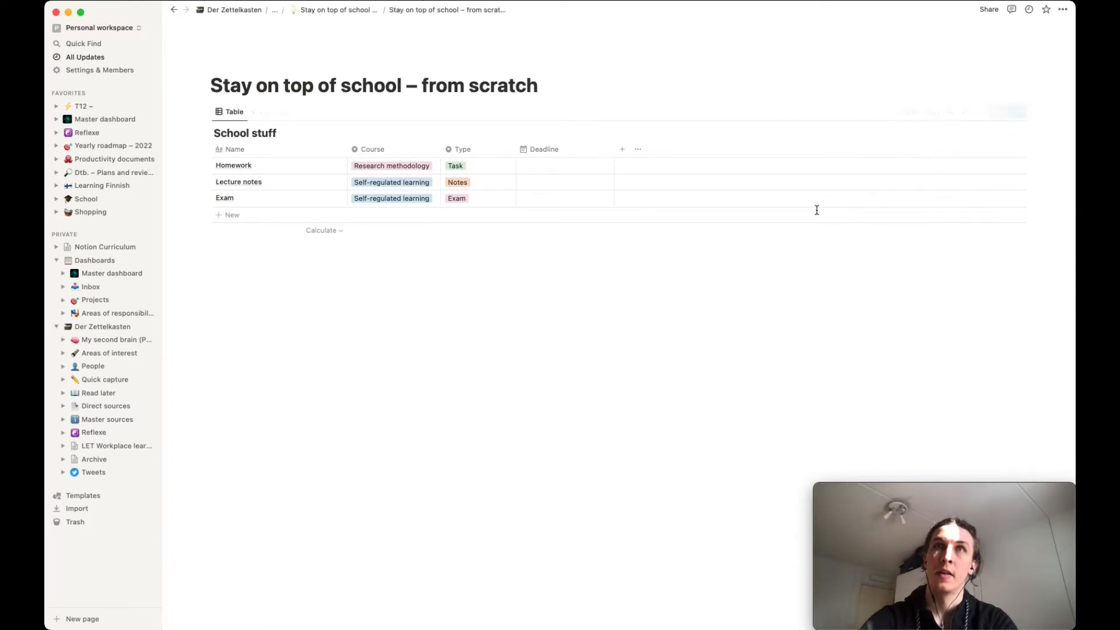
- Set the Deadline of the Exam entry to March 30, 2022 and of the Homework entry to April 3, 2022
click(553, 198)
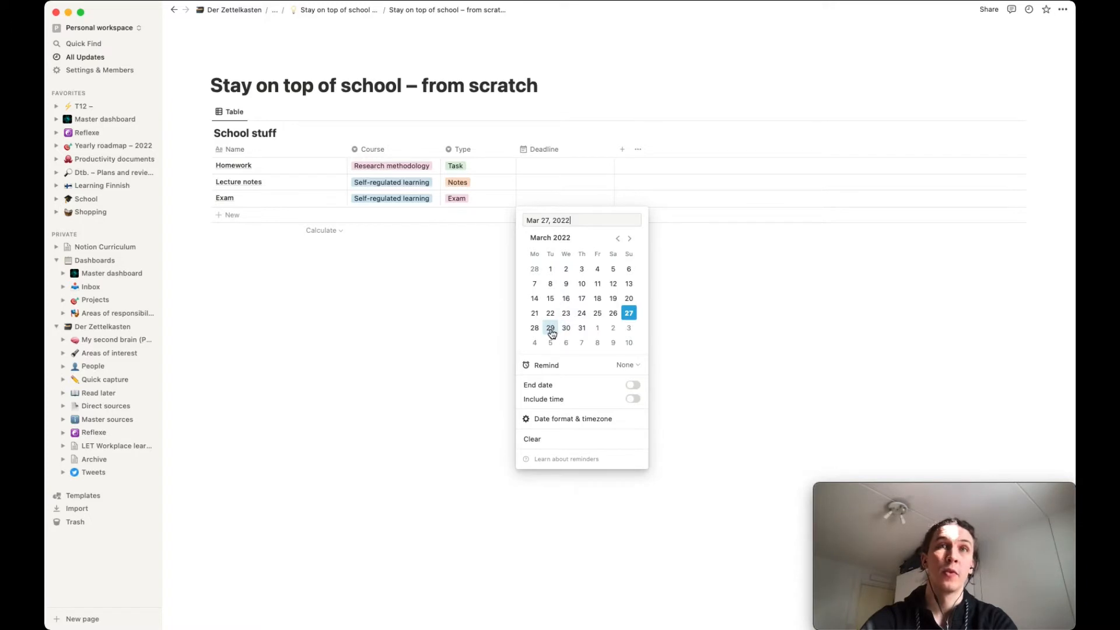
key(Escape)
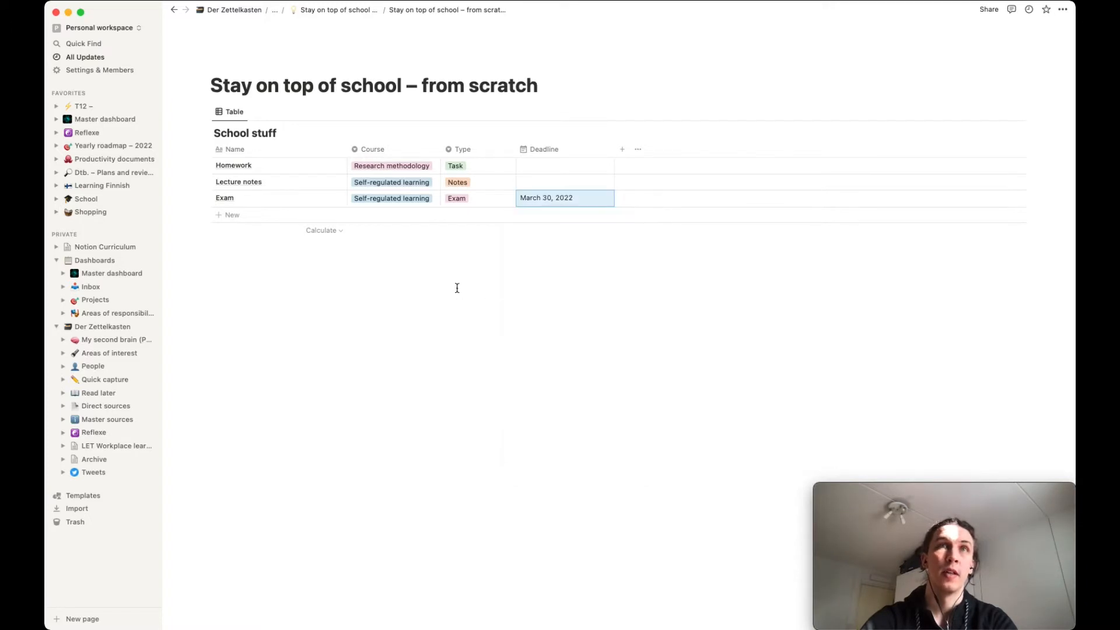
click(560, 180)
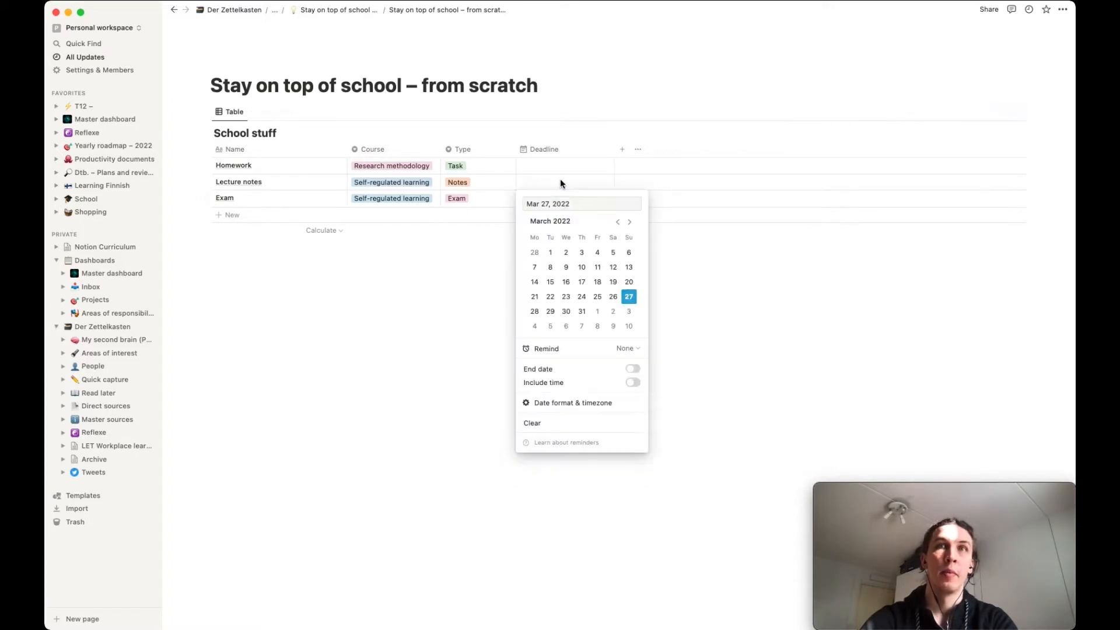
key(Escape)
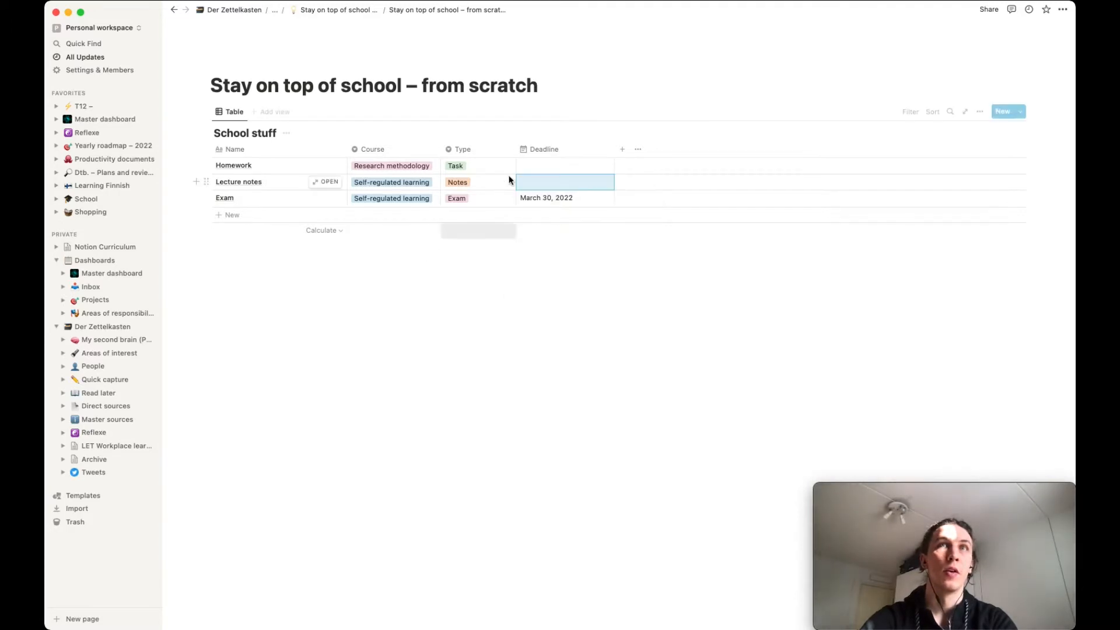
click(552, 161)
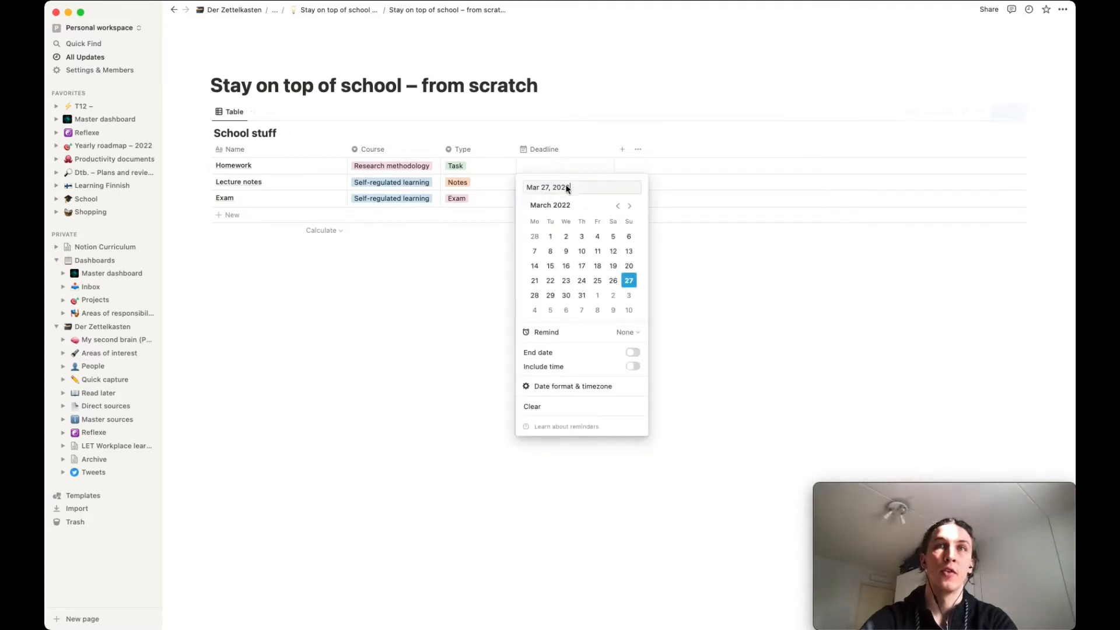
click(629, 296)
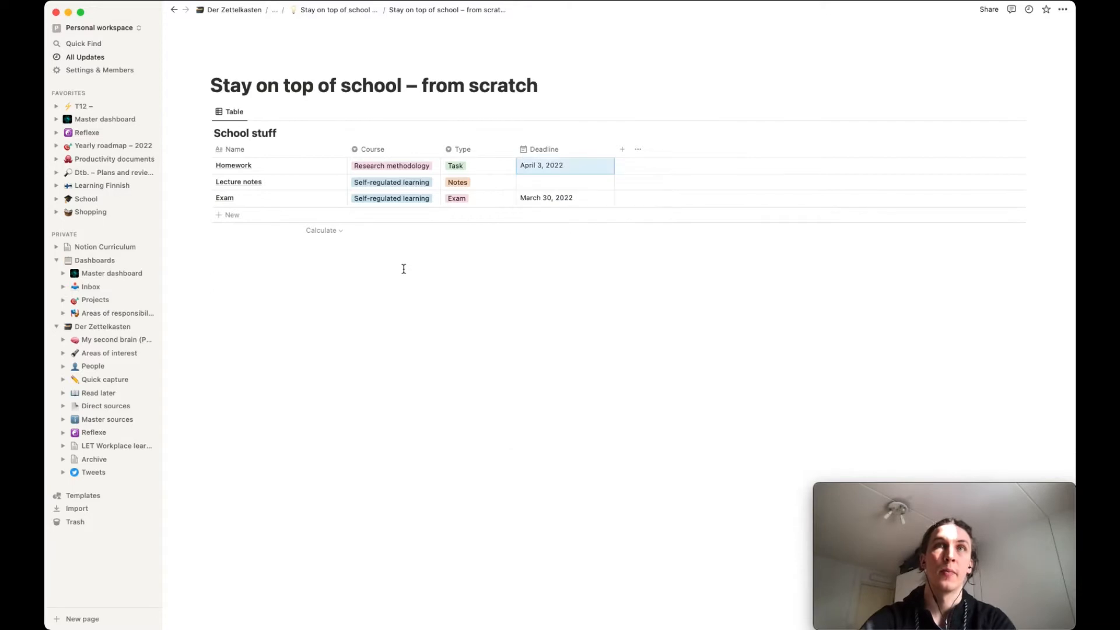
key(Escape)
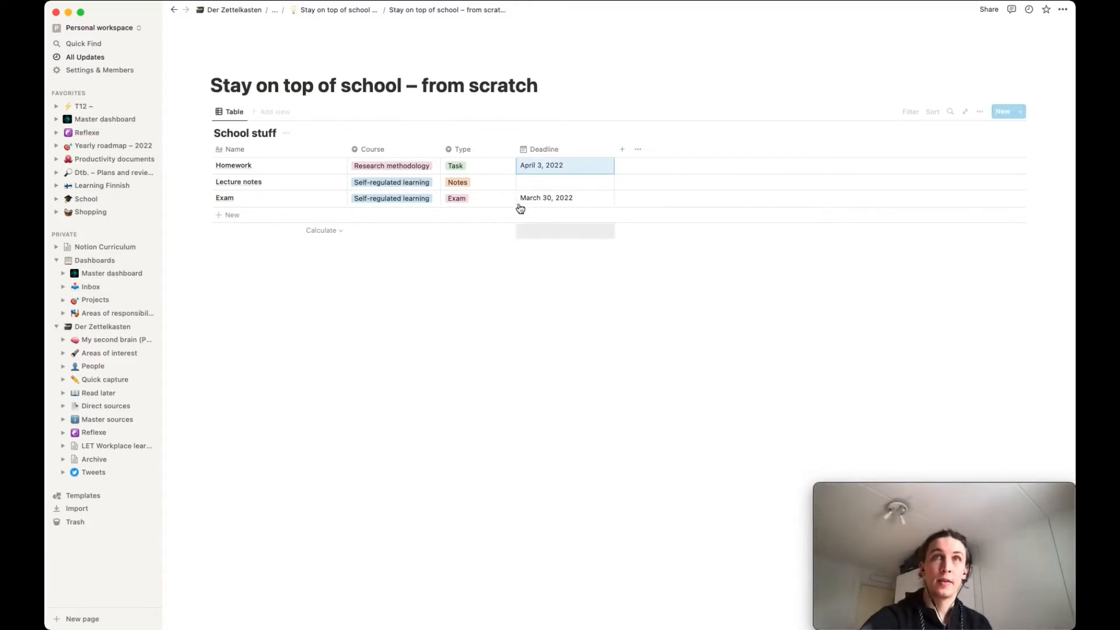
- Add a Checkbox property named "Done" to the School stuff database
click(624, 151)
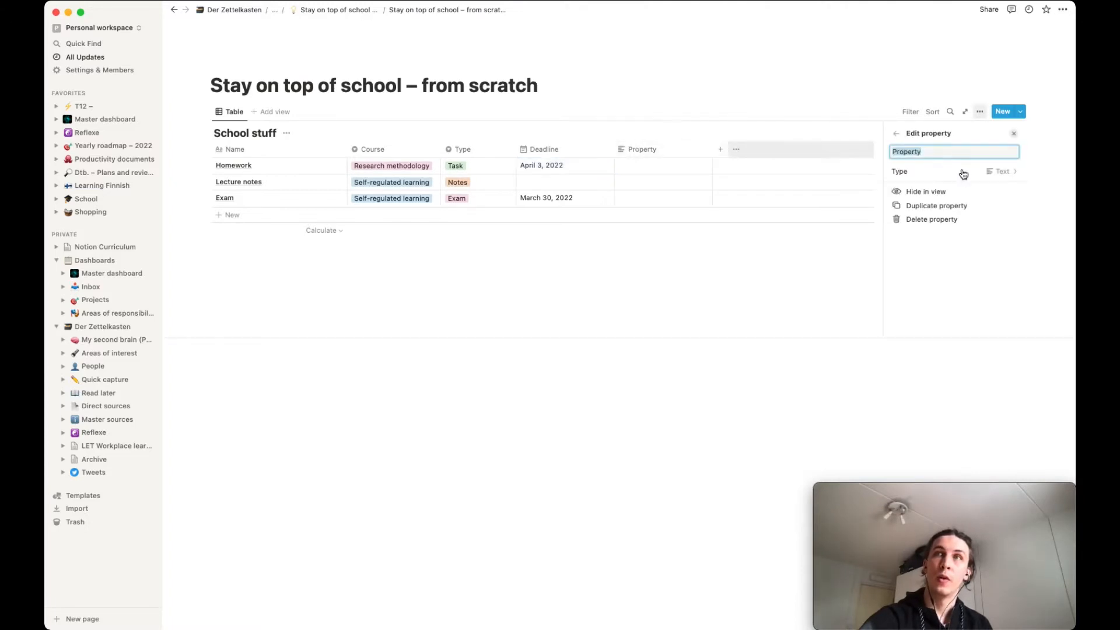
click(1006, 172)
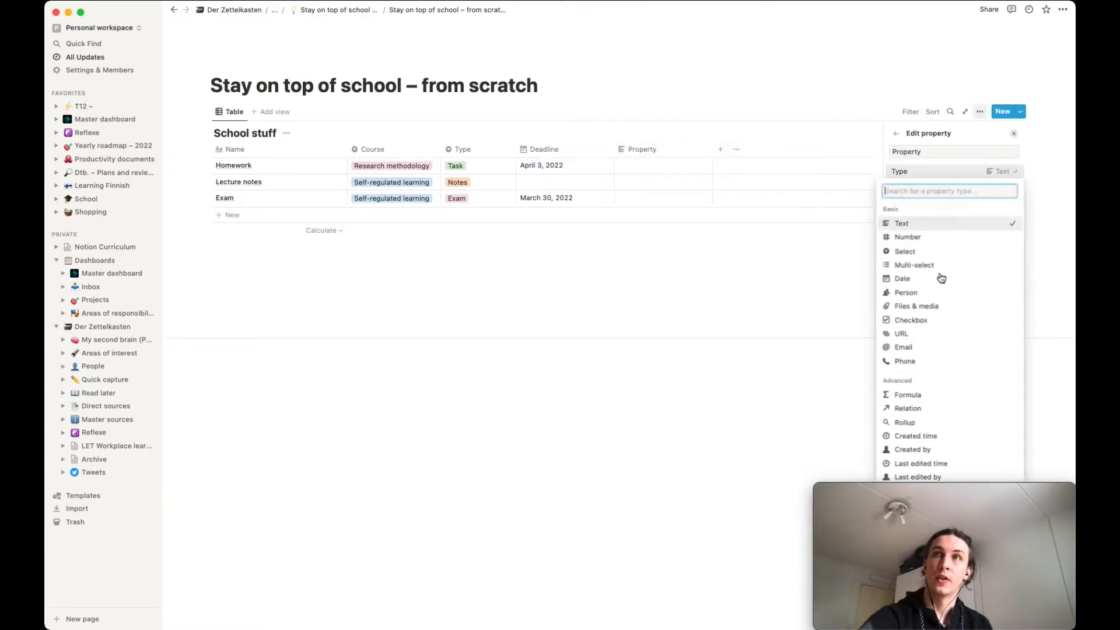
click(918, 319)
click(656, 153)
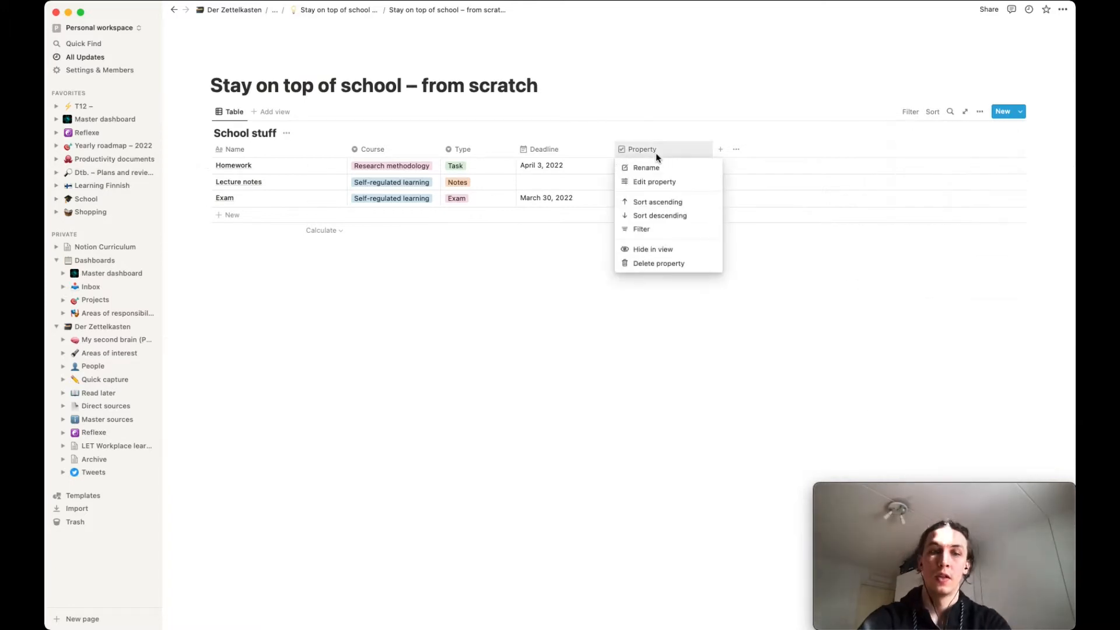
click(645, 170)
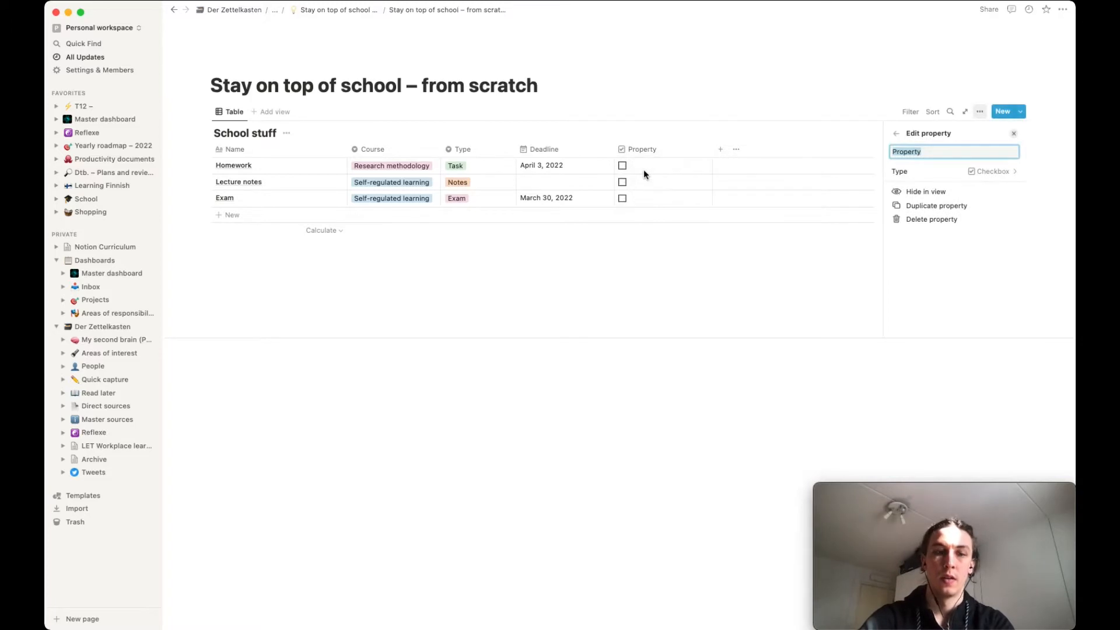
text(Done)
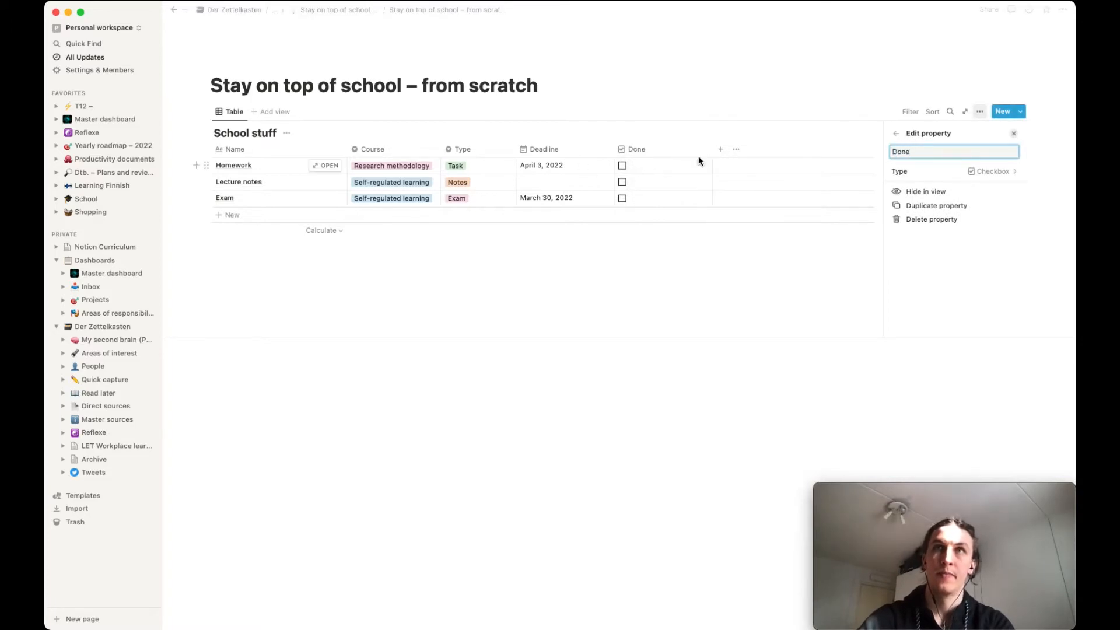
- Narrow the Done column and mark the Homework entry as done
drag(712, 150, 672, 150)
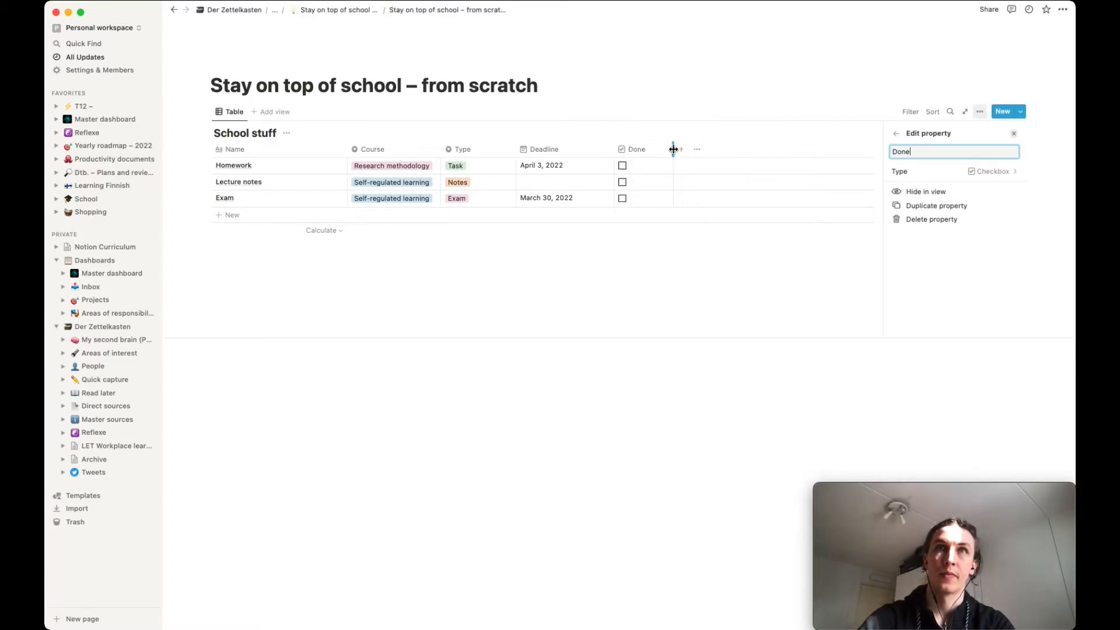
click(622, 166)
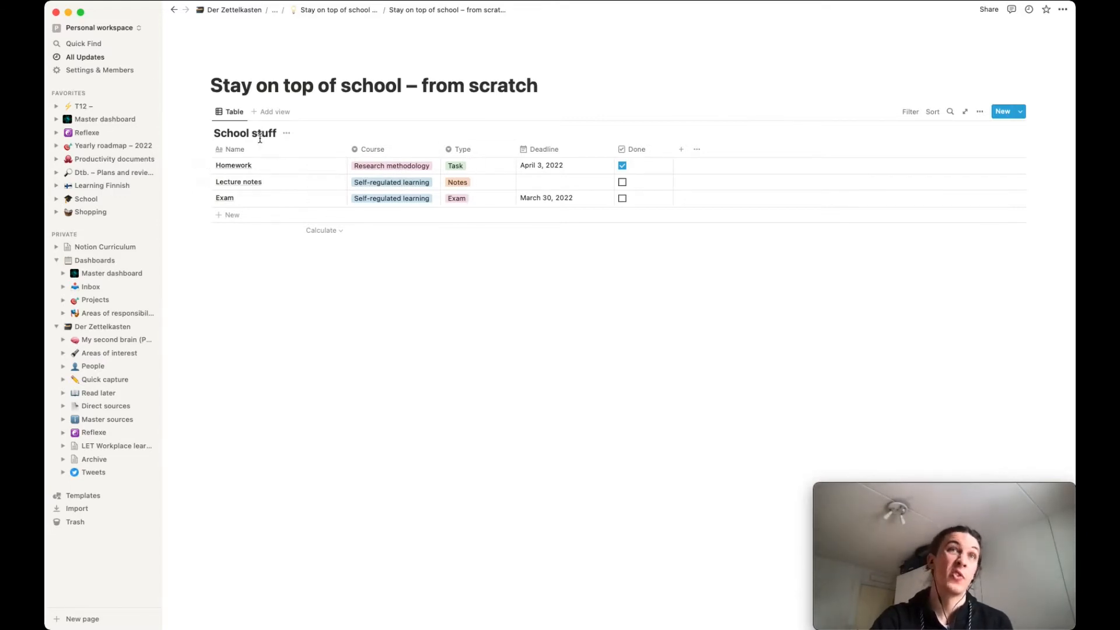
- Add a small toggle heading "Instructions" to the body of the Homework entry's page
click(338, 167)
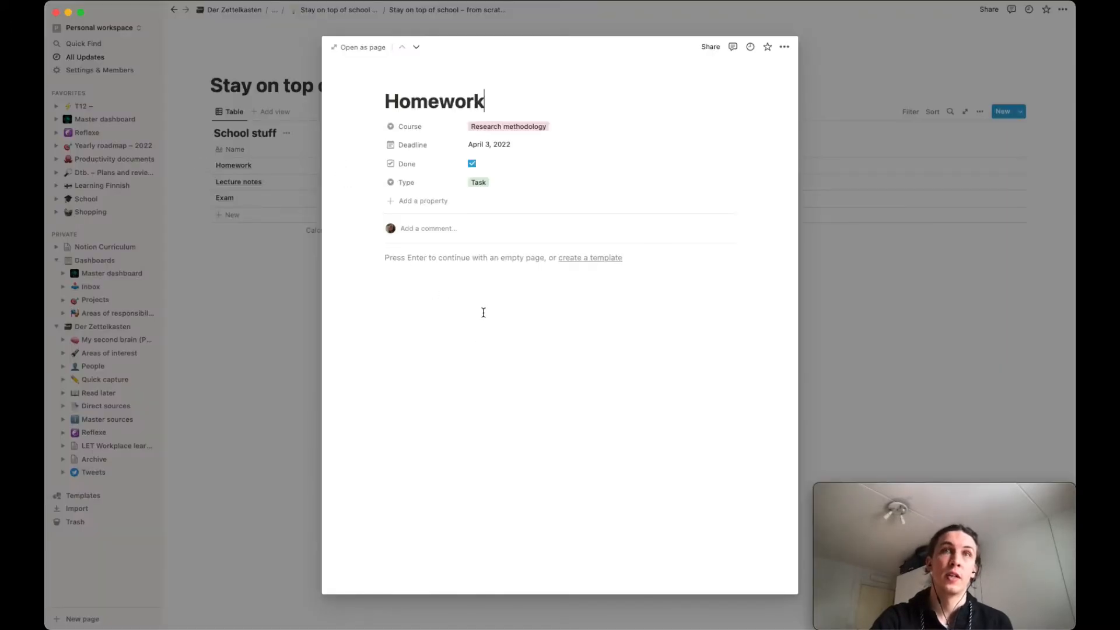
click(452, 269)
text(Instructi)
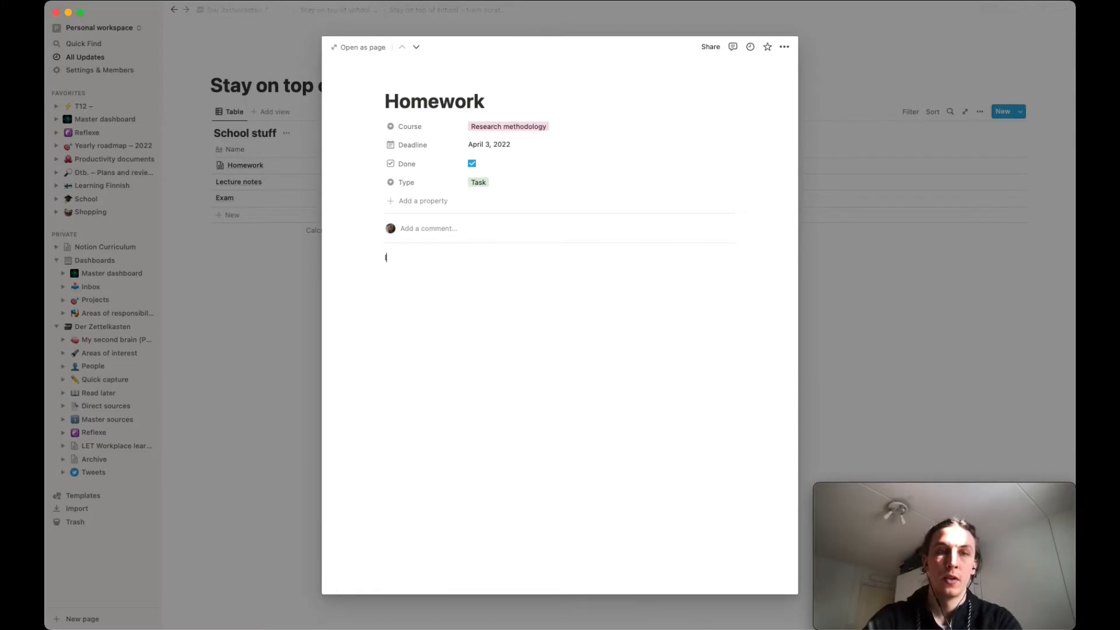
text(ons)
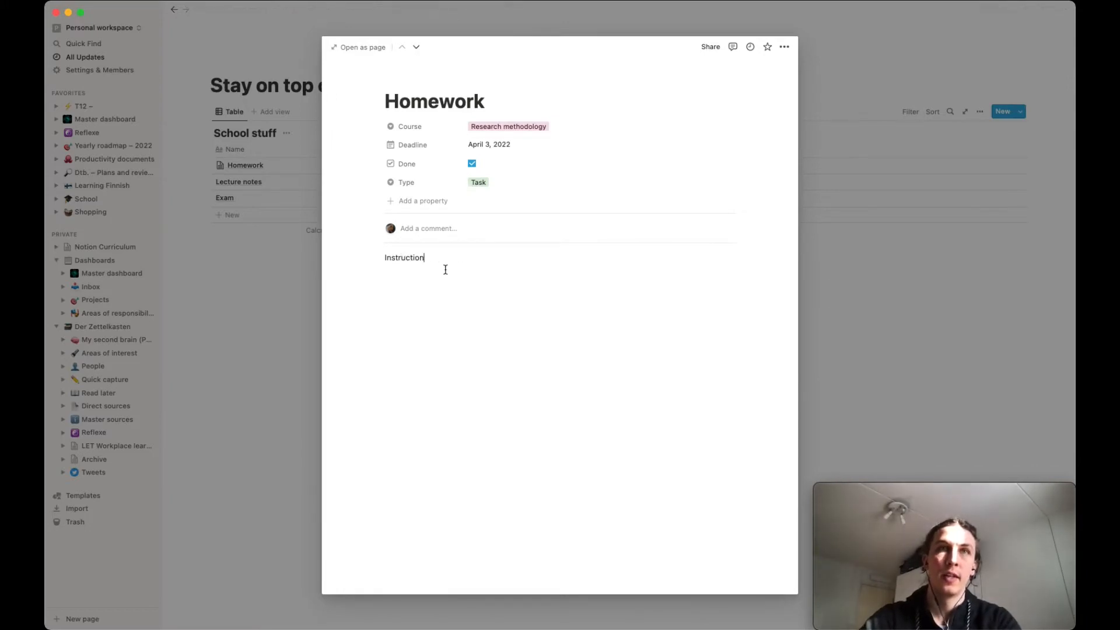
click(385, 257)
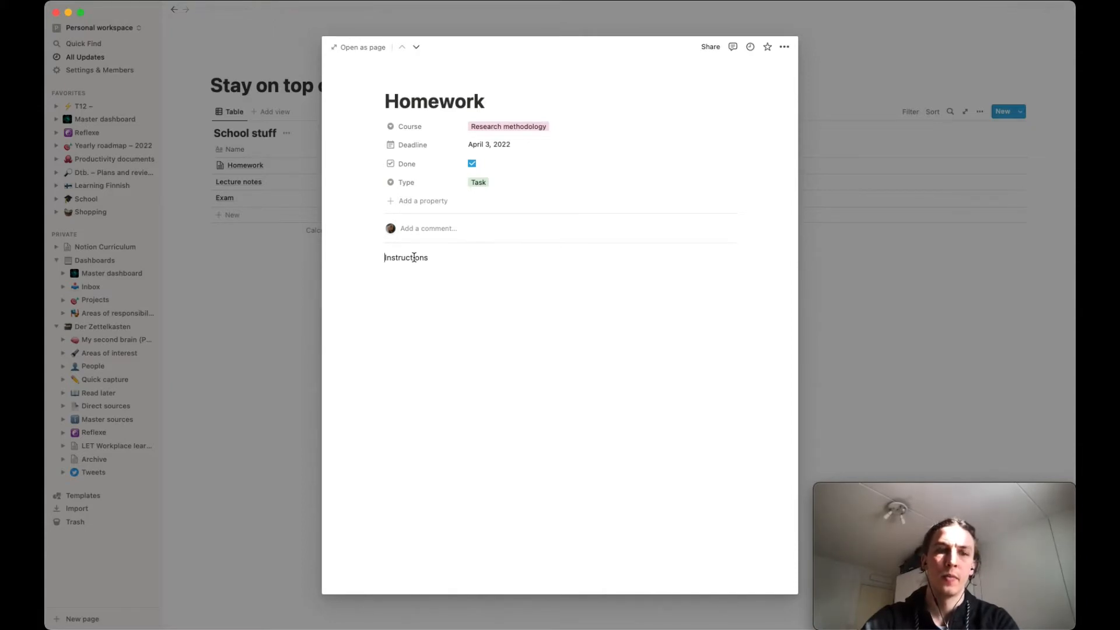
text(### >)
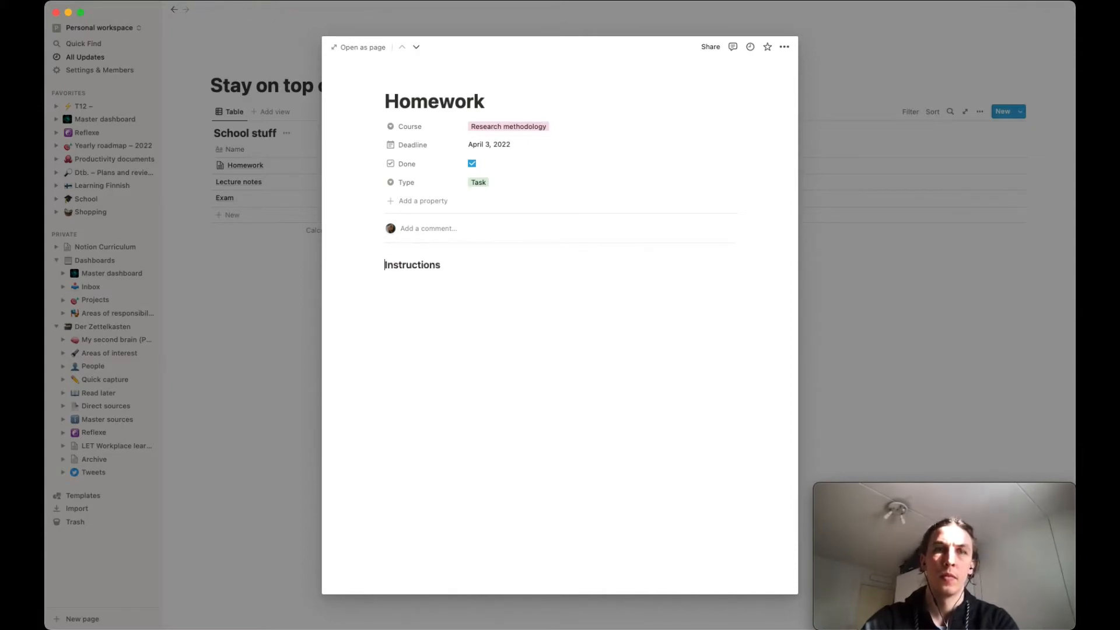
- Write "Hello world!" inside the Instructions toggle and close the Homework page
click(441, 283)
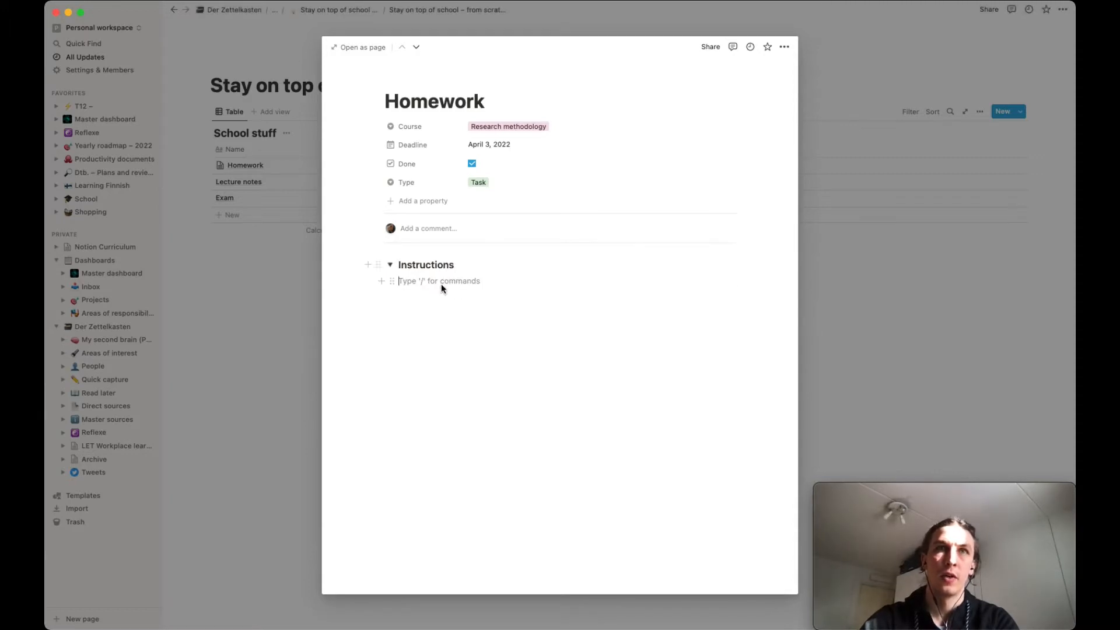
text(Hello world!)
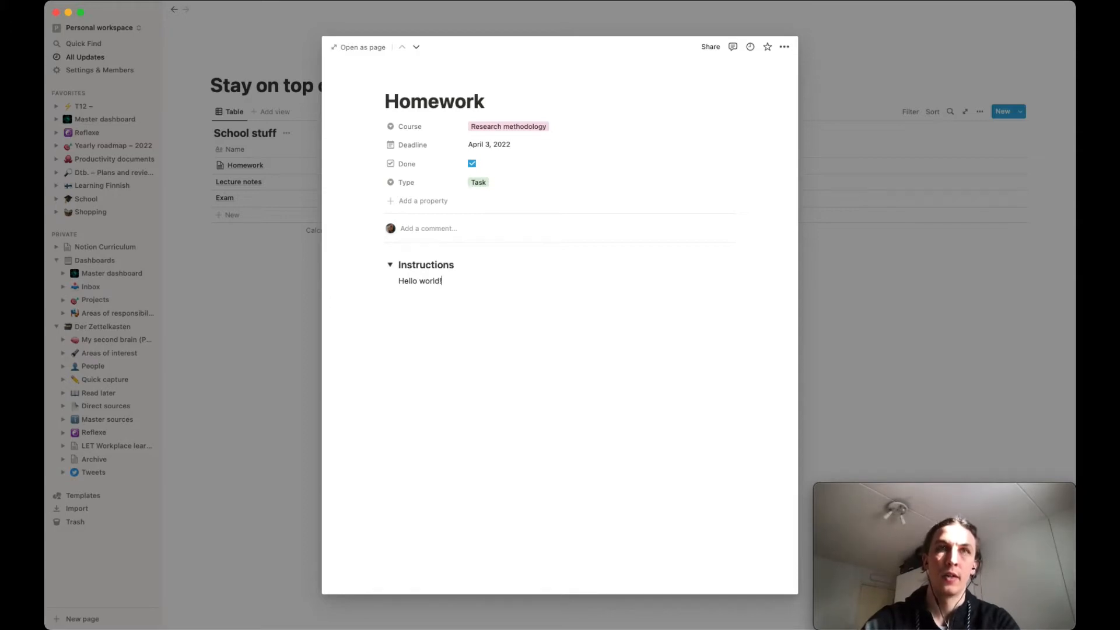
click(920, 376)
click(920, 376)
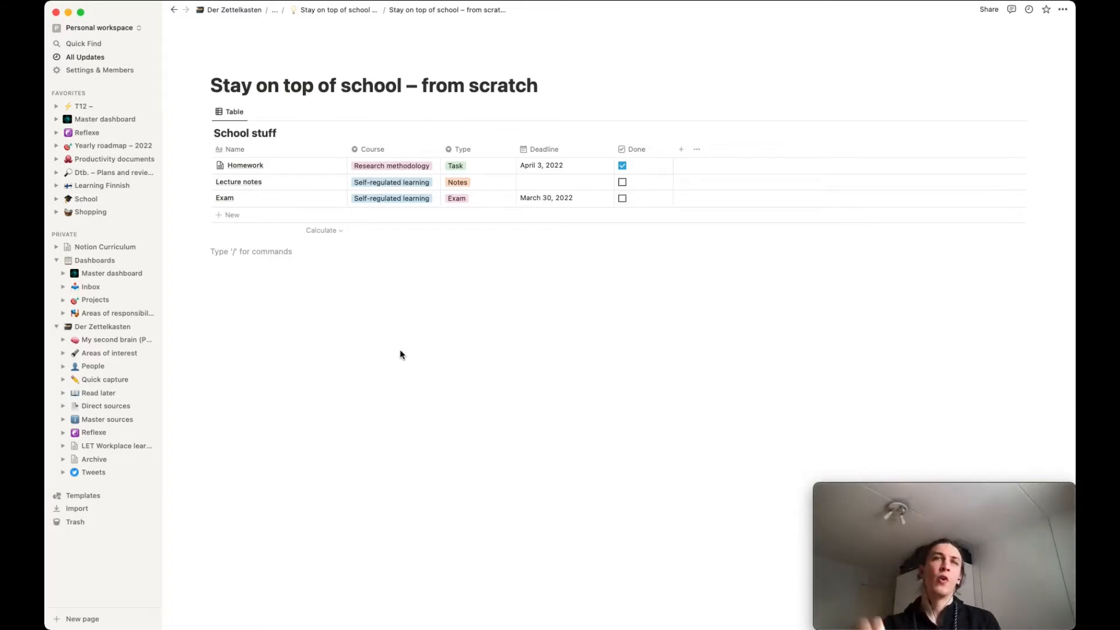
click(404, 165)
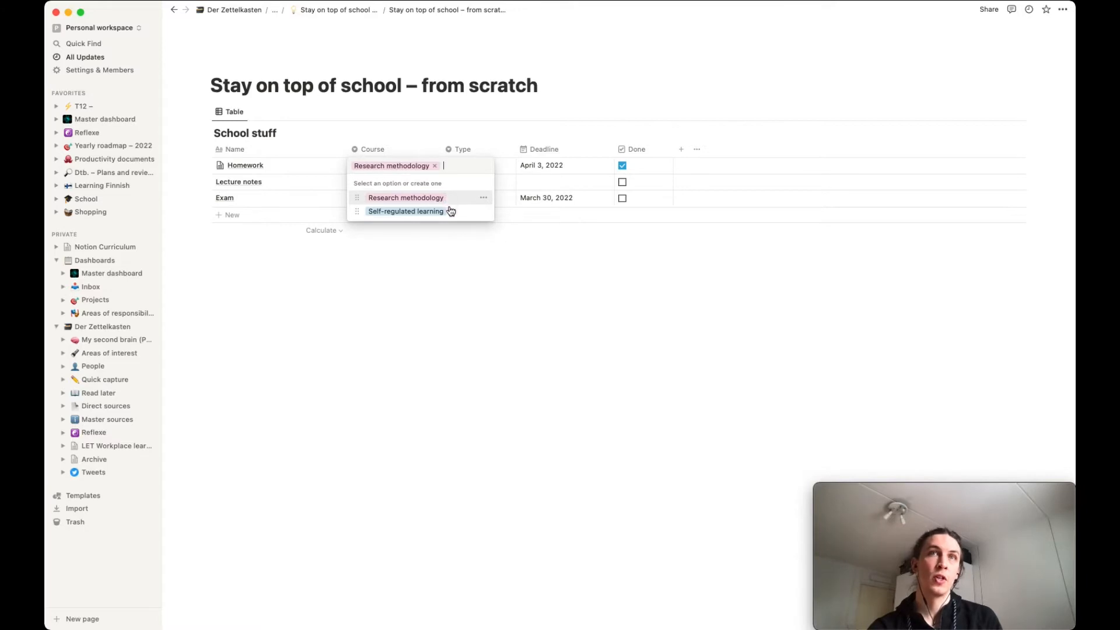
key(Escape)
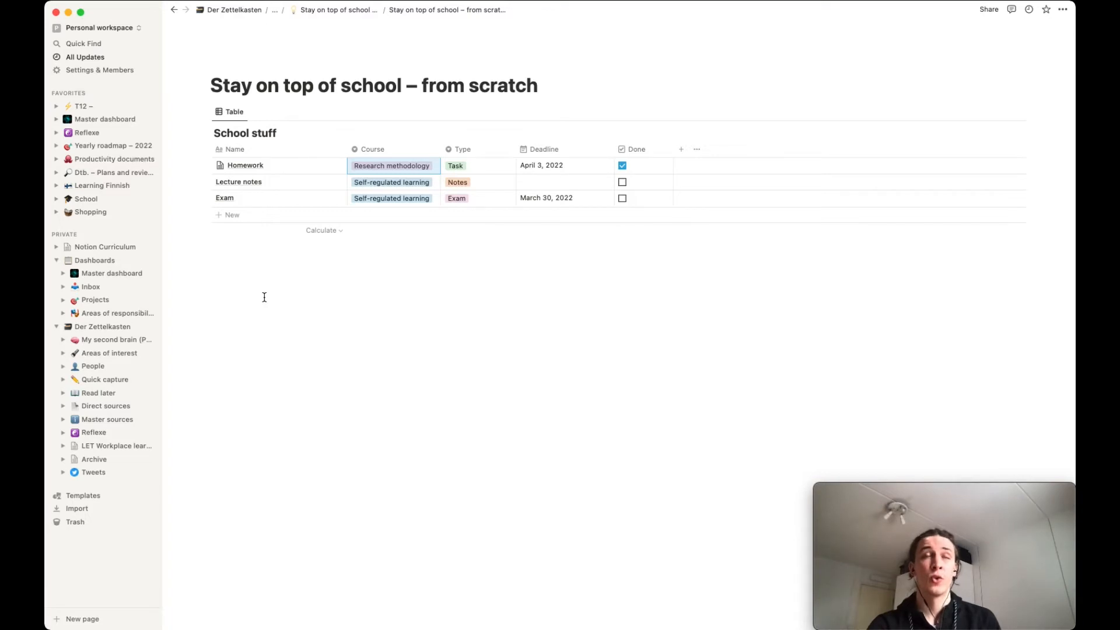
click(255, 277)
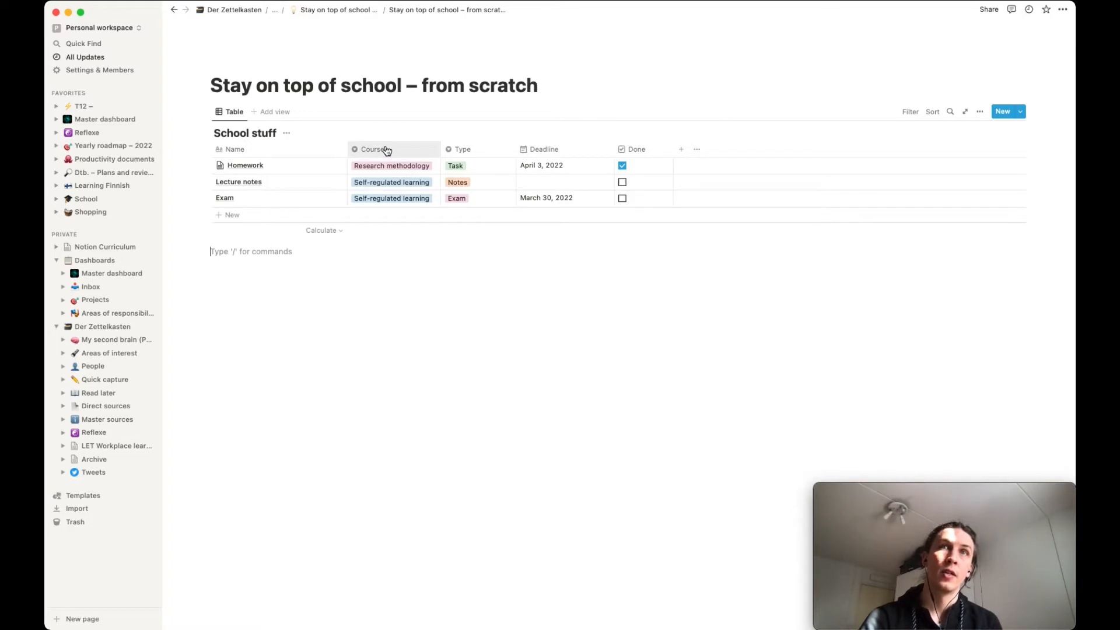
triple_click(261, 132)
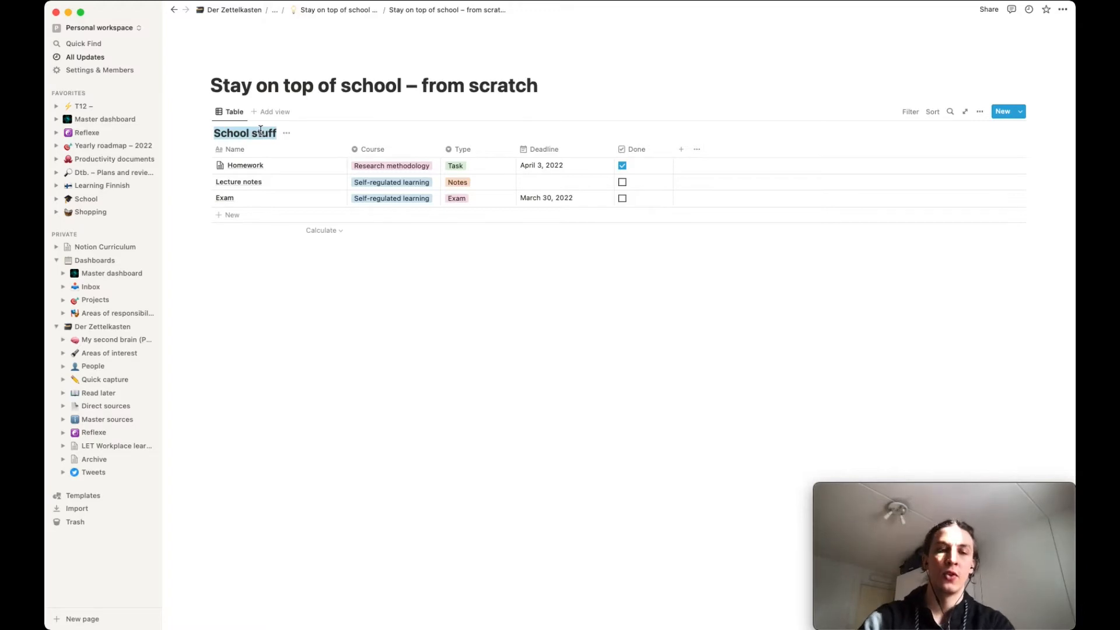
- Insert a new inline database below the School stuff table and title it "Course"
click(253, 280)
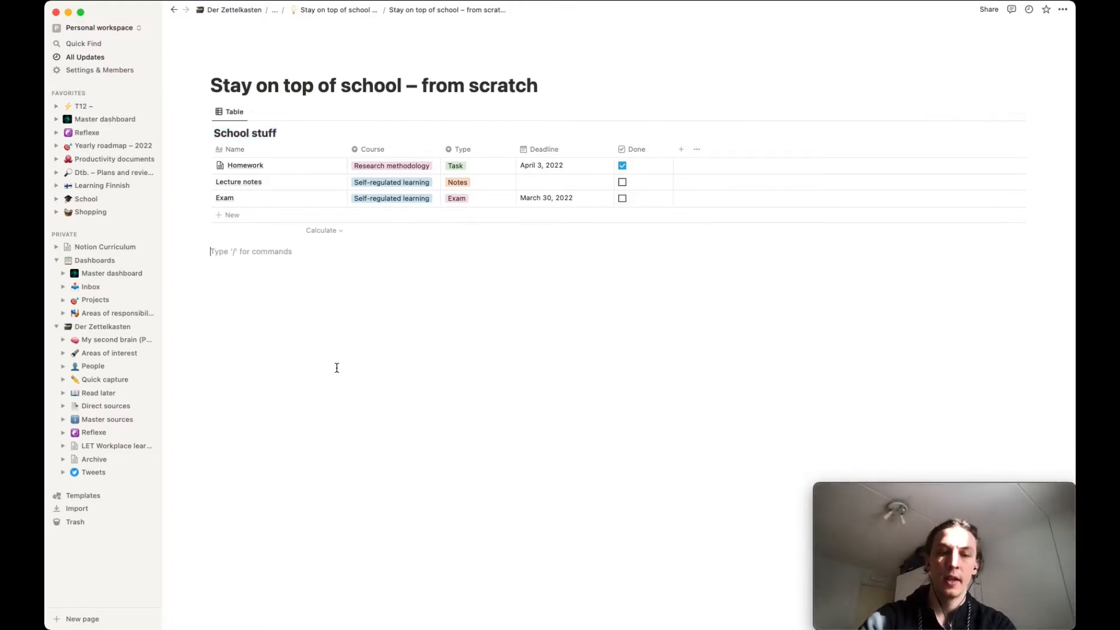
text(/)
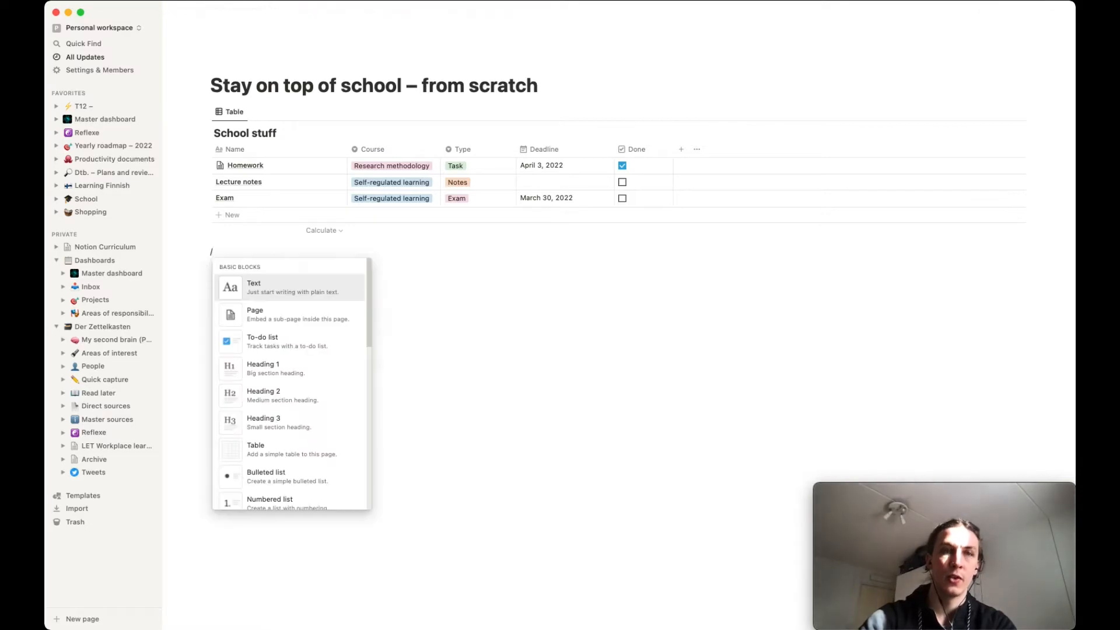
text(inline)
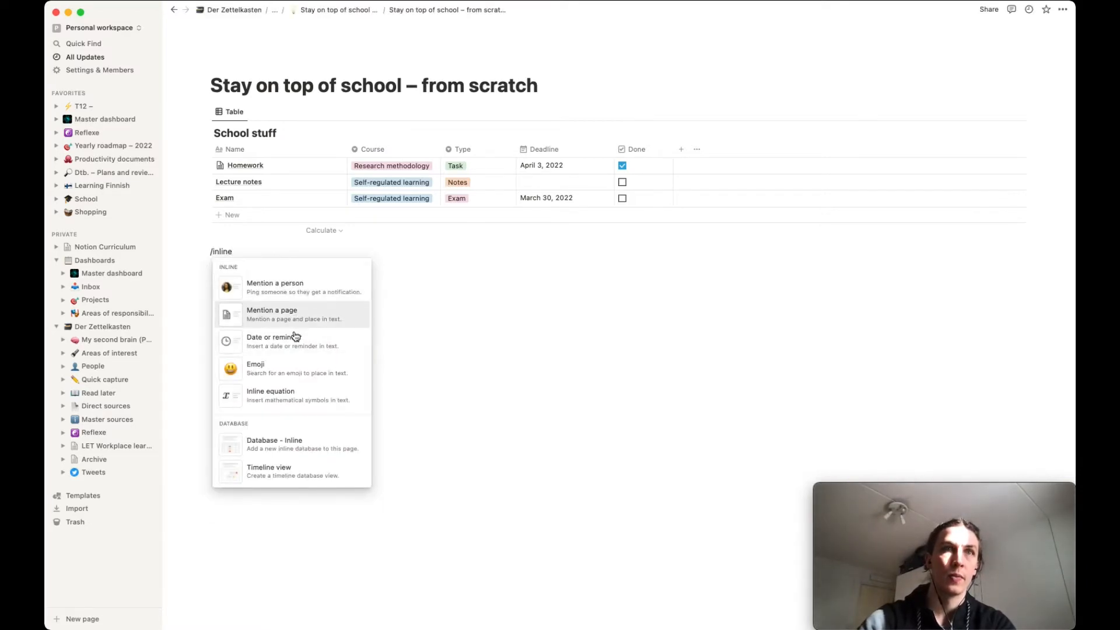
click(271, 444)
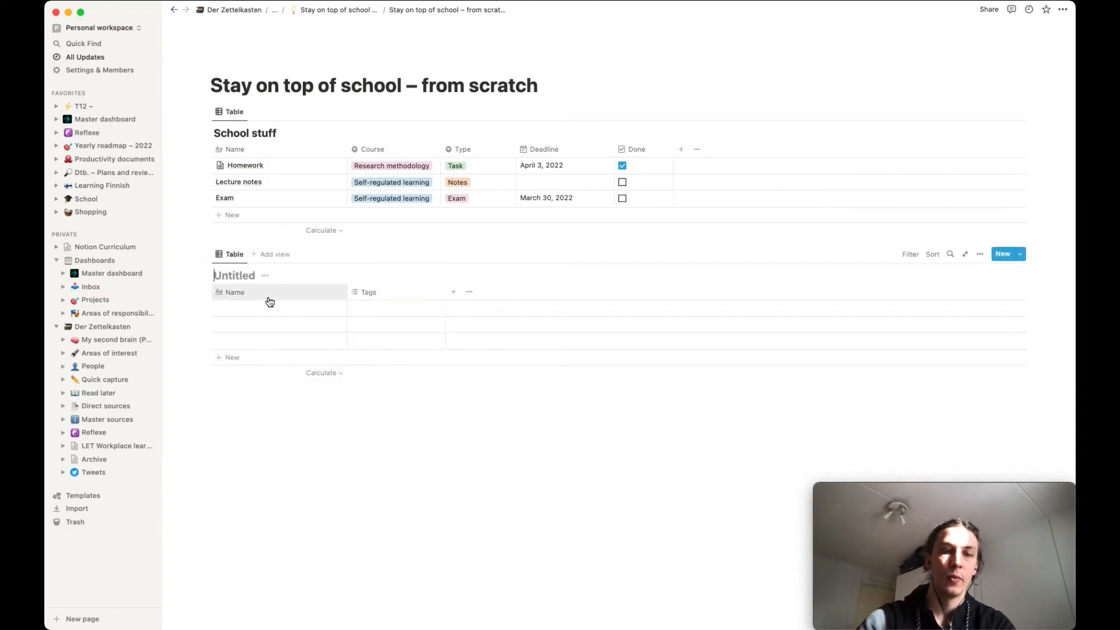
text(Course)
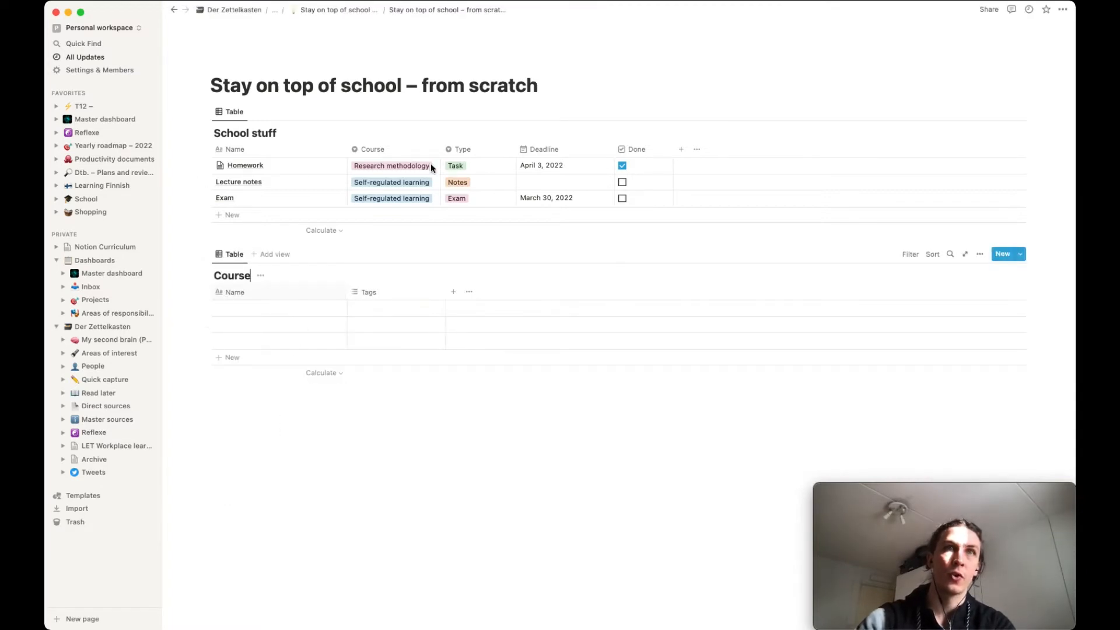
- Name the three Course database entries "Research methodology", "Self-regulated learning" and "Emergent technologies"
click(241, 306)
text(Research methodology)
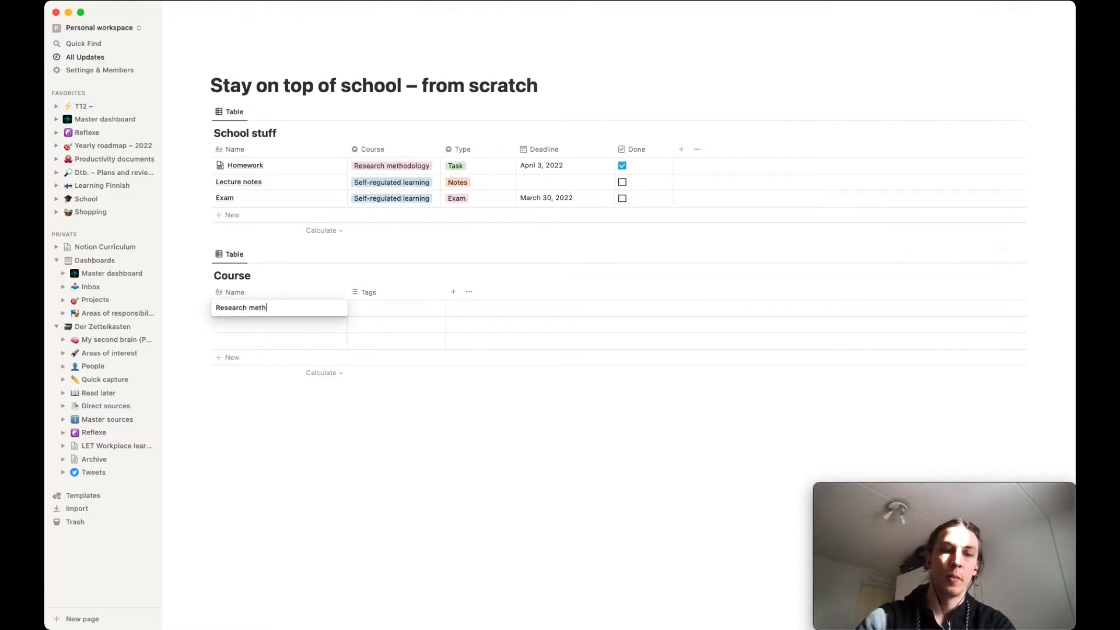
click(231, 323)
click(231, 323)
text(Self-regulated l)
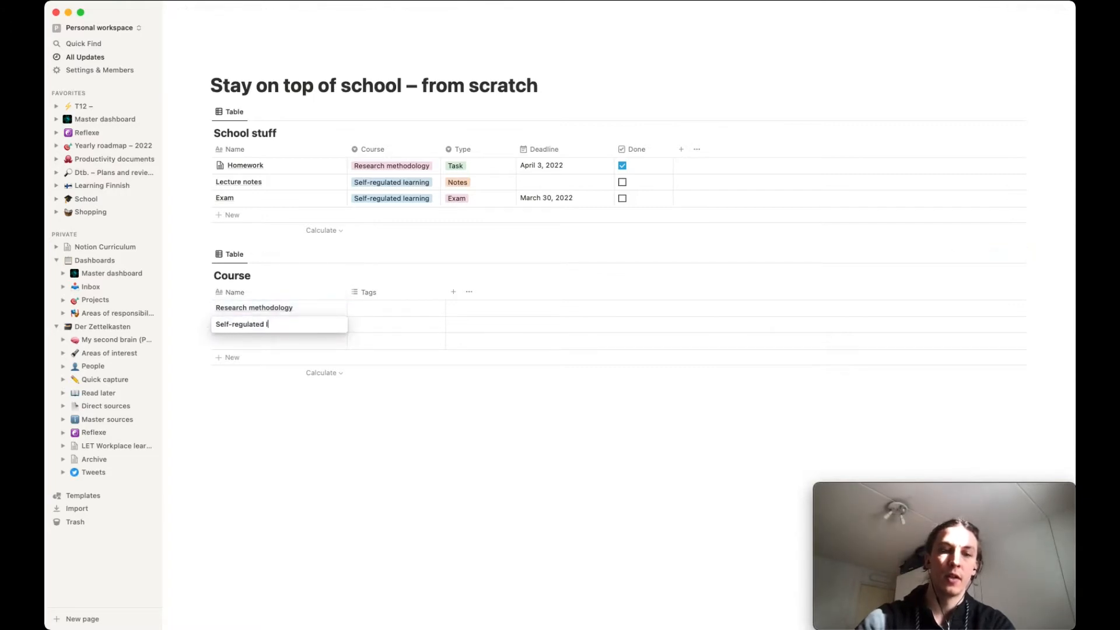
text(earning)
click(267, 343)
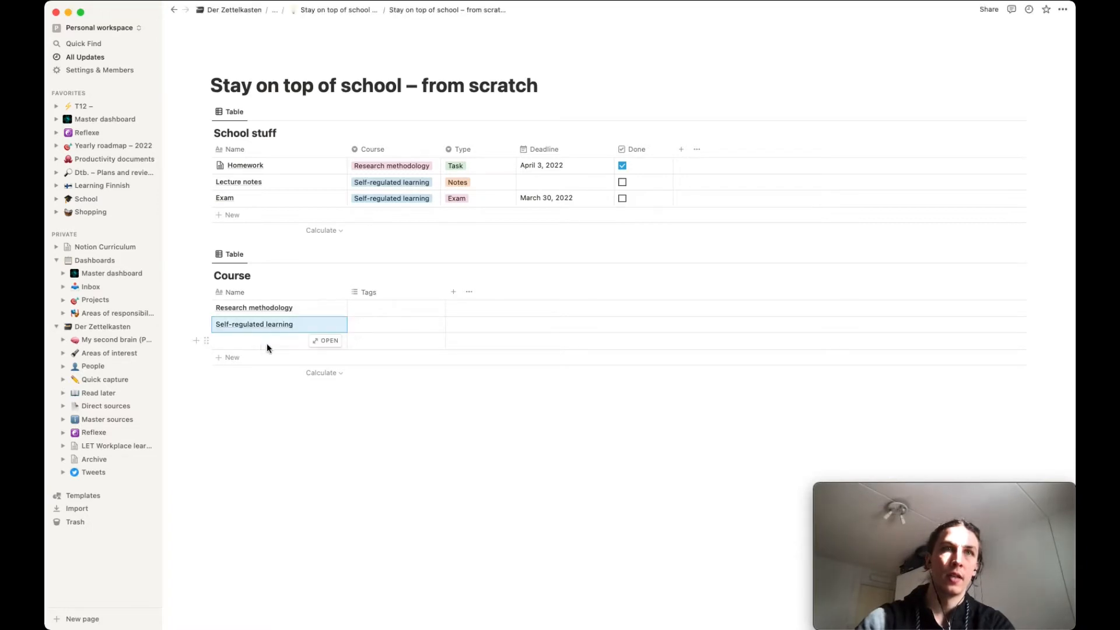
click(262, 343)
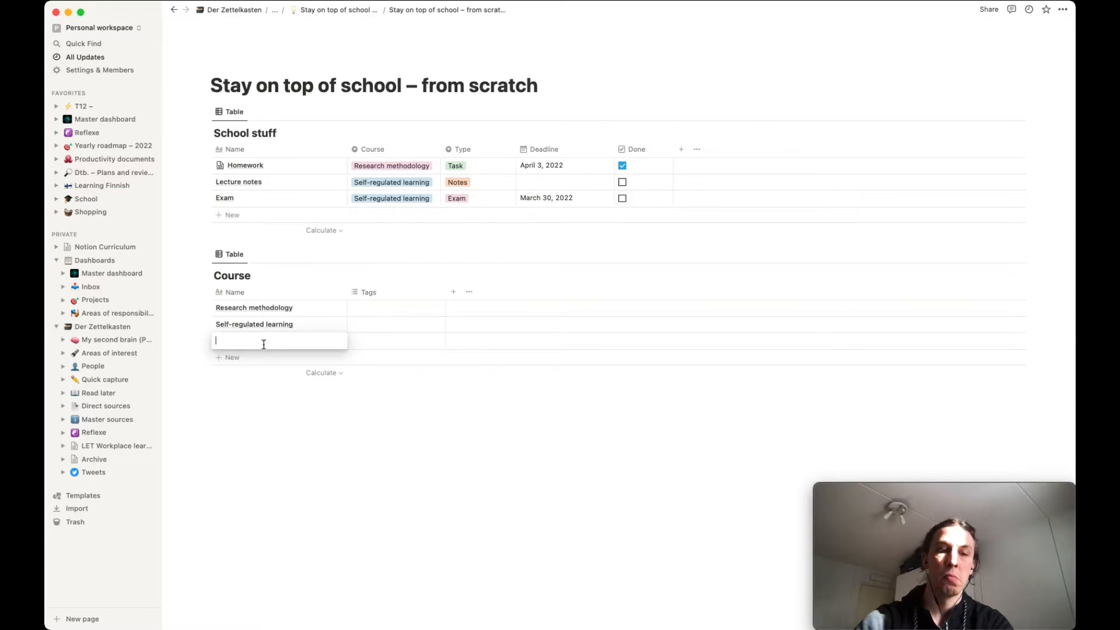
text(Emergent technologies)
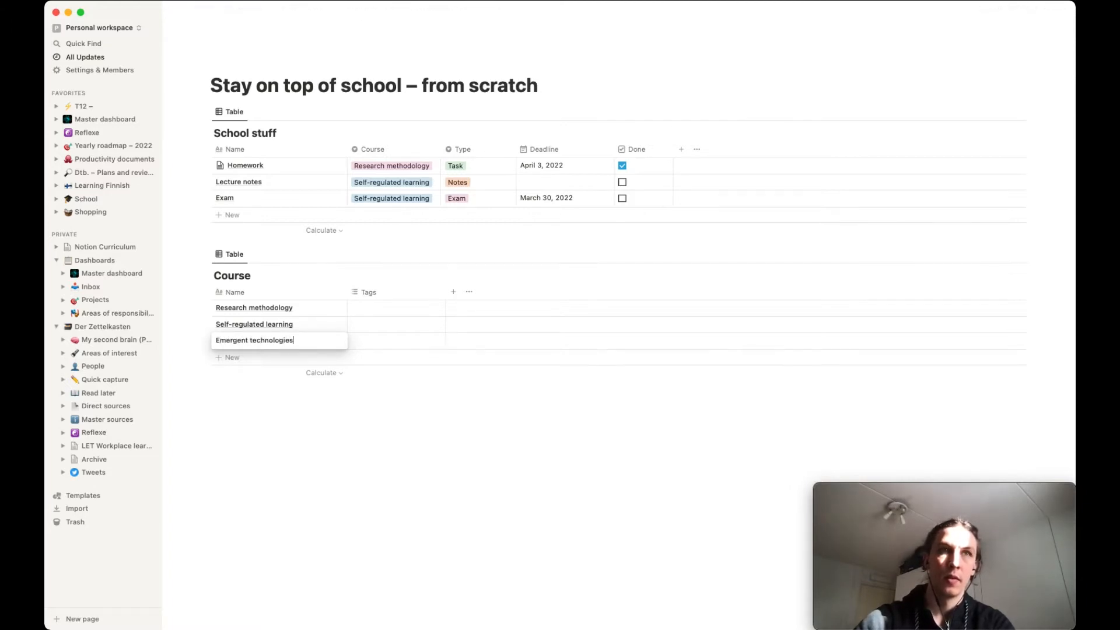
key(Escape)
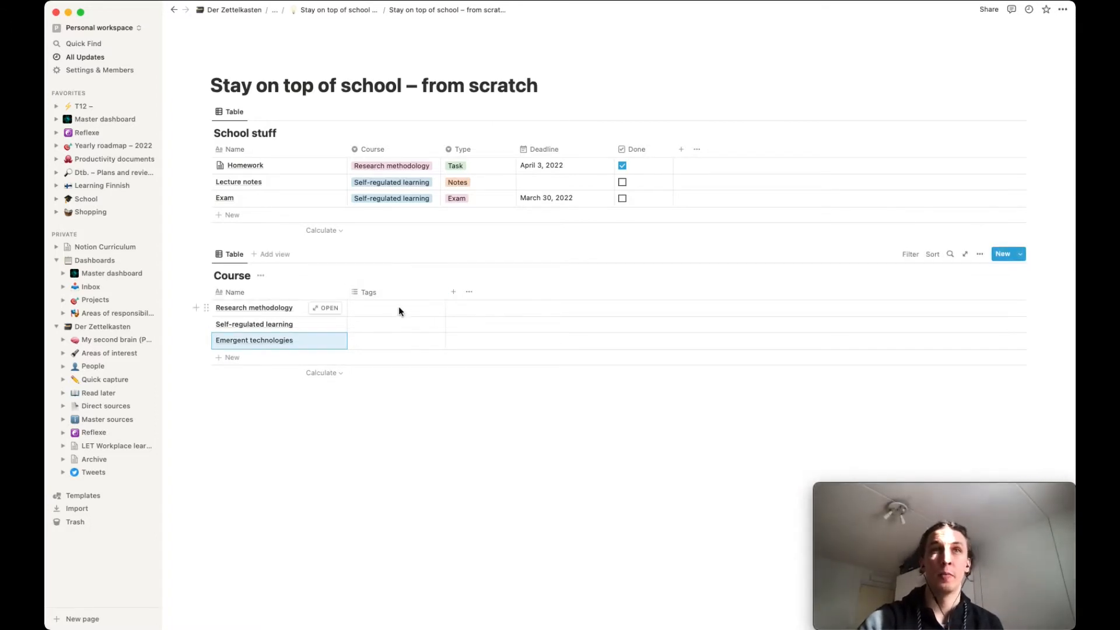
- Change the Course database's Tags property to the Select type and rename it "Semester"
click(420, 292)
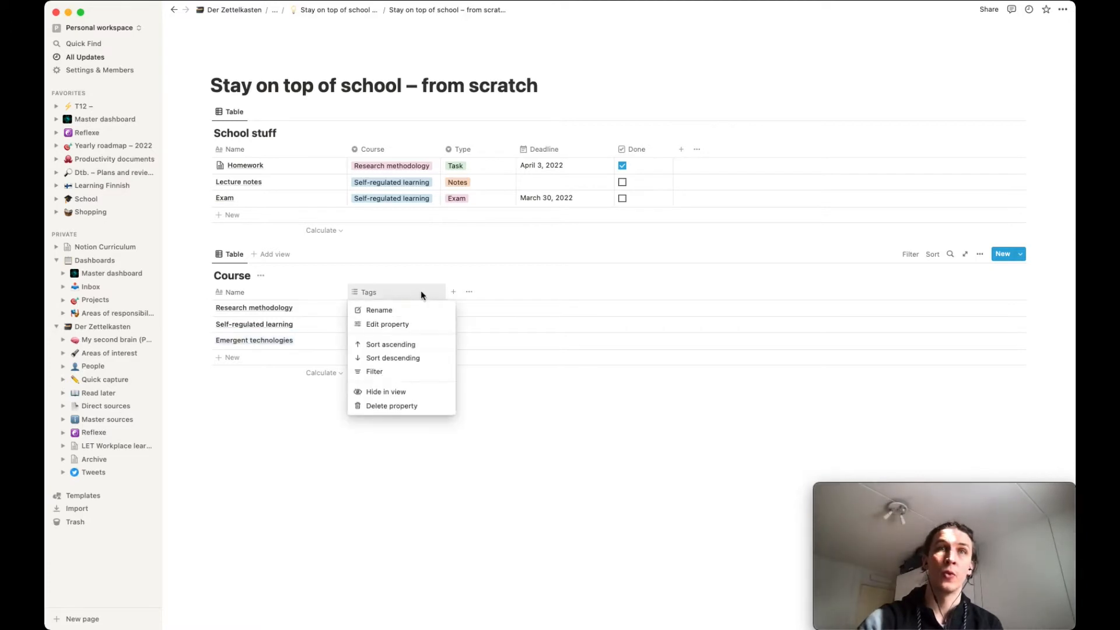
click(407, 322)
click(1002, 314)
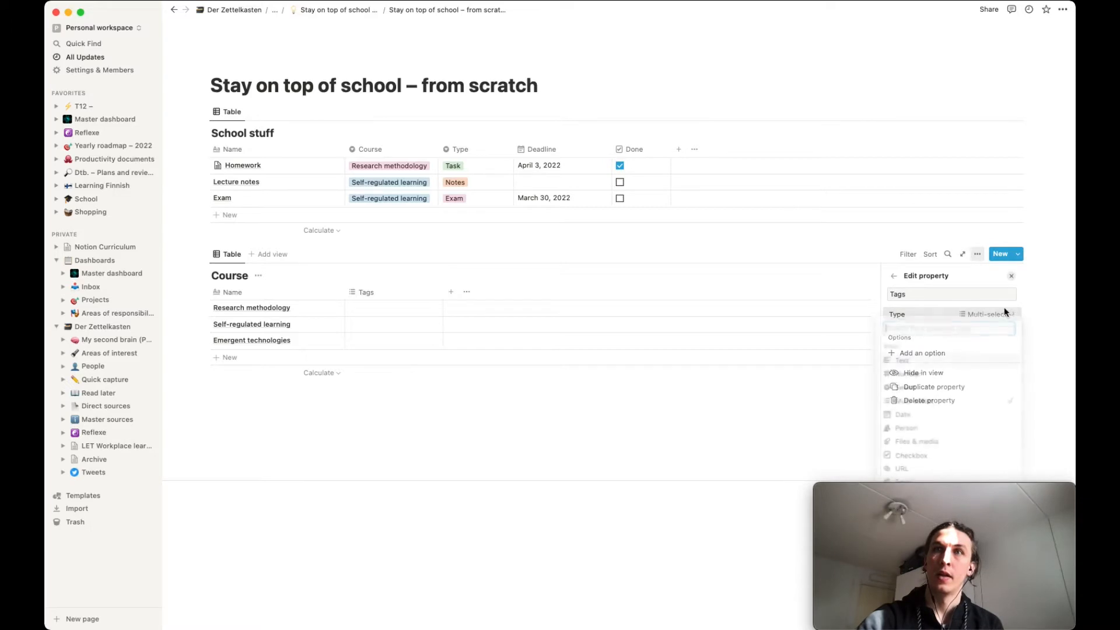
click(917, 389)
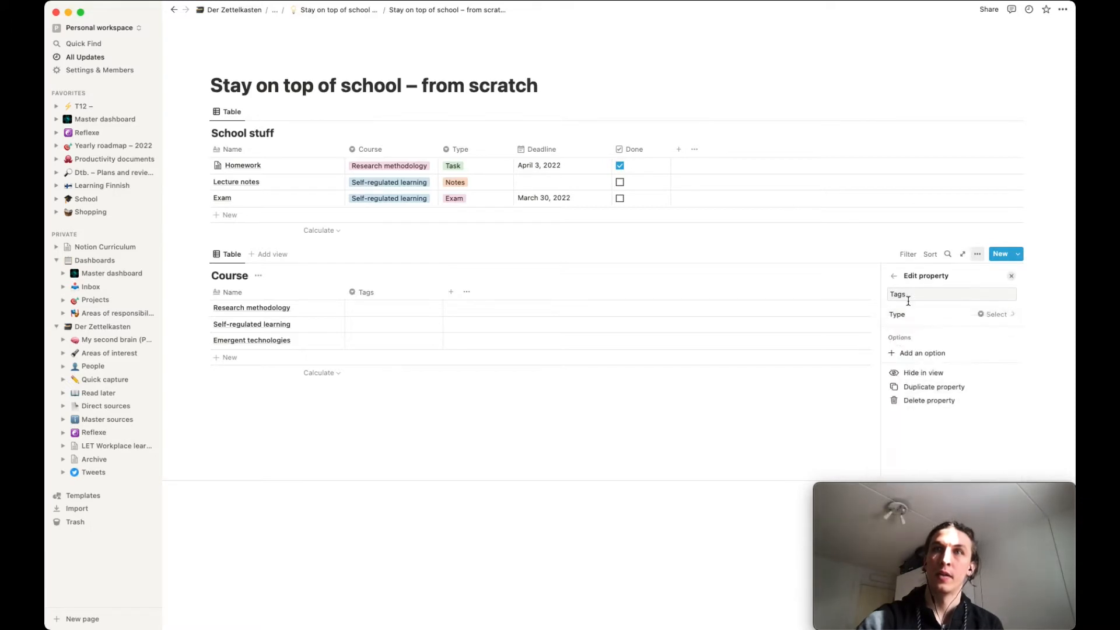
double_click(895, 292)
text(S)
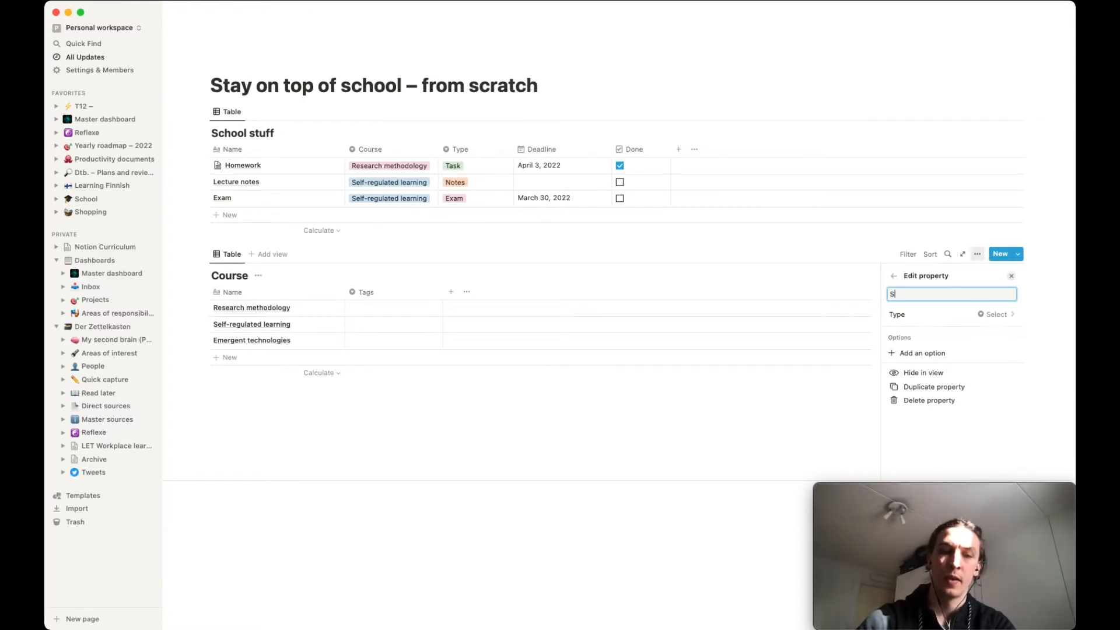
text(emester)
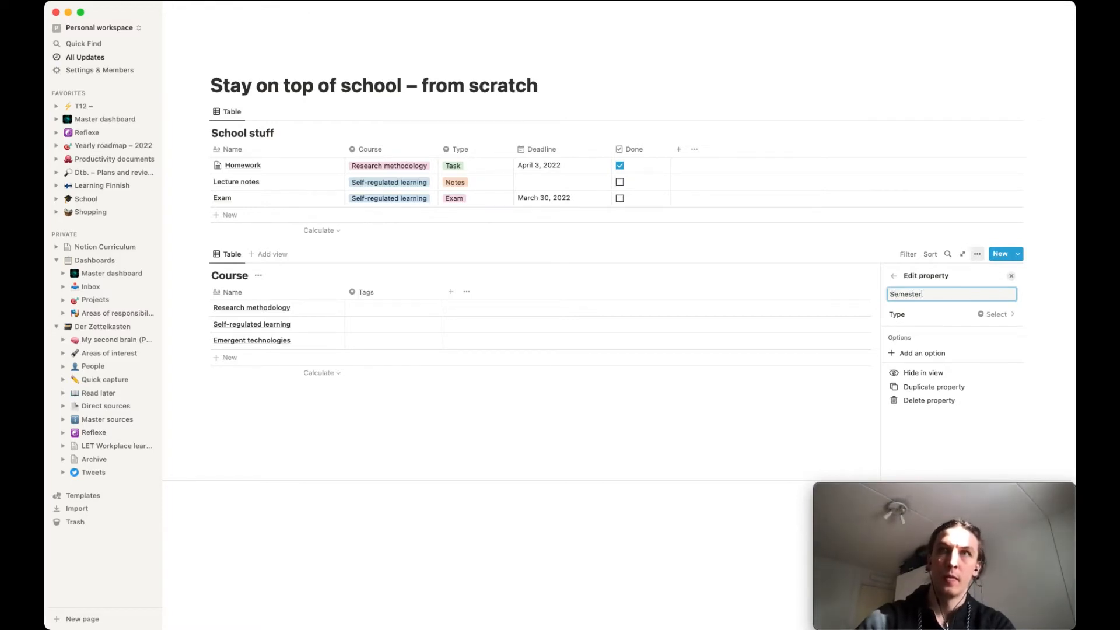
- Set the semester to Spring for Research methodology and to Autumn for Self-regulated learning and Emergent technologies
click(432, 322)
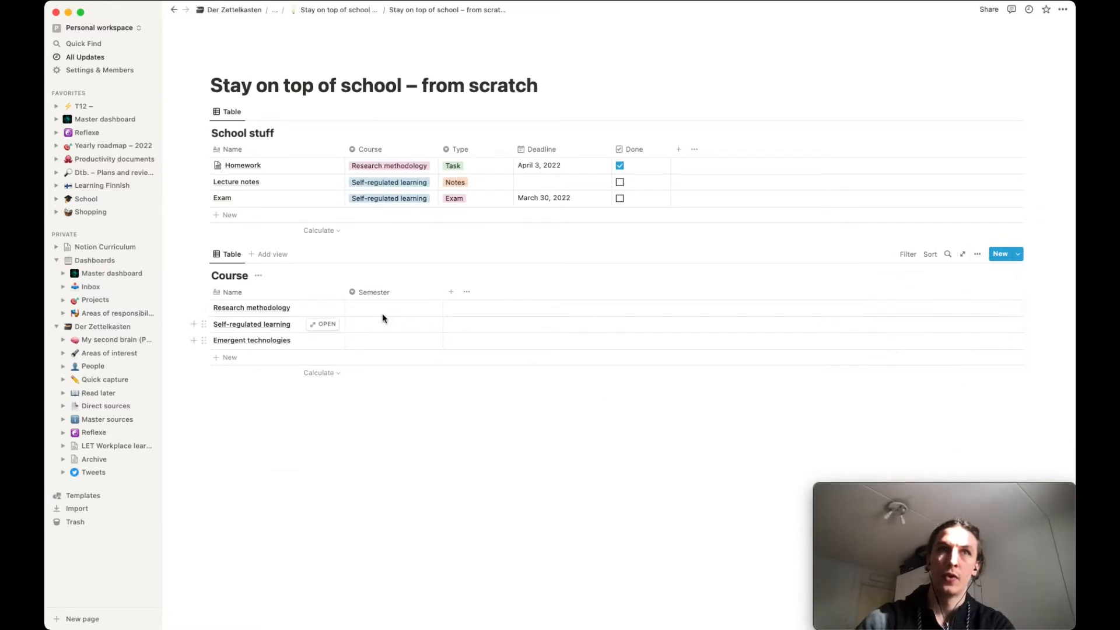
click(380, 308)
text(S)
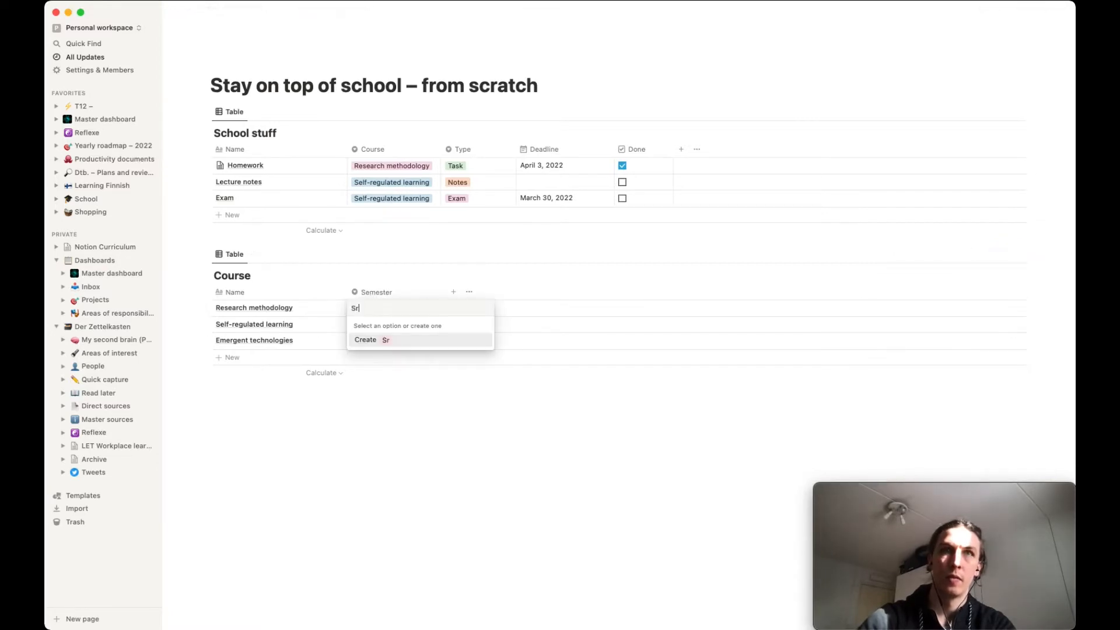
text(pring)
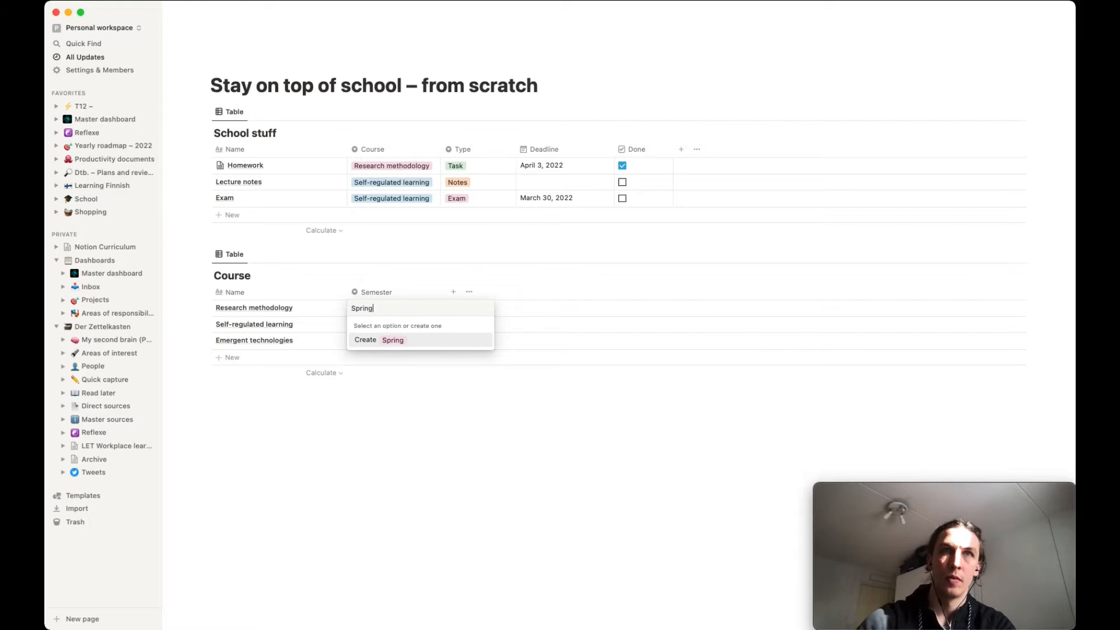
click(397, 339)
click(368, 330)
text(Autumn)
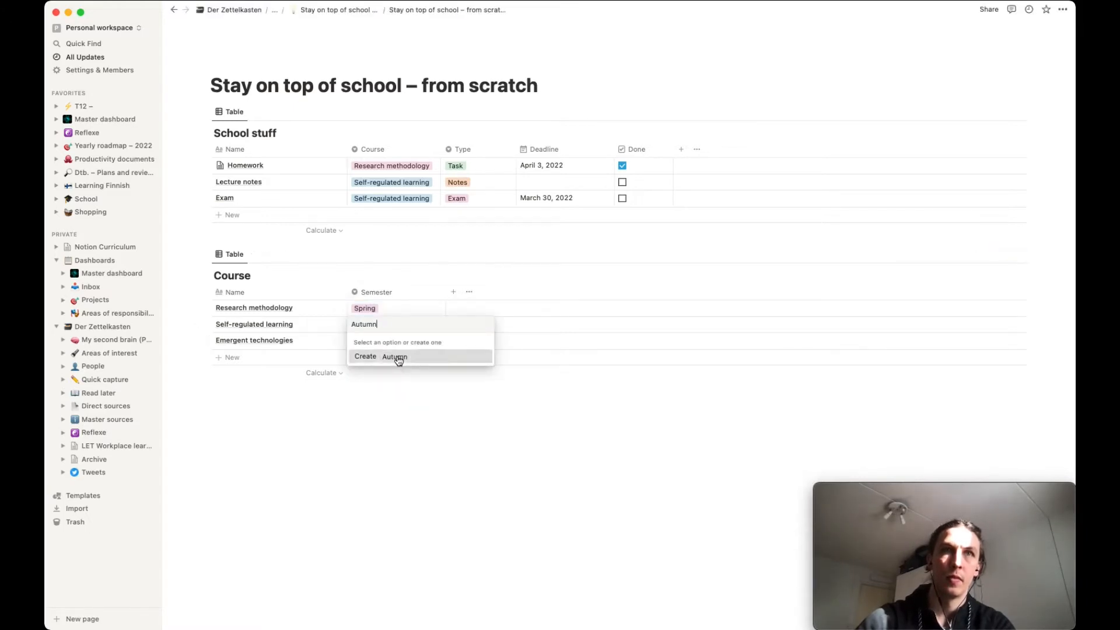
click(391, 357)
click(372, 343)
click(376, 386)
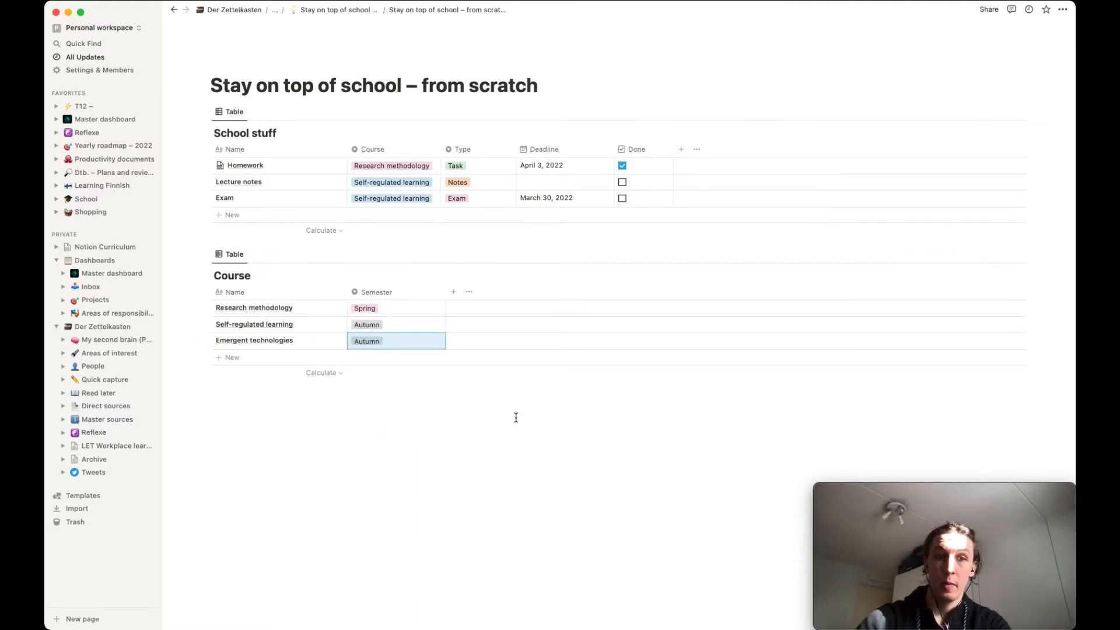
- Add a Select property to the Course database and name it "Importance"
click(454, 292)
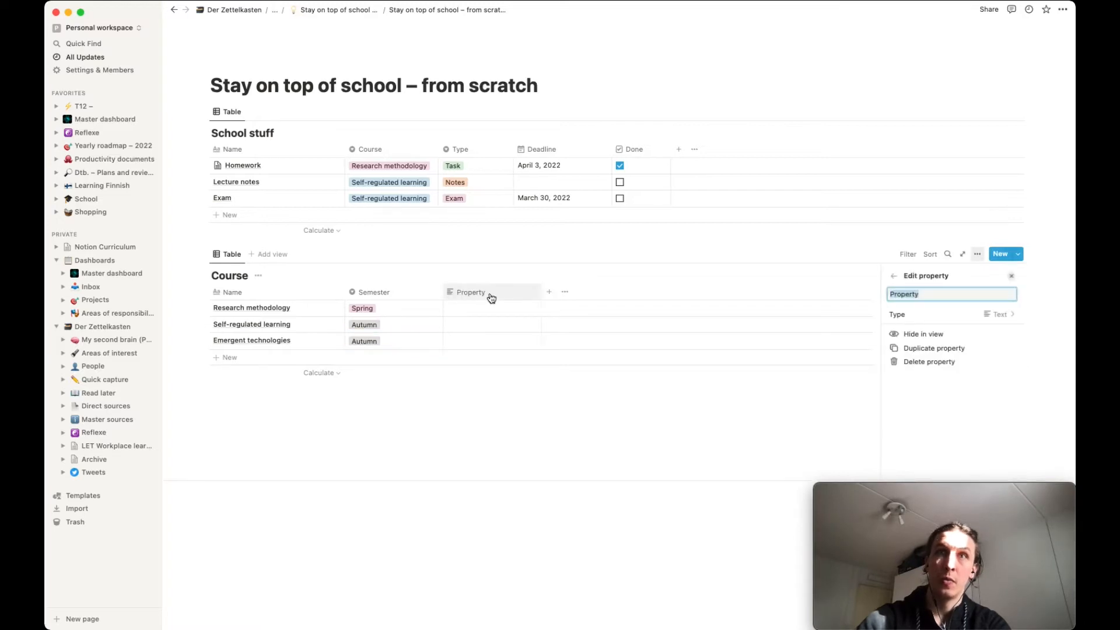
click(1001, 313)
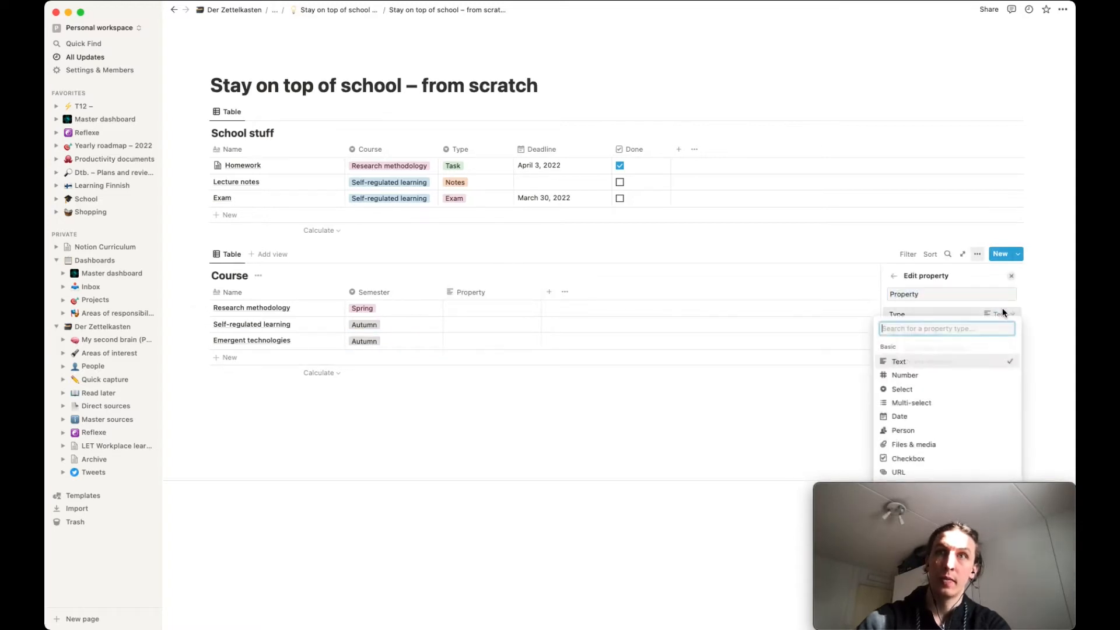
click(934, 390)
click(947, 294)
key(super+a)
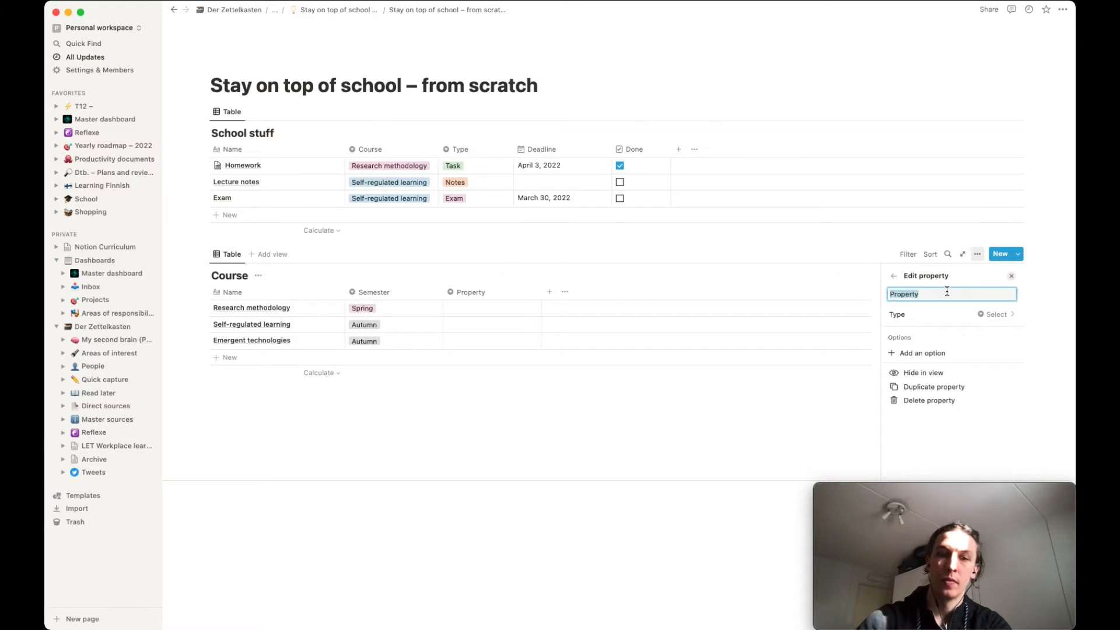
text(Importanc)
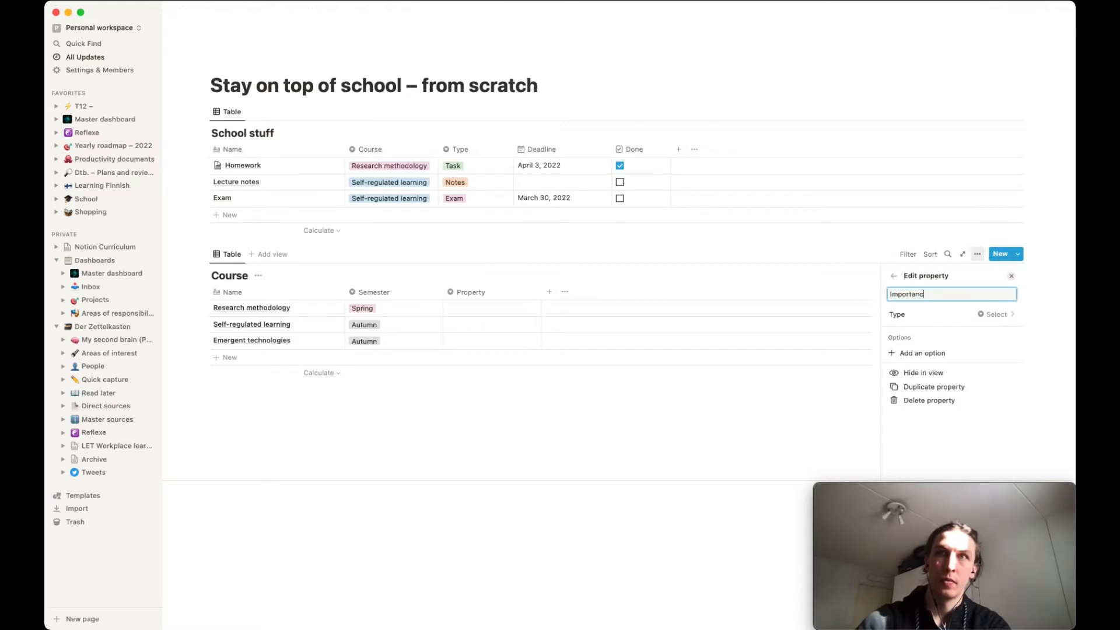
text(e)
- Rename the new Course property to "Credits" and change its type to Number
key(super+a)
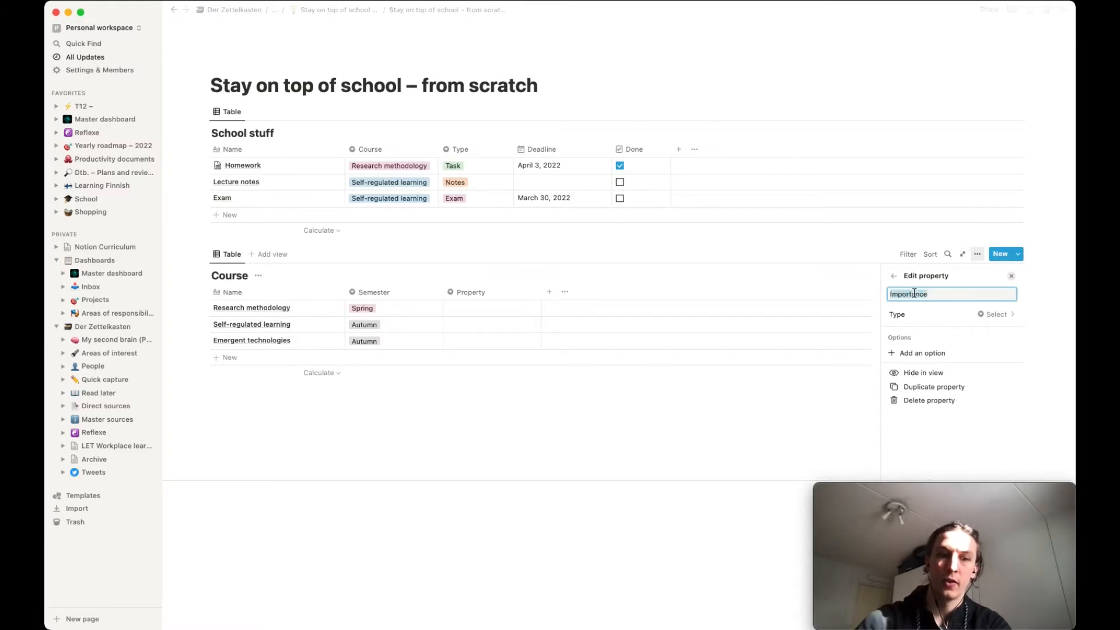
text(Credits)
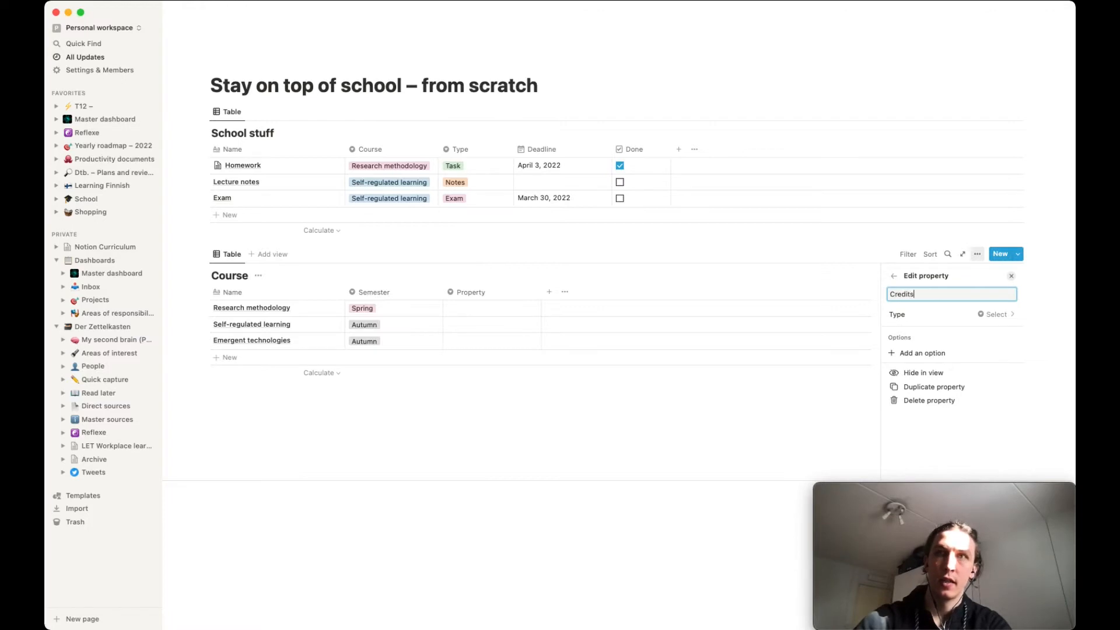
click(992, 313)
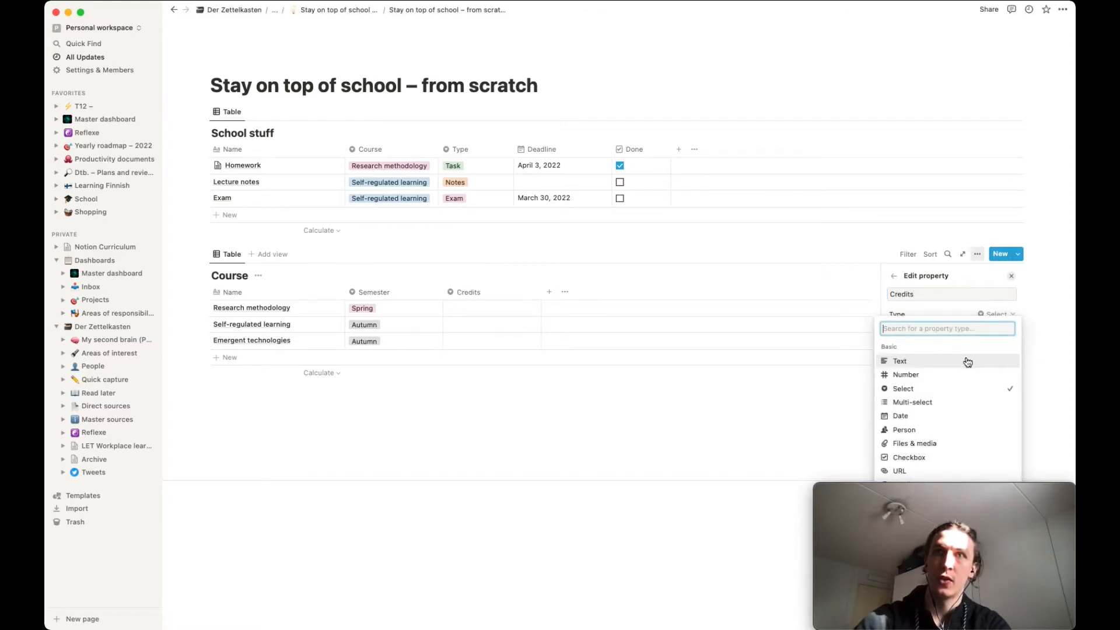
click(947, 391)
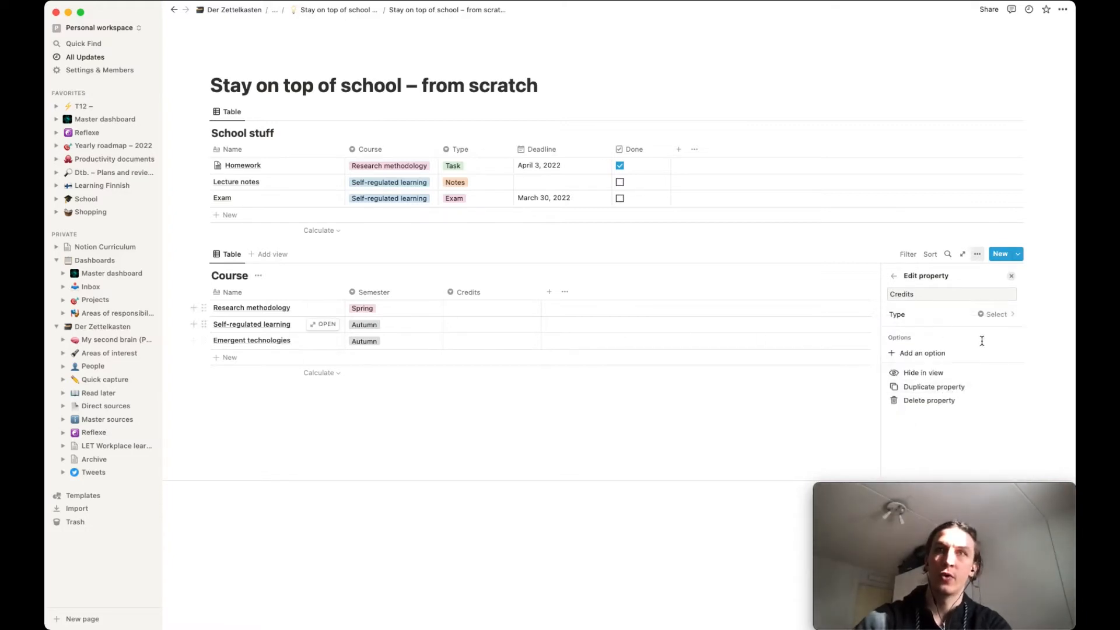
click(994, 314)
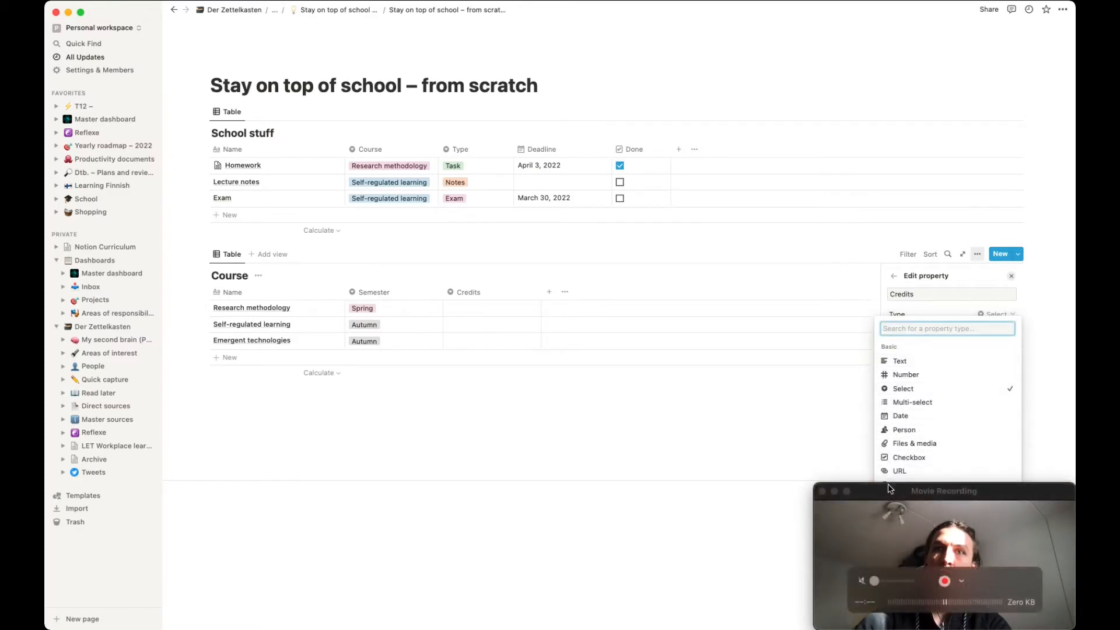
drag(888, 489, 607, 486)
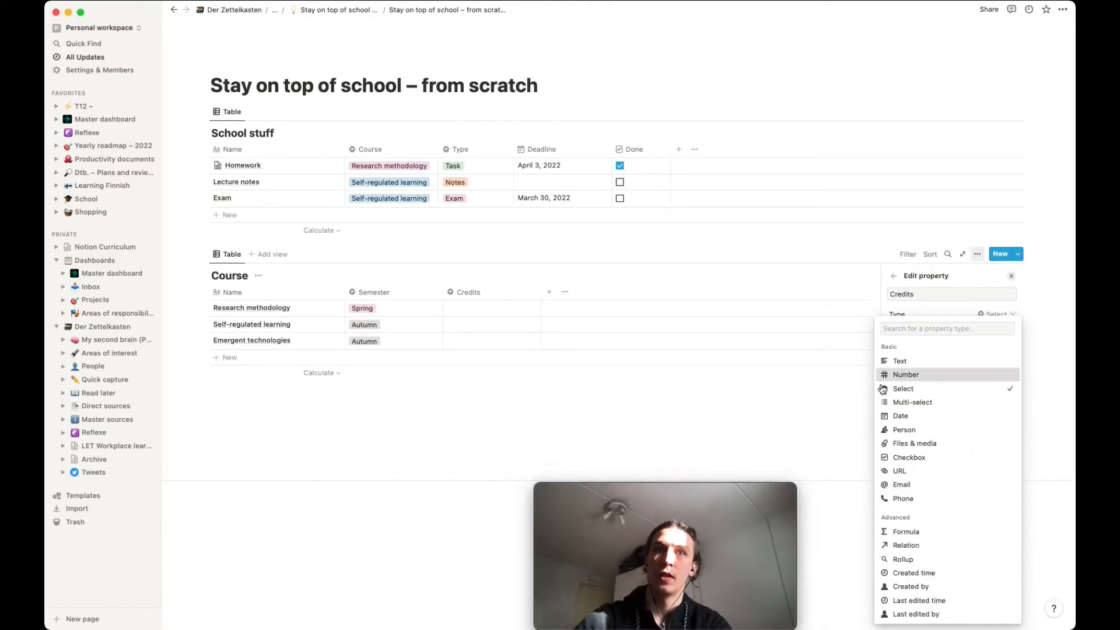
click(913, 377)
drag(678, 491, 957, 493)
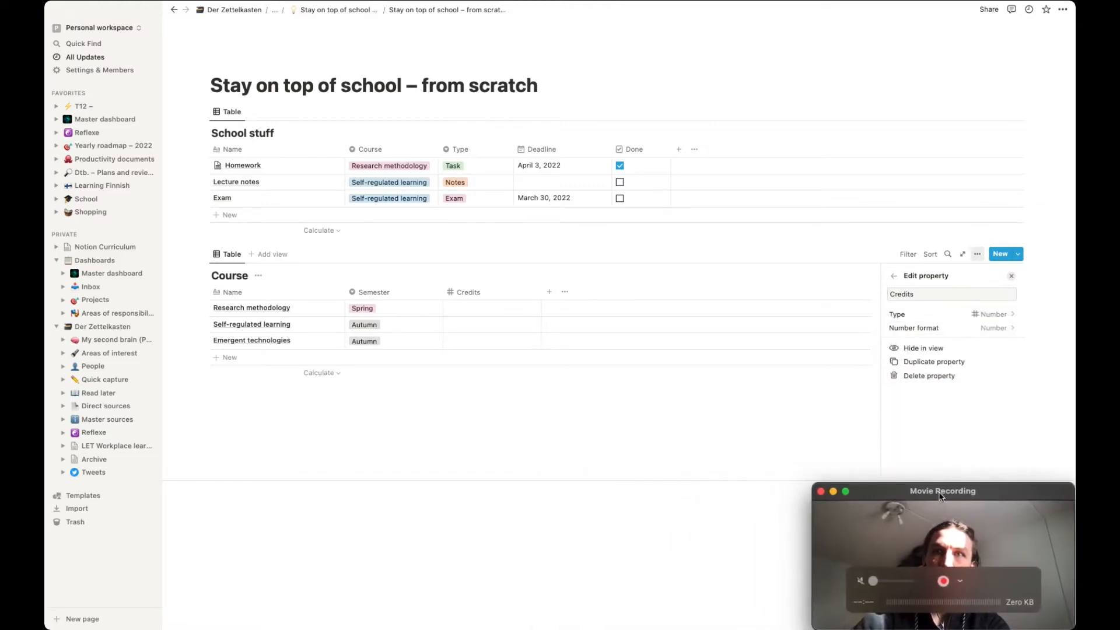
click(934, 294)
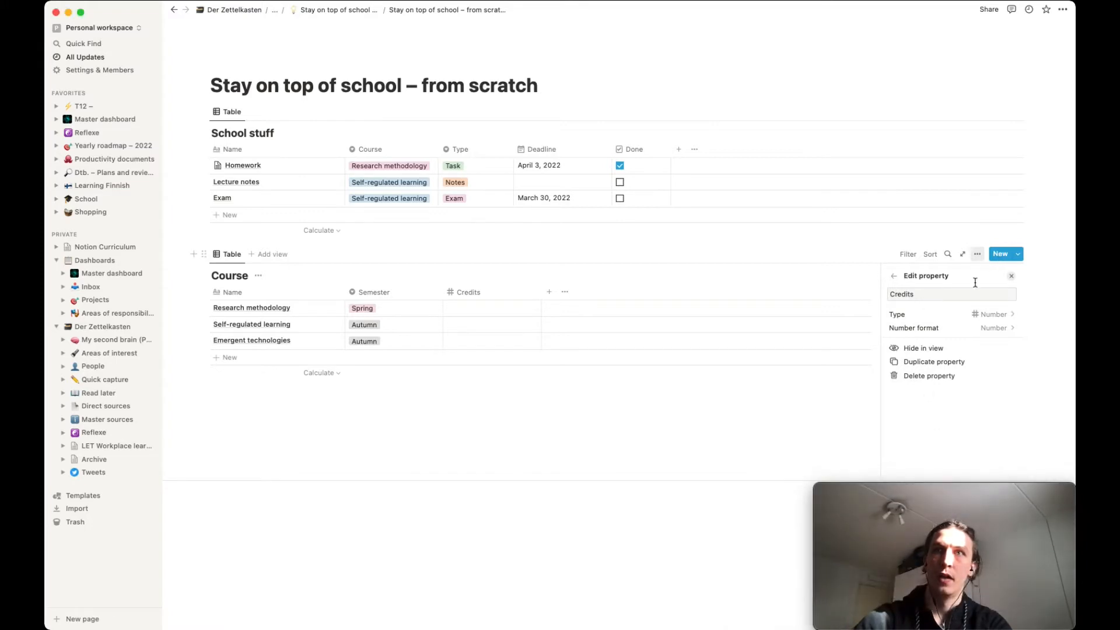
click(893, 276)
- Enter 5 credits for Research methodology, 3 for Self-regulated learning and 10 for Emergent technologies, and narrow the Credits column
click(478, 313)
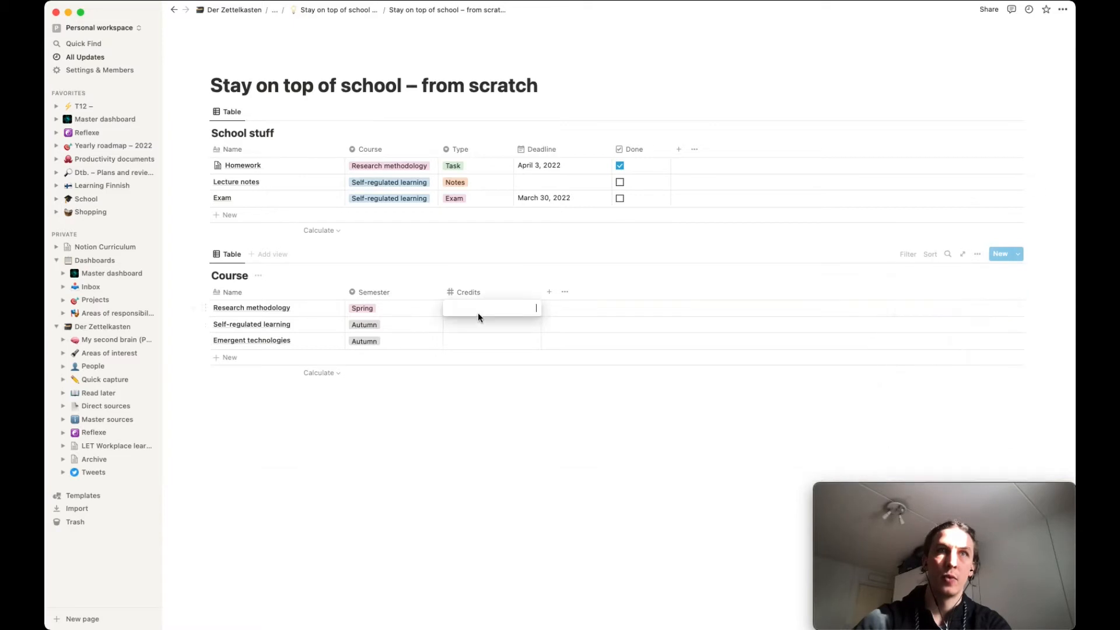
text(5)
key(Return)
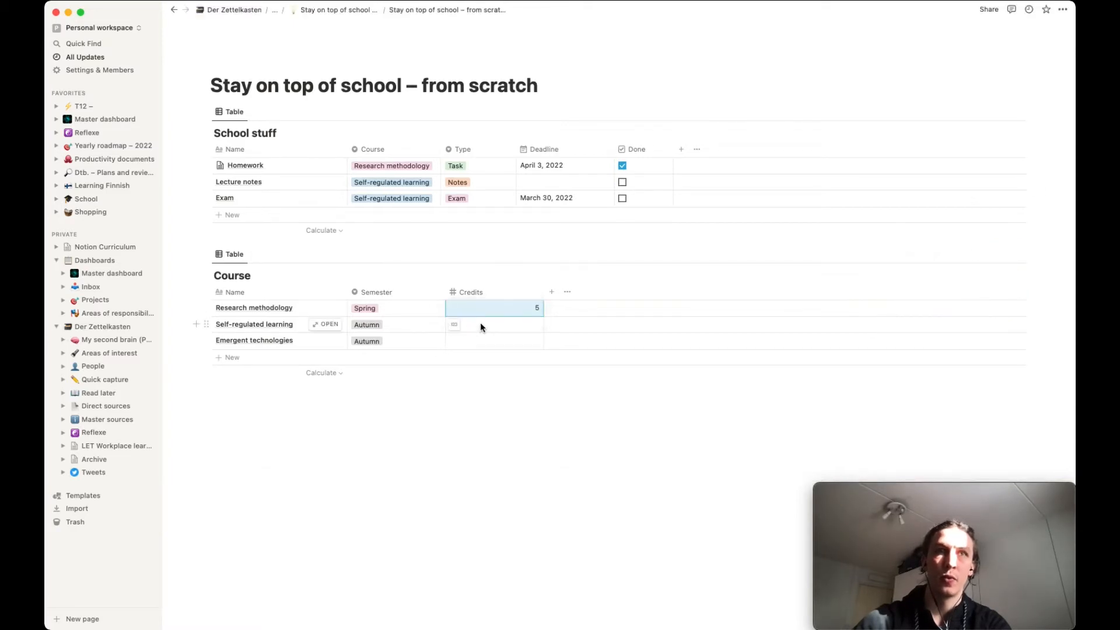
click(480, 324)
text(3)
key(Return)
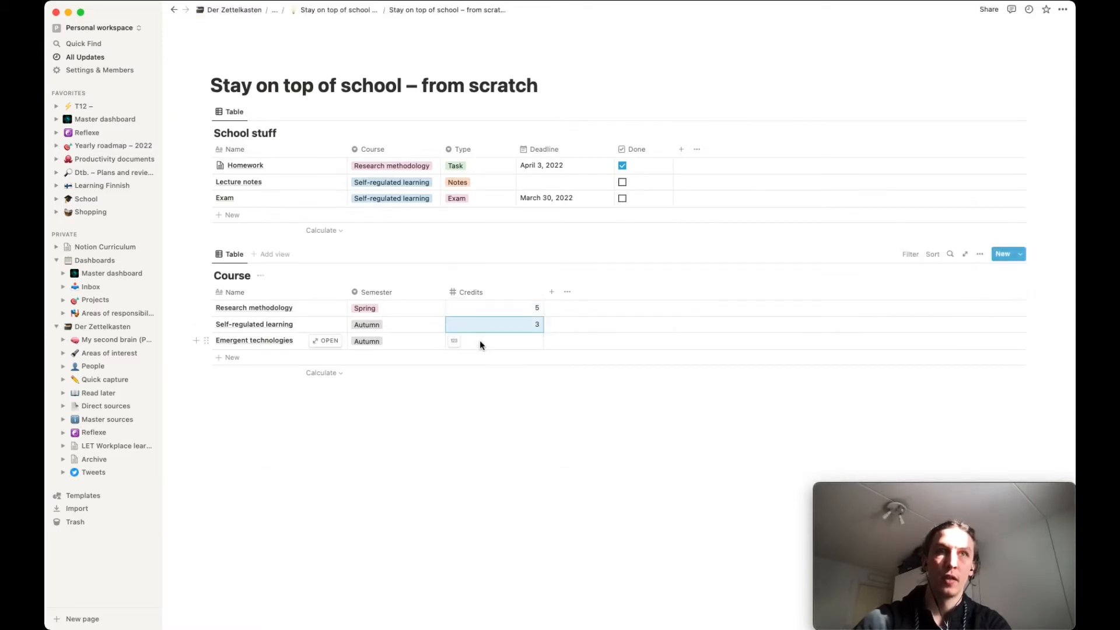
click(481, 341)
text(1)
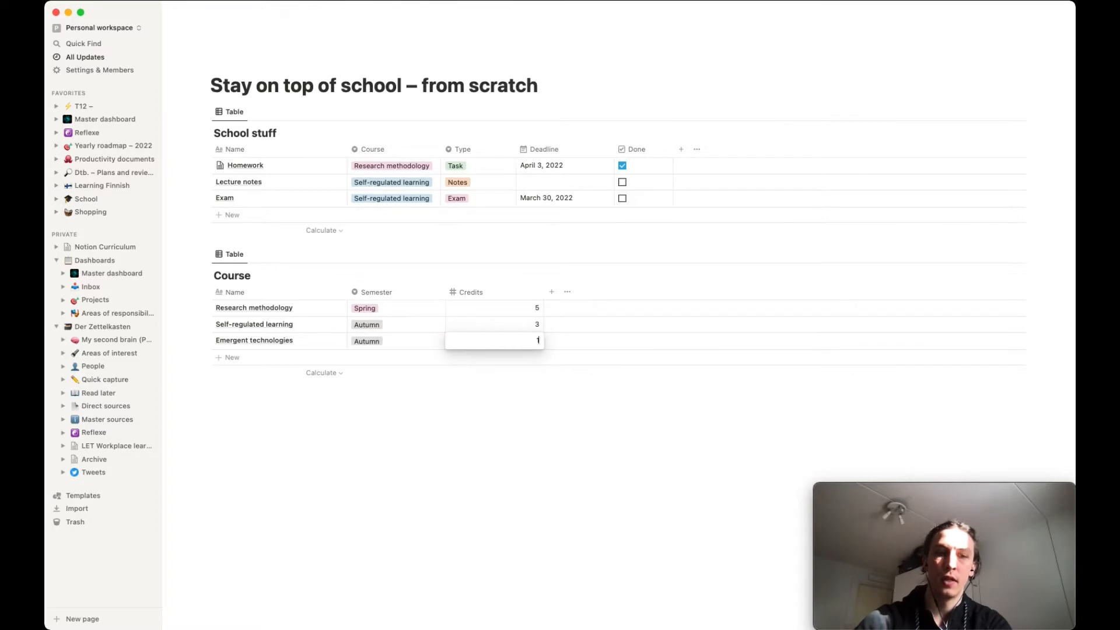
text(0)
key(Return)
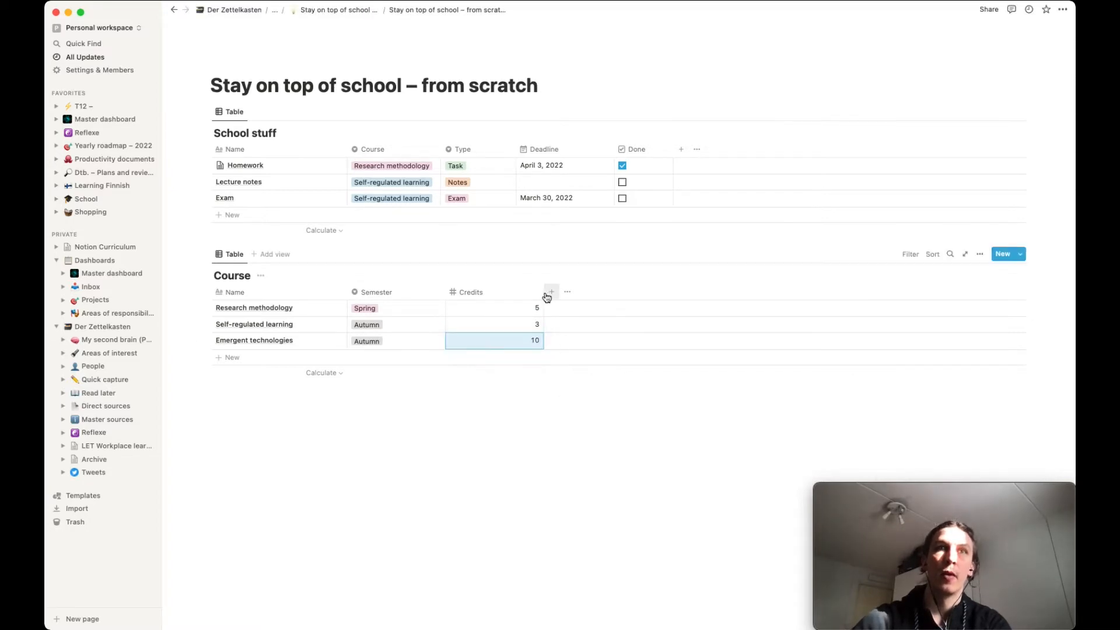
drag(544, 297, 493, 298)
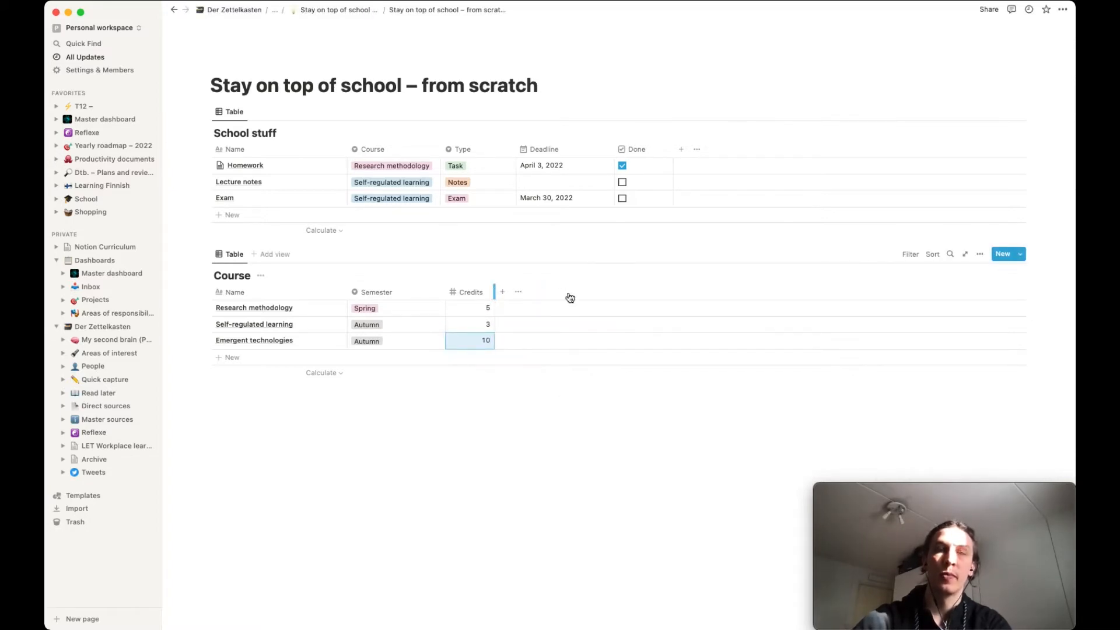
- Add another Select property to the Course database and name it "Difficulty"
click(503, 292)
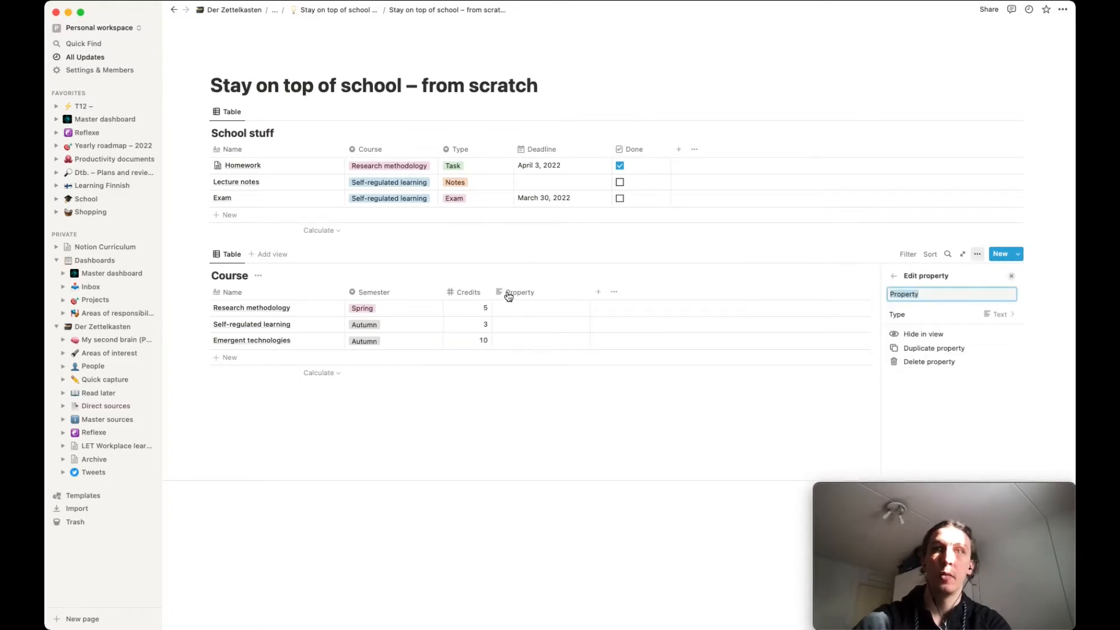
click(1005, 318)
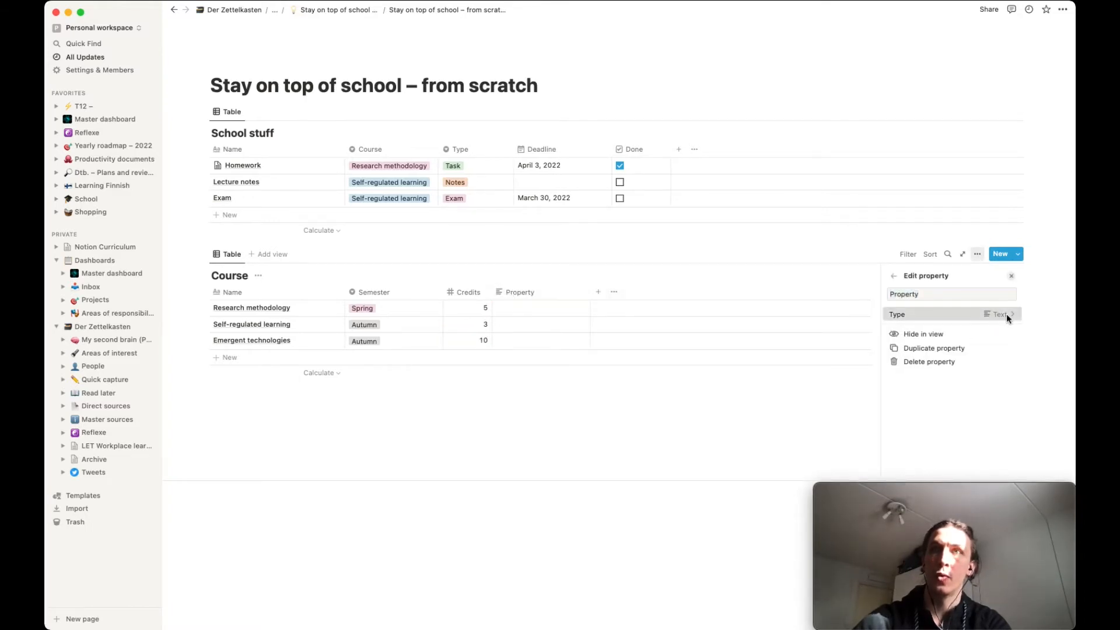
click(939, 388)
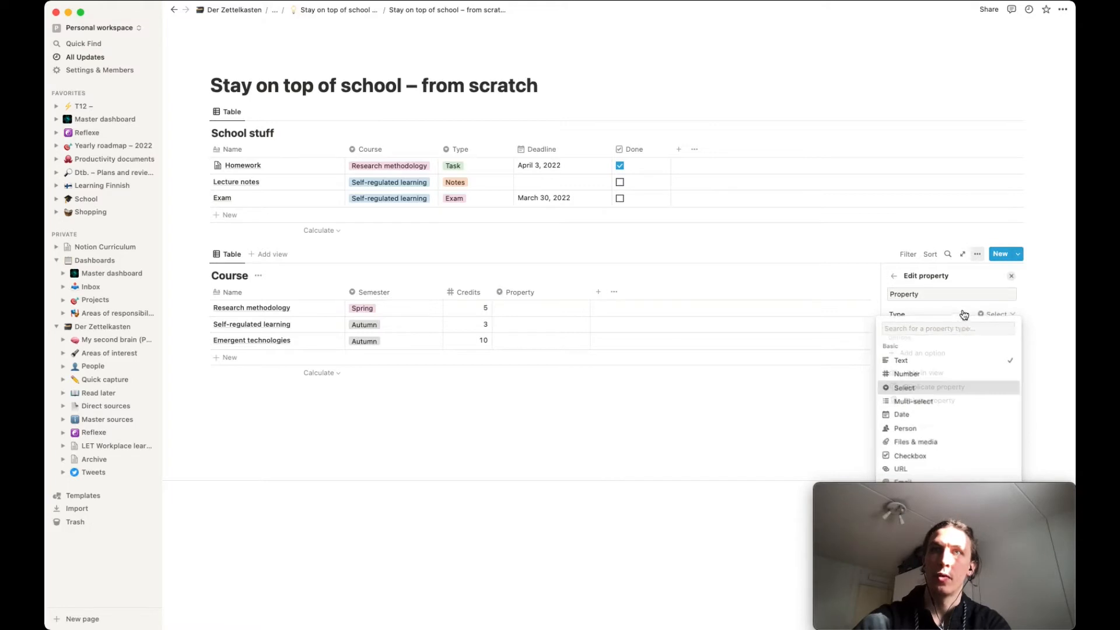
double_click(912, 294)
text(Dif)
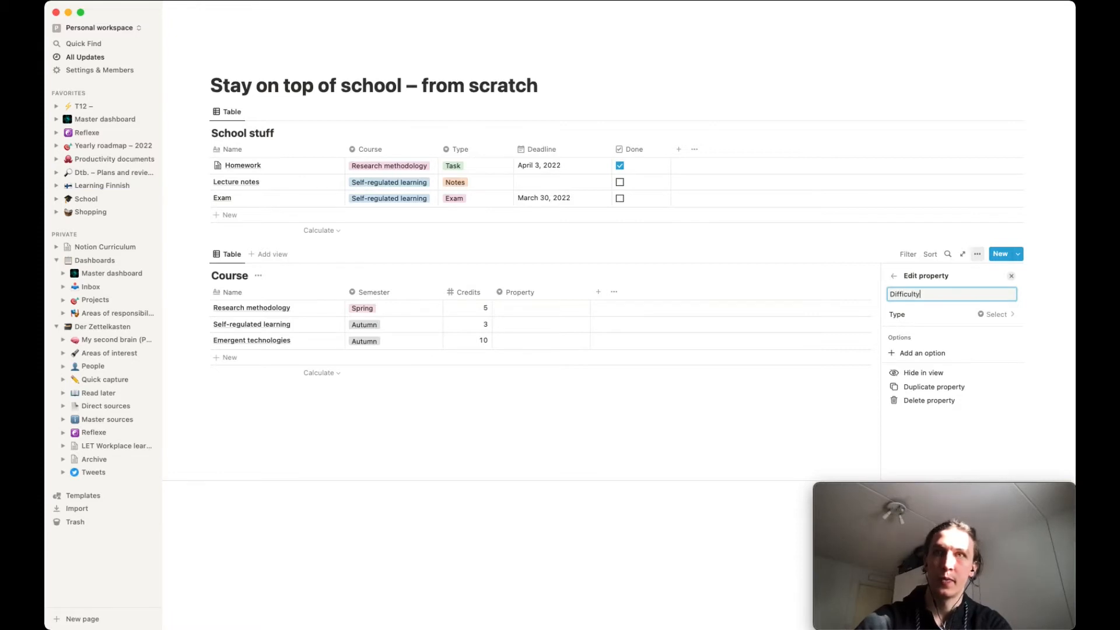
text(ficulty)
click(894, 276)
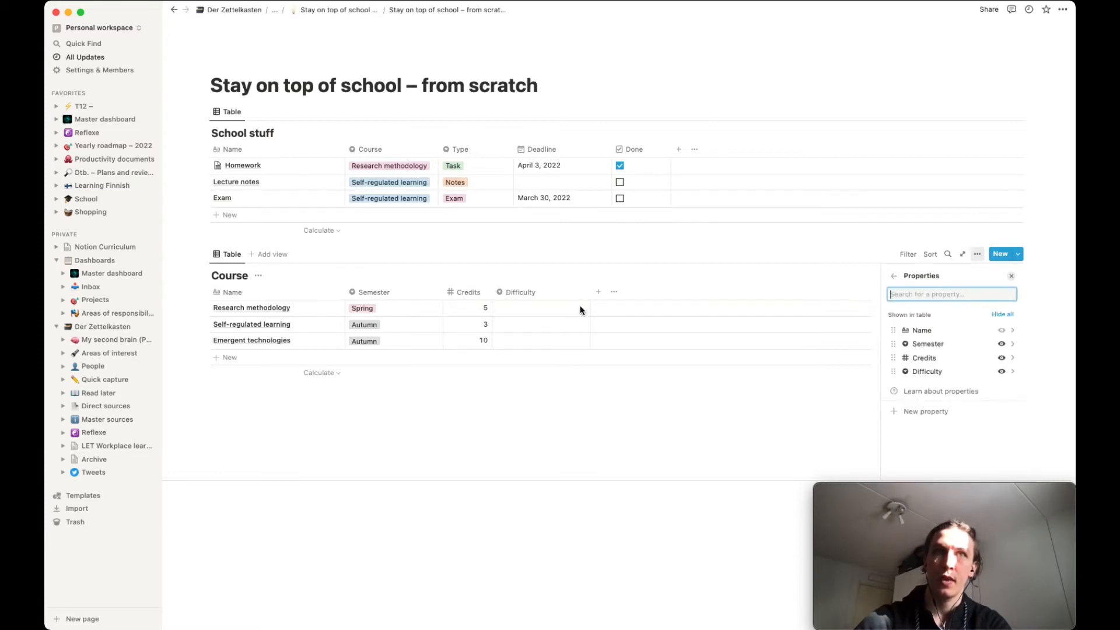
- Set the difficulty to High for Research methodology, Mid for Self-regulated learning and Low for Emergent technologies, creating these options
click(556, 315)
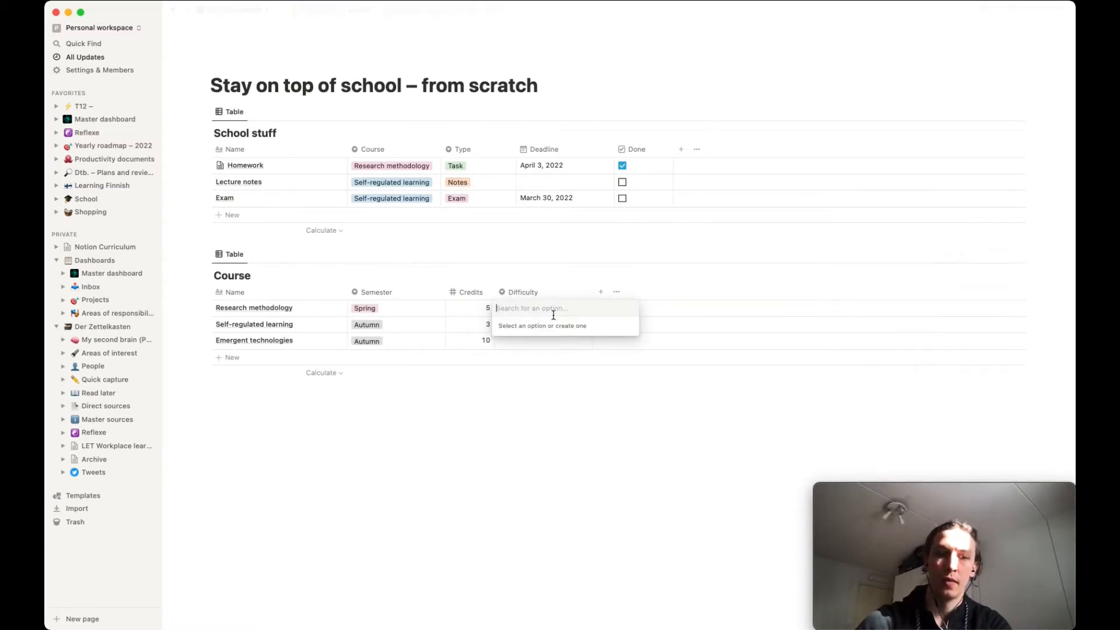
text(High)
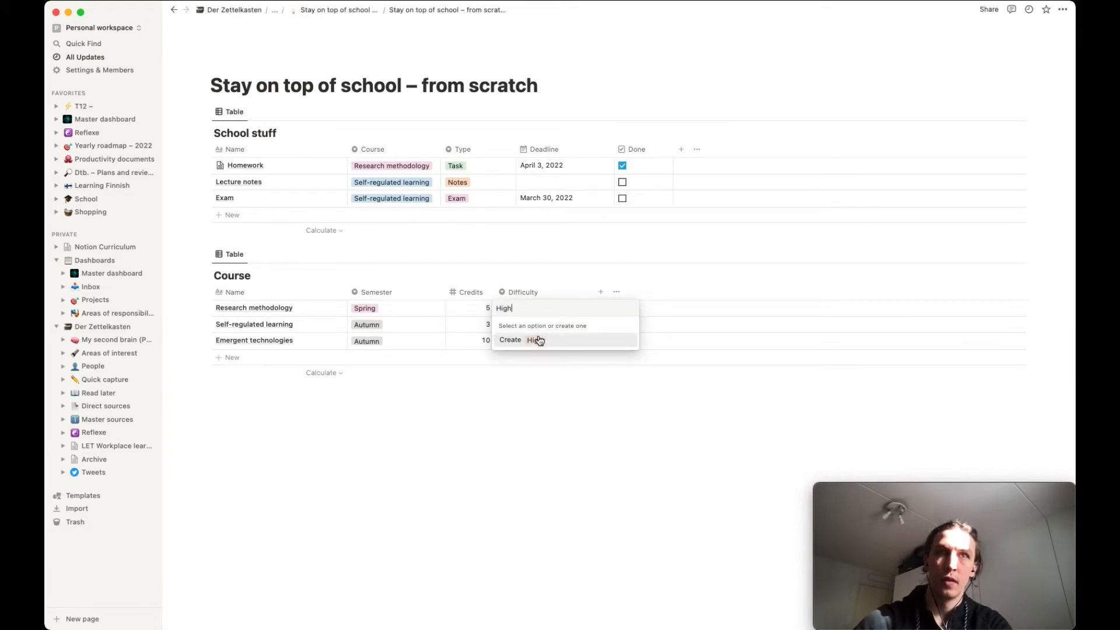
click(536, 340)
click(517, 329)
text(M)
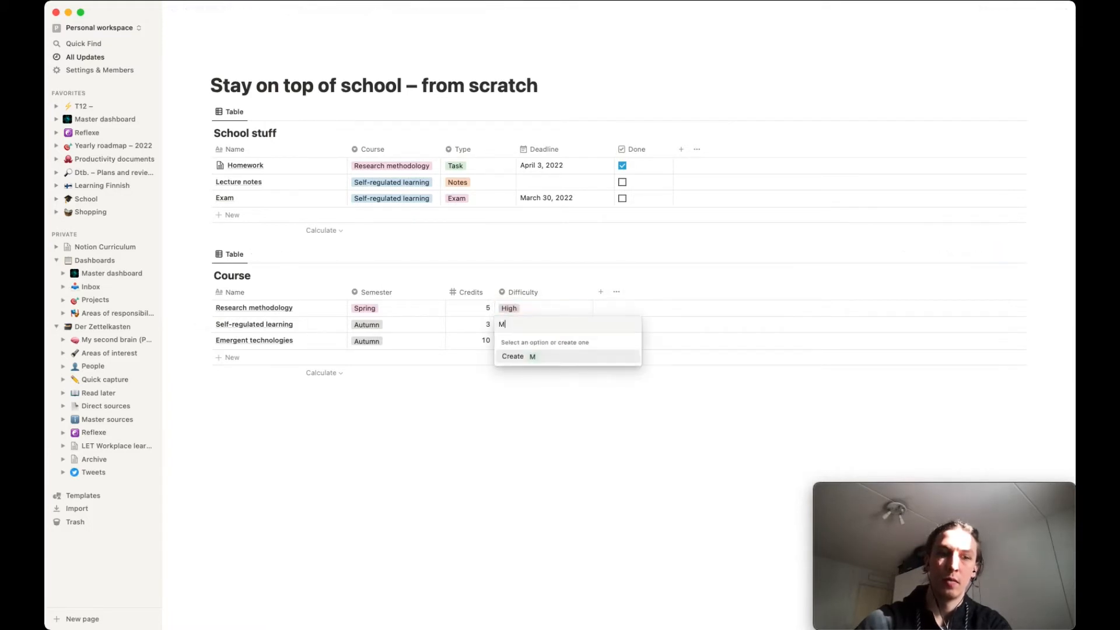
text(id)
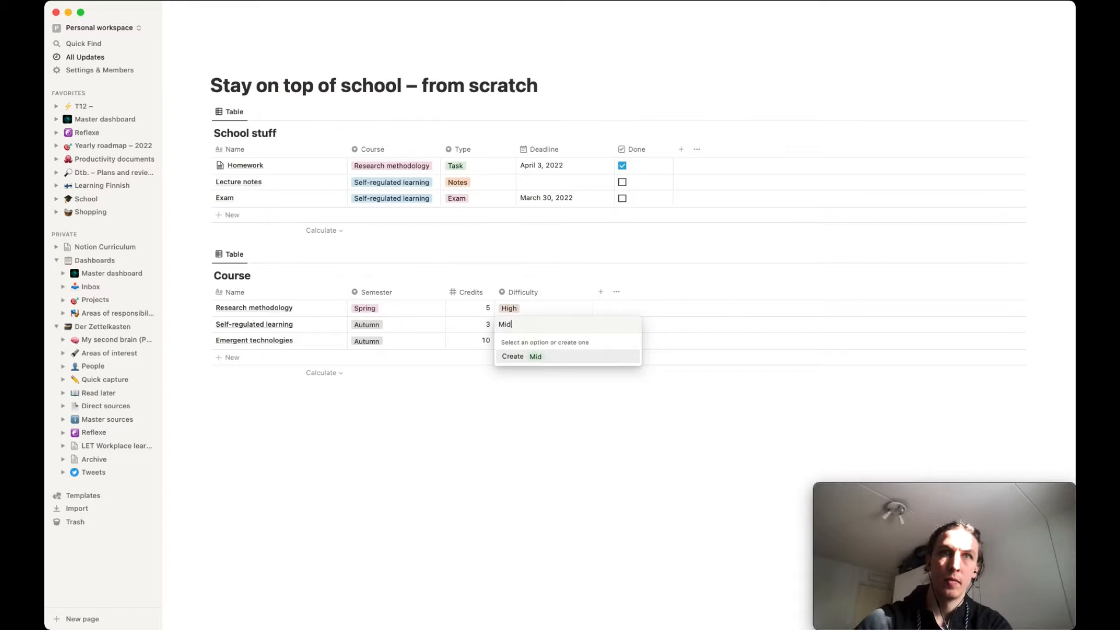
click(517, 356)
click(517, 347)
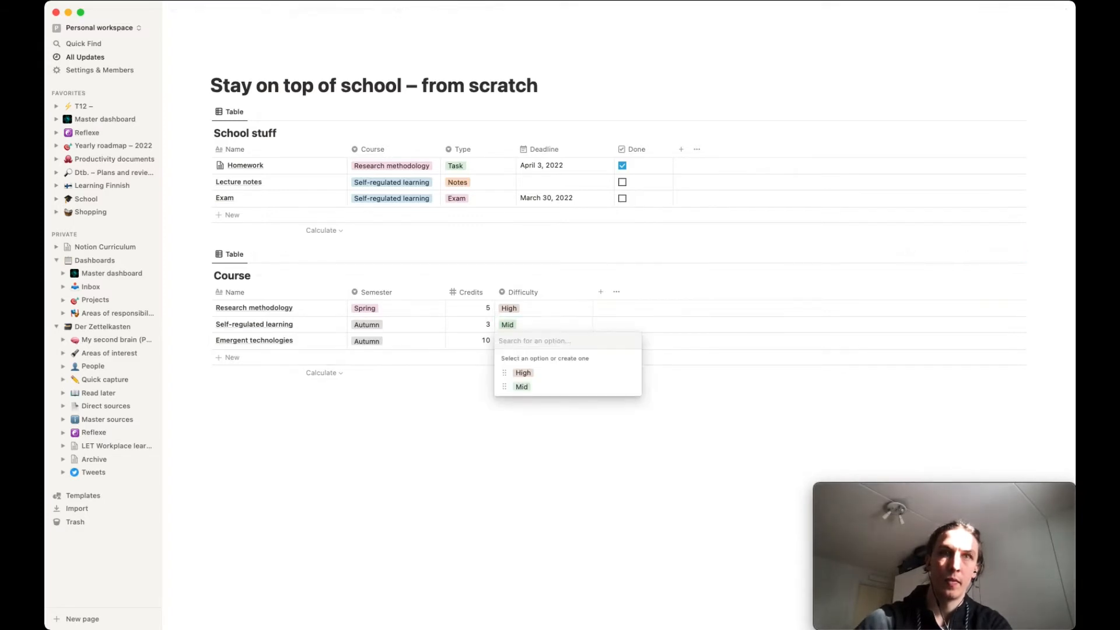
text(Low)
click(468, 424)
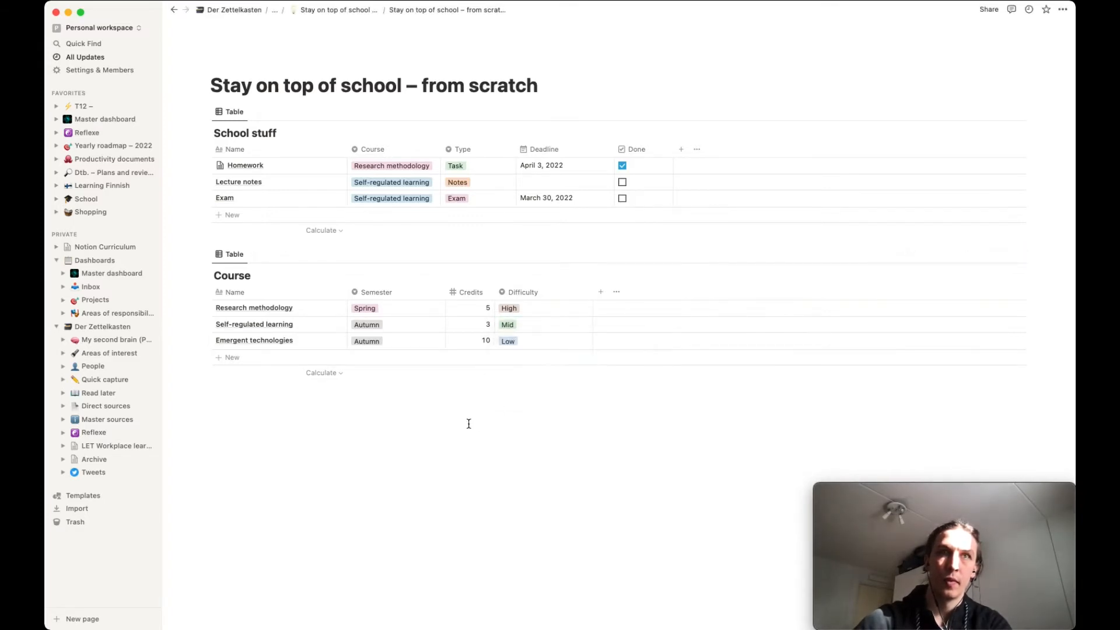
- Change the colour of the High difficulty option in the Course database to red
click(550, 309)
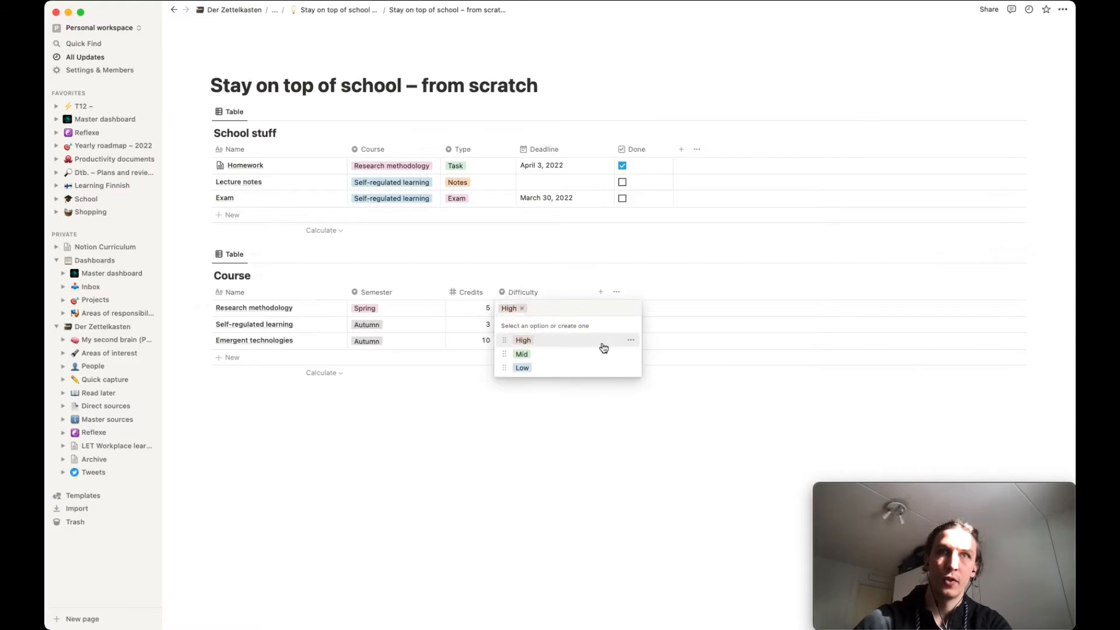
click(632, 341)
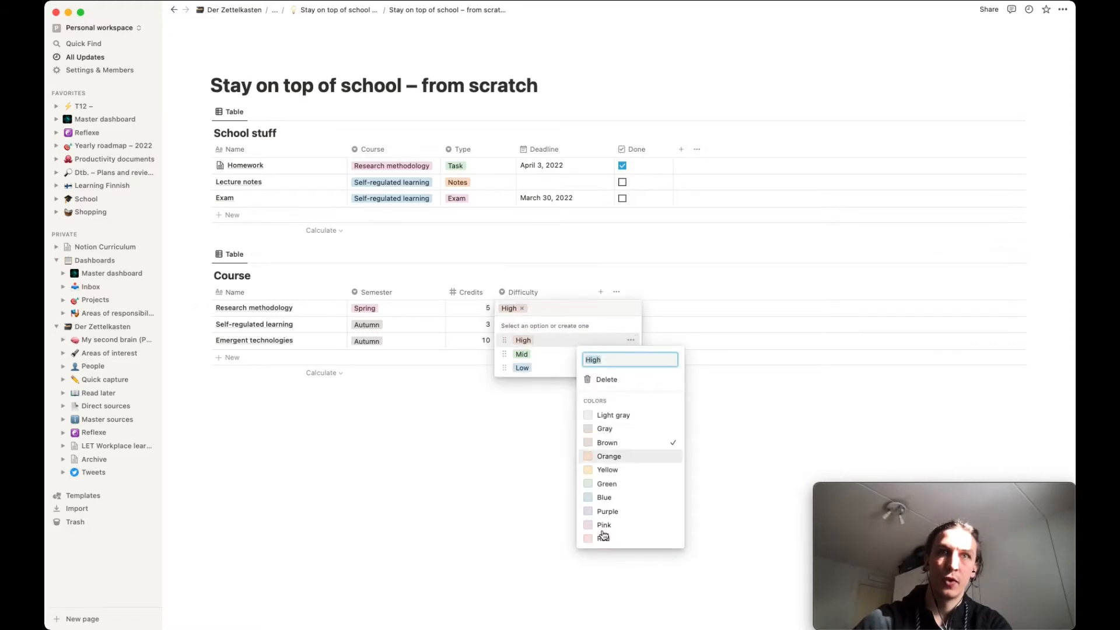
click(551, 367)
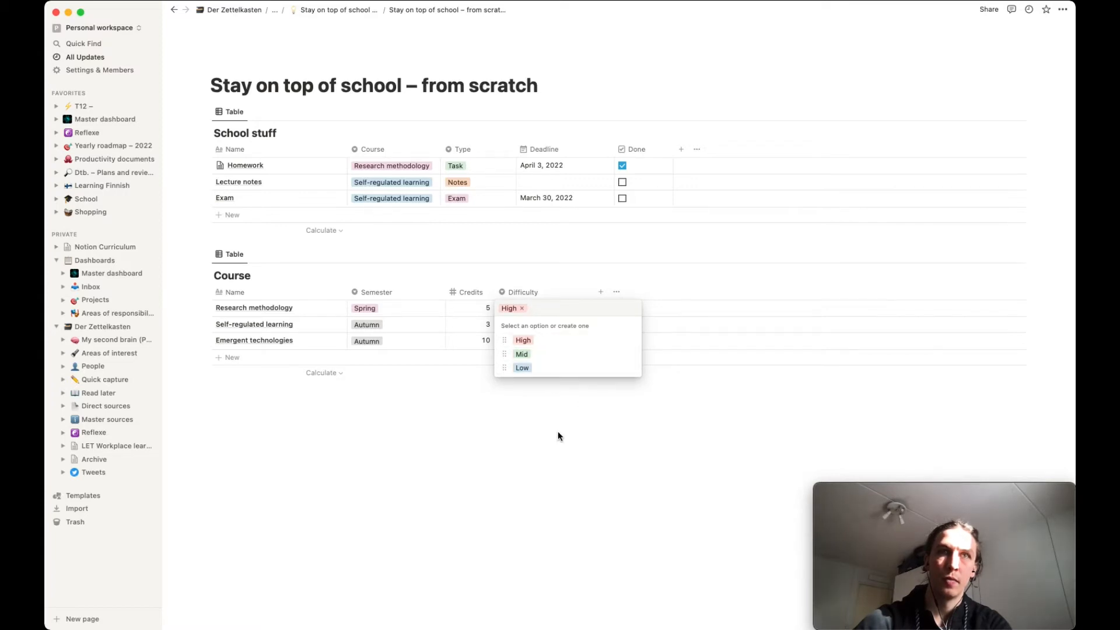
key(Escape)
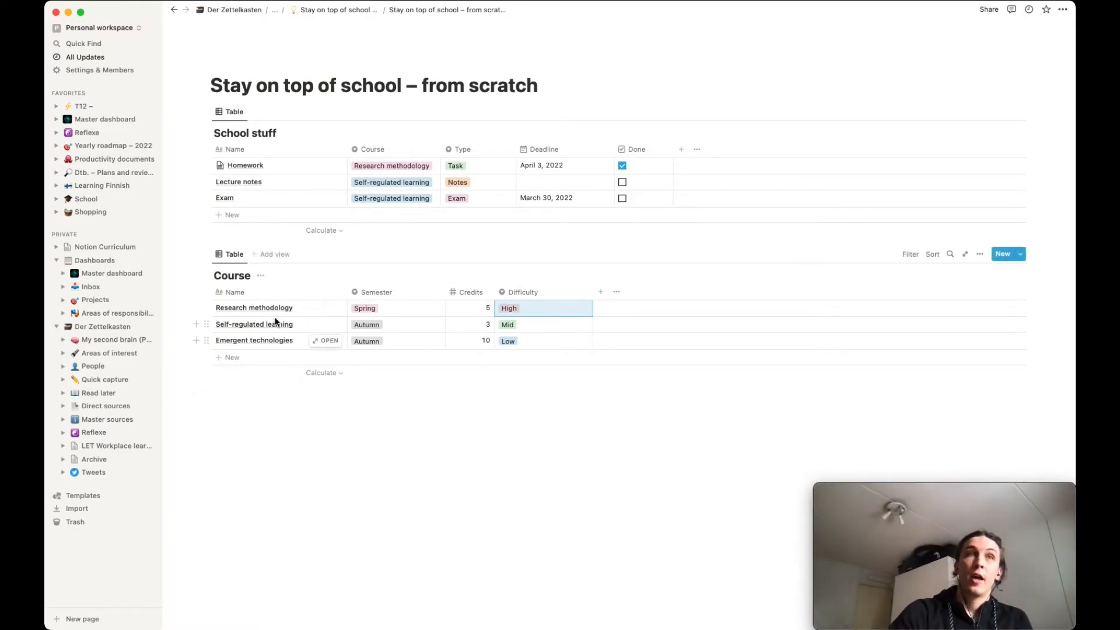
- Rename the Course database to "Courses"
click(248, 278)
text(s)
click(305, 420)
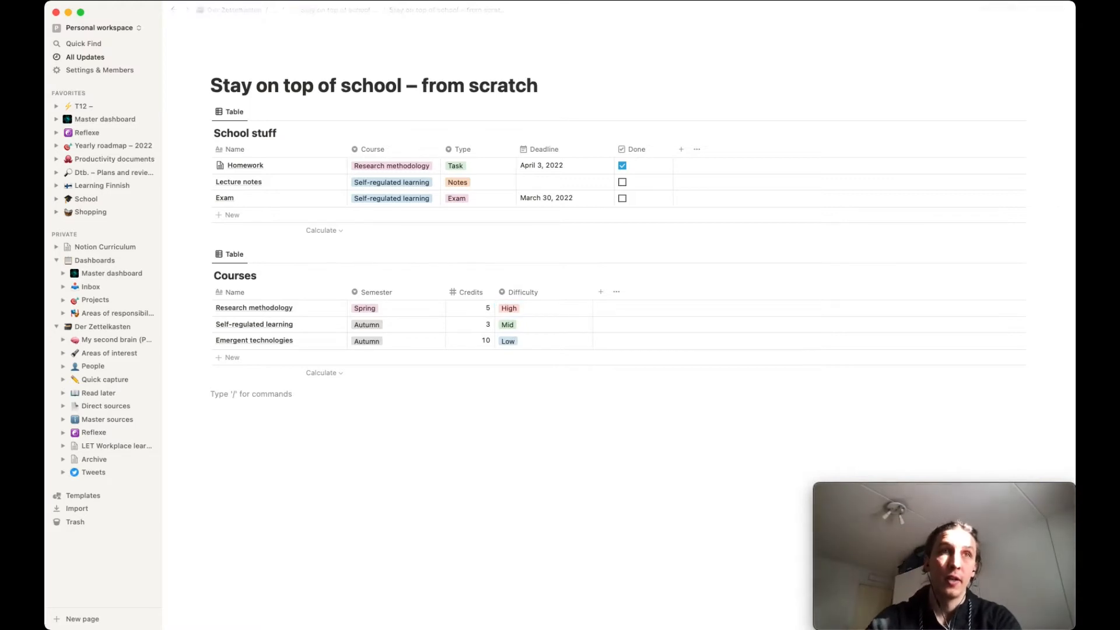
- Insert a new inline database below the Courses table and title it "Tasks"
text(/)
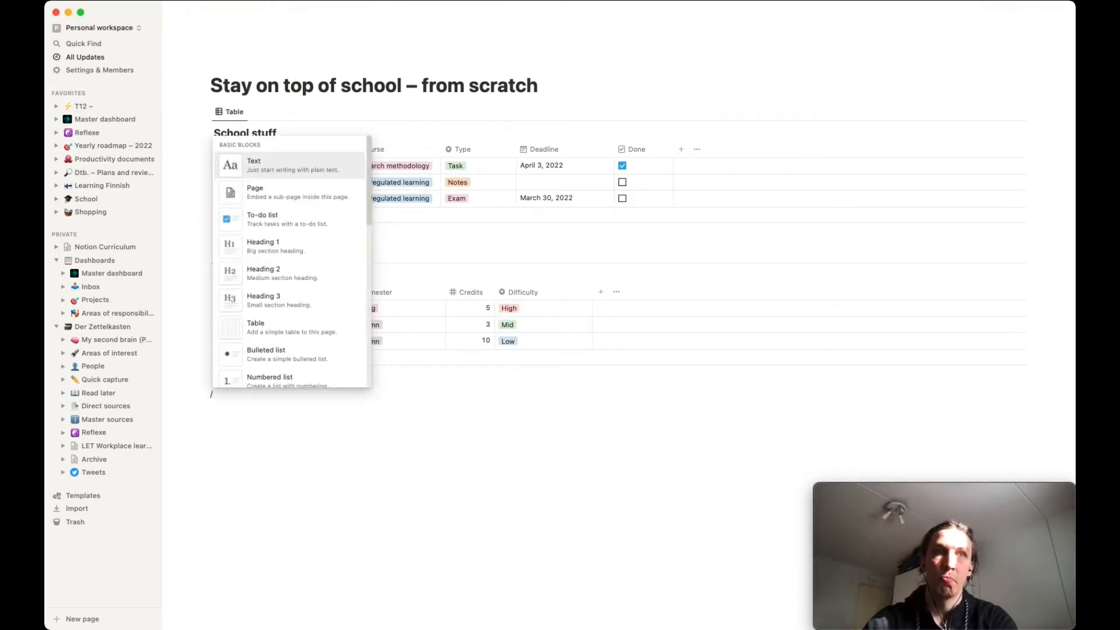
text(ta)
key(BackSpace)
key(BackSpace)
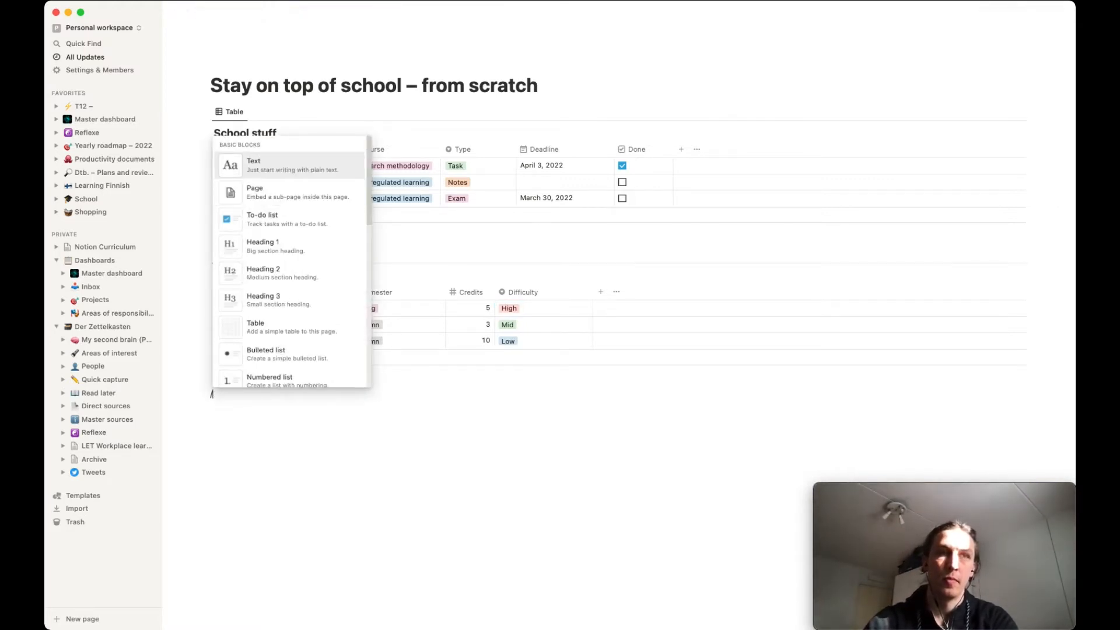
text(inli)
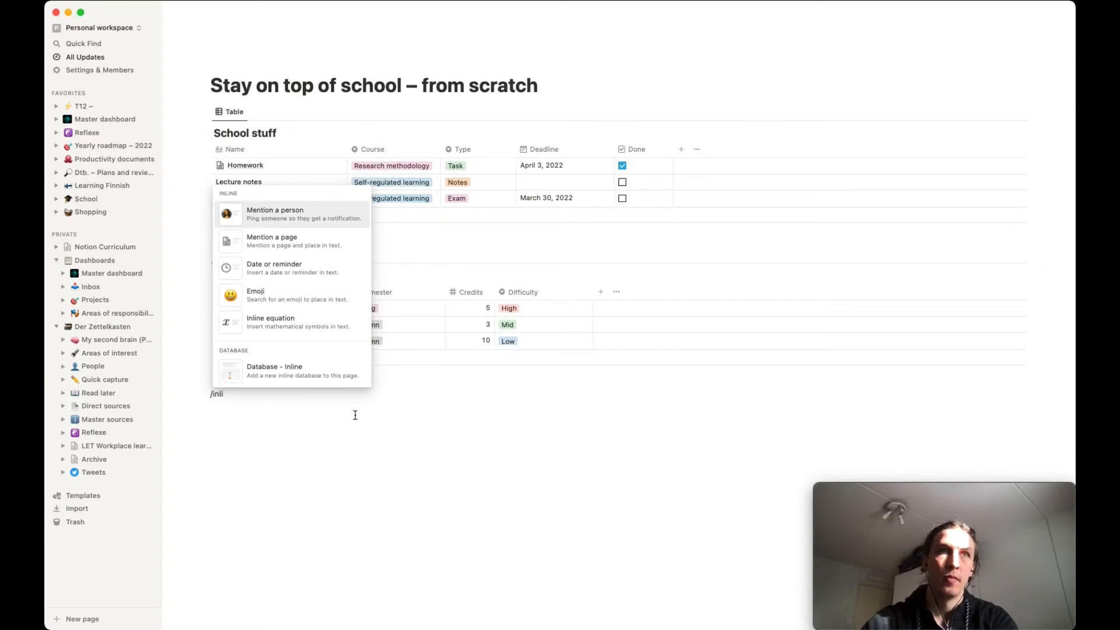
click(292, 378)
text(Tasks)
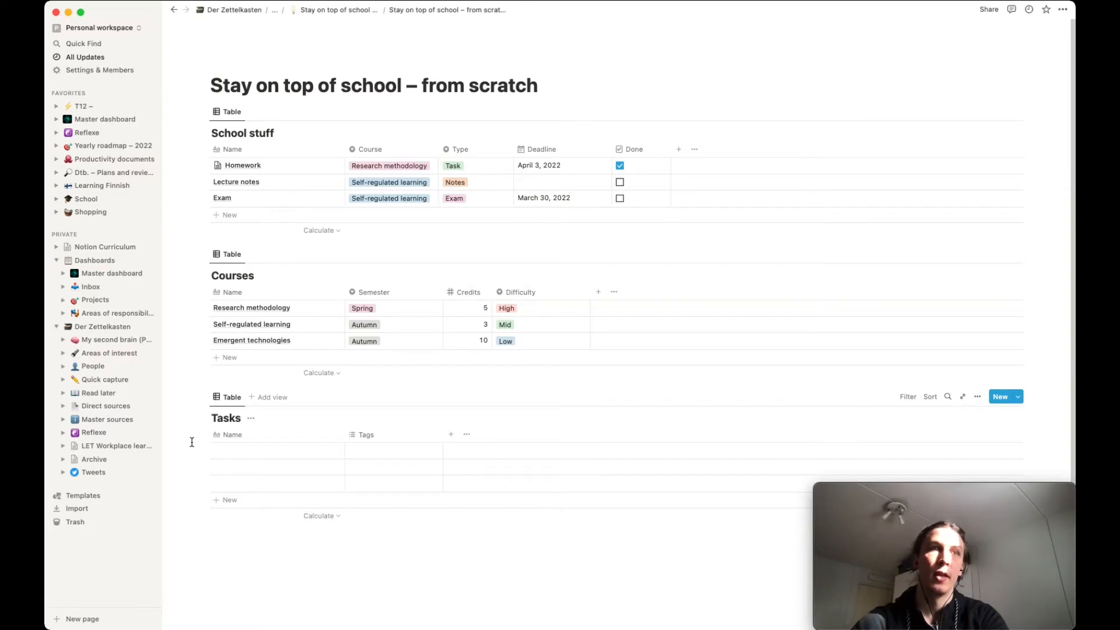
- Add a task named "Homework" in the first row of the Tasks database
click(260, 451)
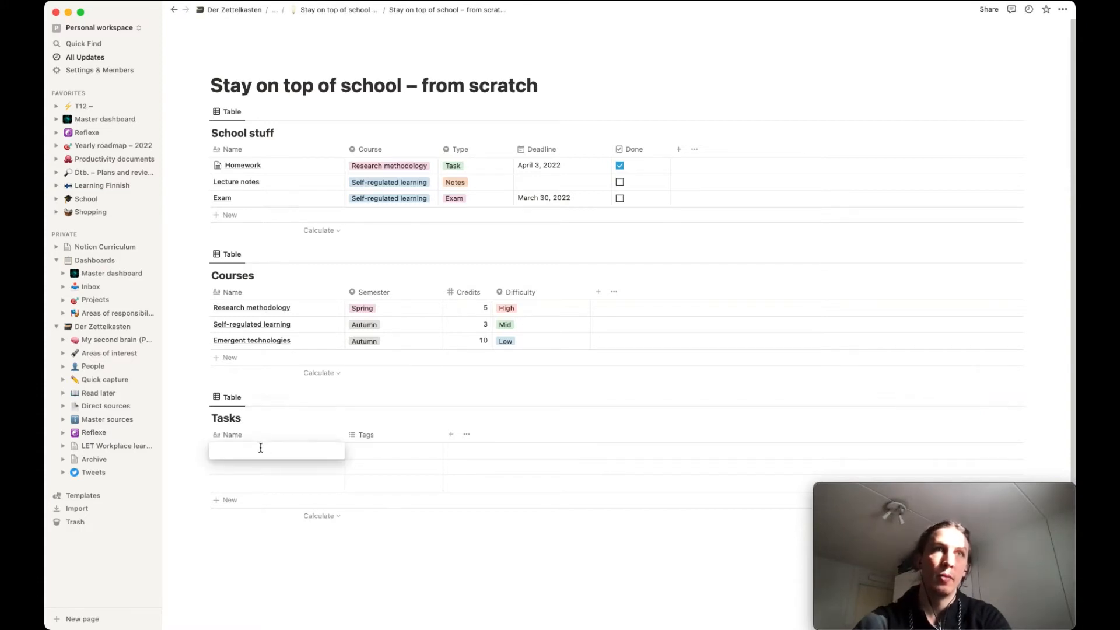
text(Homework)
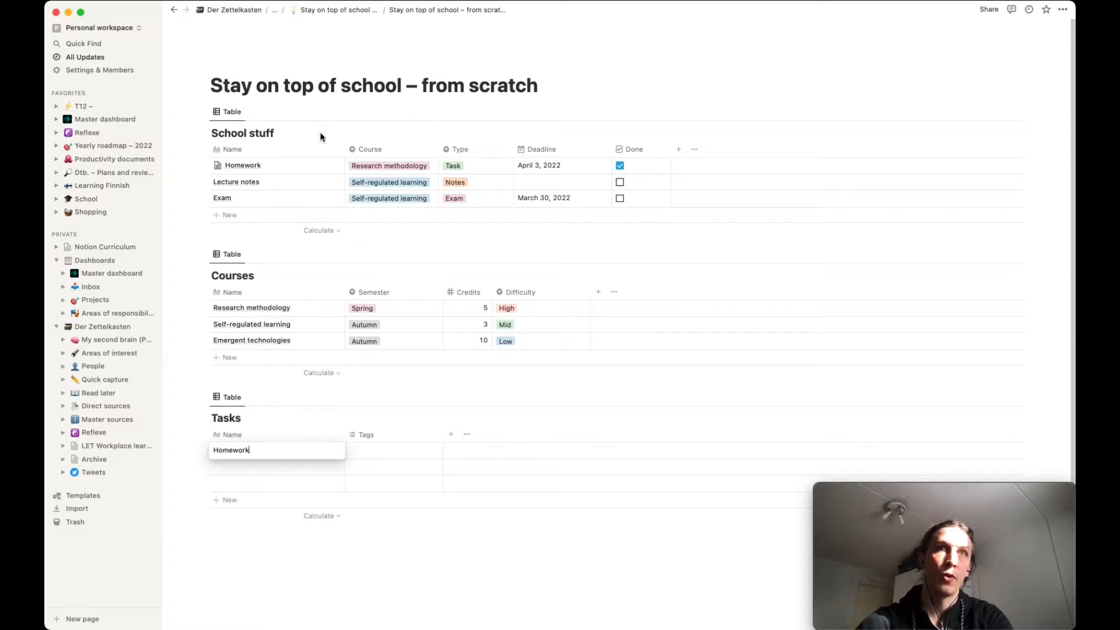
key(Escape)
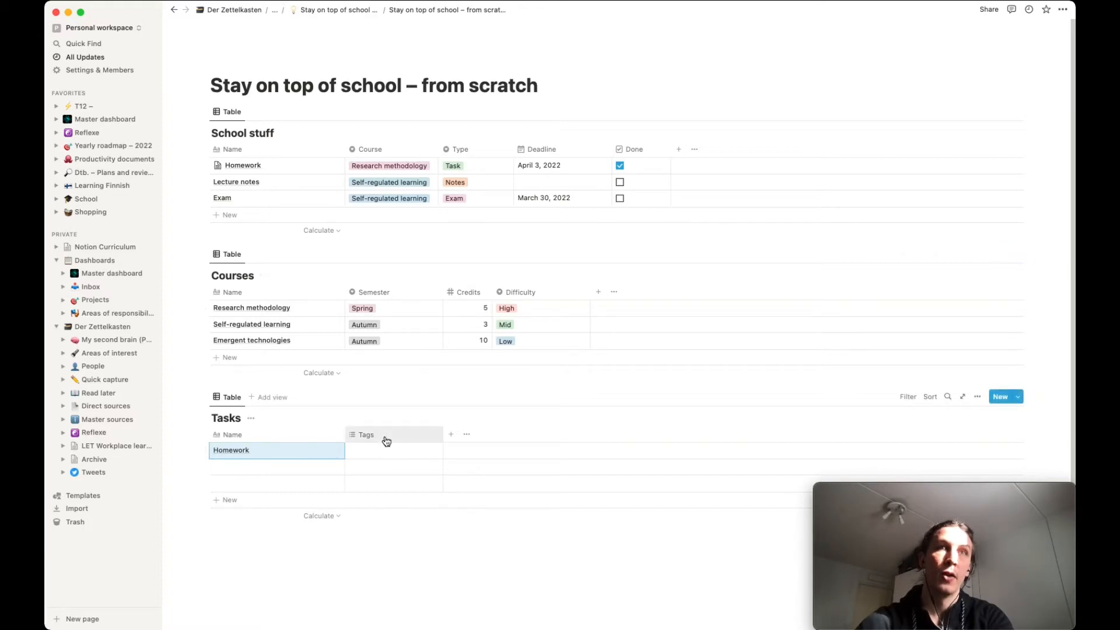
- Change the Tags property of the Tasks database to a Relation linked to the Courses database
click(388, 438)
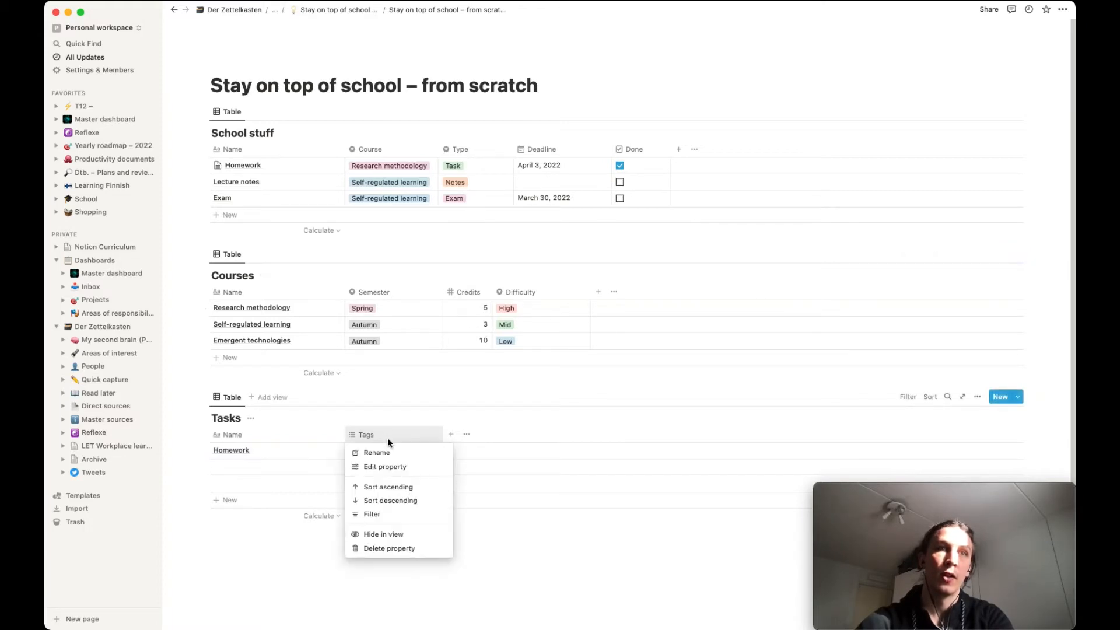
click(386, 466)
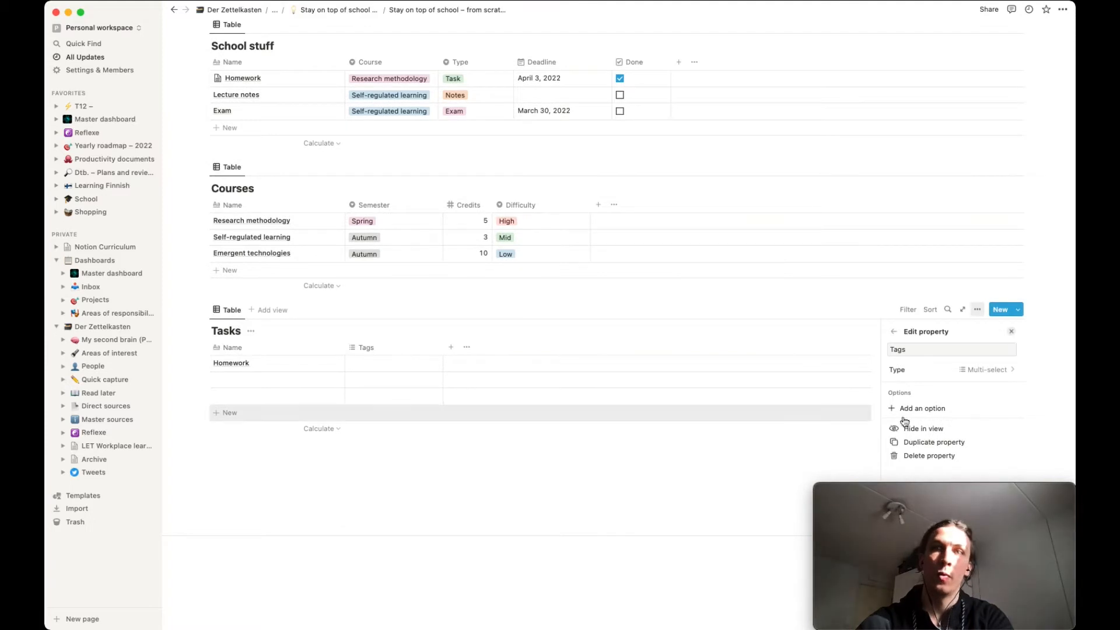
click(1001, 370)
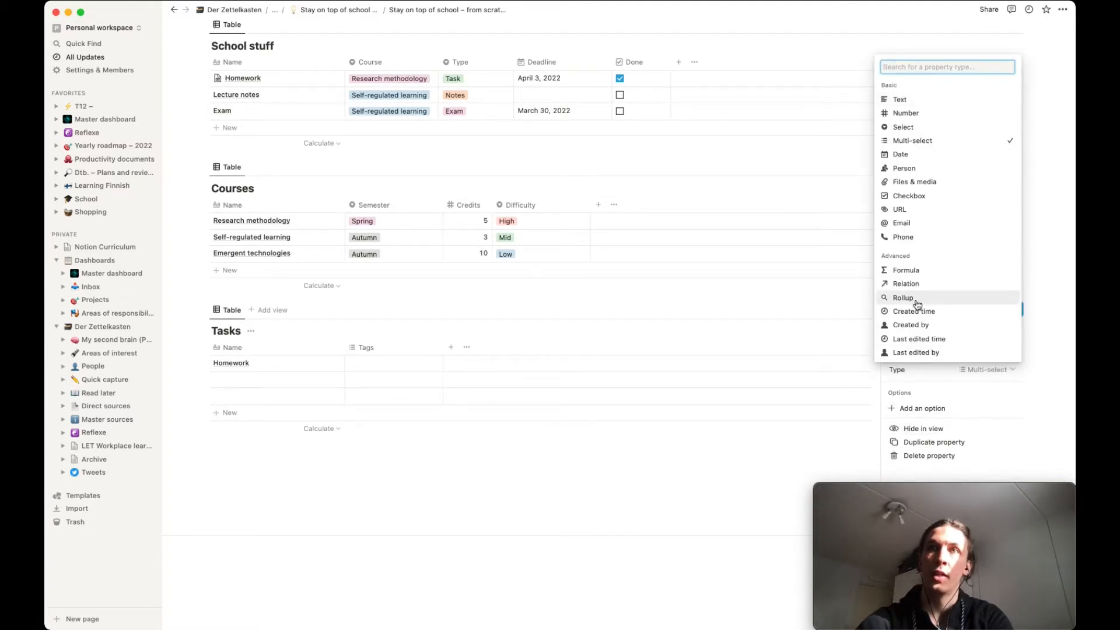
click(906, 284)
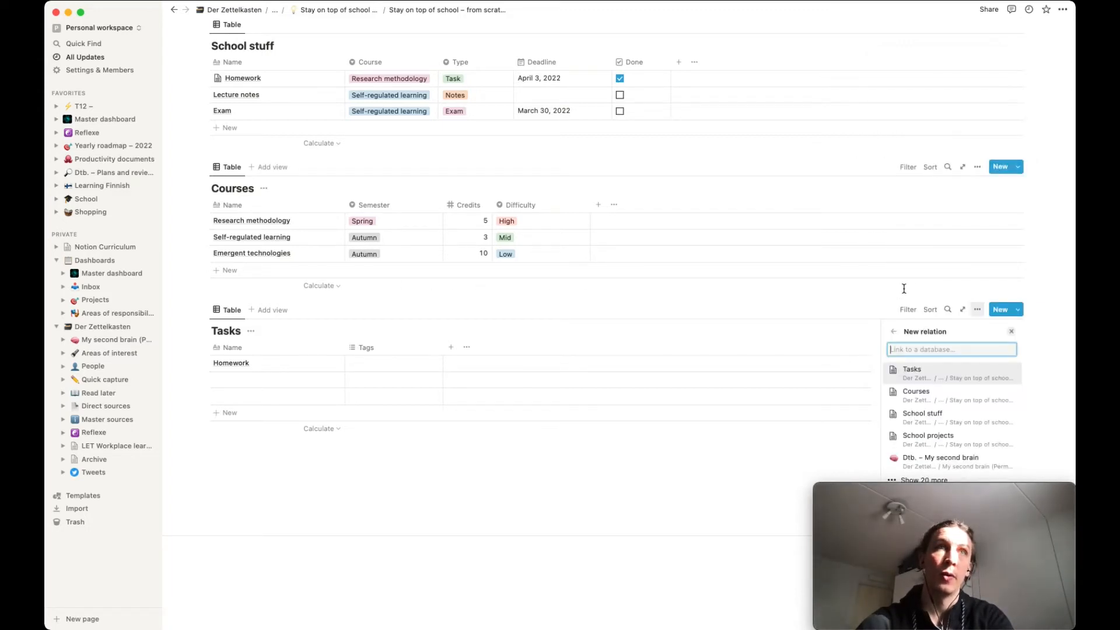
text(c)
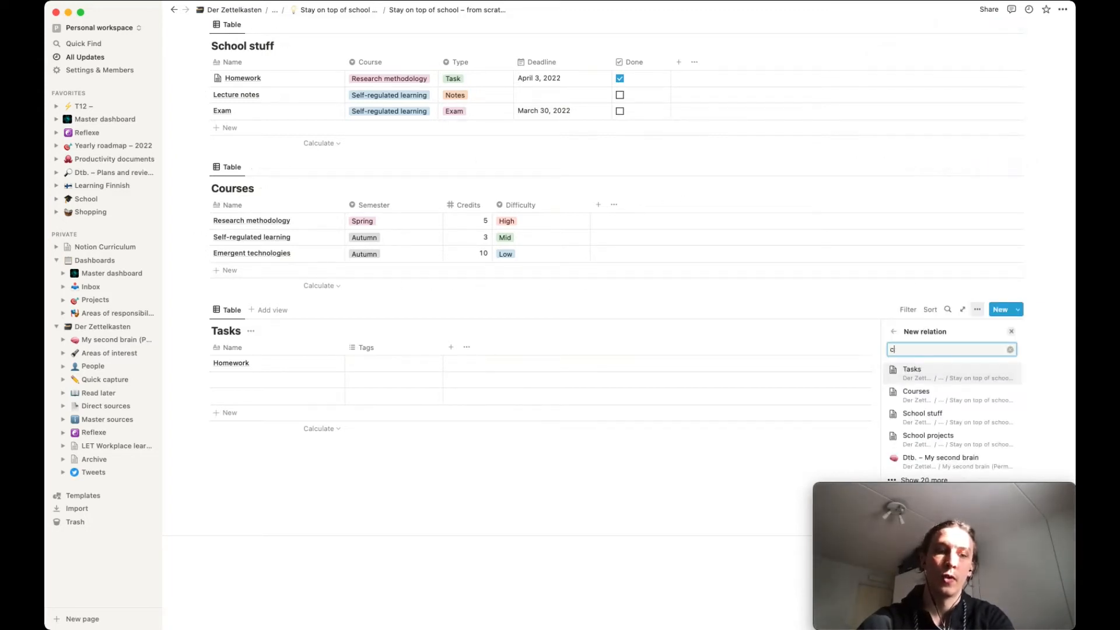
text(ourses)
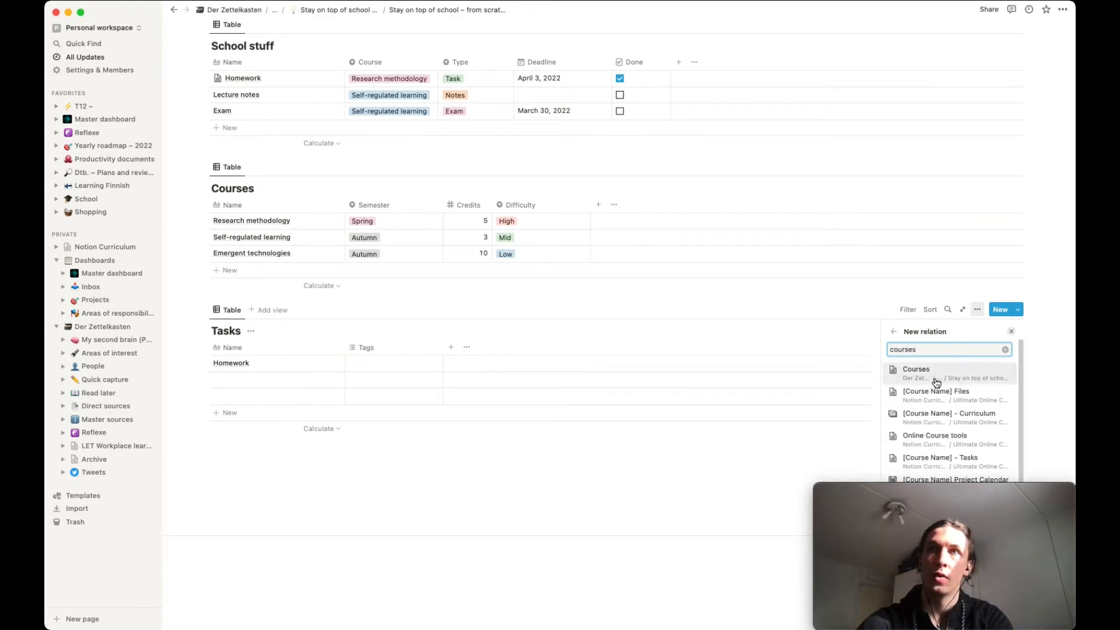
click(938, 380)
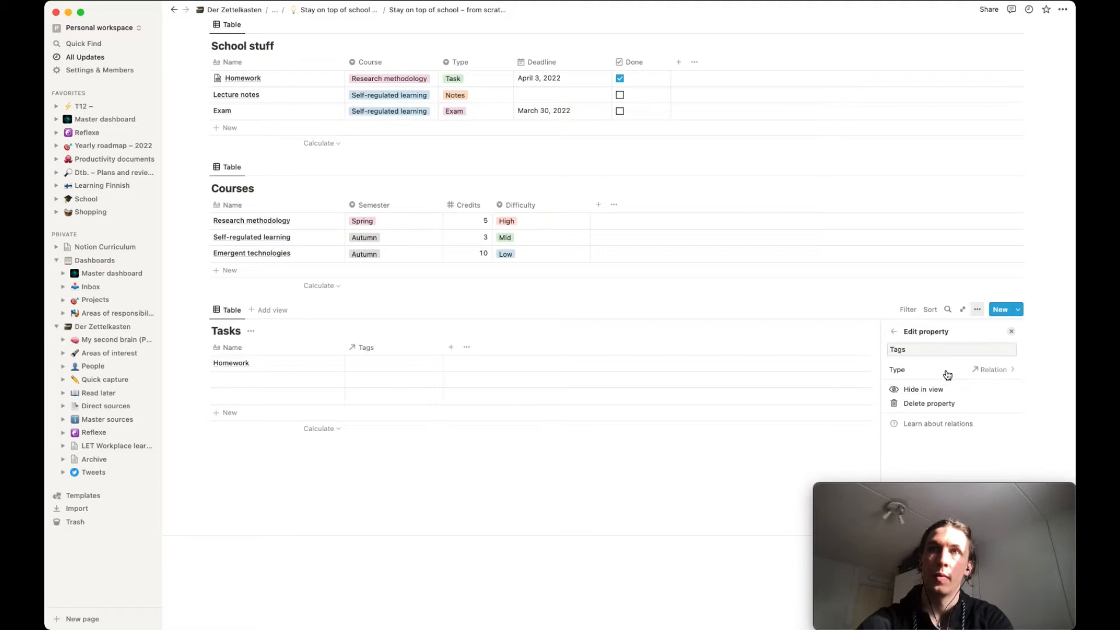
click(894, 332)
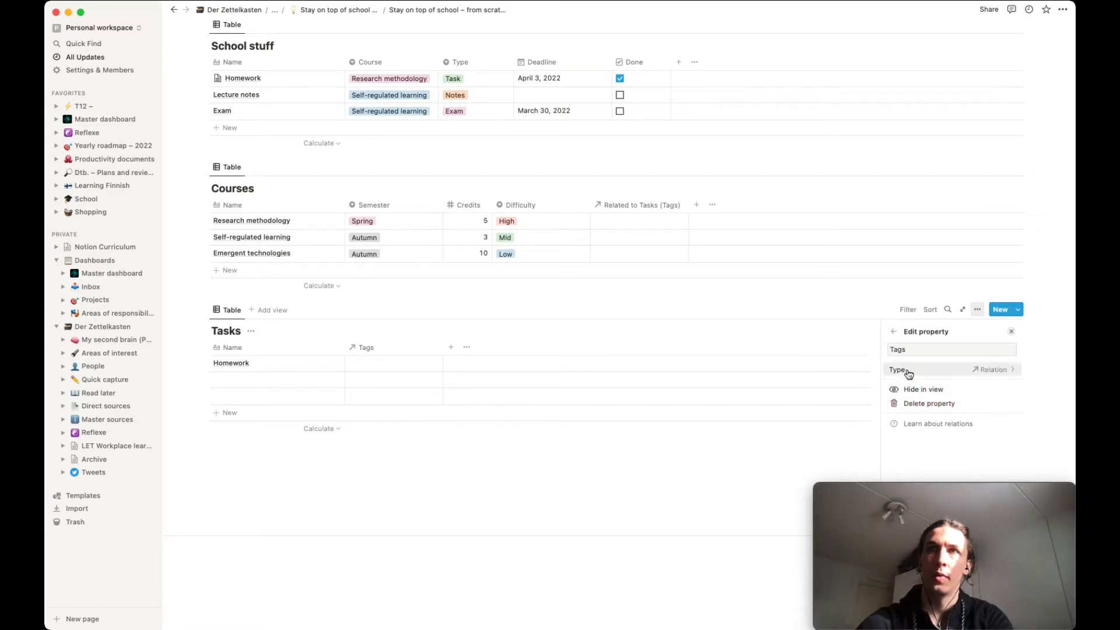
- Rename the relation property of the Tasks database to "Course"
click(898, 348)
text(Course)
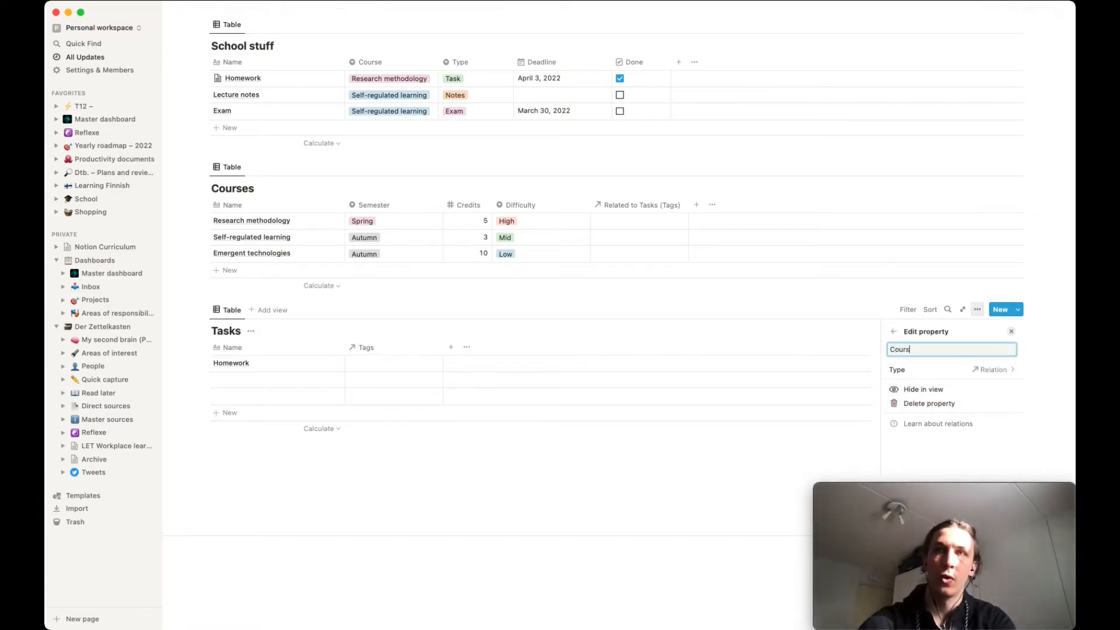
click(893, 332)
- Link the Homework task to the Research methodology course
click(386, 364)
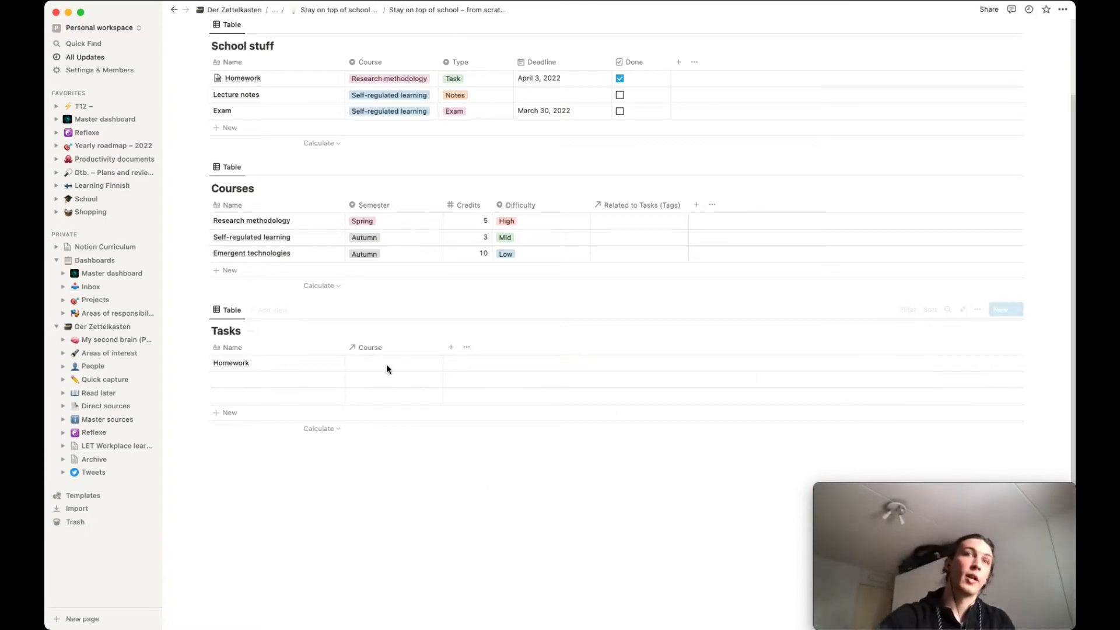
click(386, 365)
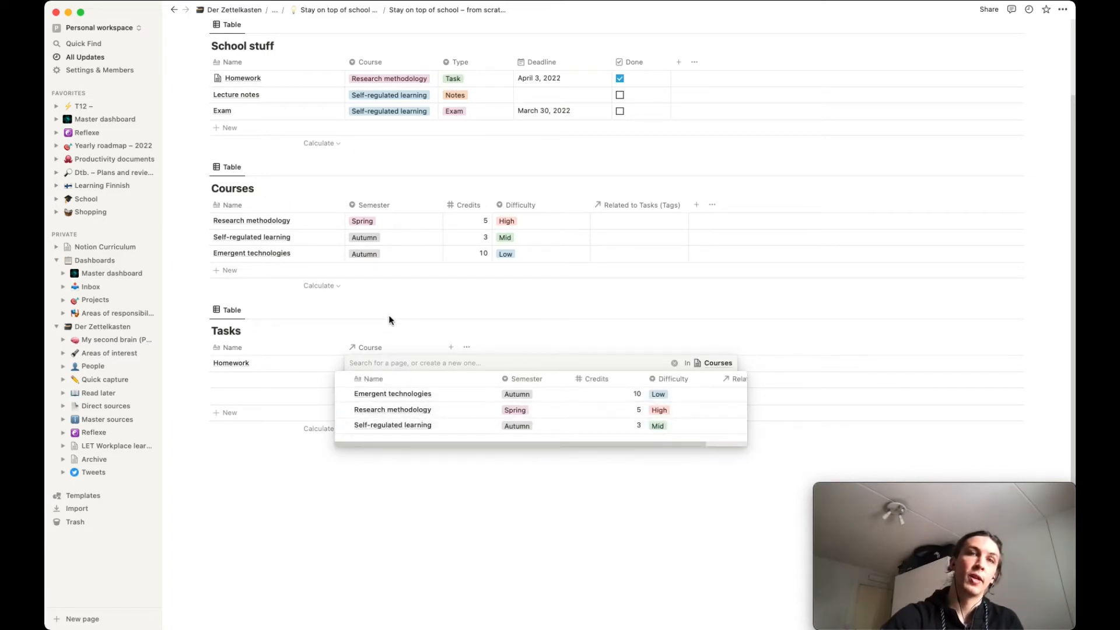
click(407, 411)
click(337, 488)
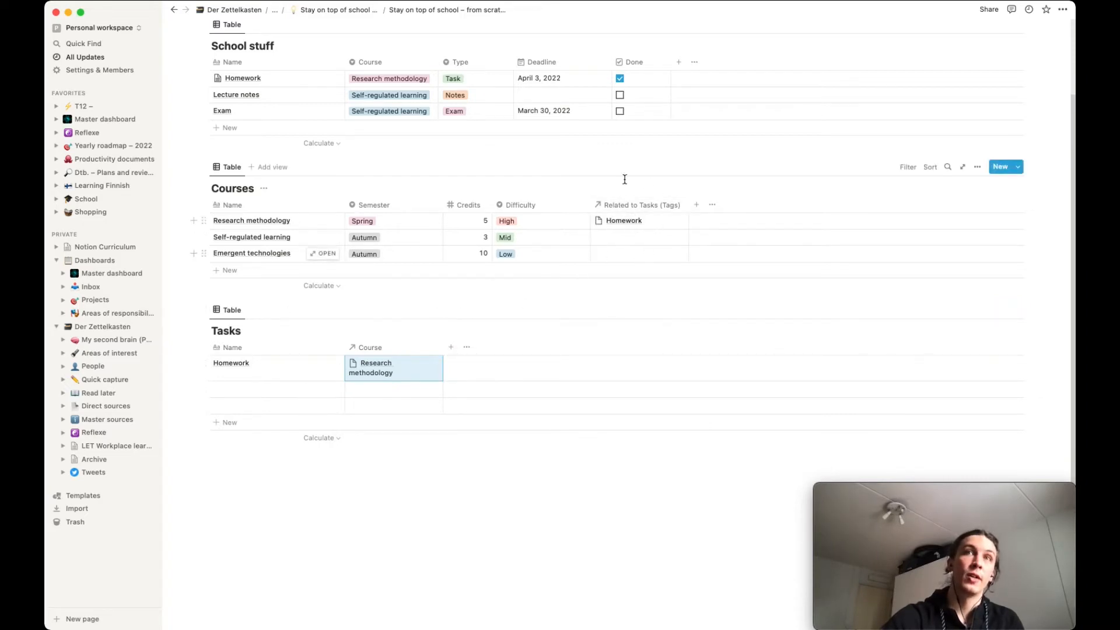
- Shorten the name of the relation property in the Courses database to "Tasks" and close the property settings
click(626, 208)
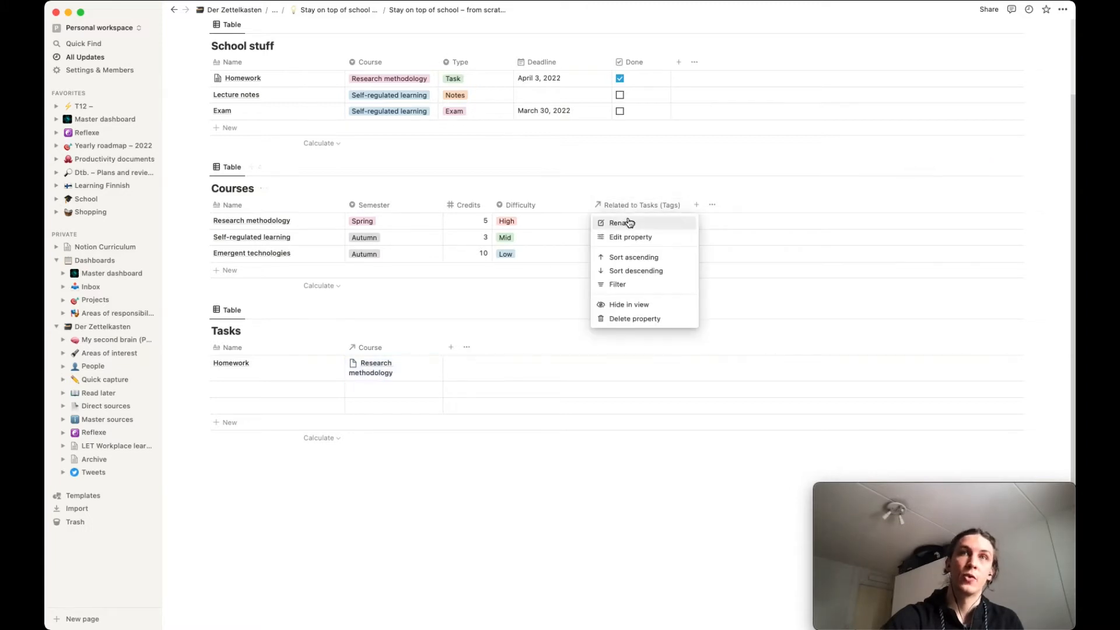
click(634, 222)
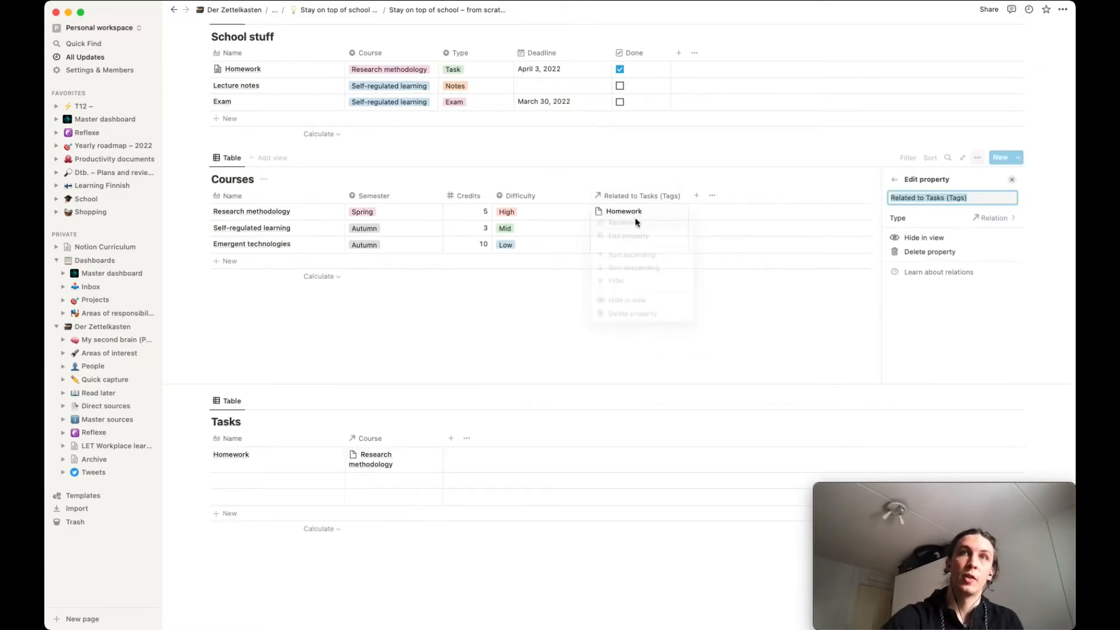
click(925, 199)
drag(925, 199, 900, 200)
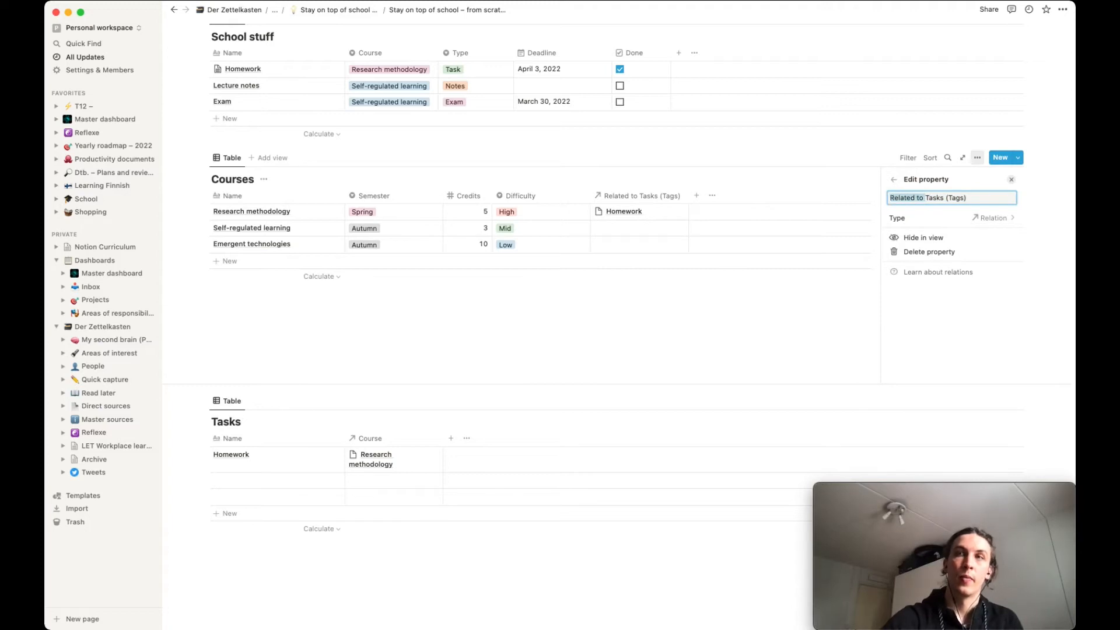
key(BackSpace)
drag(936, 198, 909, 199)
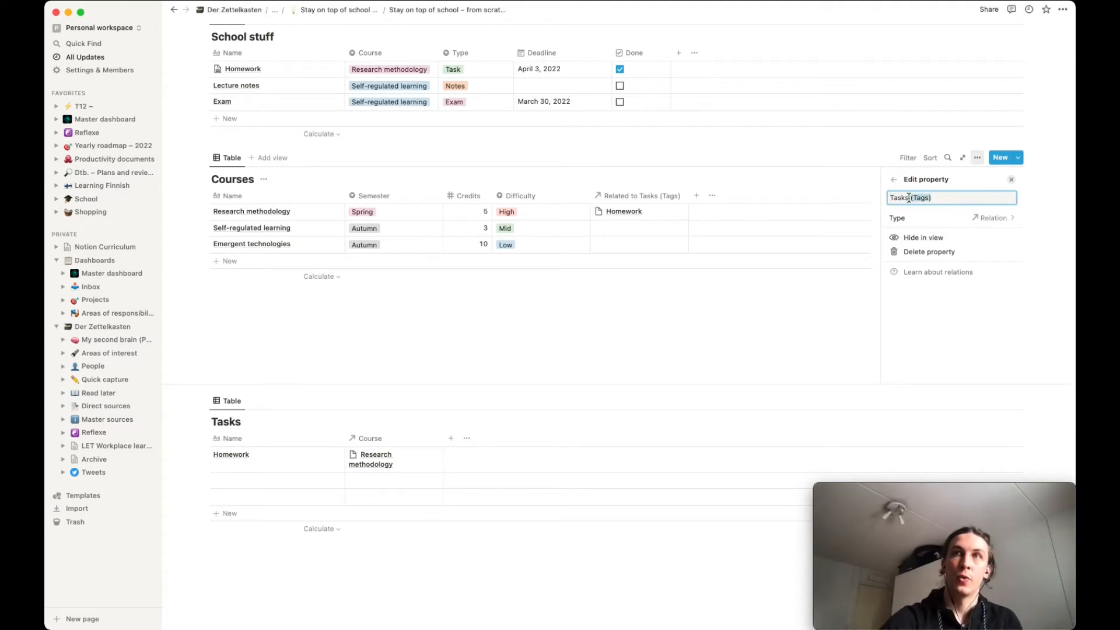
key(BackSpace)
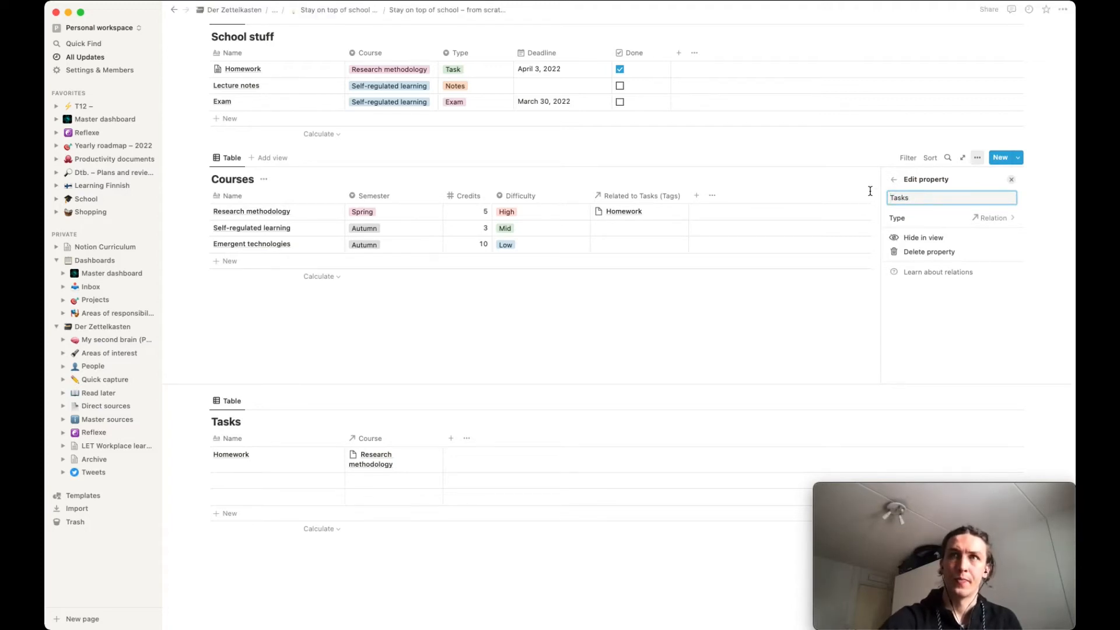
key(Return)
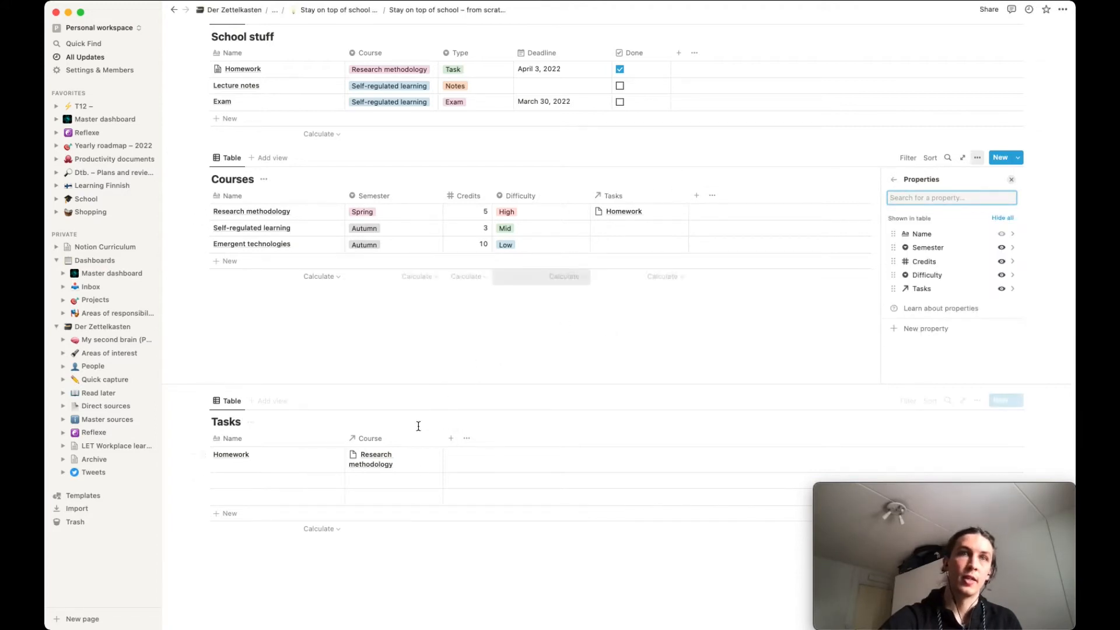
click(408, 328)
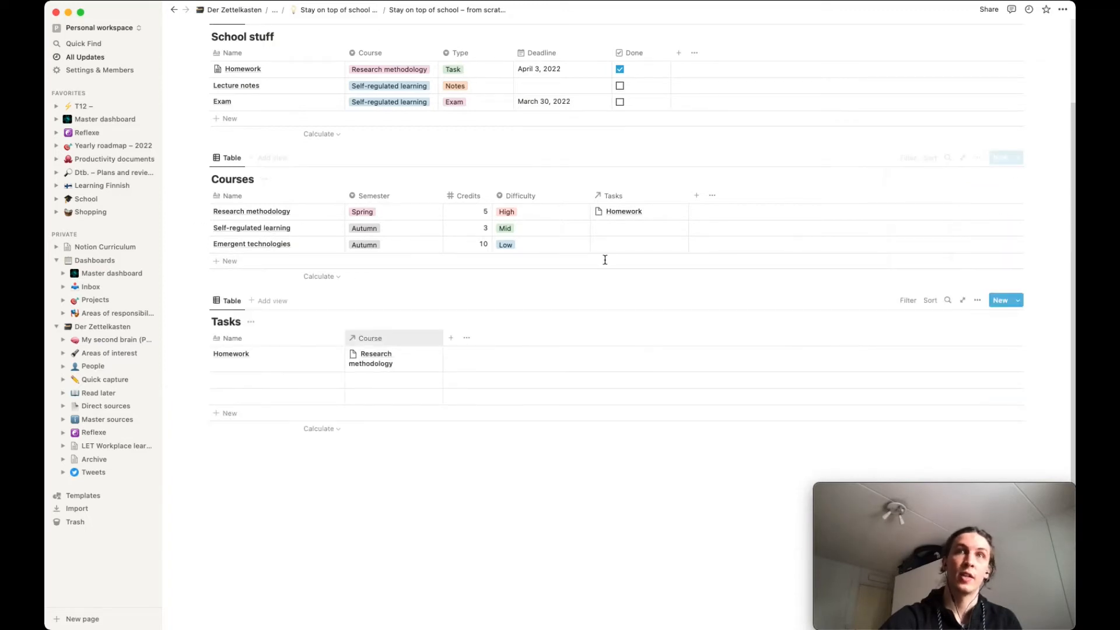
- Add a second task named "Study for exam" and link it to the Self-regulated learning course
click(272, 380)
text(St)
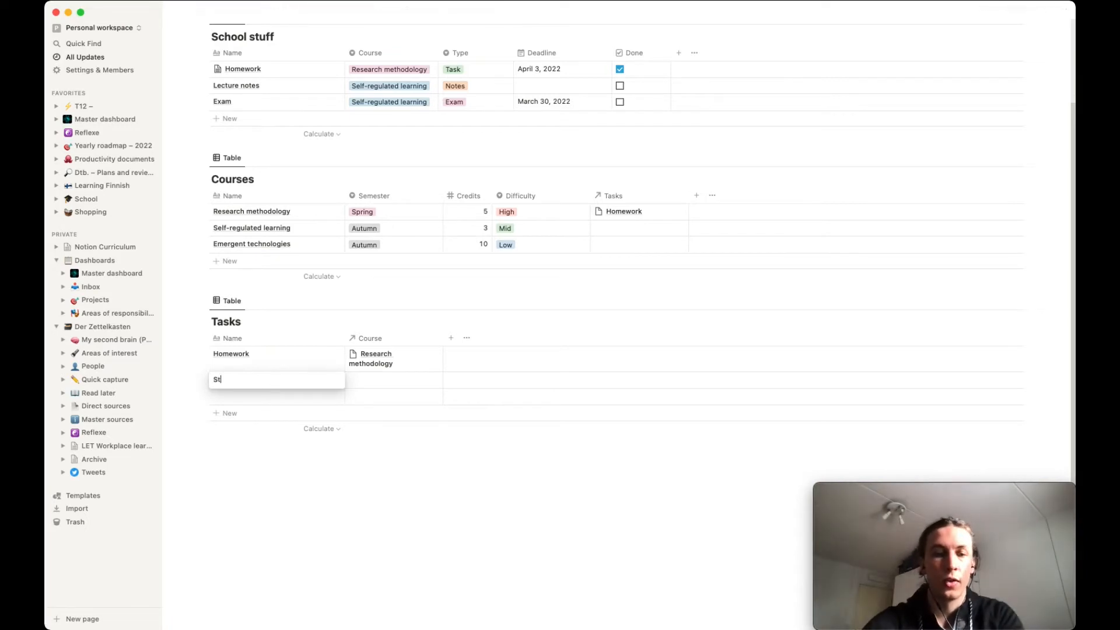
text(udy for exam)
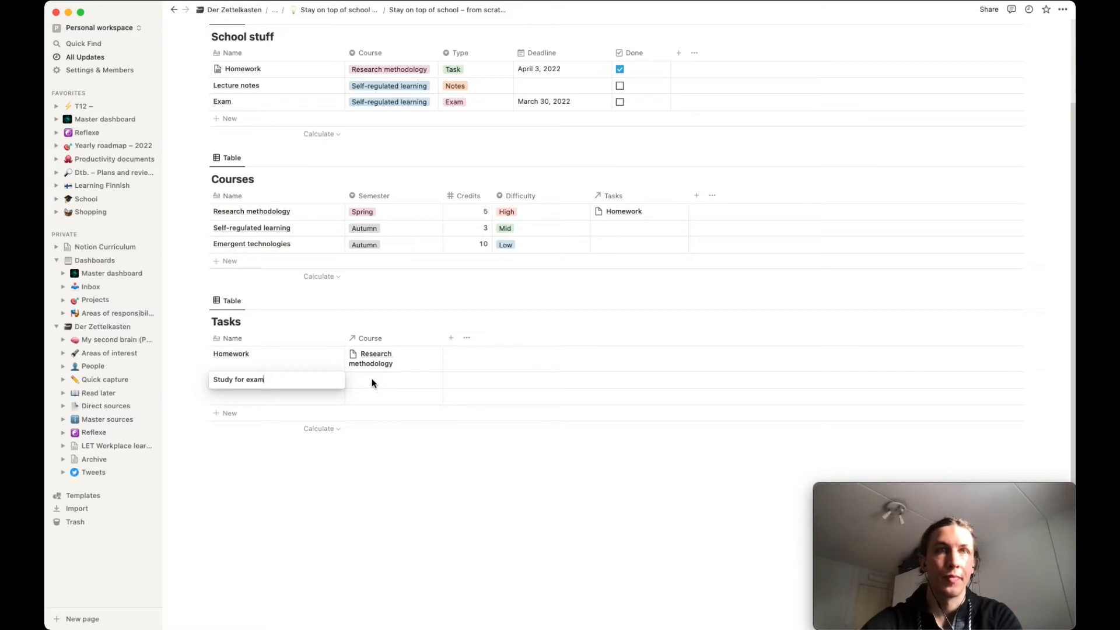
click(371, 381)
click(371, 381)
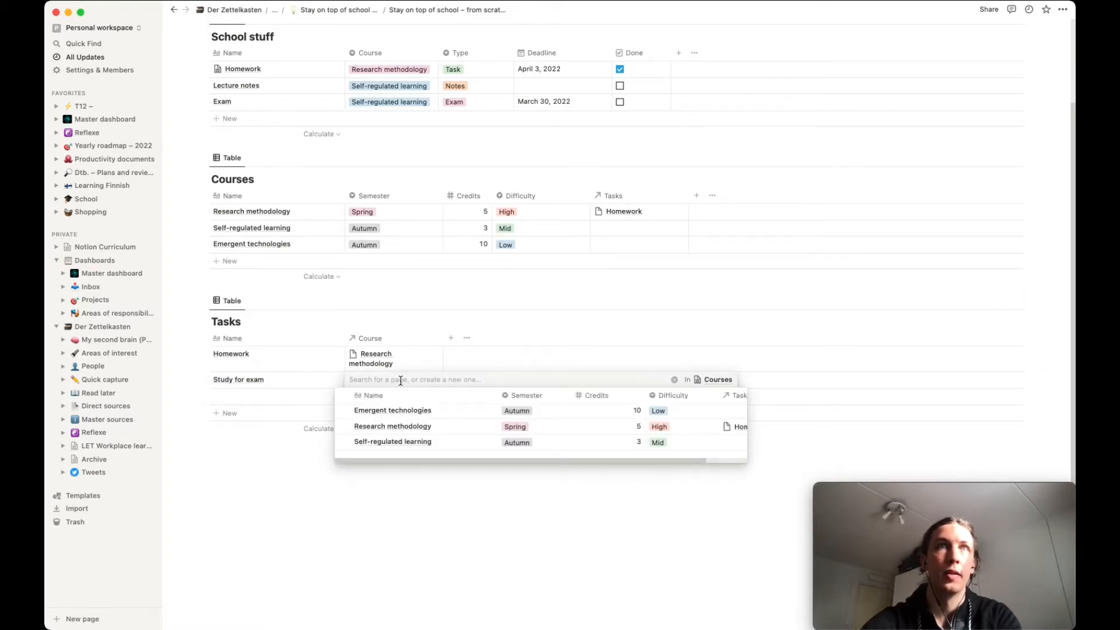
click(388, 443)
click(292, 478)
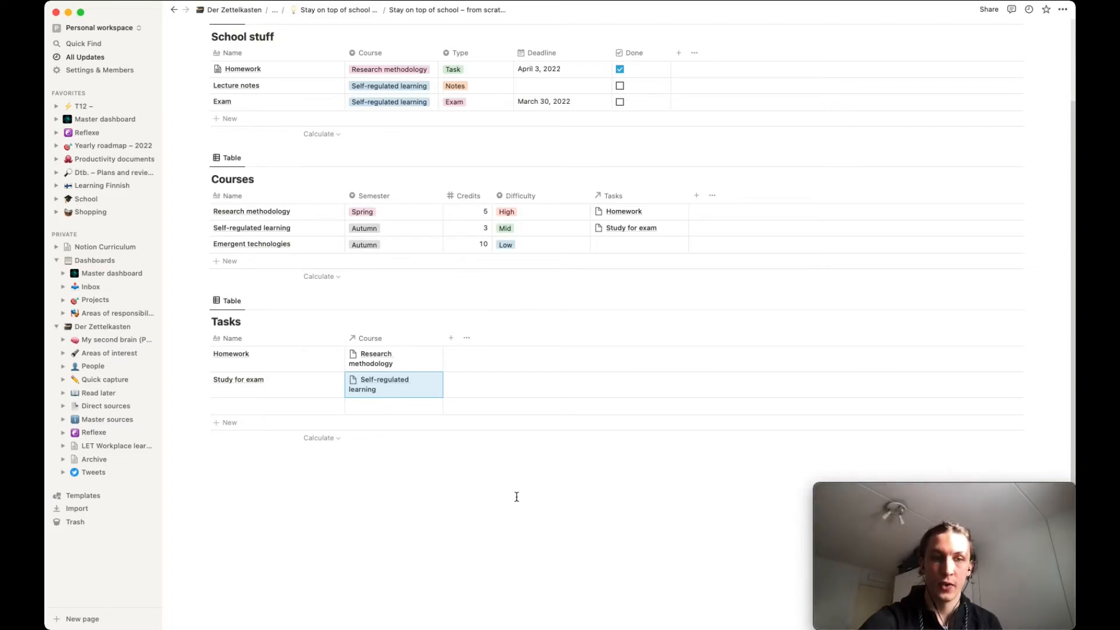
- Add a Select property named "State" to the Tasks database
click(451, 337)
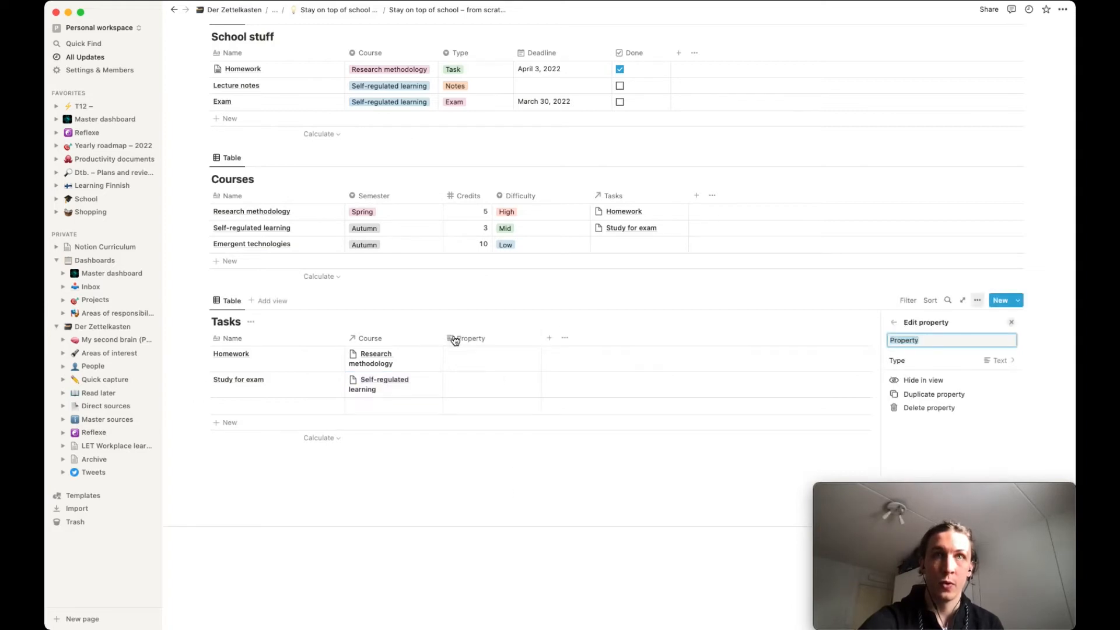
click(998, 360)
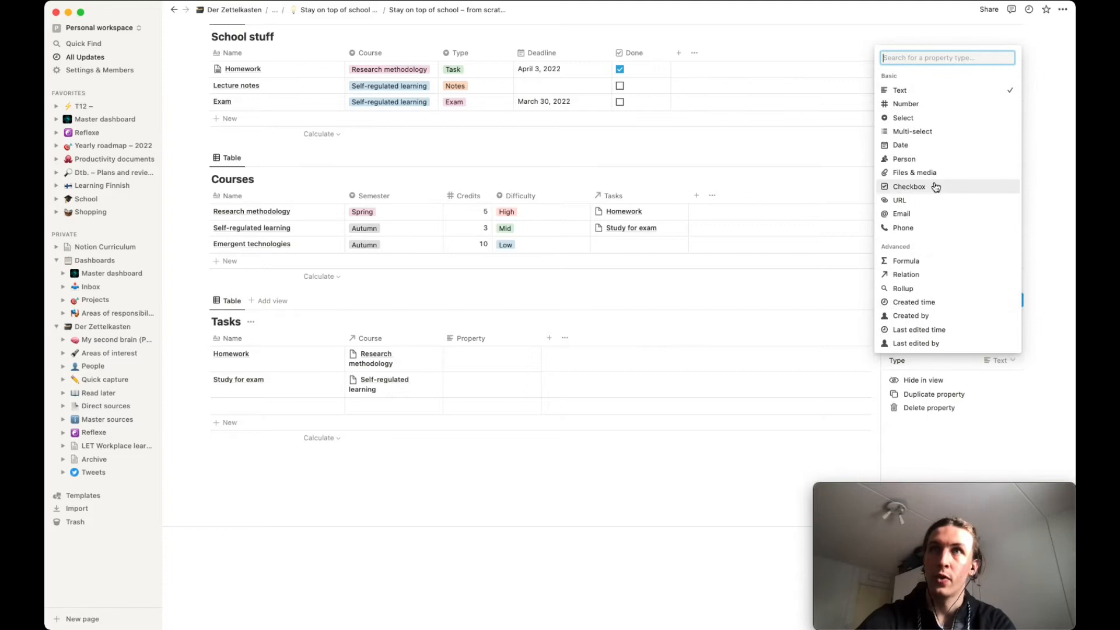
click(913, 118)
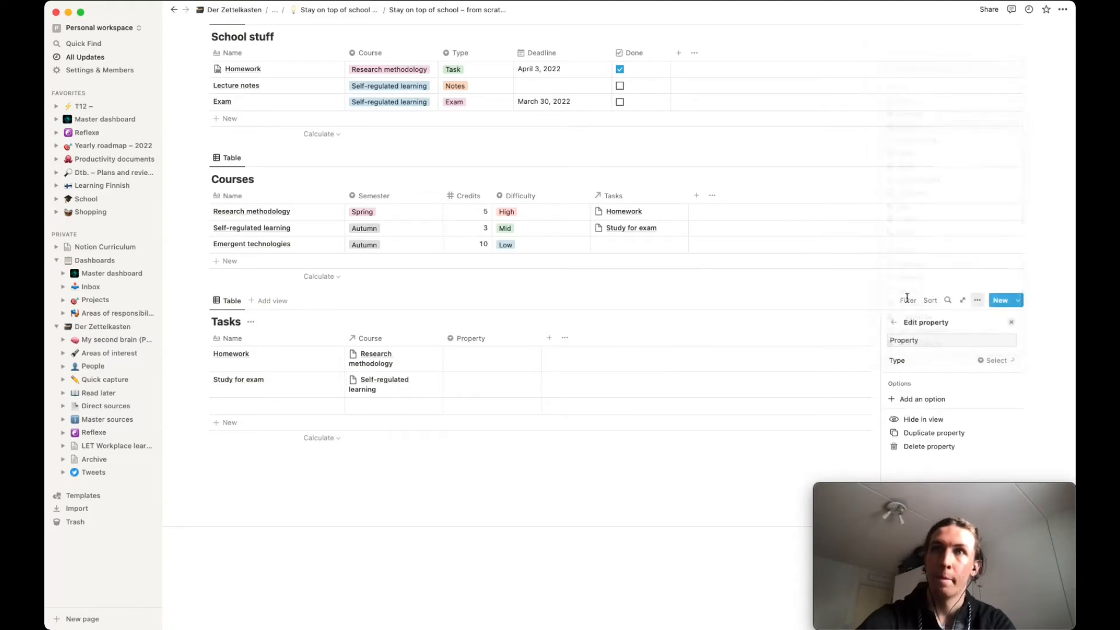
double_click(904, 340)
text(State)
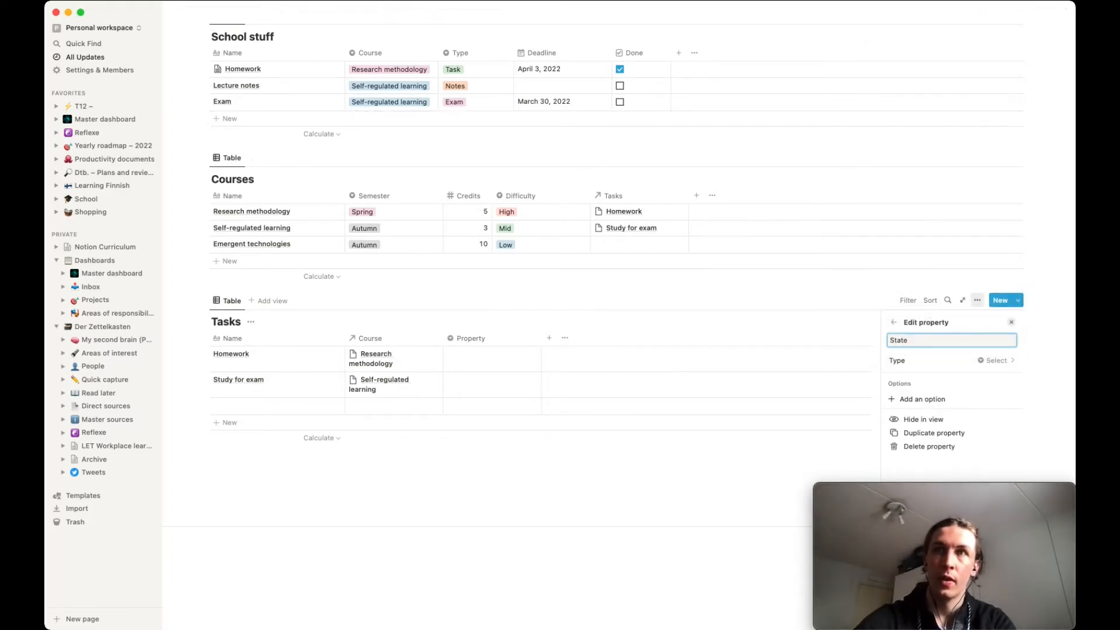
- Create the State options Backlog for Homework, Doing for Study for exam, and Waiting for the unnamed third task
click(473, 356)
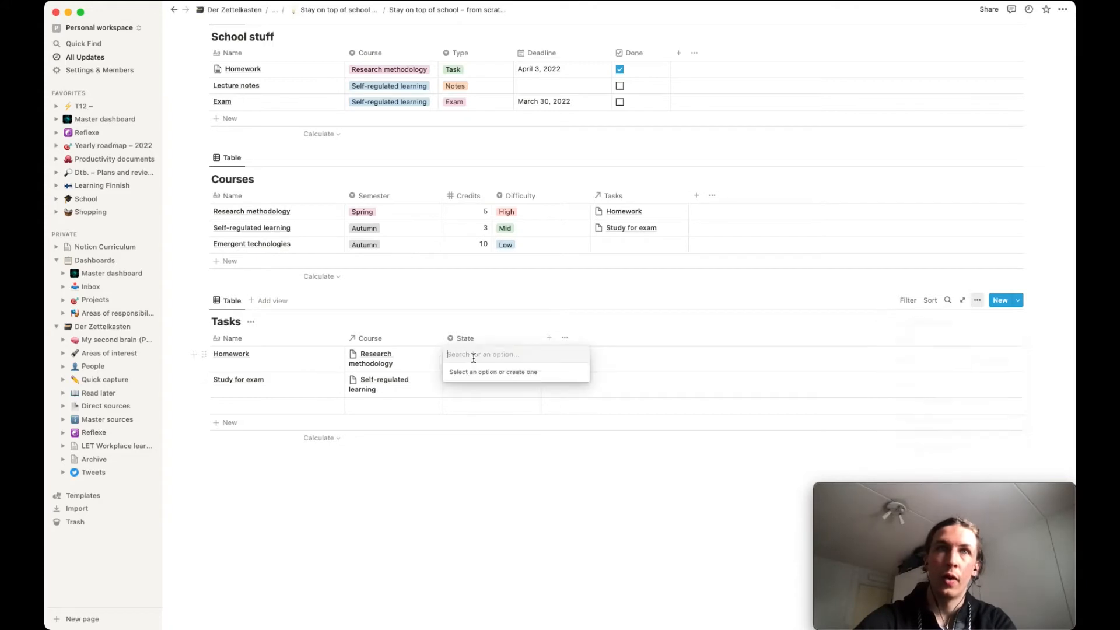
text(Bac)
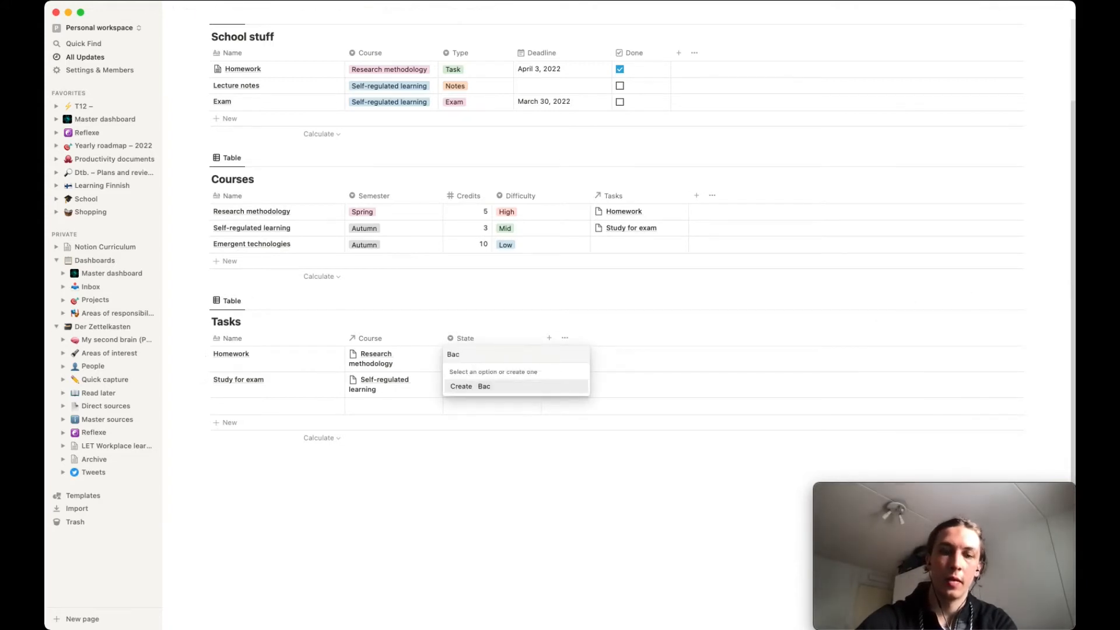
text(klog)
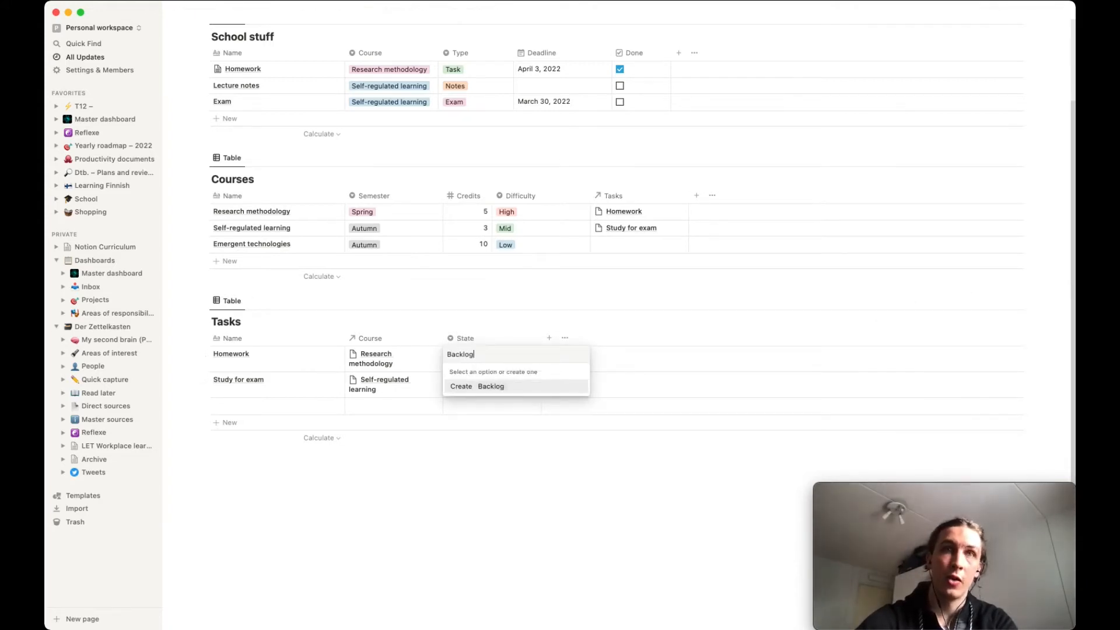
click(501, 387)
click(478, 377)
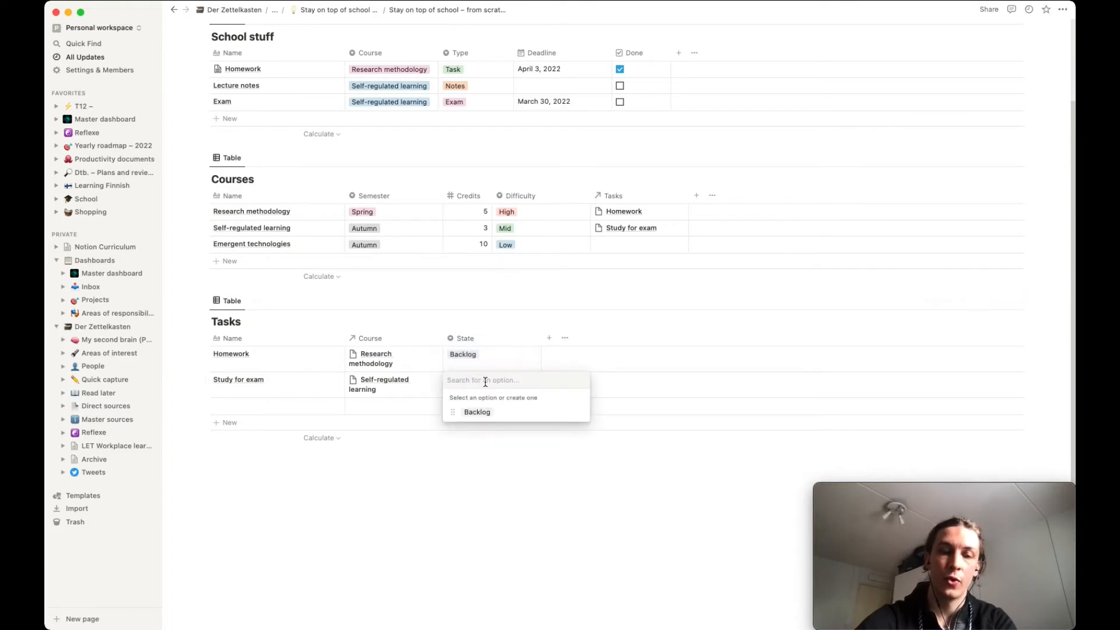
text(Doing)
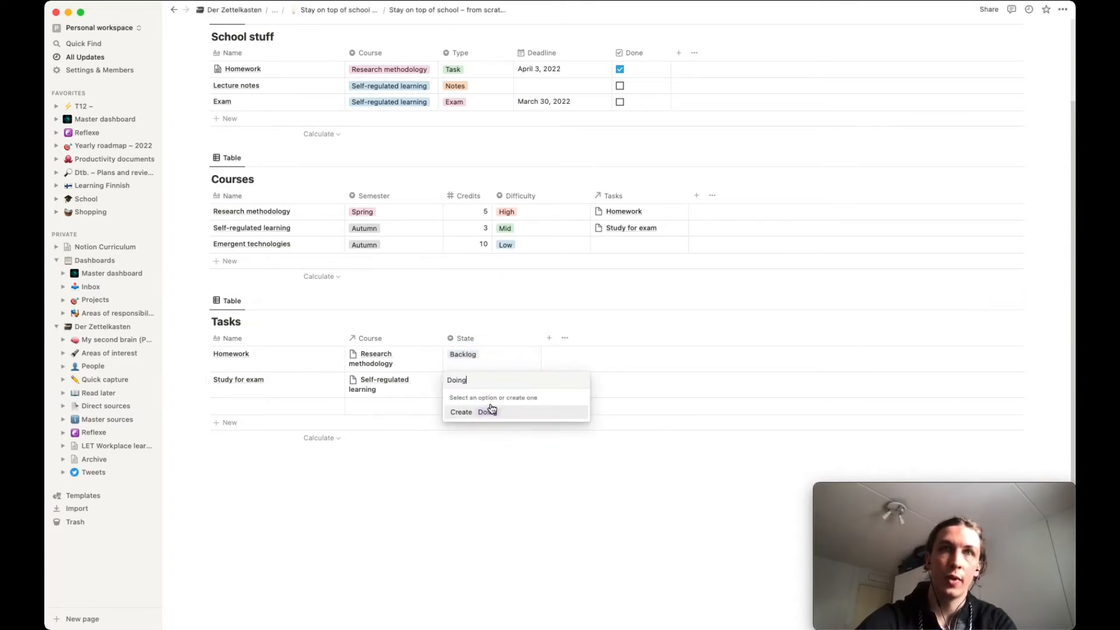
click(490, 409)
click(477, 407)
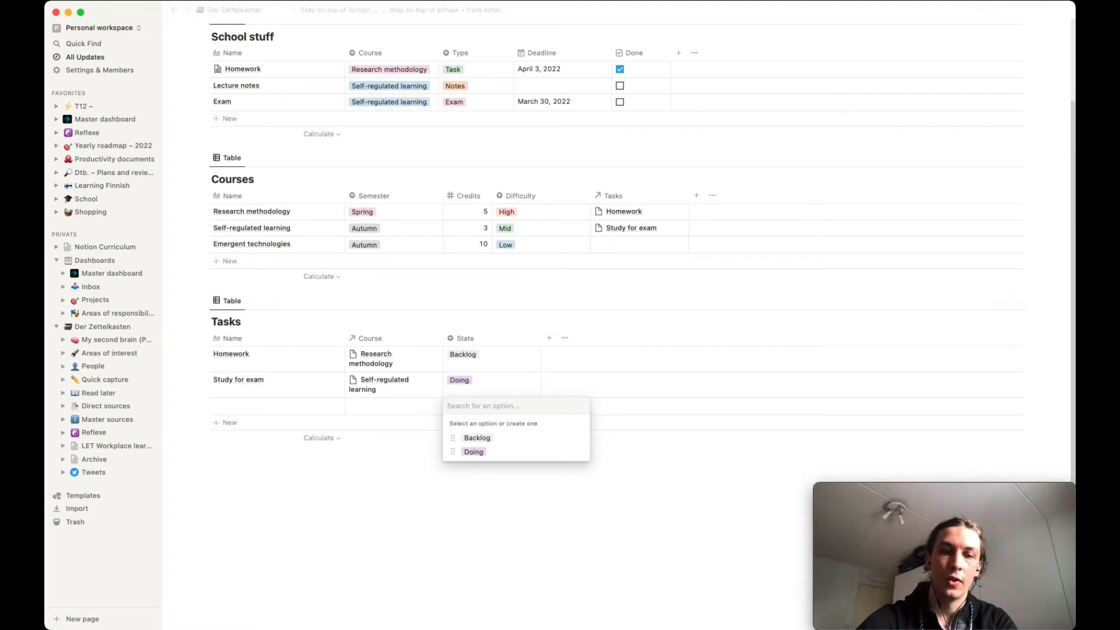
text(Waiting)
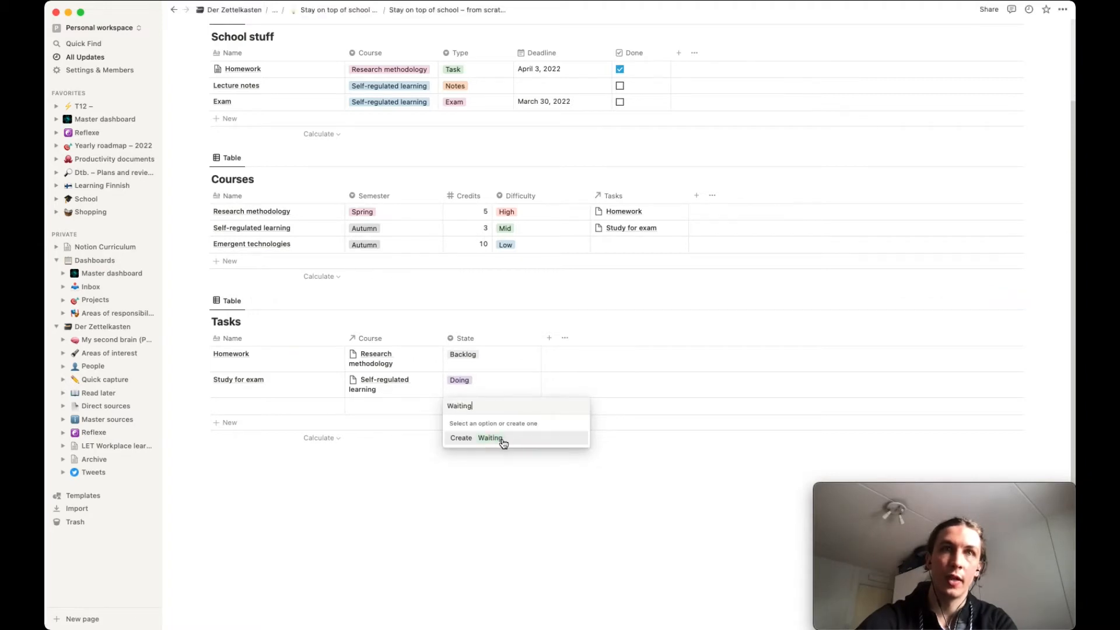
click(508, 438)
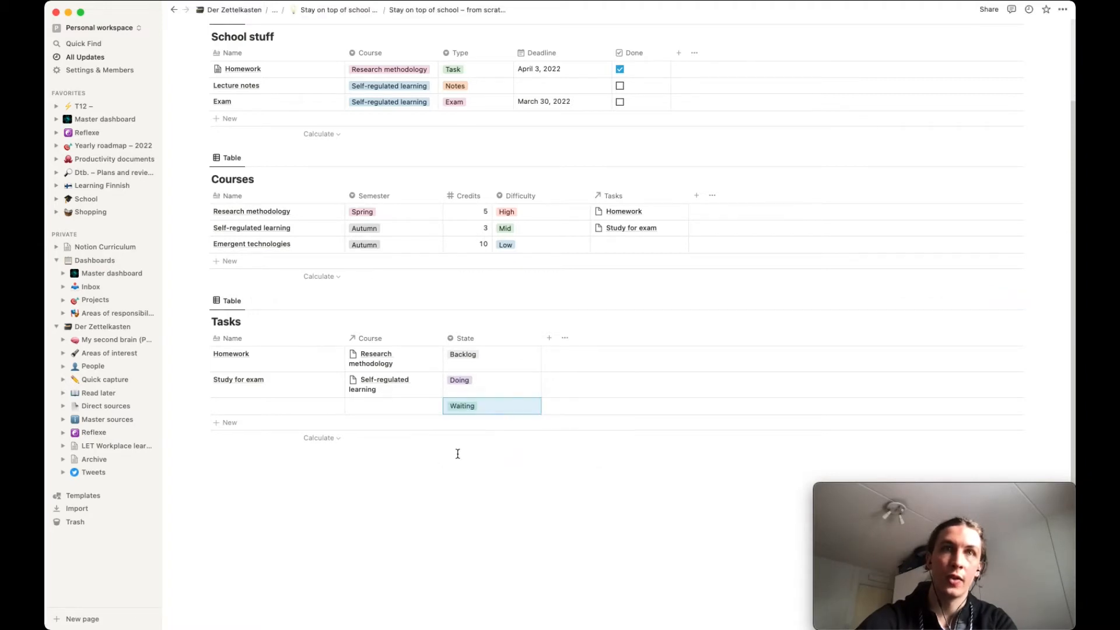
- Name the third task as correcting a classmate's essay and link it to the Emergent technologies course
click(256, 405)
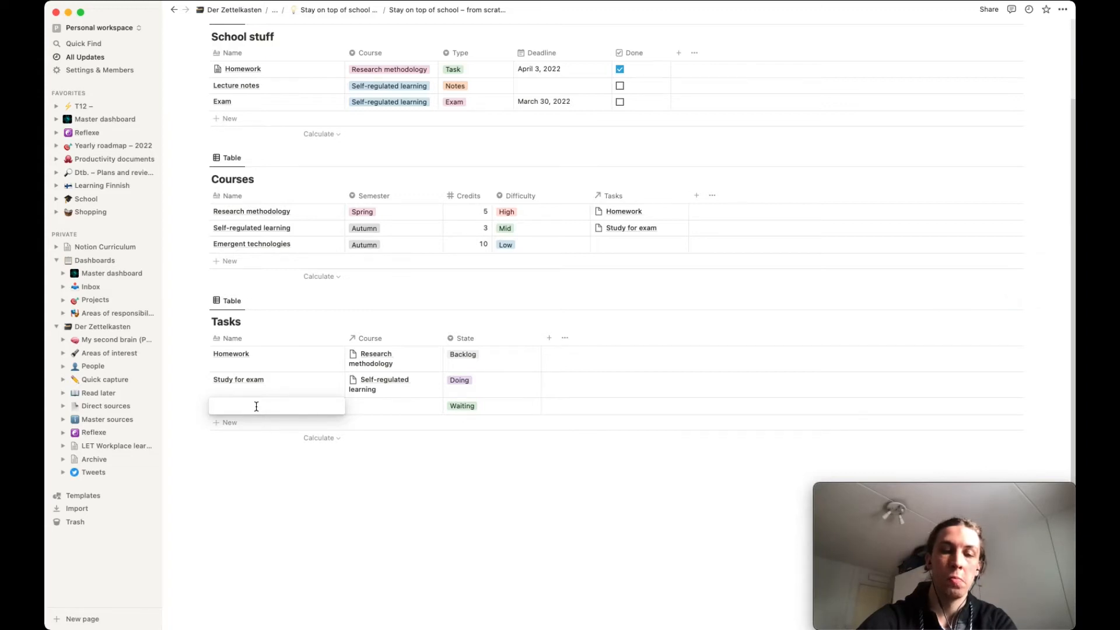
text(Correct Annie's essay)
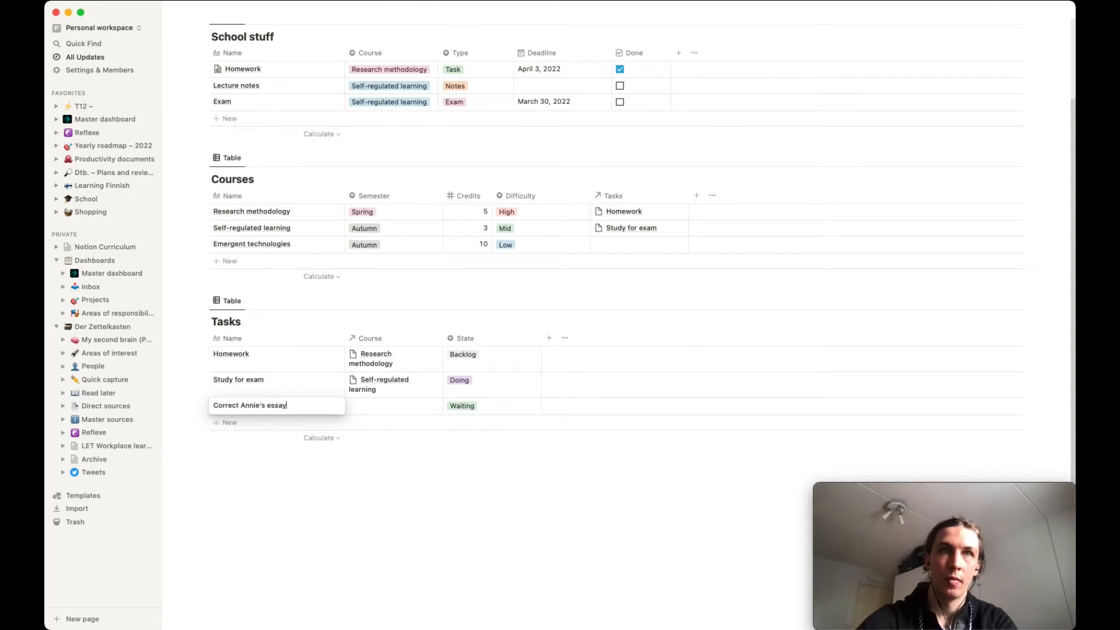
key(Return)
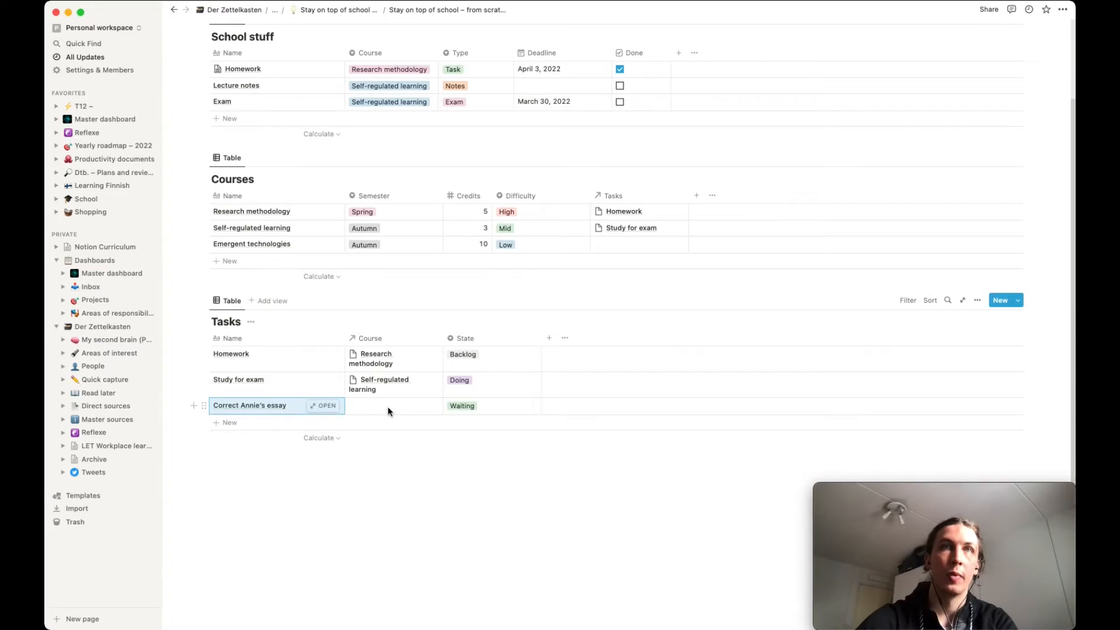
click(387, 406)
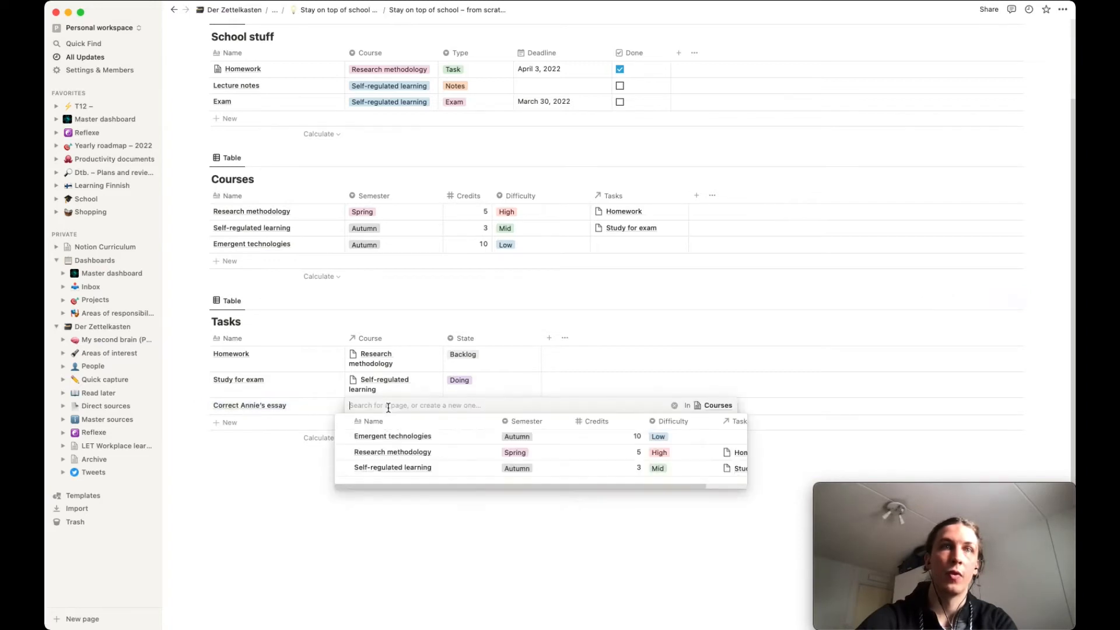
click(391, 436)
click(281, 493)
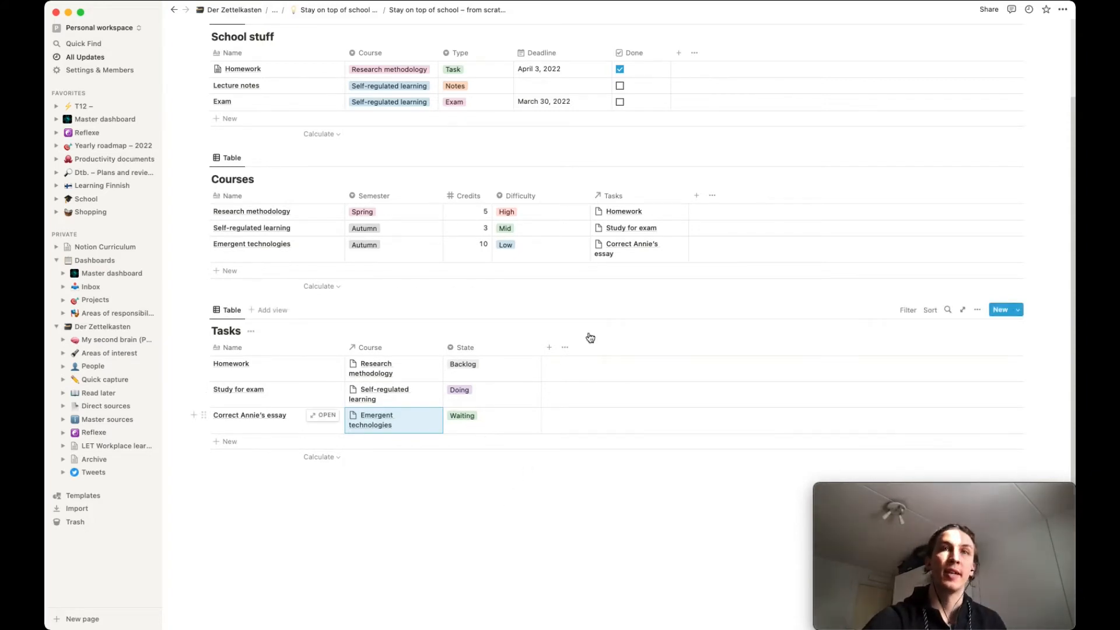
- Add a Checkbox property named "Done" to the Tasks database and narrow its column to fit
click(549, 347)
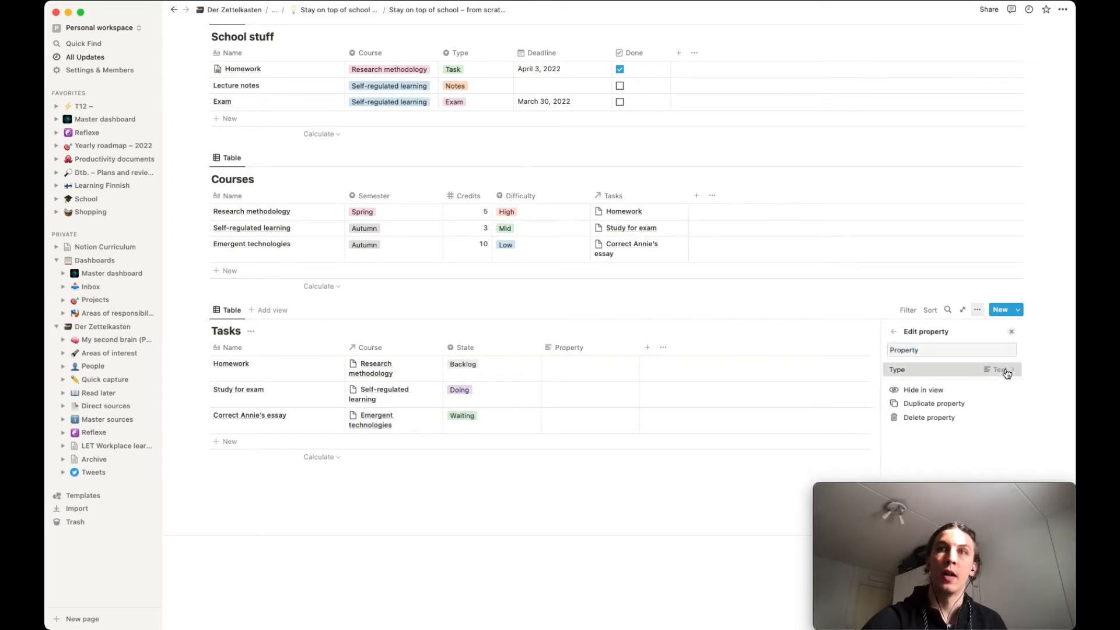
click(1005, 370)
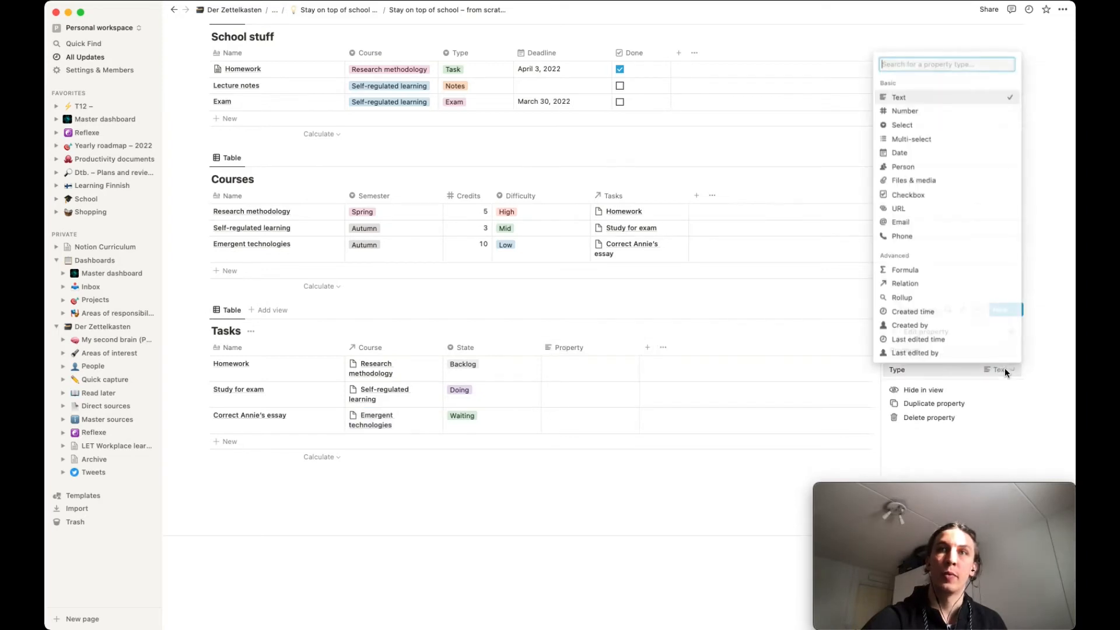
click(910, 196)
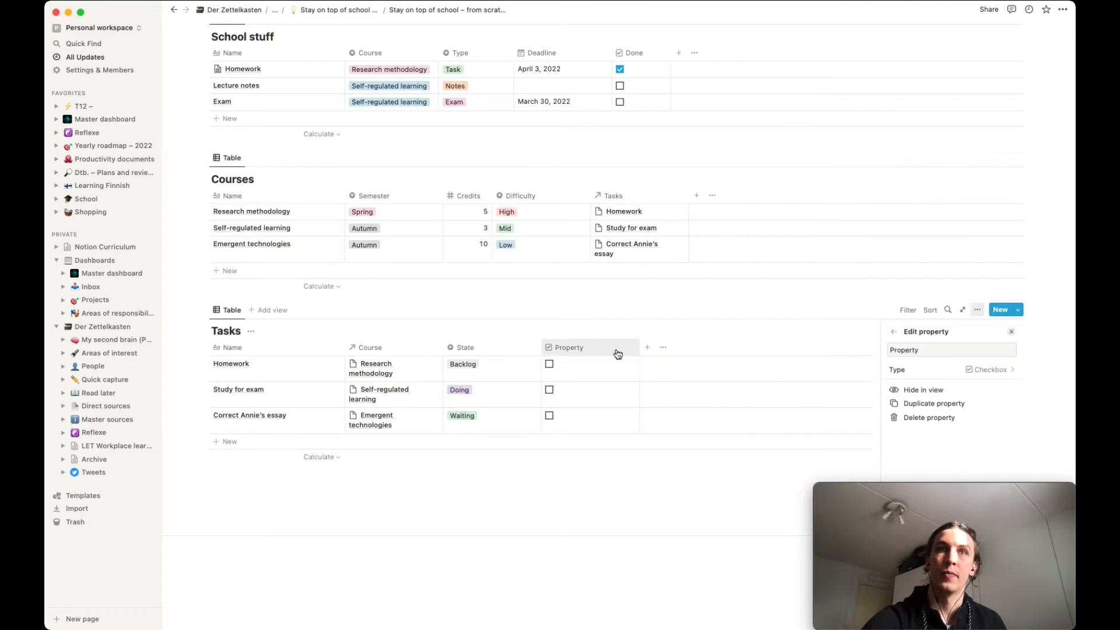
click(596, 348)
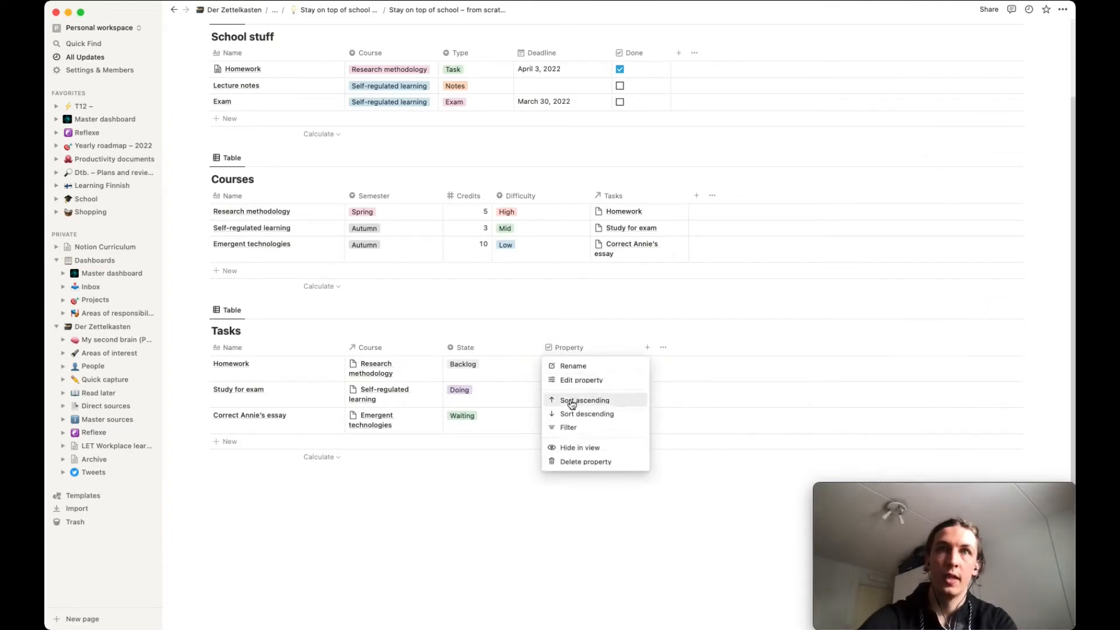
click(585, 366)
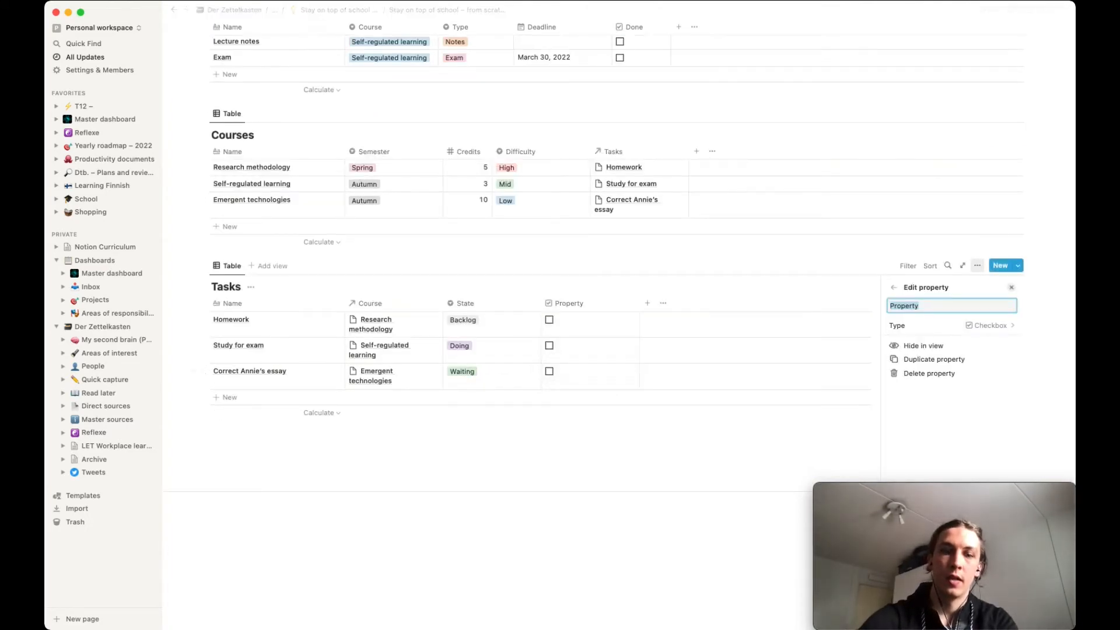
text(Done)
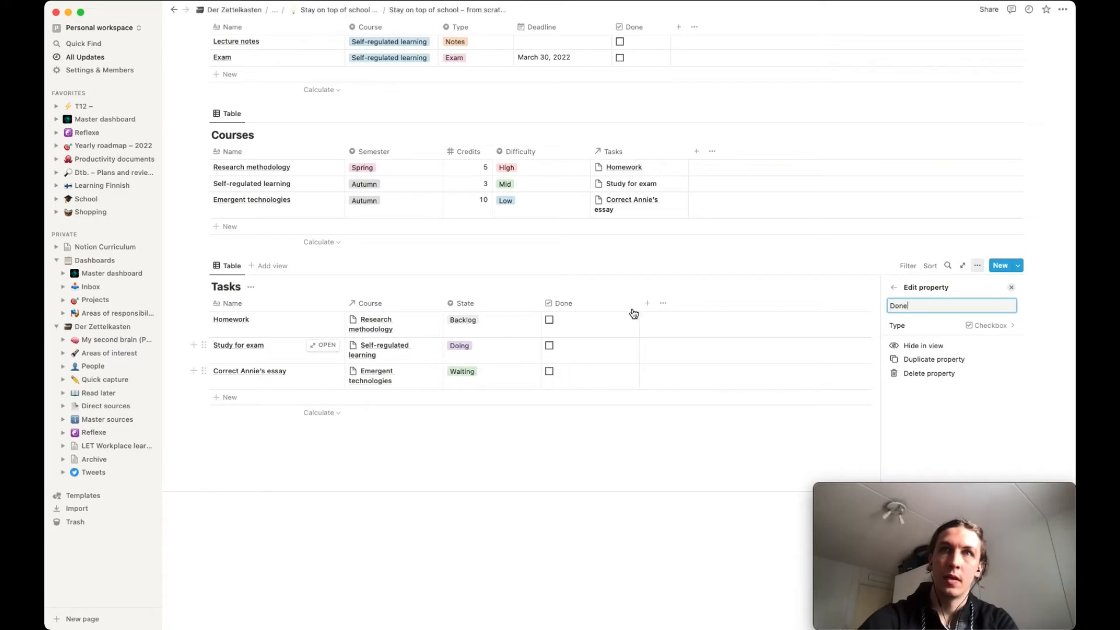
drag(637, 307, 591, 305)
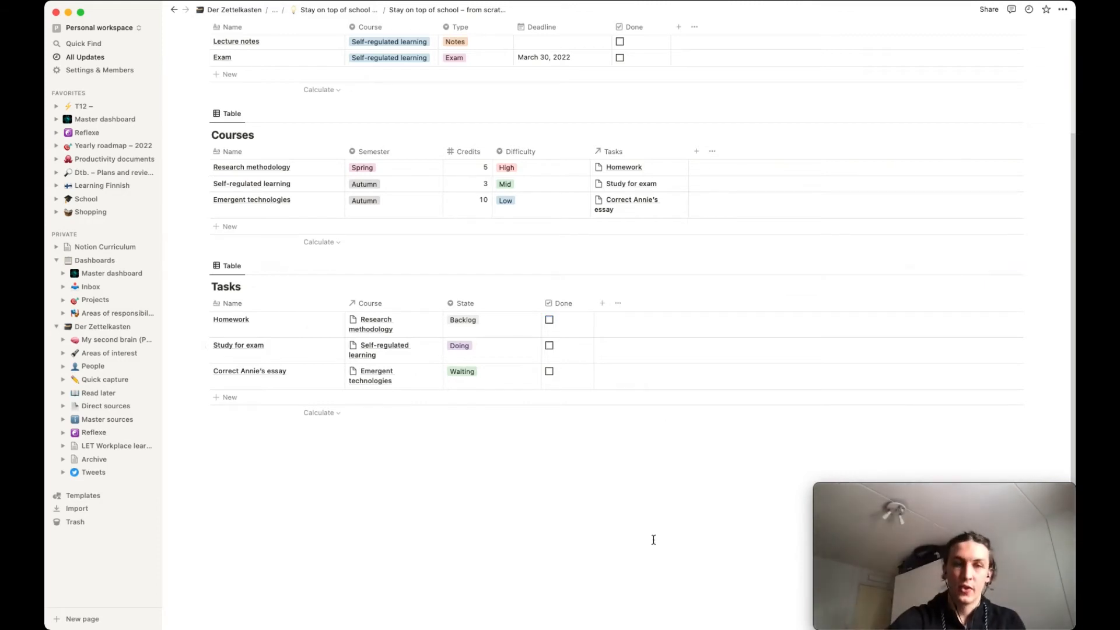
- Add a Date property named "Deadline" to the Tasks database and close the property settings
click(607, 308)
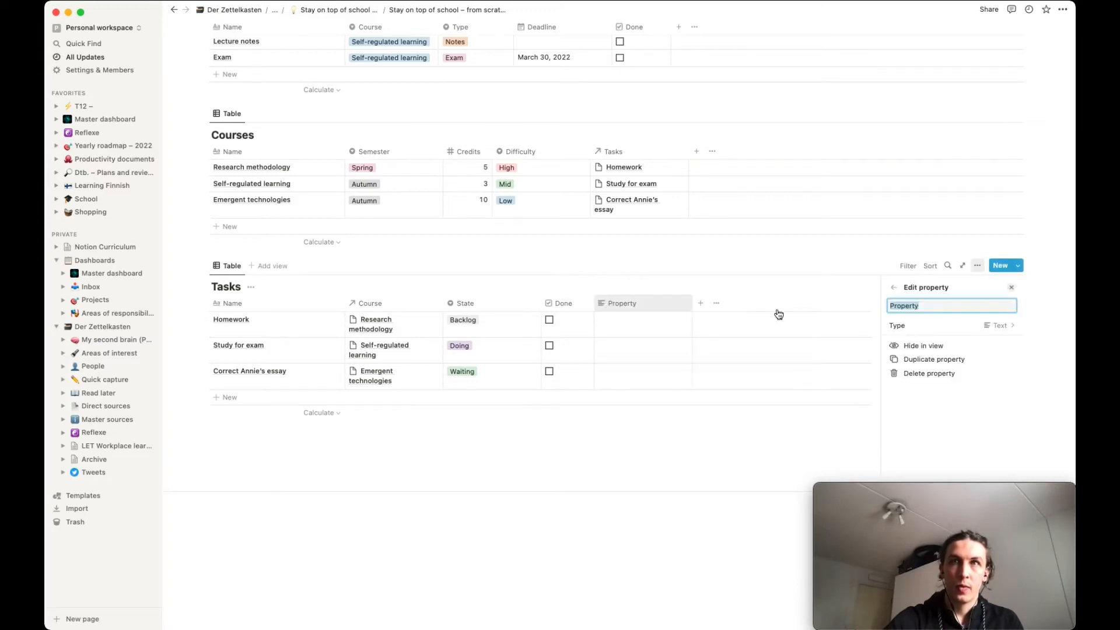
click(984, 325)
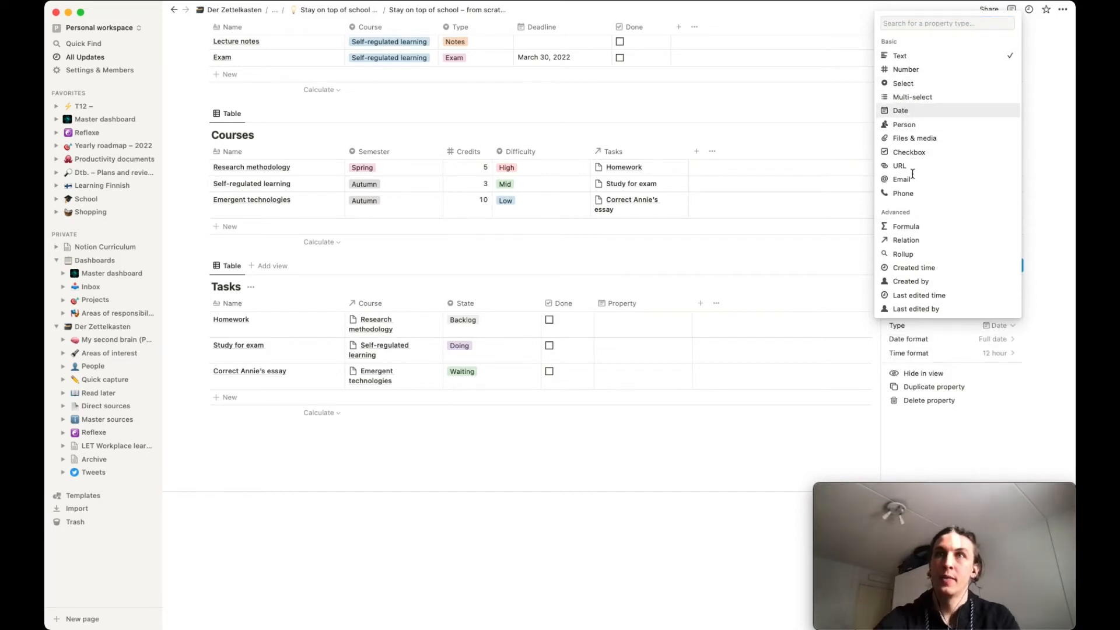
click(906, 111)
double_click(902, 304)
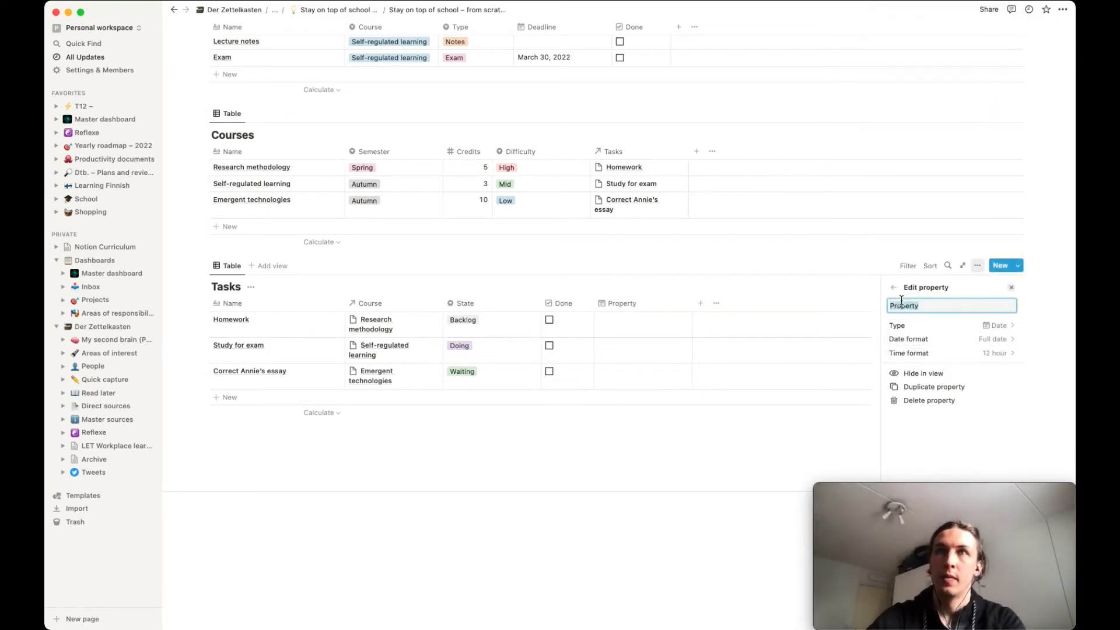
text(Deadline)
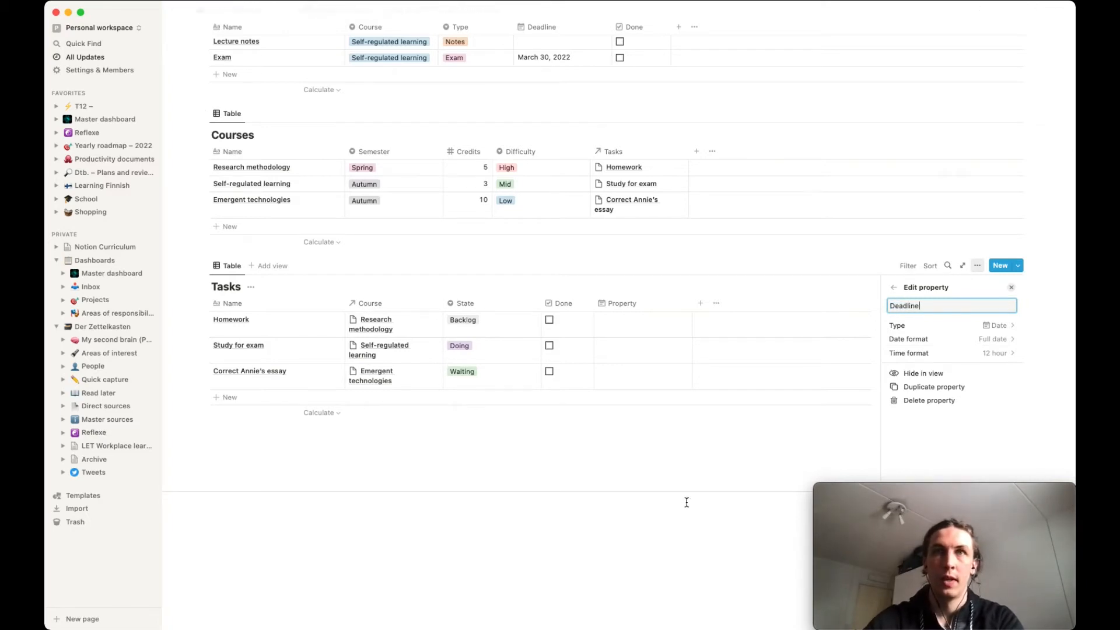
click(707, 454)
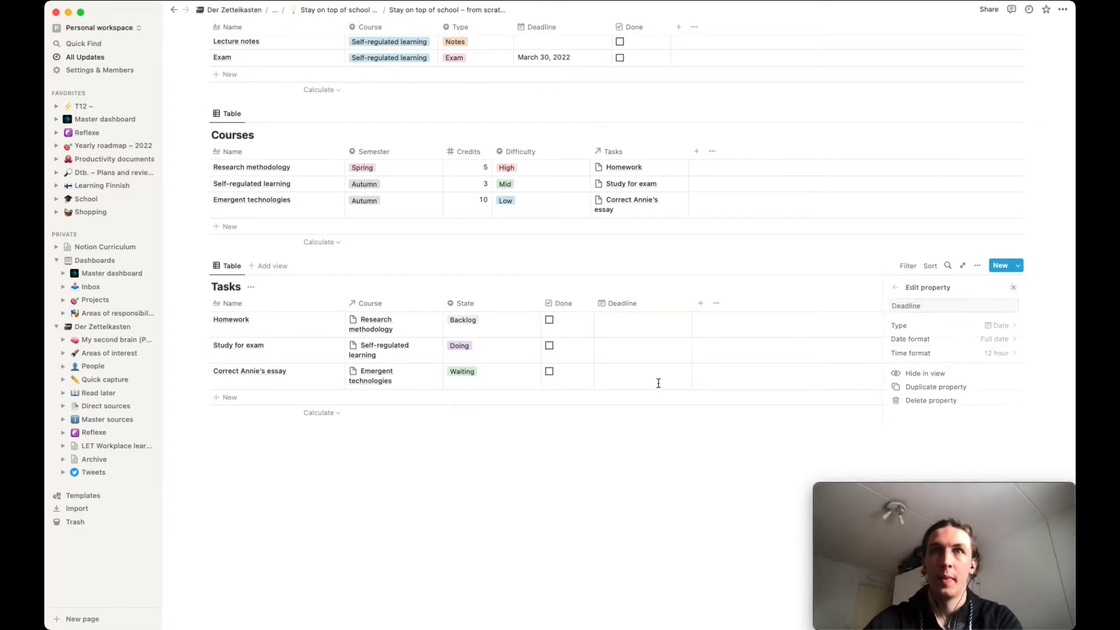
- Set the deadline of the Homework task to April 3, 2022 and of the essay correction task to March 30, 2022
click(621, 323)
click(706, 399)
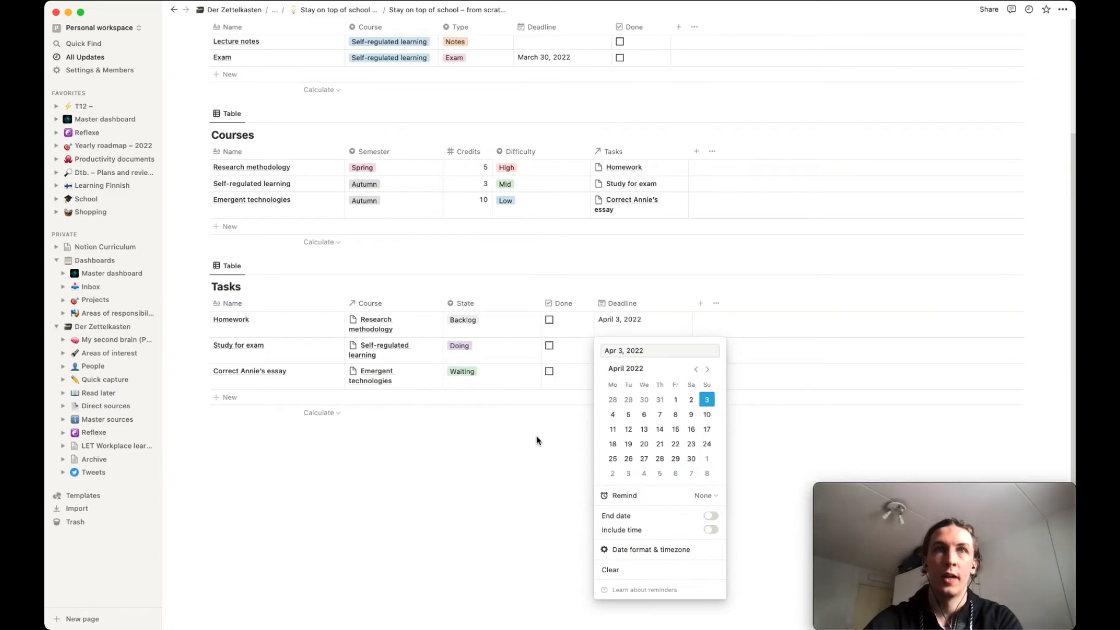
key(Escape)
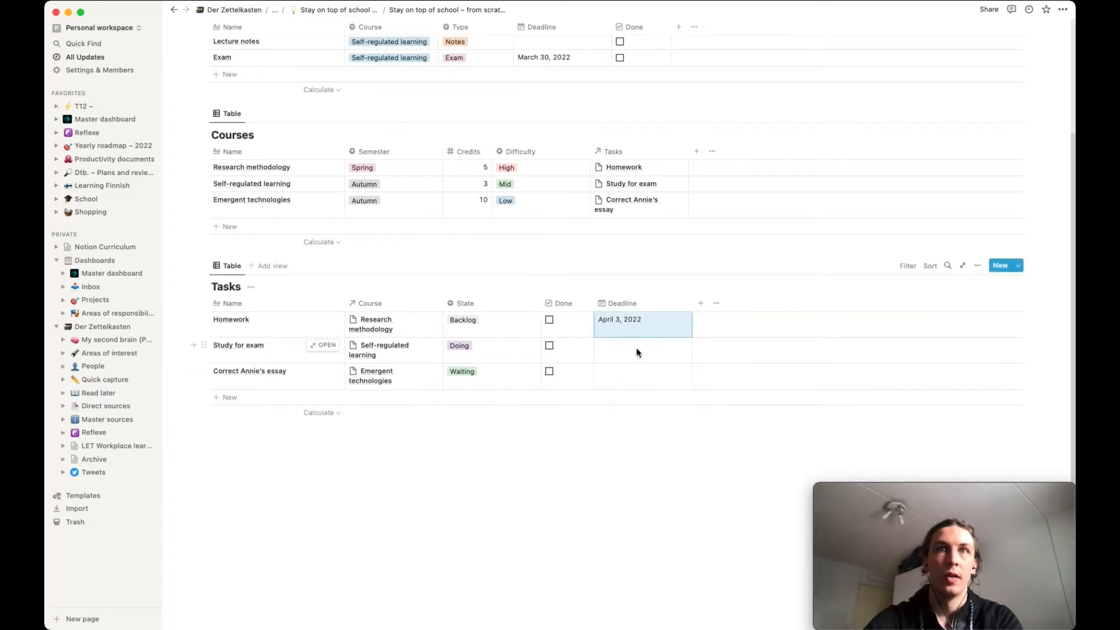
click(628, 376)
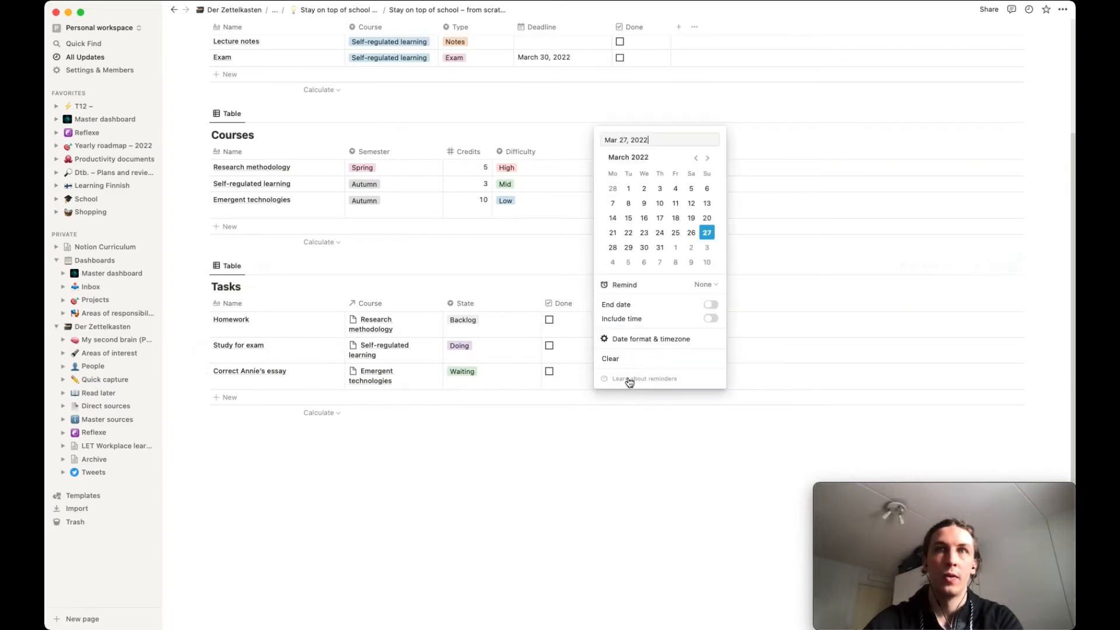
click(645, 249)
key(Escape)
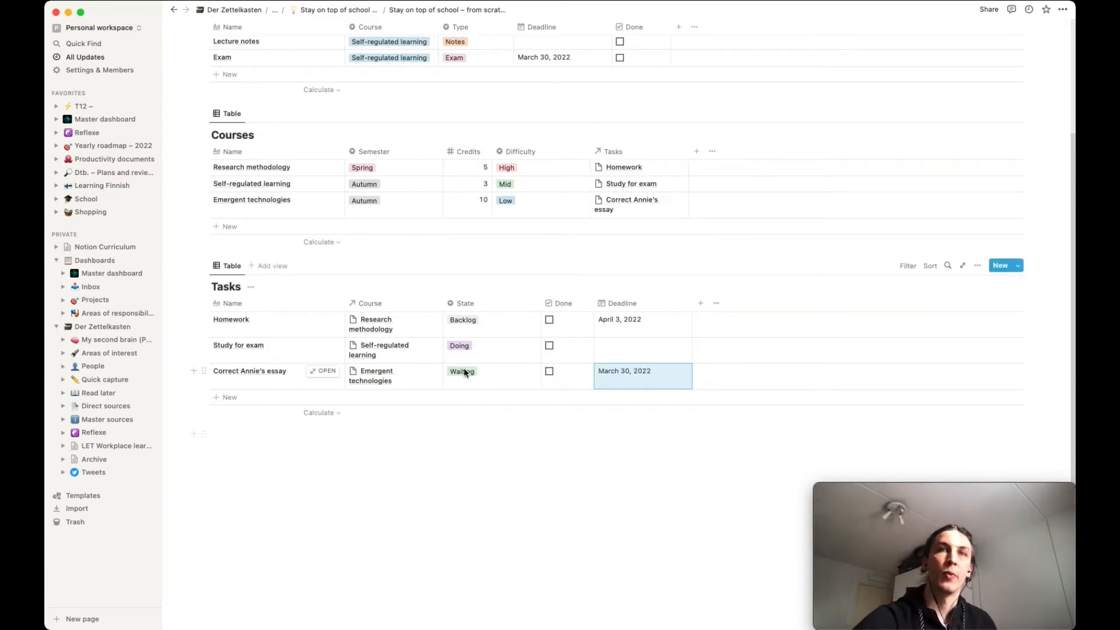
- Add a Rollup property named "Course difficulty" to the Tasks database
scroll(638, 460, up, 1)
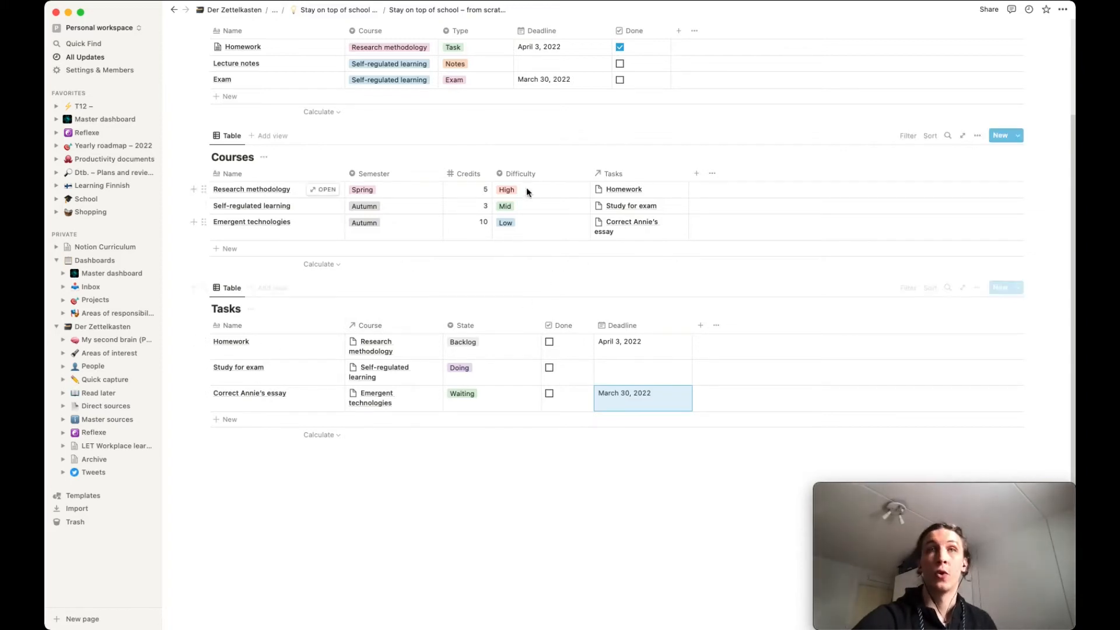
click(700, 325)
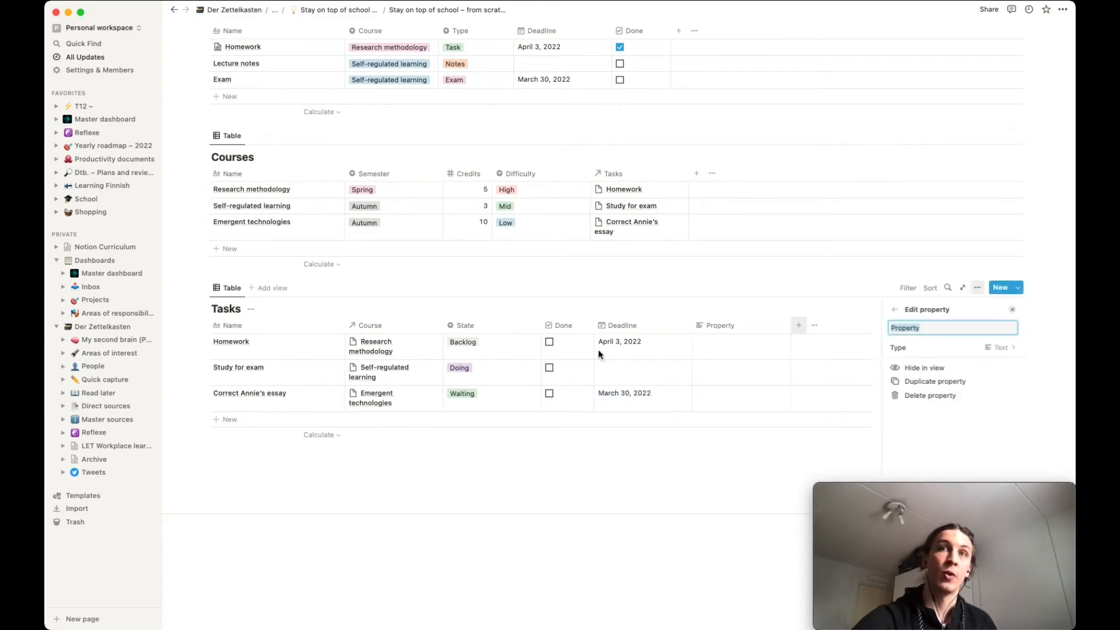
click(996, 346)
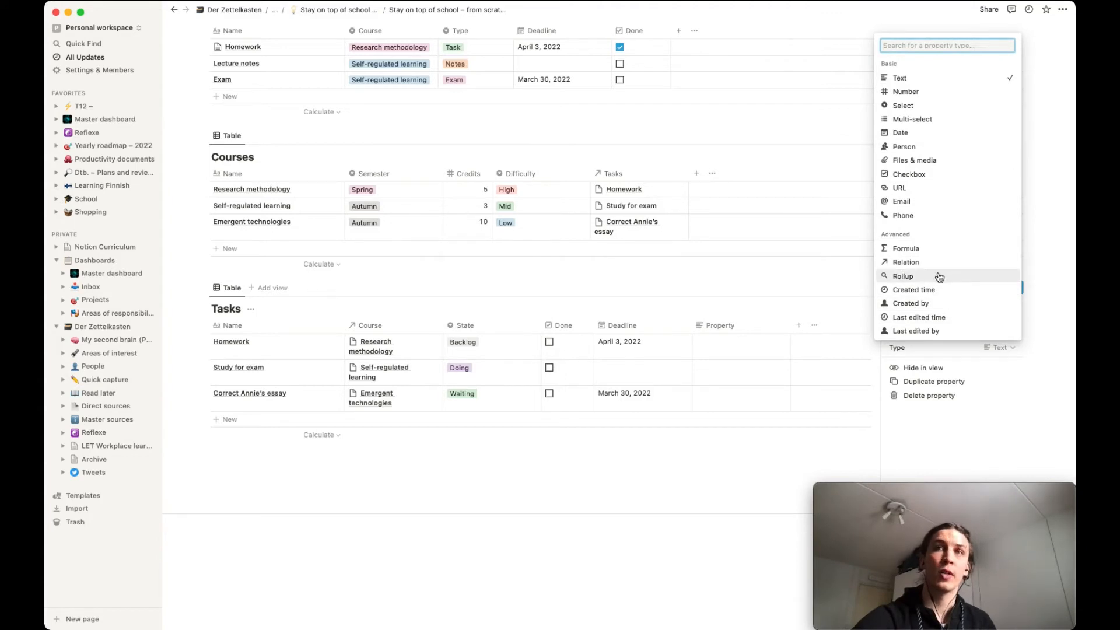
click(940, 277)
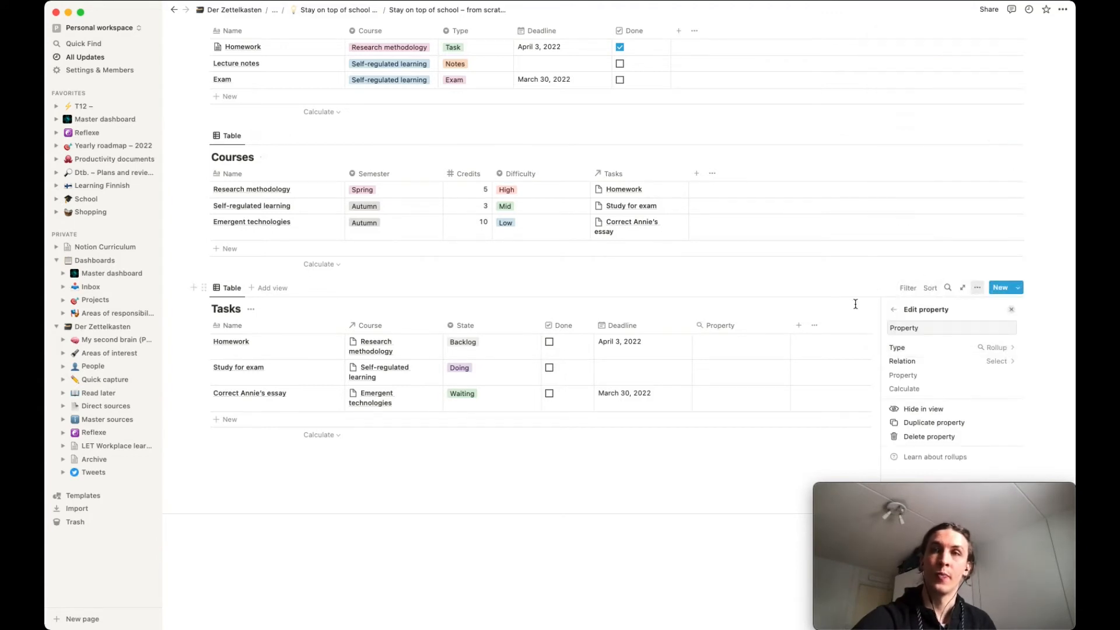
double_click(901, 327)
text(Difficulty)
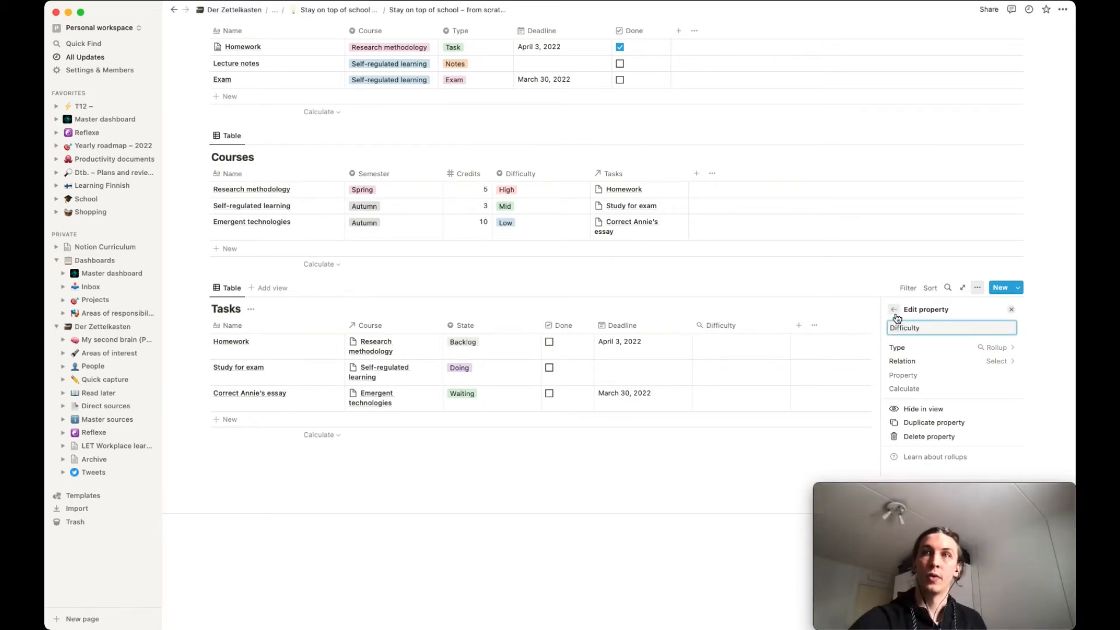
text(COurse)
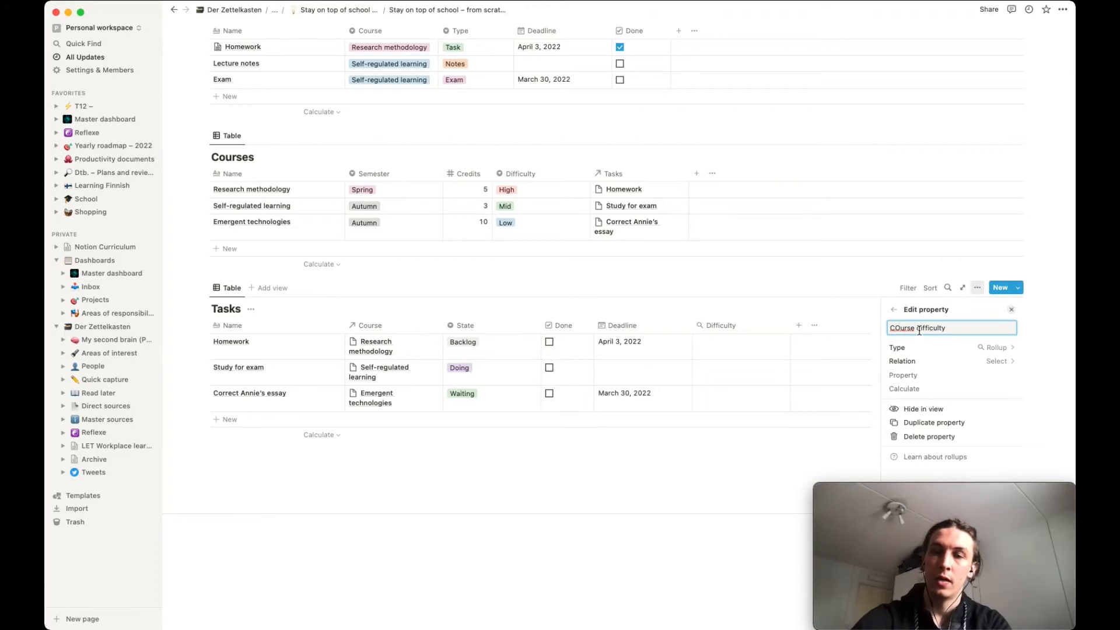
click(901, 329)
key(BackSpace)
text(o)
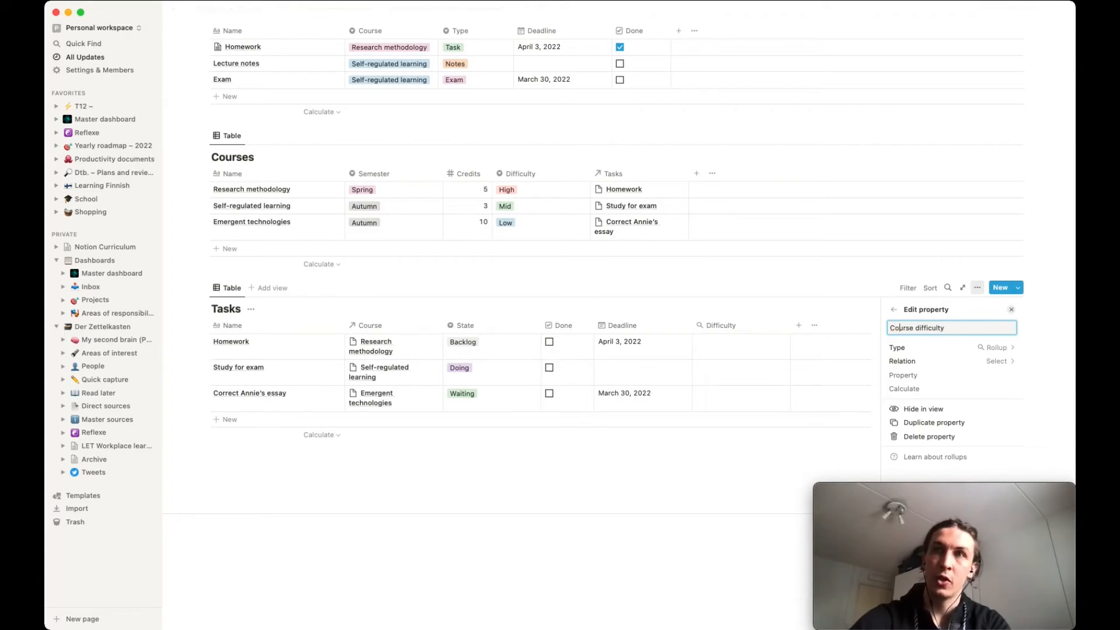
click(894, 309)
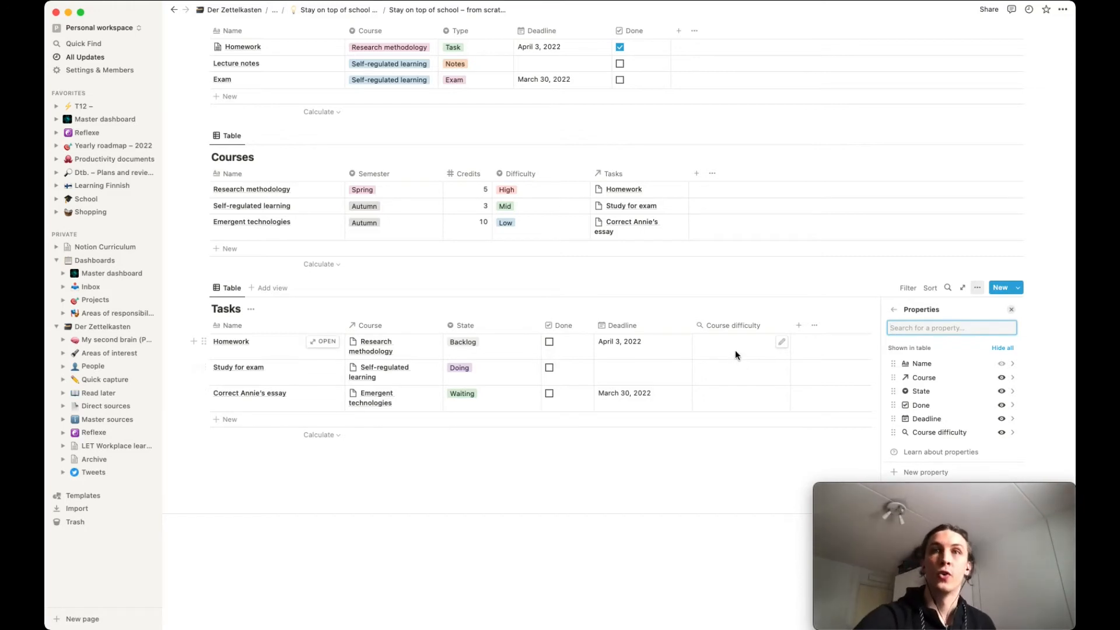
- Configure the Course difficulty rollup to show the Difficulty property through the Course relation, and narrow its column slightly
click(782, 344)
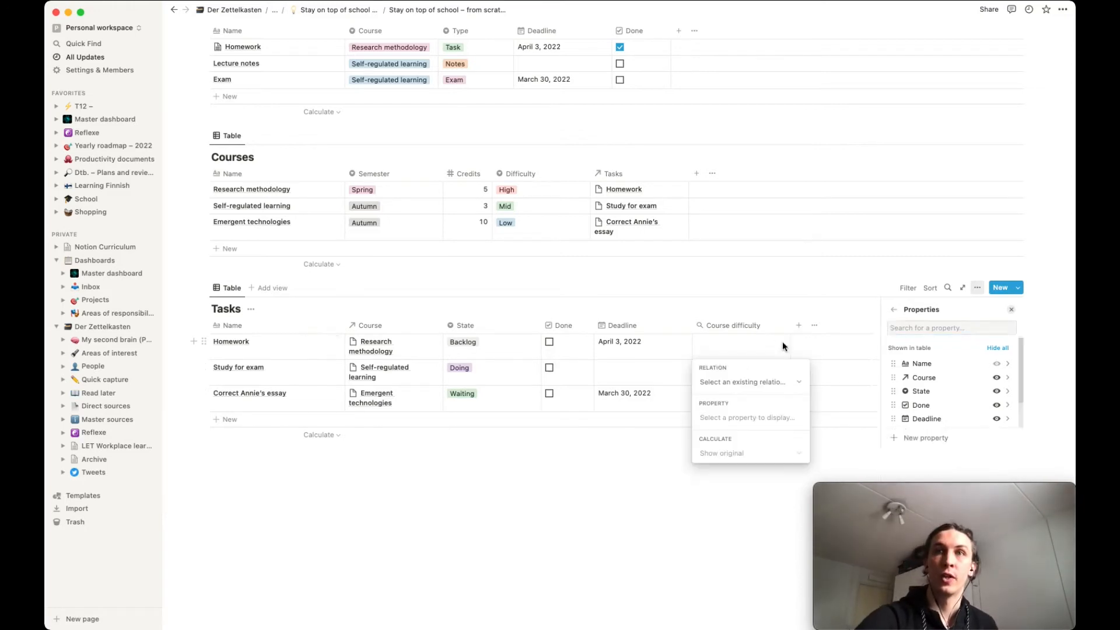
click(764, 383)
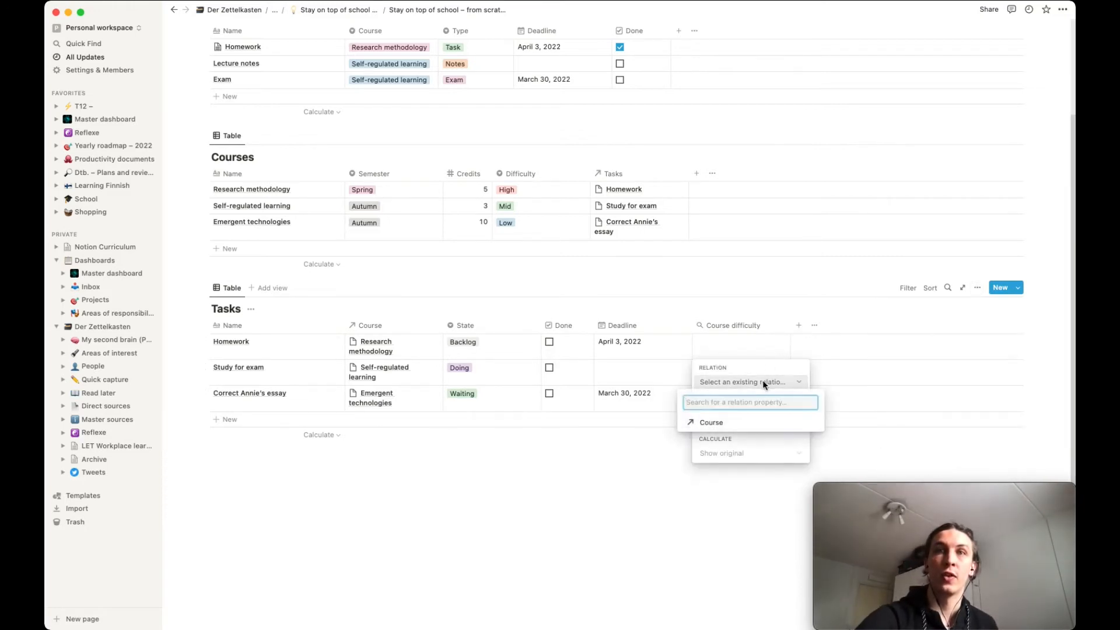
click(739, 427)
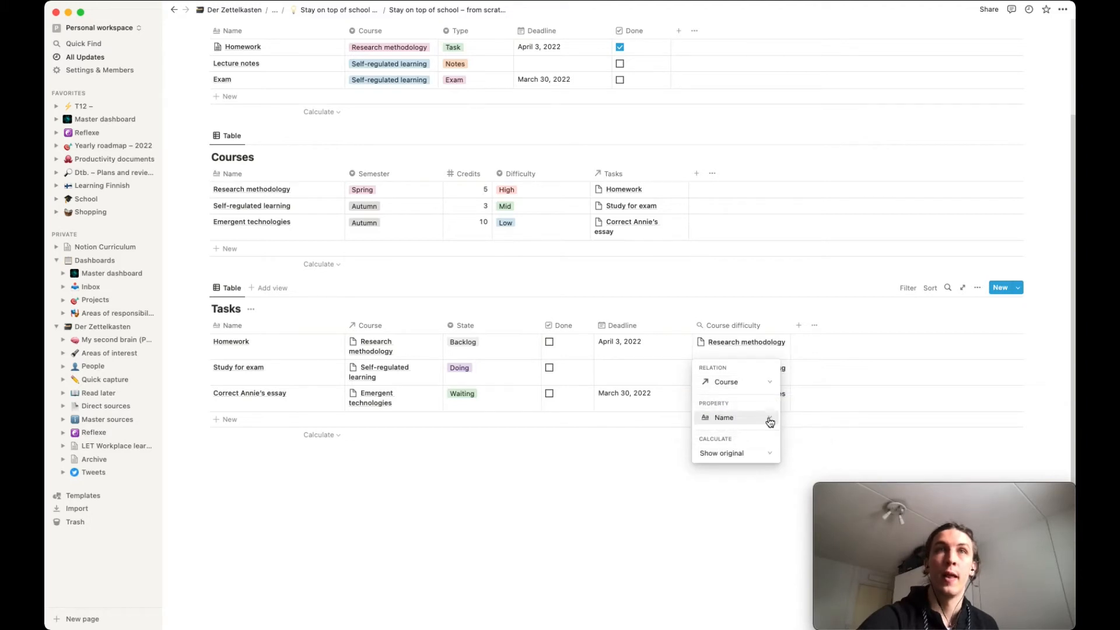
click(769, 419)
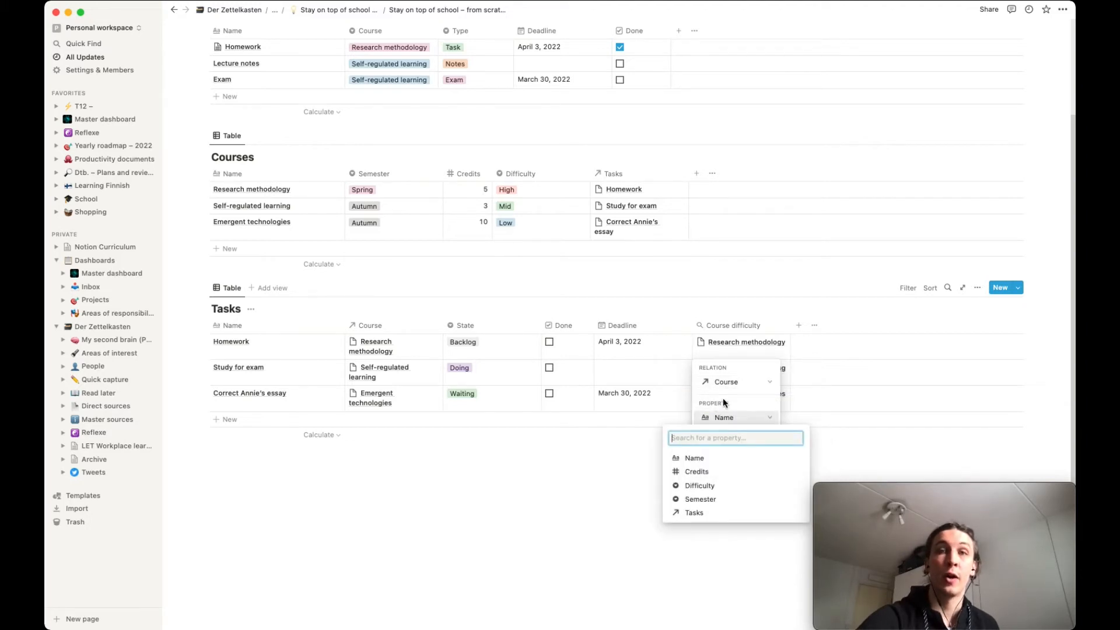
click(712, 488)
key(Escape)
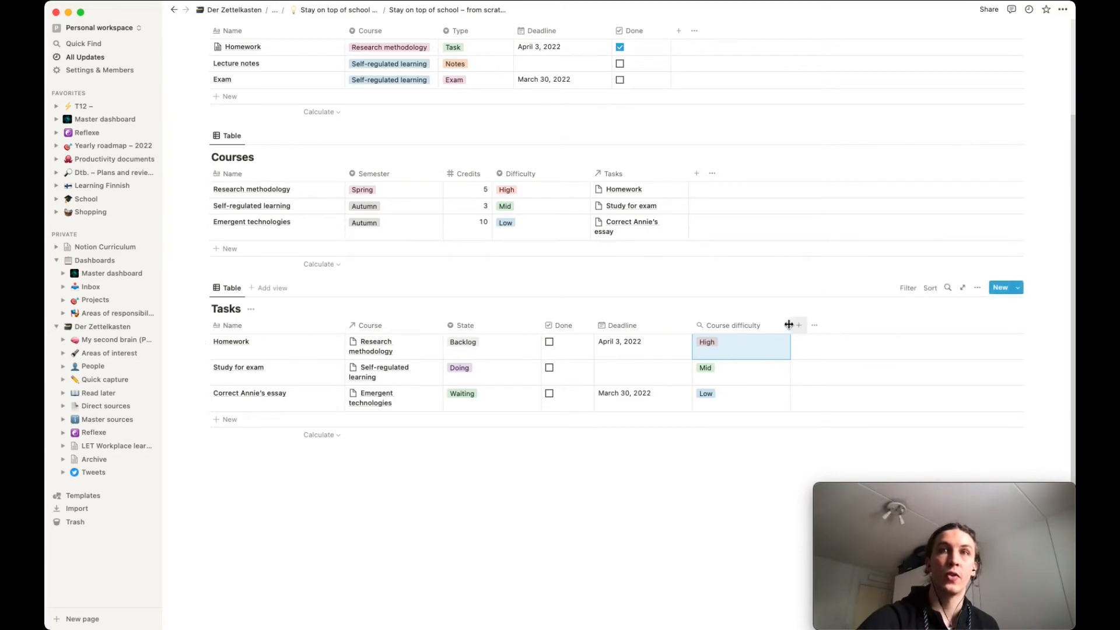
drag(789, 324, 774, 324)
- Create an inline database titled "Notes" below Tasks and name its first entry "Lecture notes"
scroll(689, 489, down, 1)
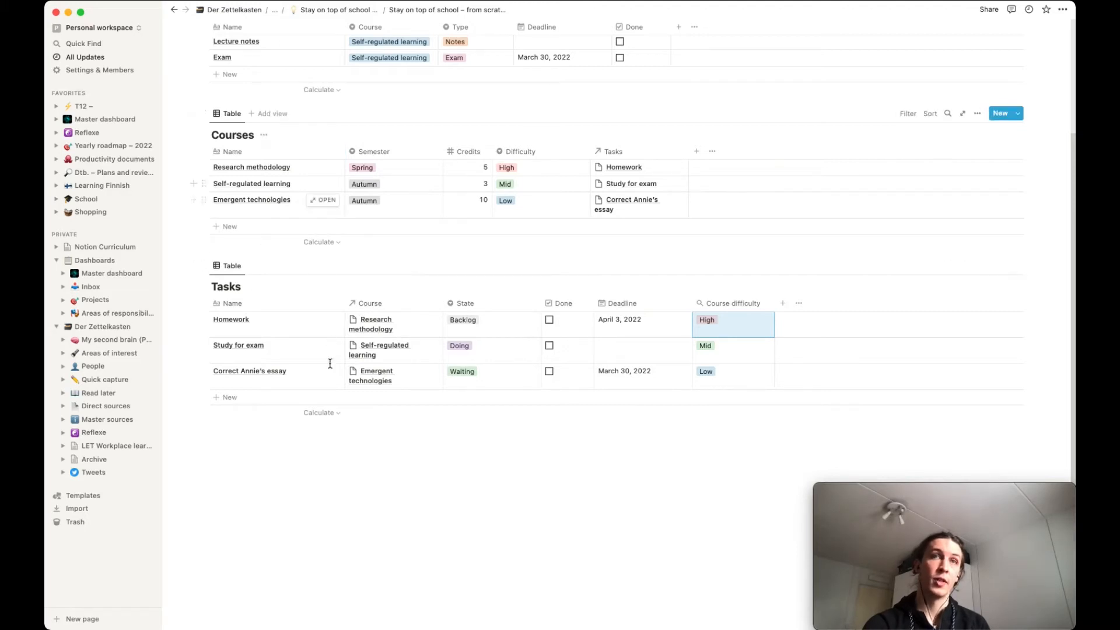
click(243, 426)
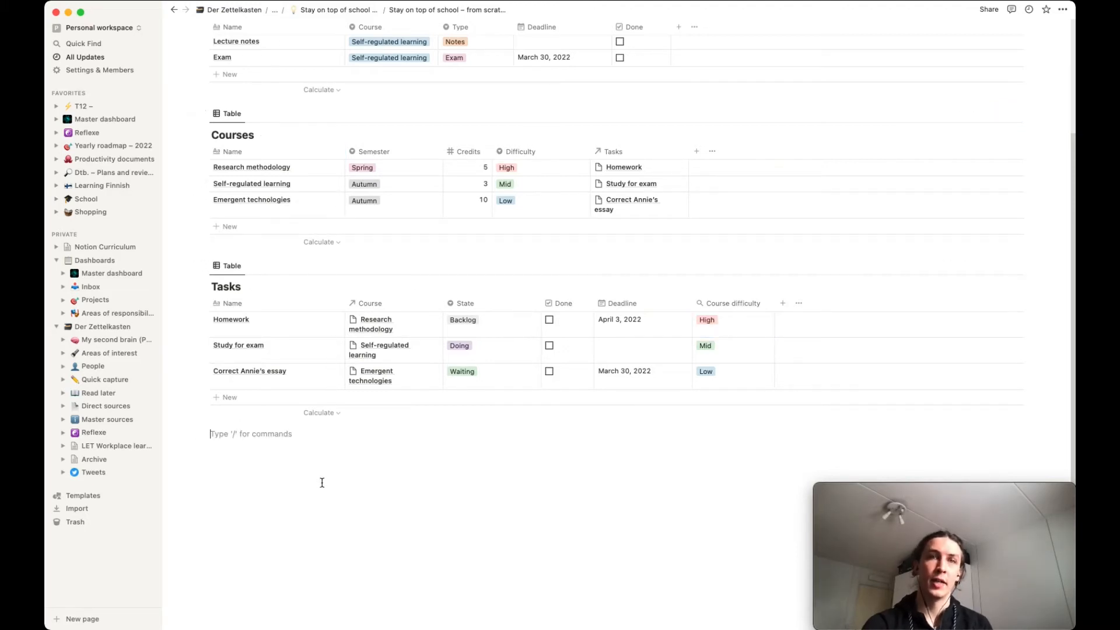
text(/)
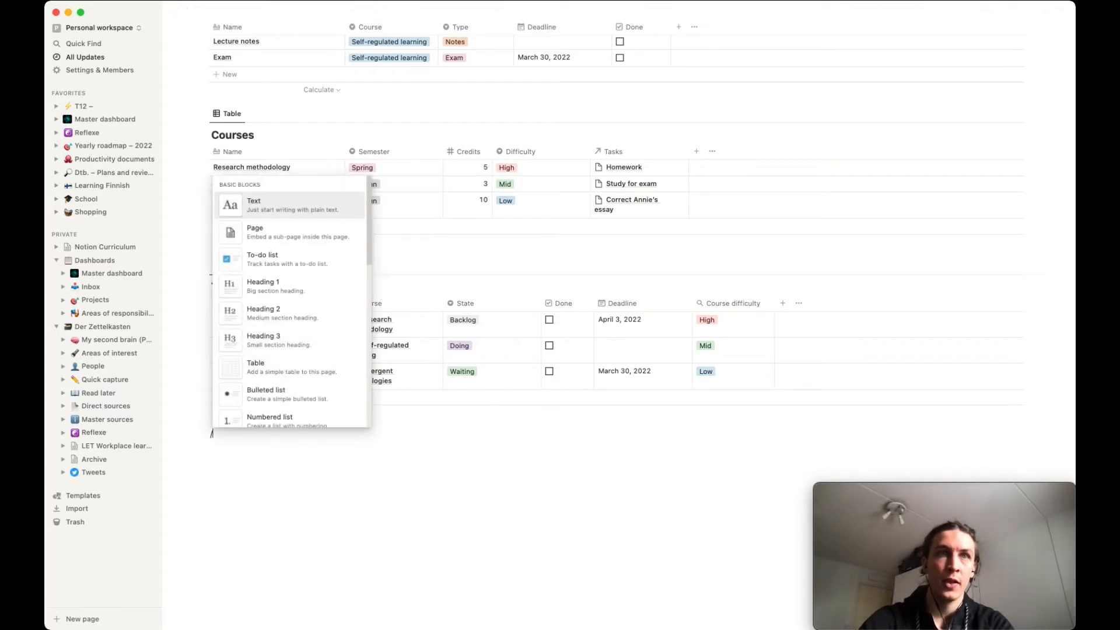
scroll(292, 350, down, 10)
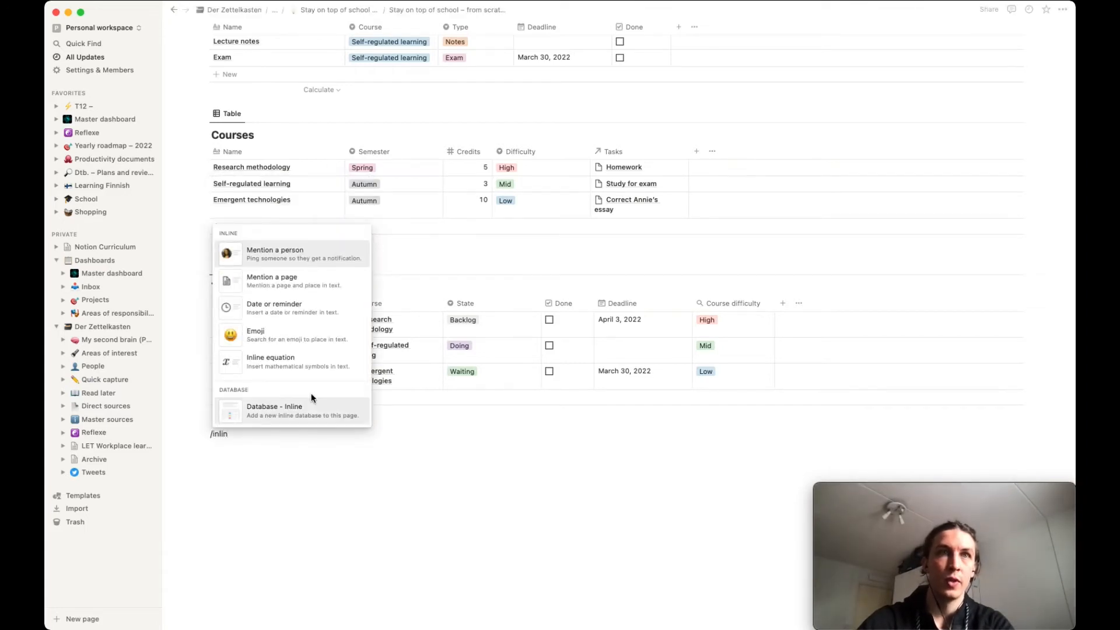
click(298, 413)
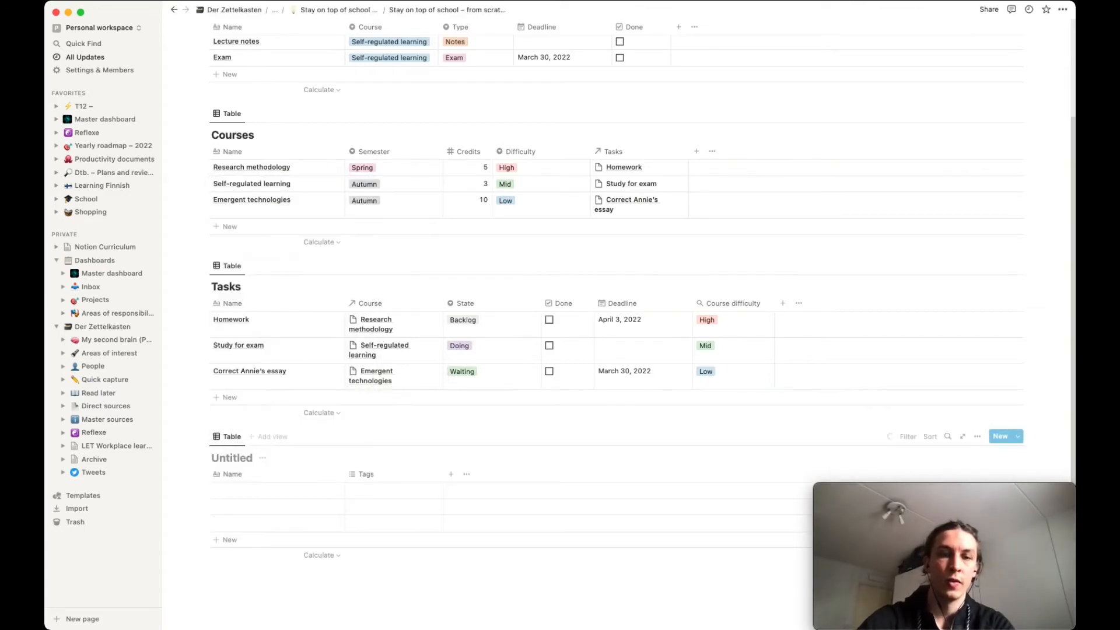
text(Notes)
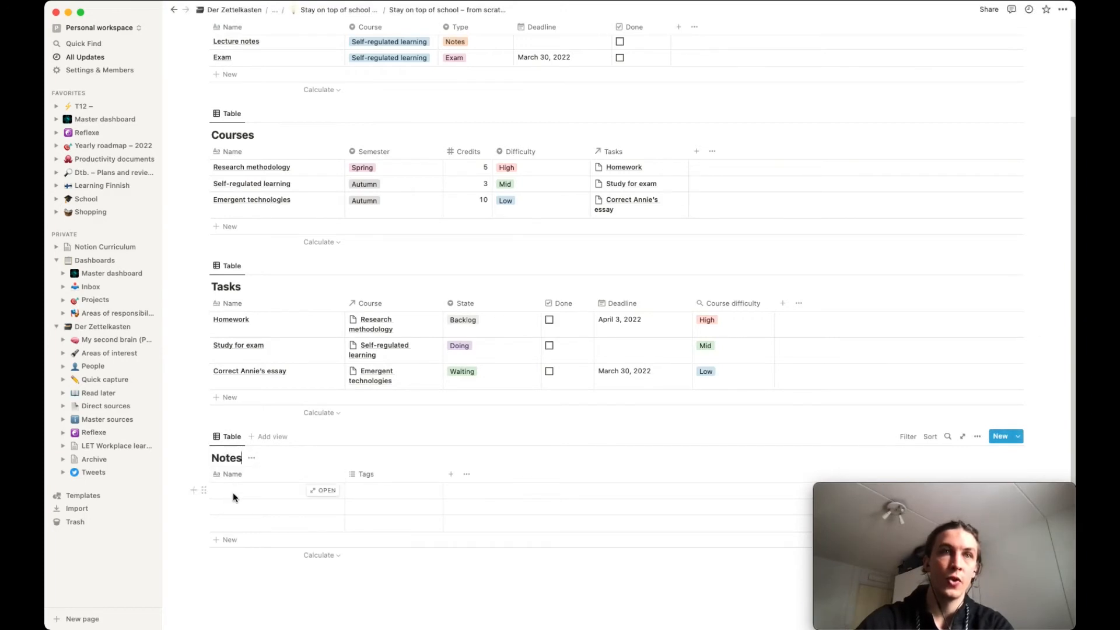
click(255, 491)
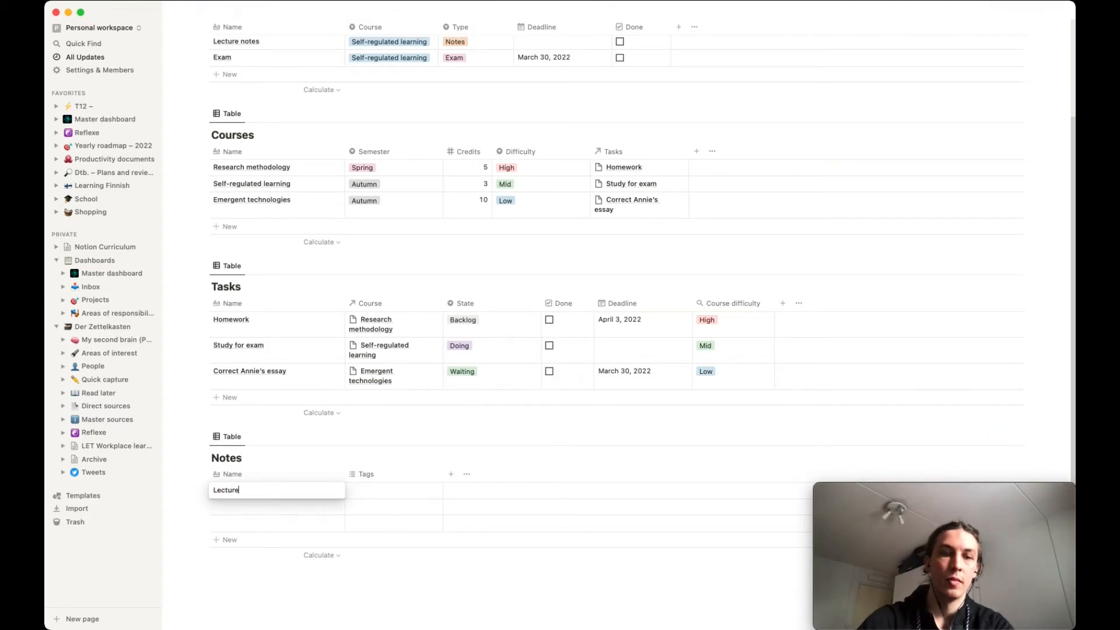
key(Escape)
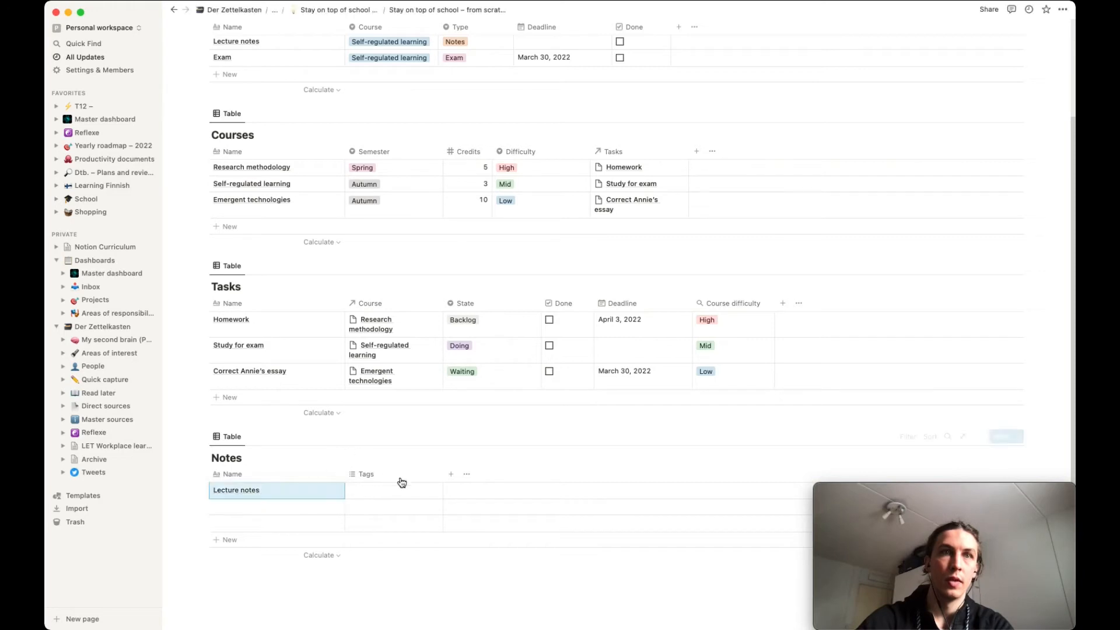
- Rename the Tags property in Notes to "Course" and change its type to a Relation linked to the Courses database
click(409, 474)
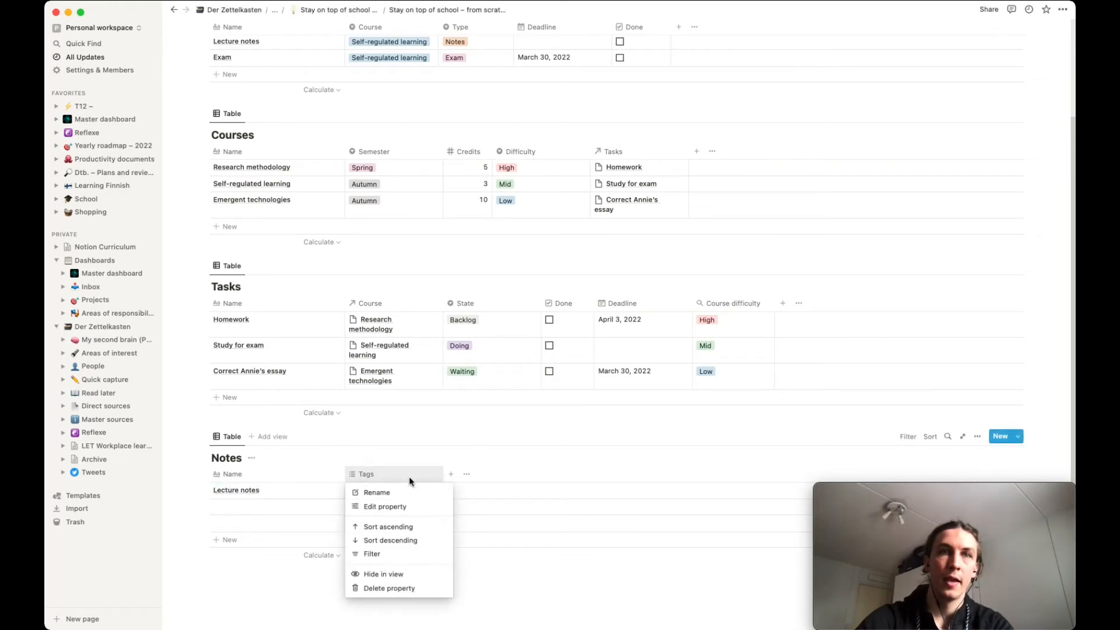
click(395, 506)
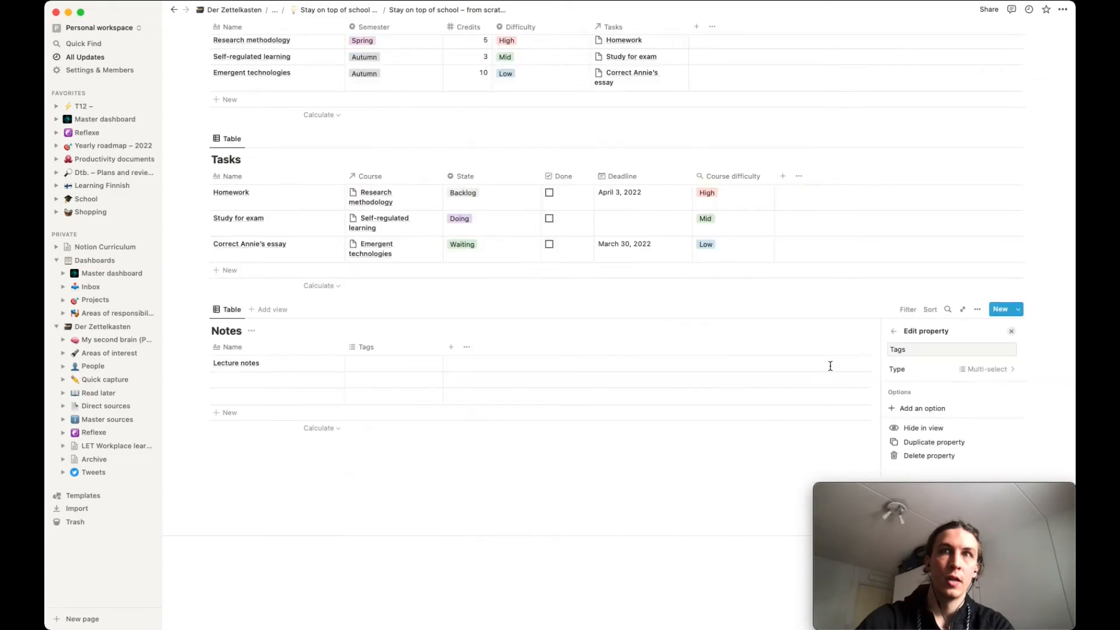
double_click(900, 348)
text(Course)
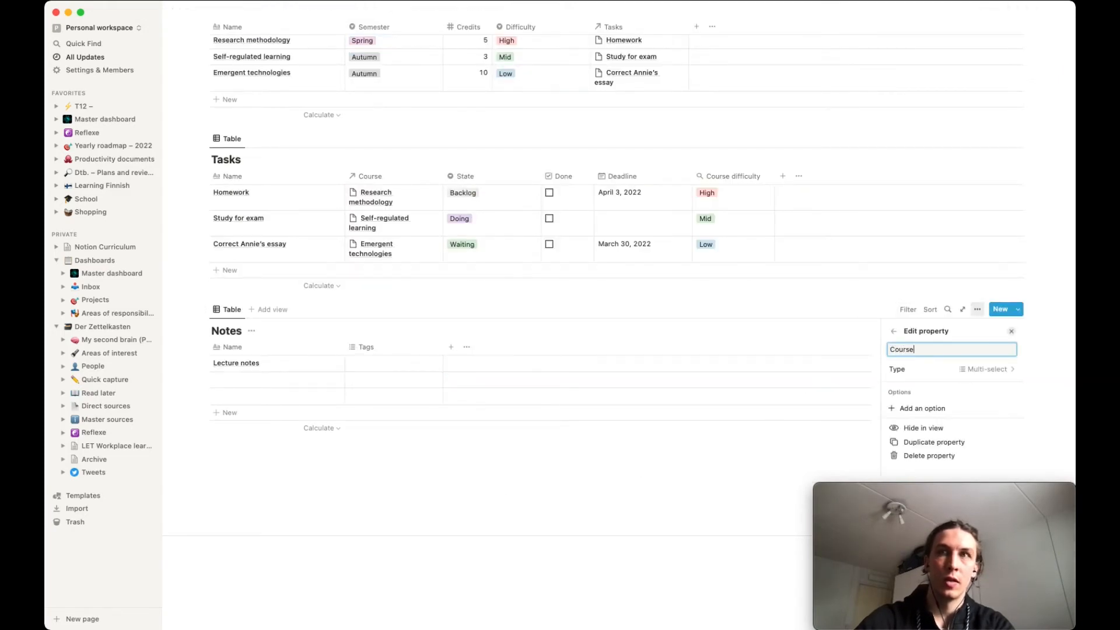
click(1003, 367)
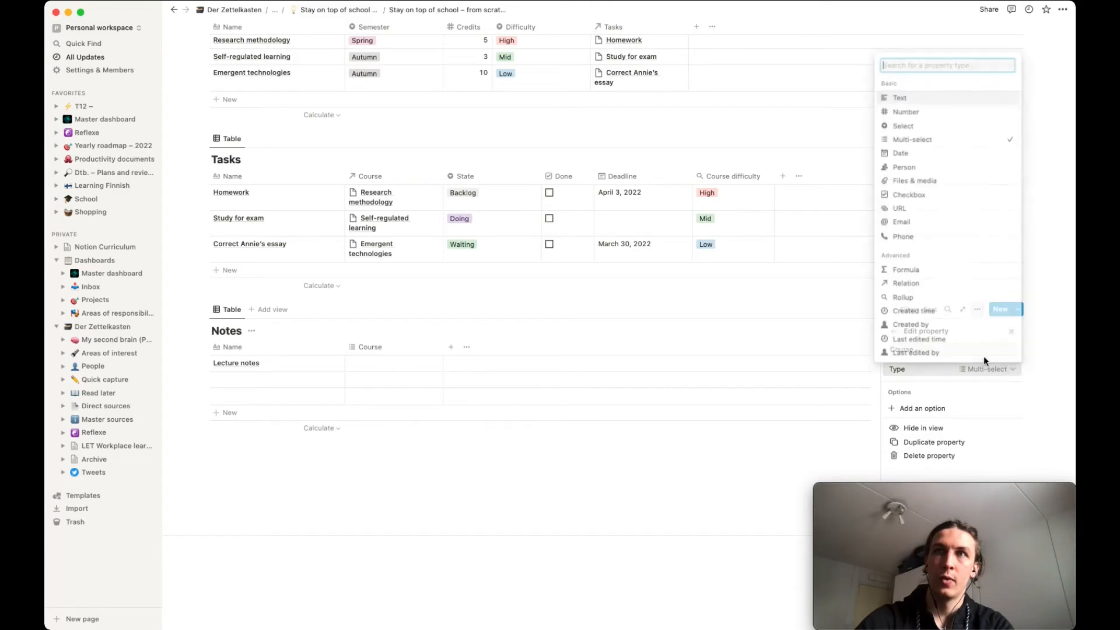
click(923, 286)
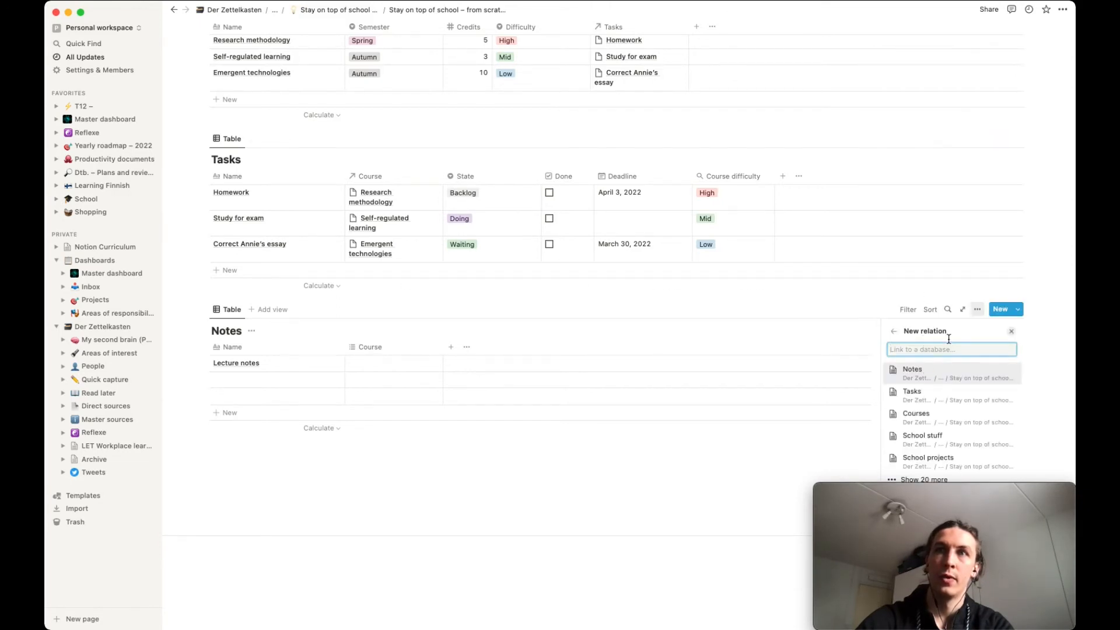
text(courses)
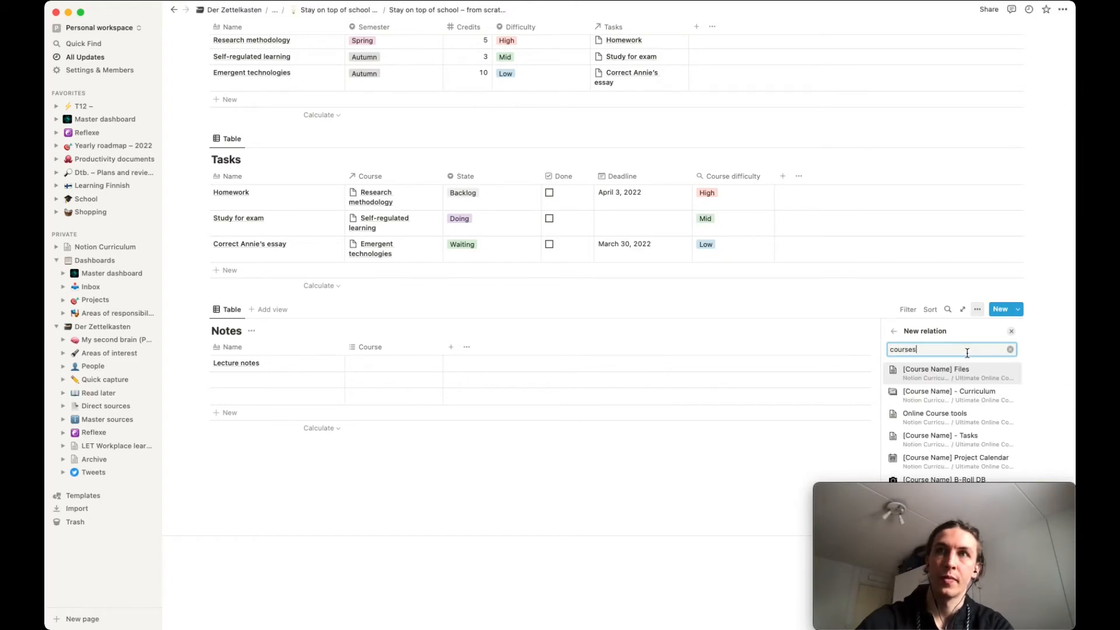
click(954, 368)
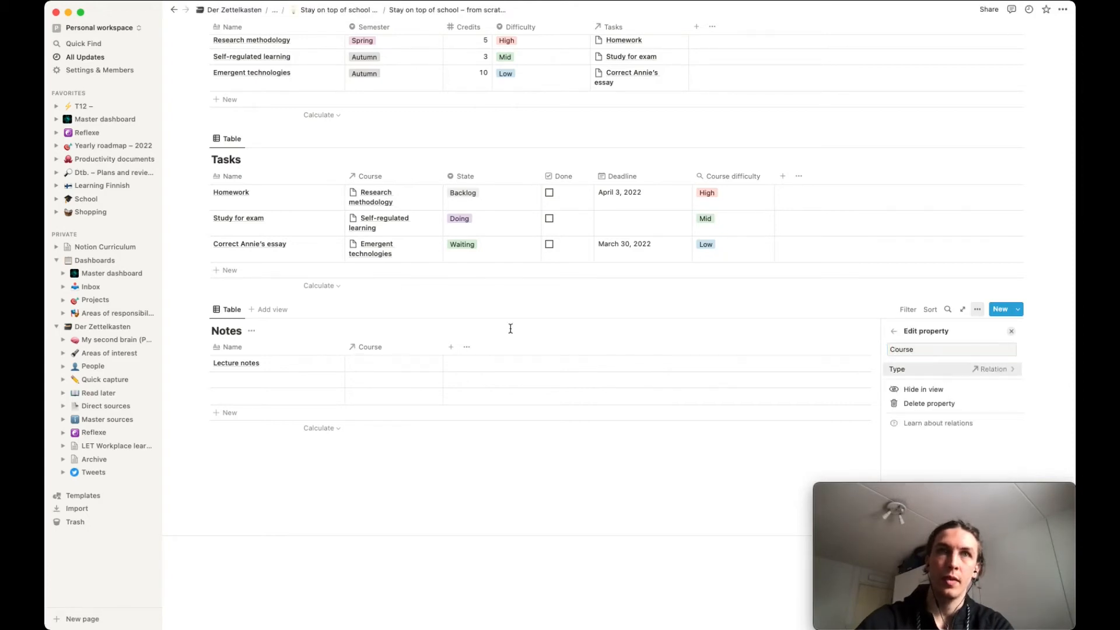
click(396, 326)
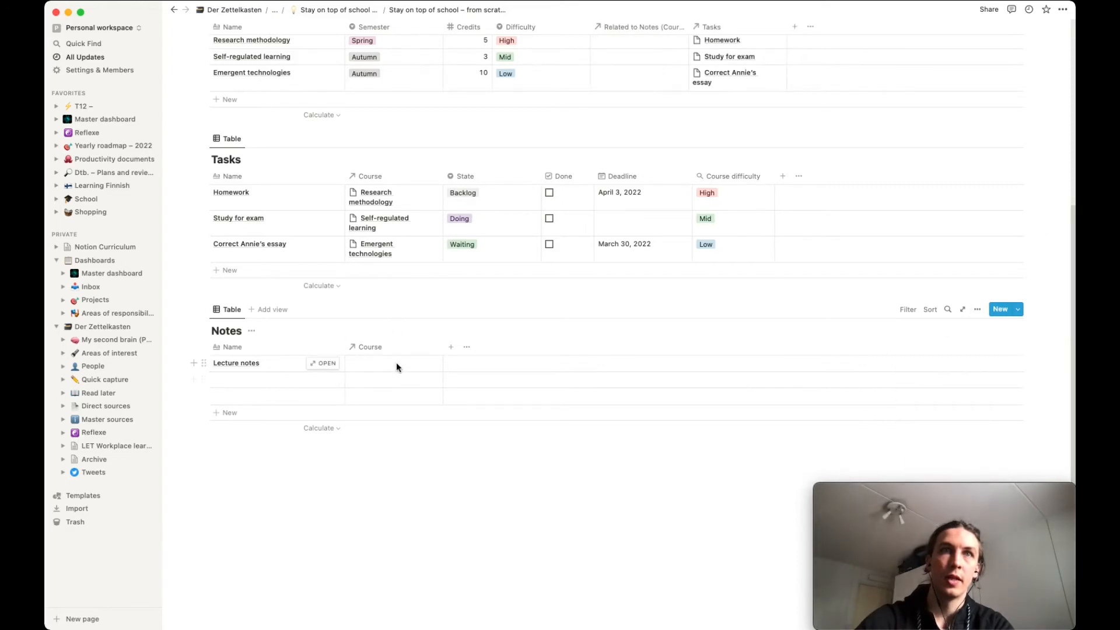
- Link the Lecture notes entry to the Emergent technologies course and narrow the Course column in Notes
click(397, 363)
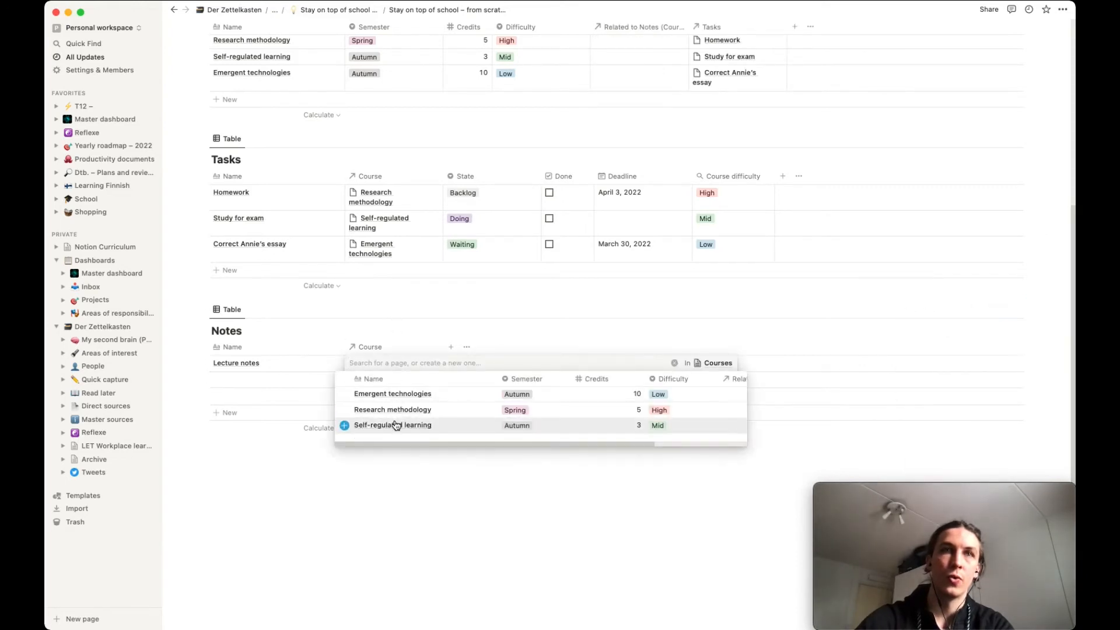
click(367, 402)
key(Escape)
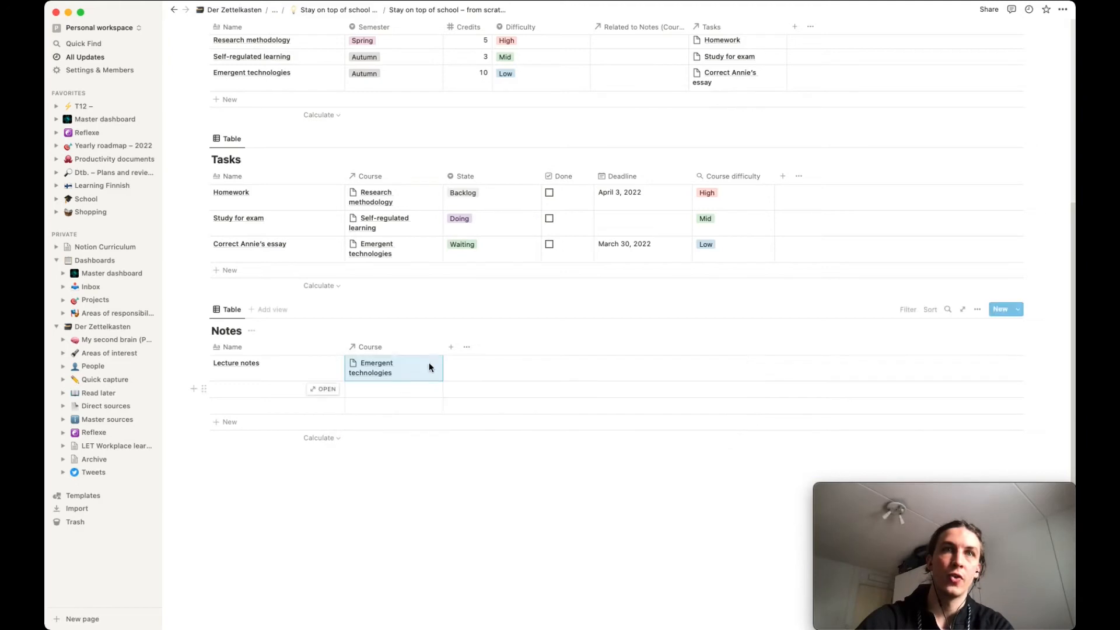
drag(431, 353, 417, 354)
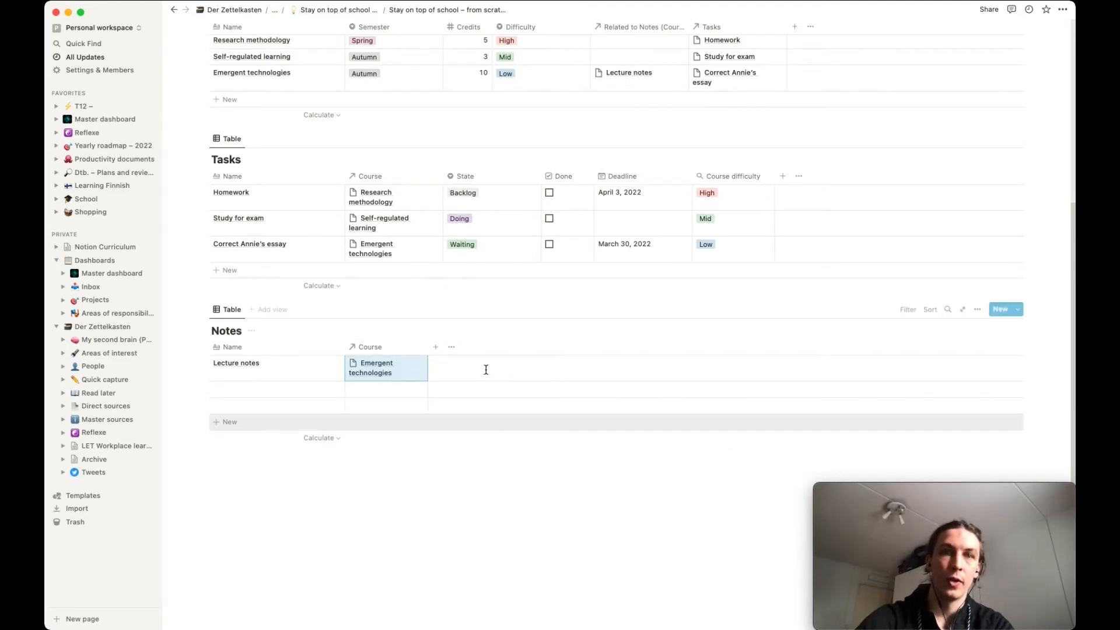
- Add a new property named "State" to the Notes database and set its type to Select
click(451, 348)
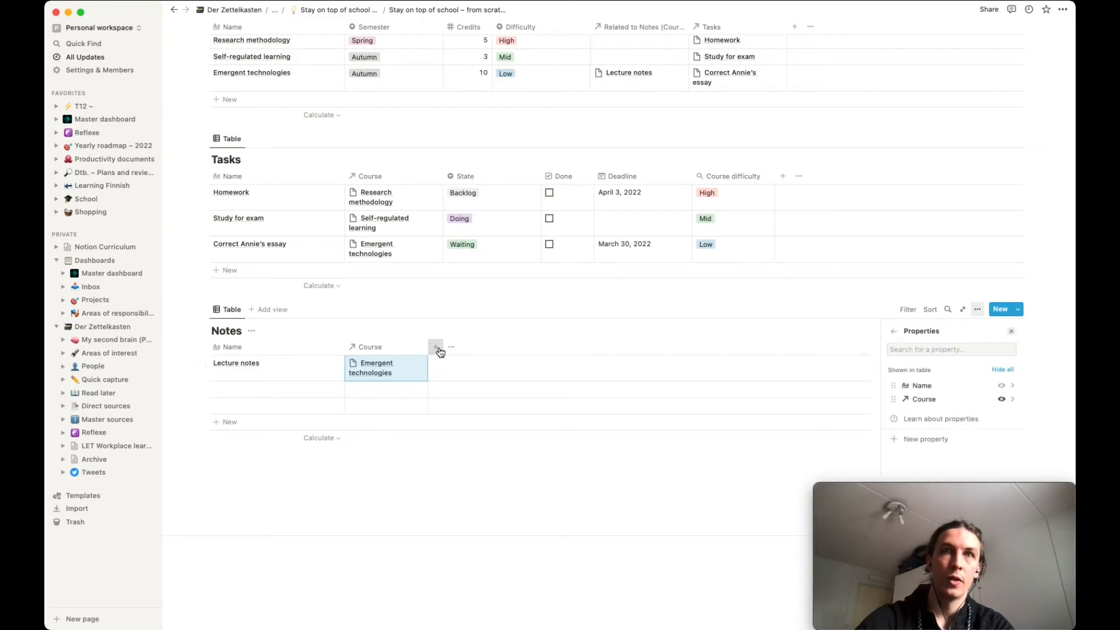
click(434, 348)
click(468, 346)
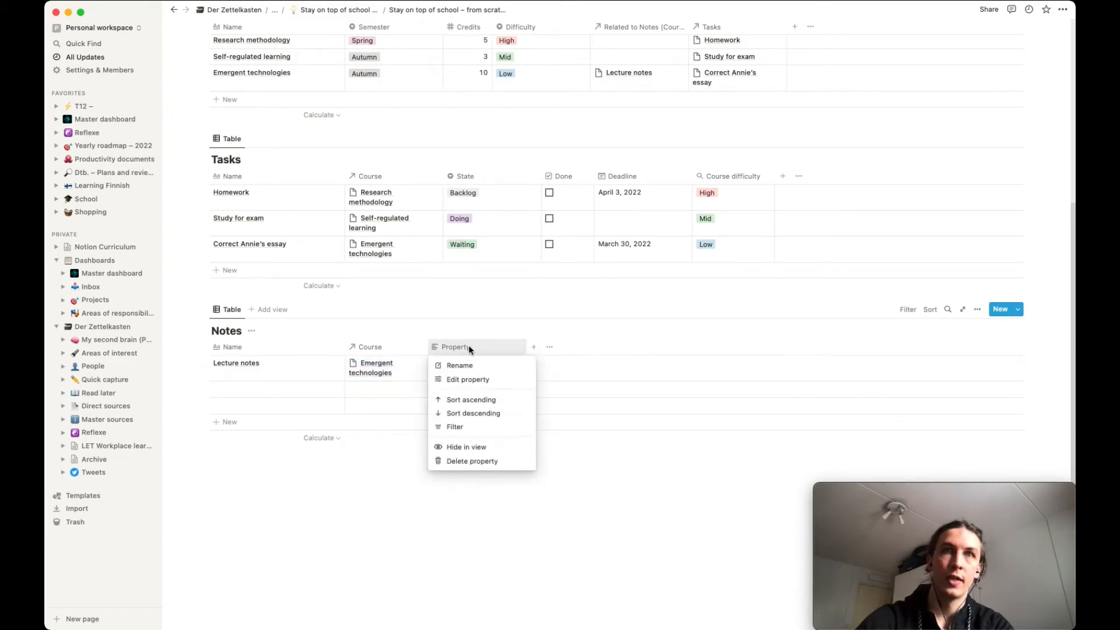
click(470, 380)
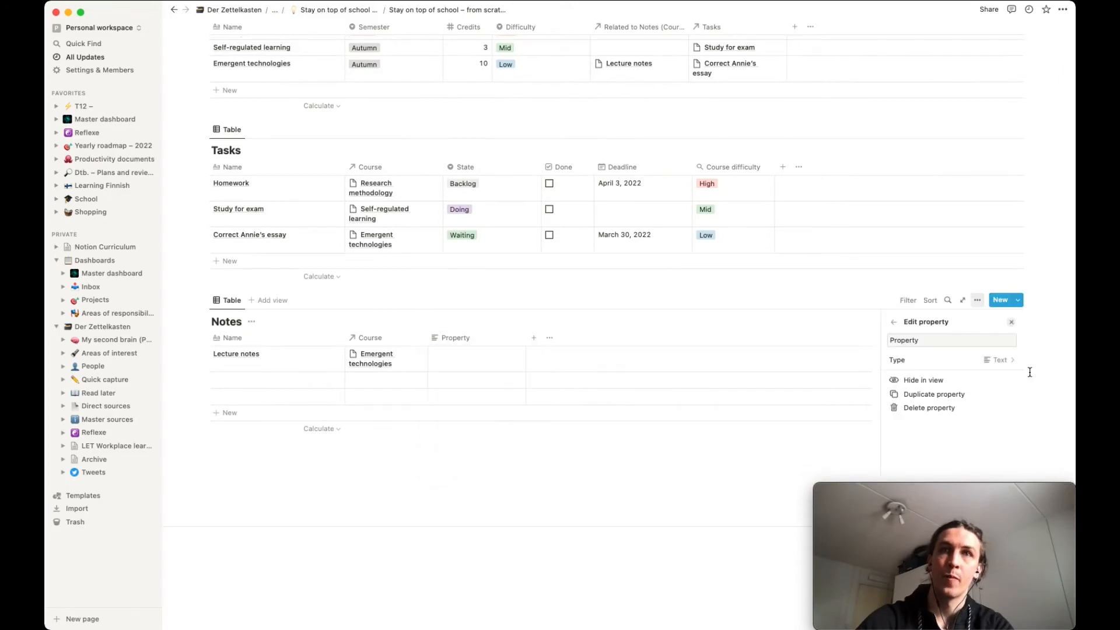
double_click(906, 341)
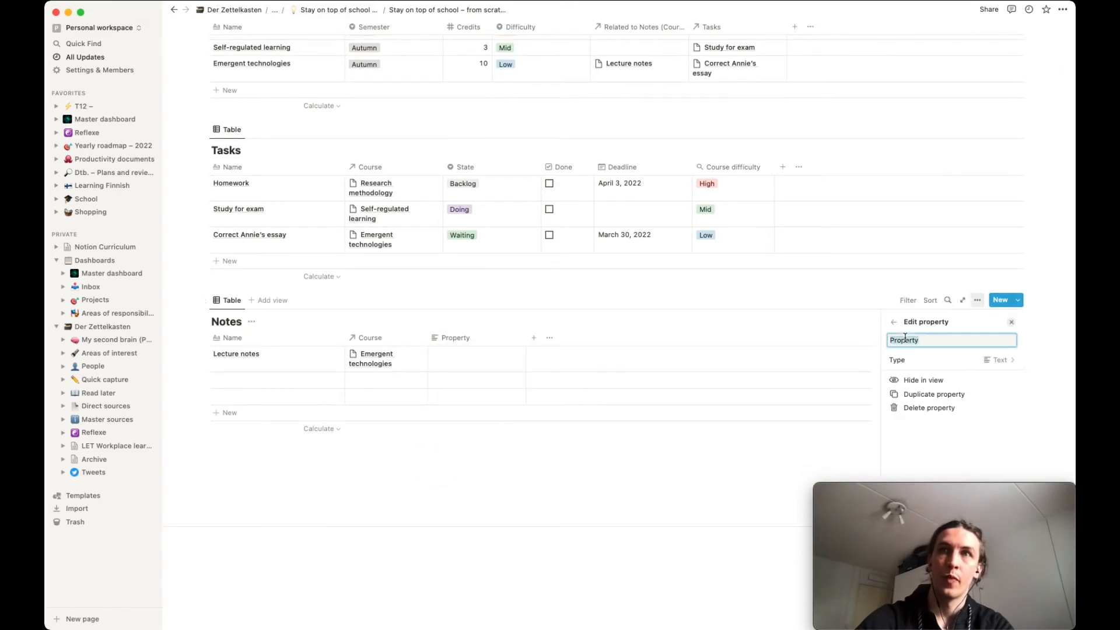
text(State)
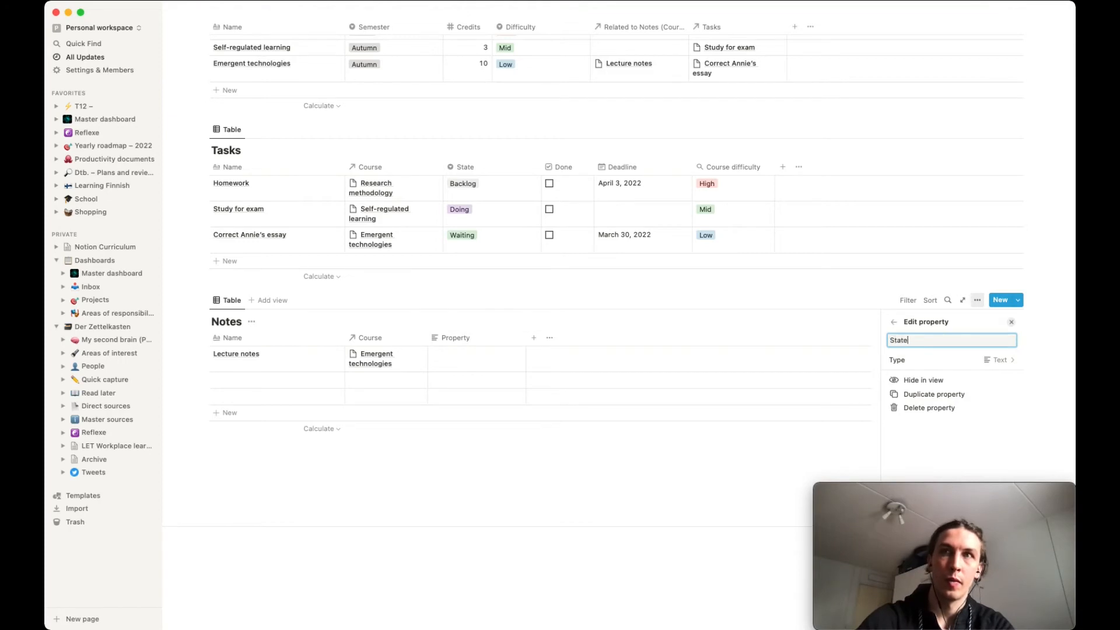
click(989, 359)
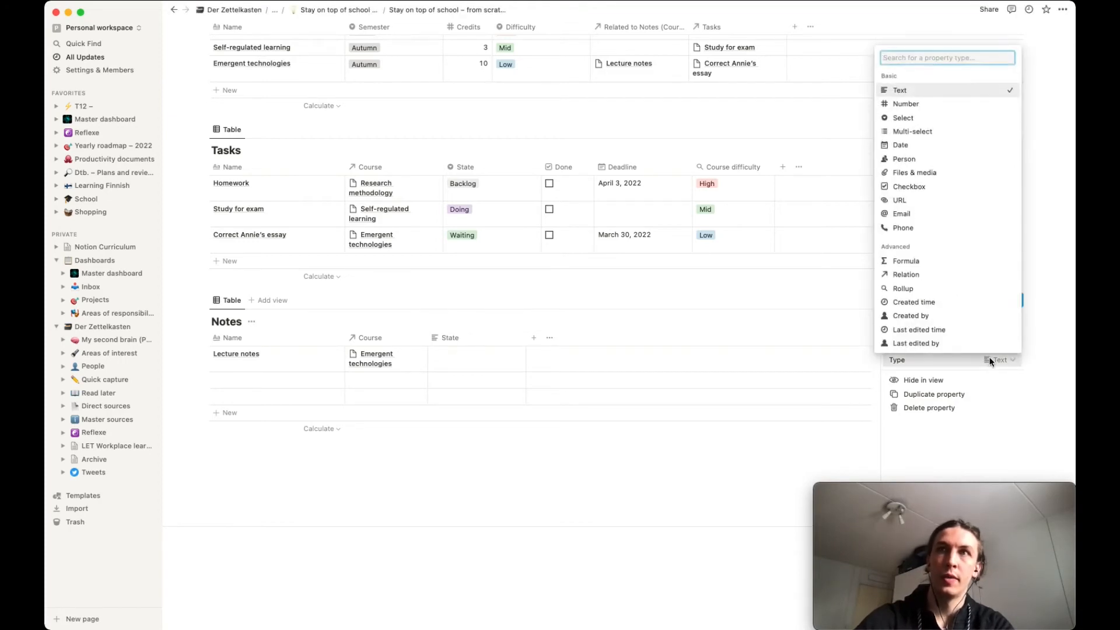
click(904, 118)
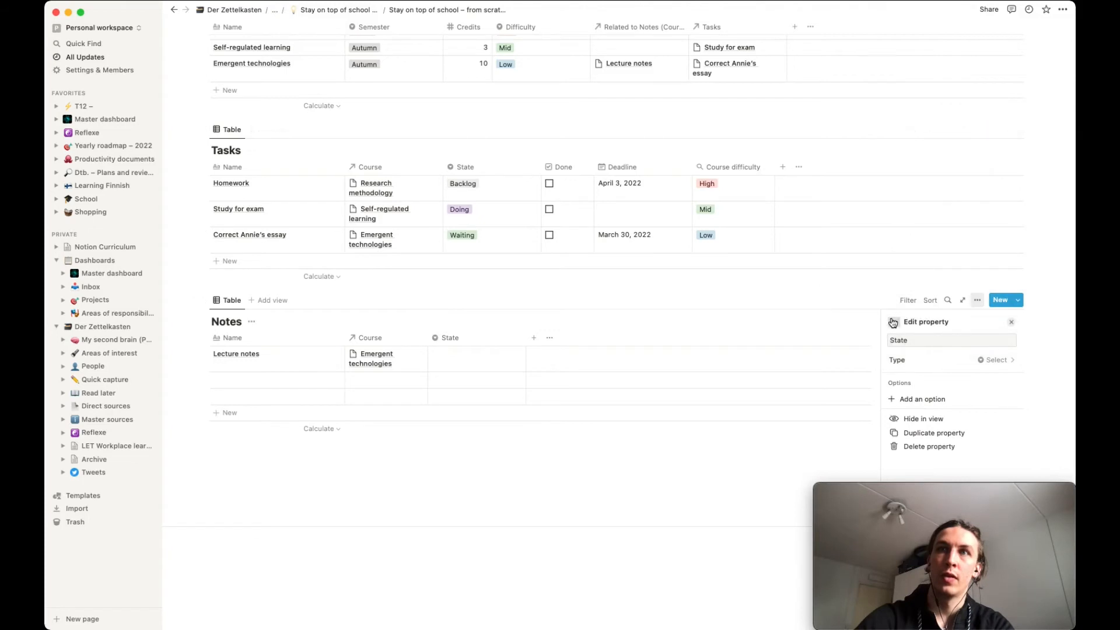
click(892, 322)
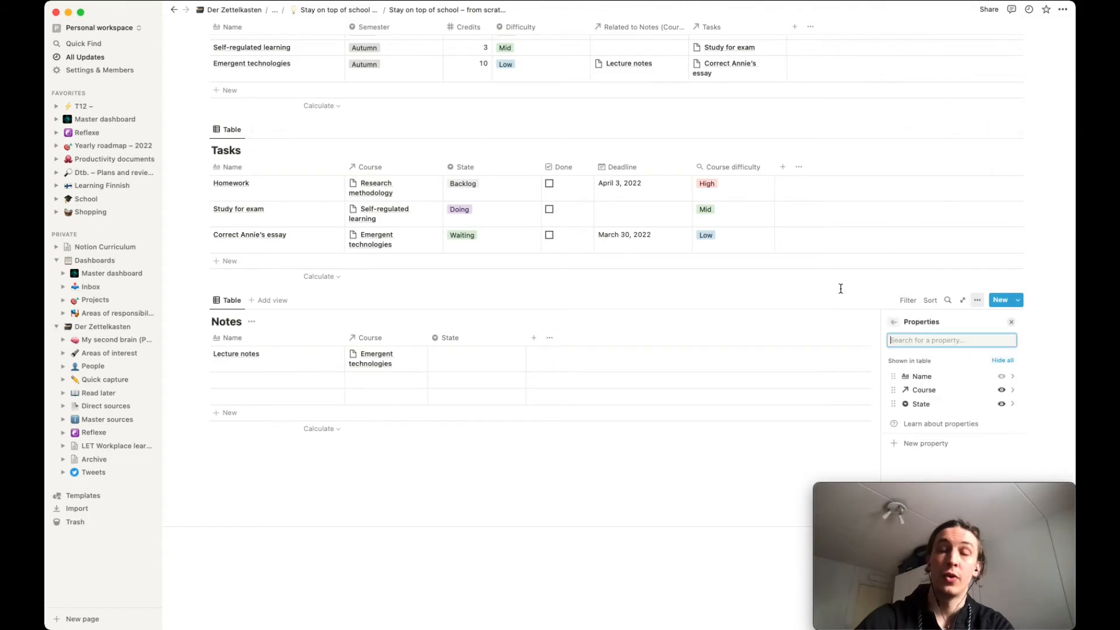
click(814, 309)
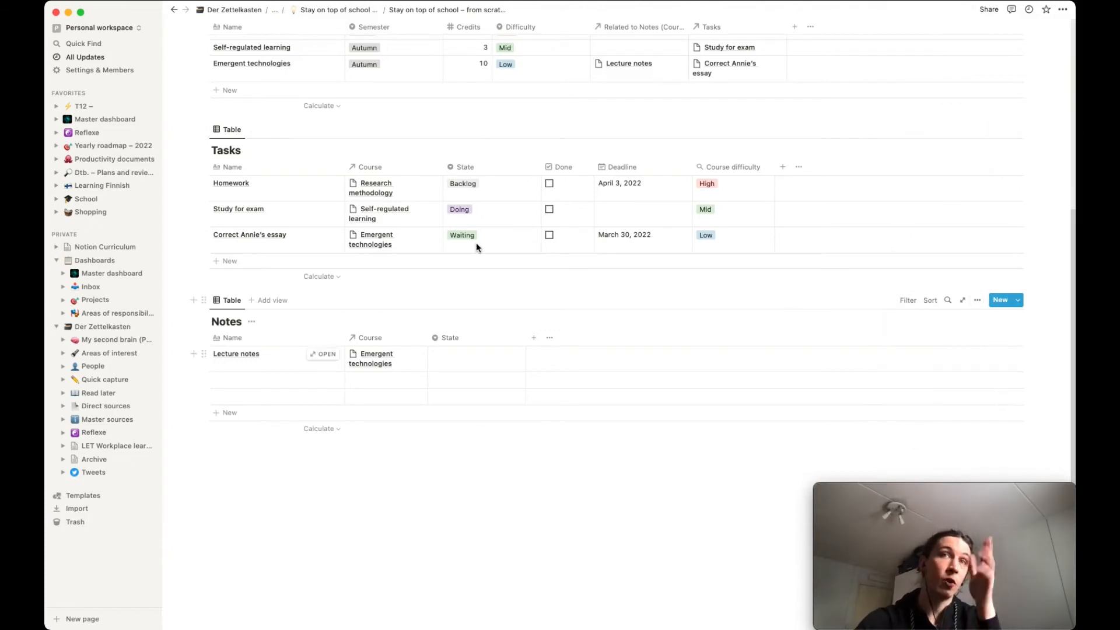
- Create the State option "Quick capture" on the Lecture notes entry in Notes
scroll(495, 314, up, 8)
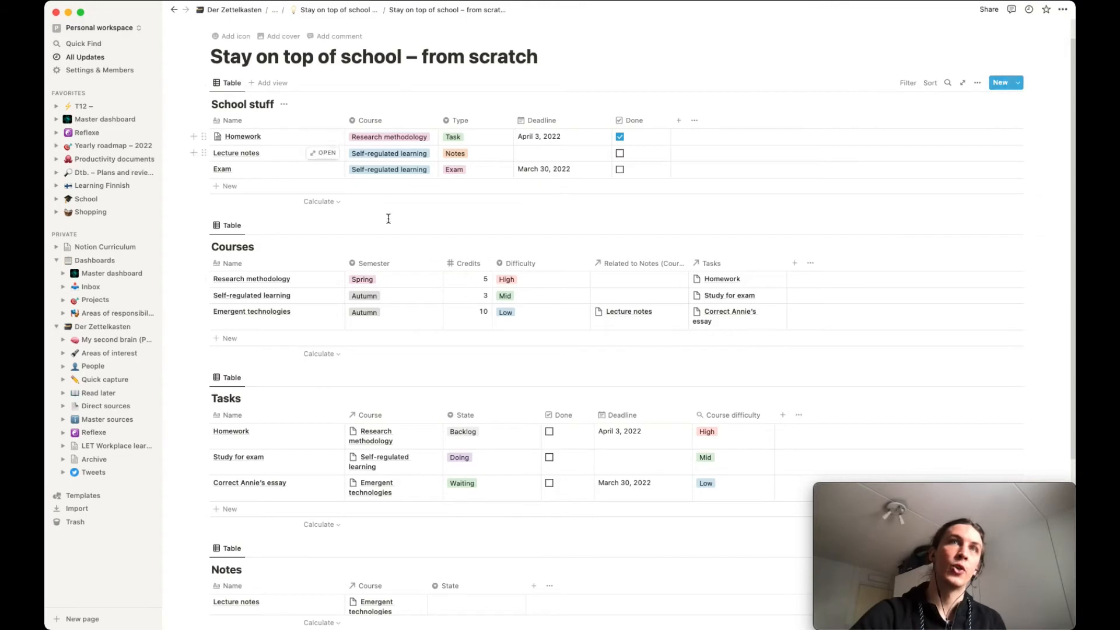
scroll(191, 389, down, 4)
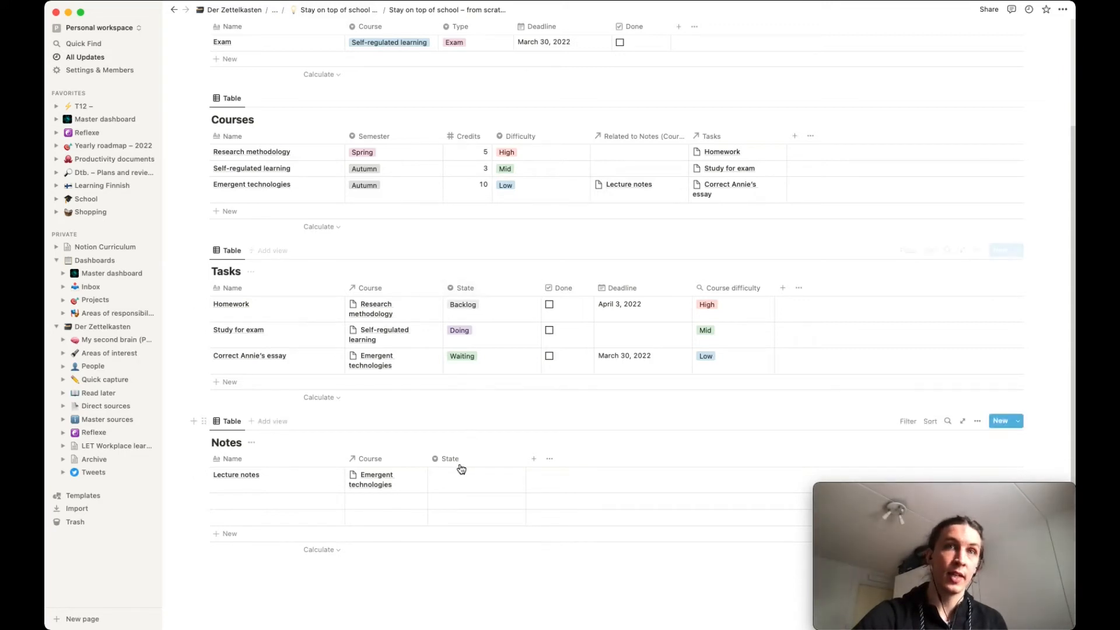
click(490, 357)
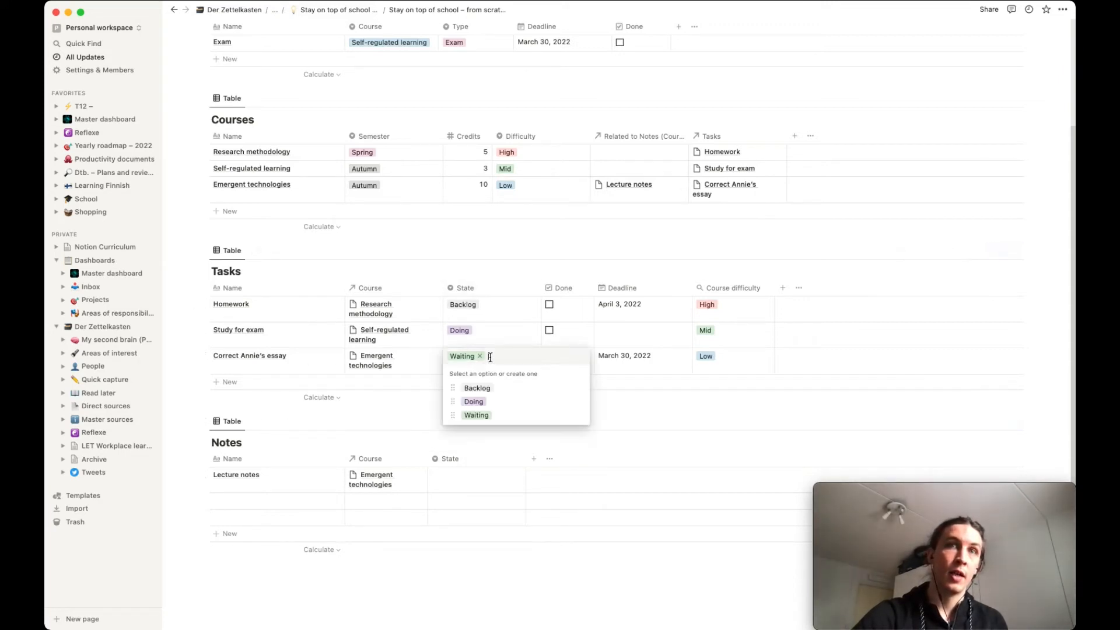
key(Escape)
click(446, 479)
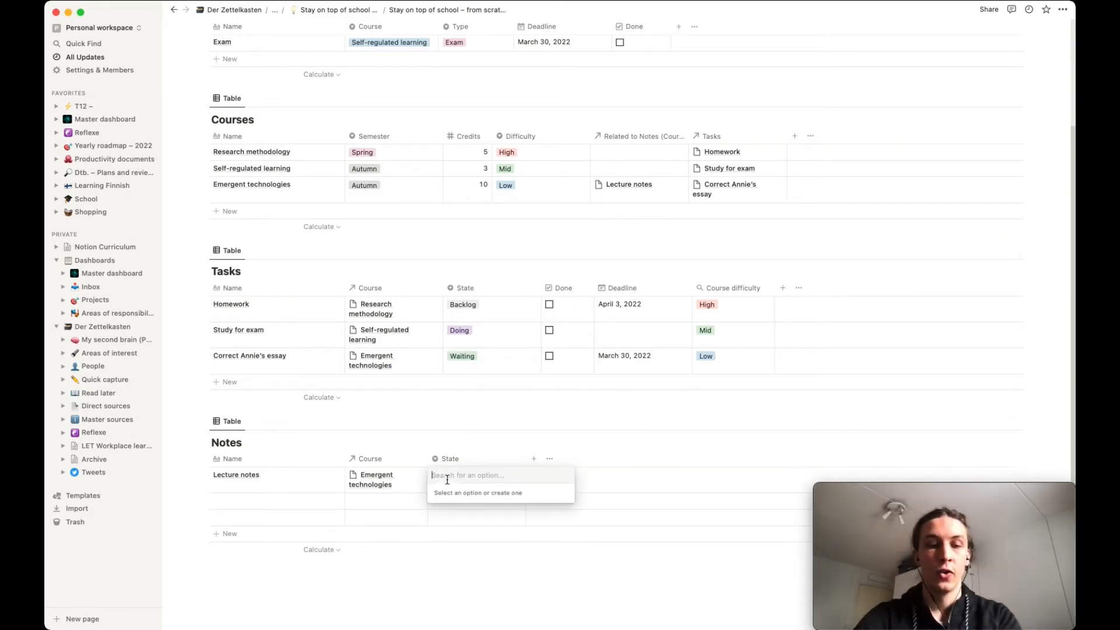
text(Quick)
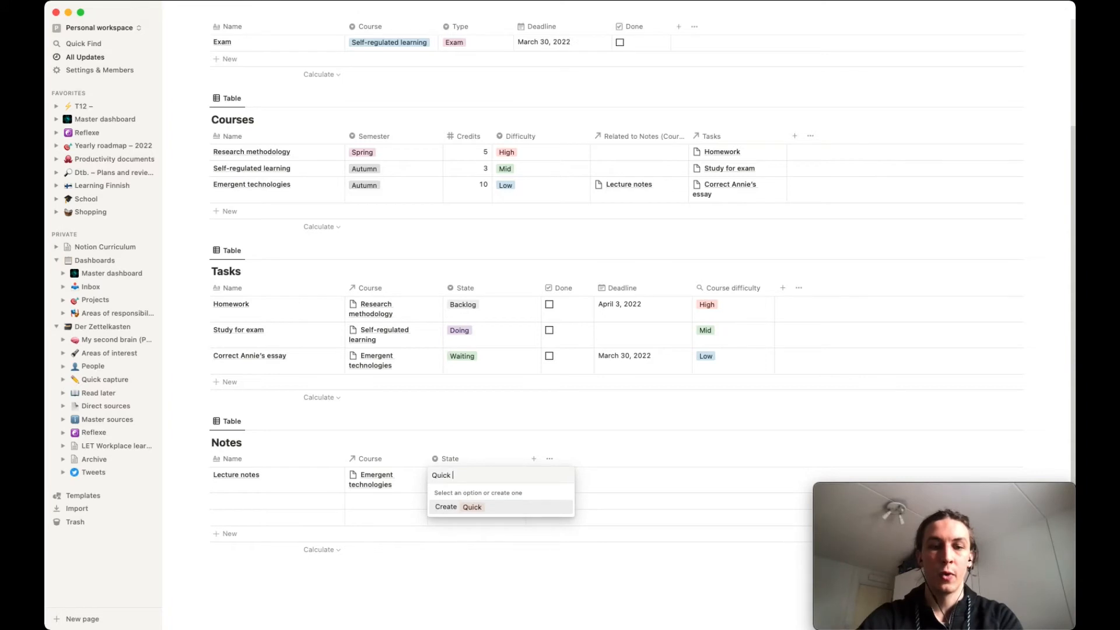
text( capture)
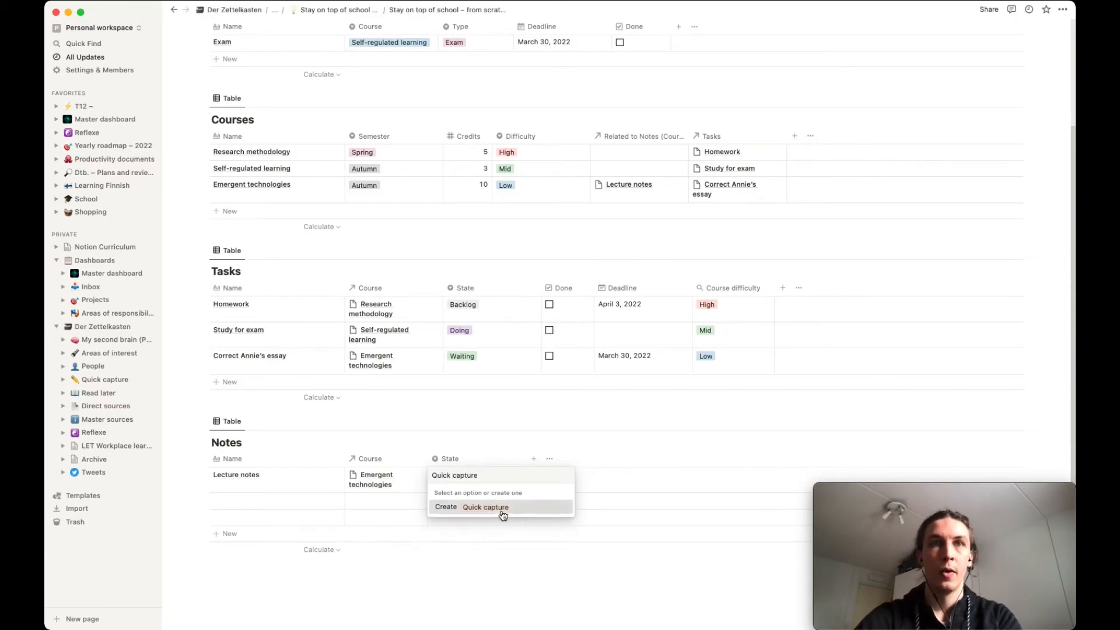
click(497, 509)
- Create the further State options "Reference added" and "Finished" on the Lecture notes entry, ending with Finished selected
click(489, 483)
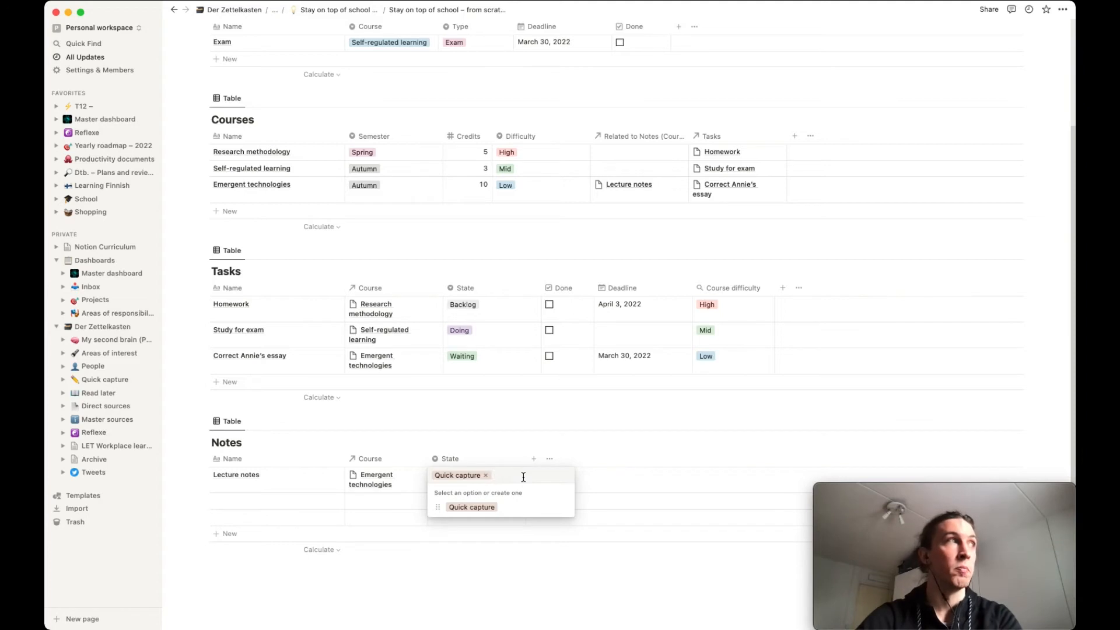
text(R)
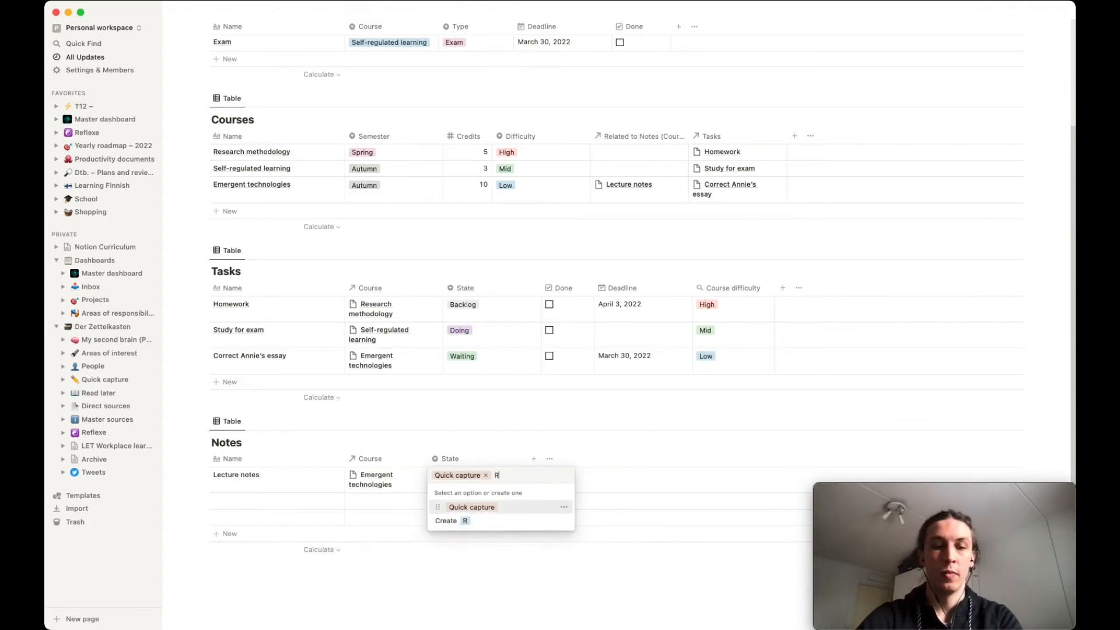
text(eference added)
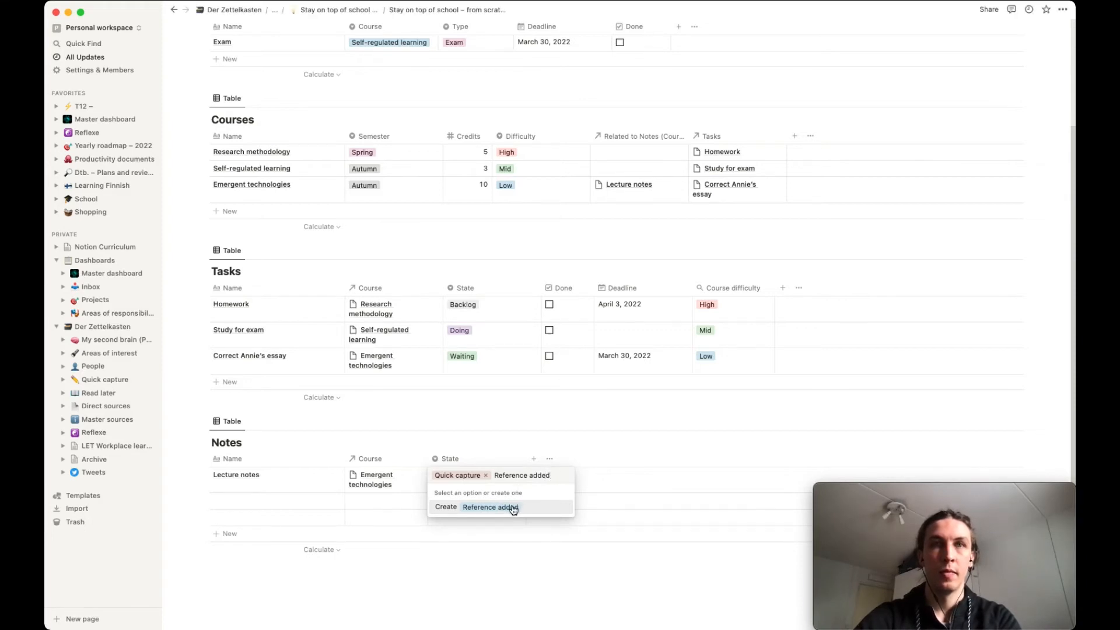
click(511, 507)
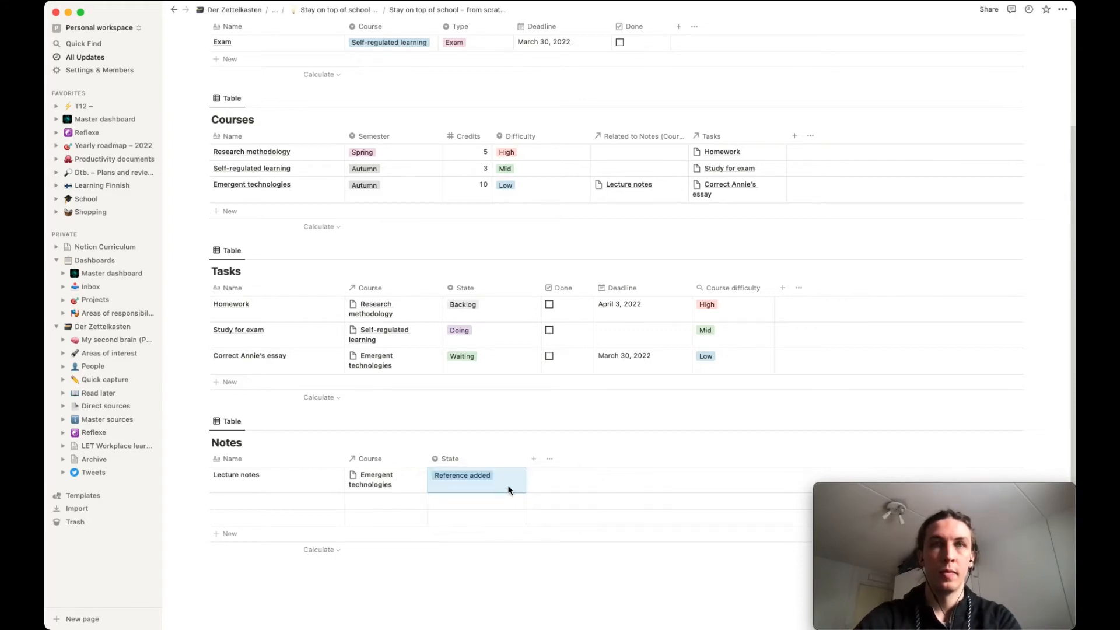
click(491, 479)
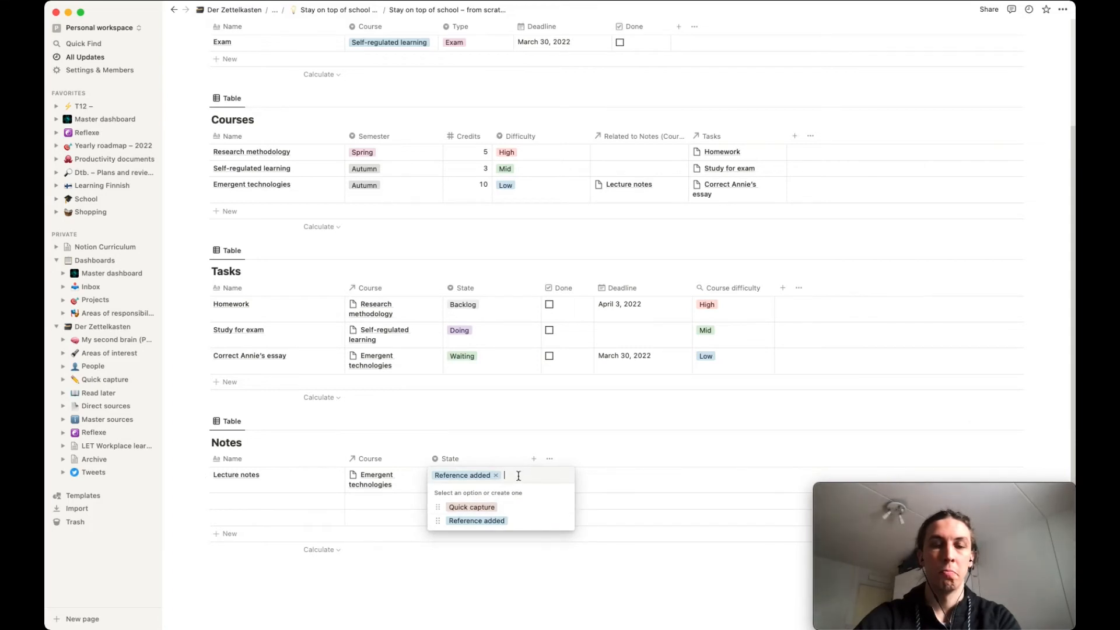
text(Finish)
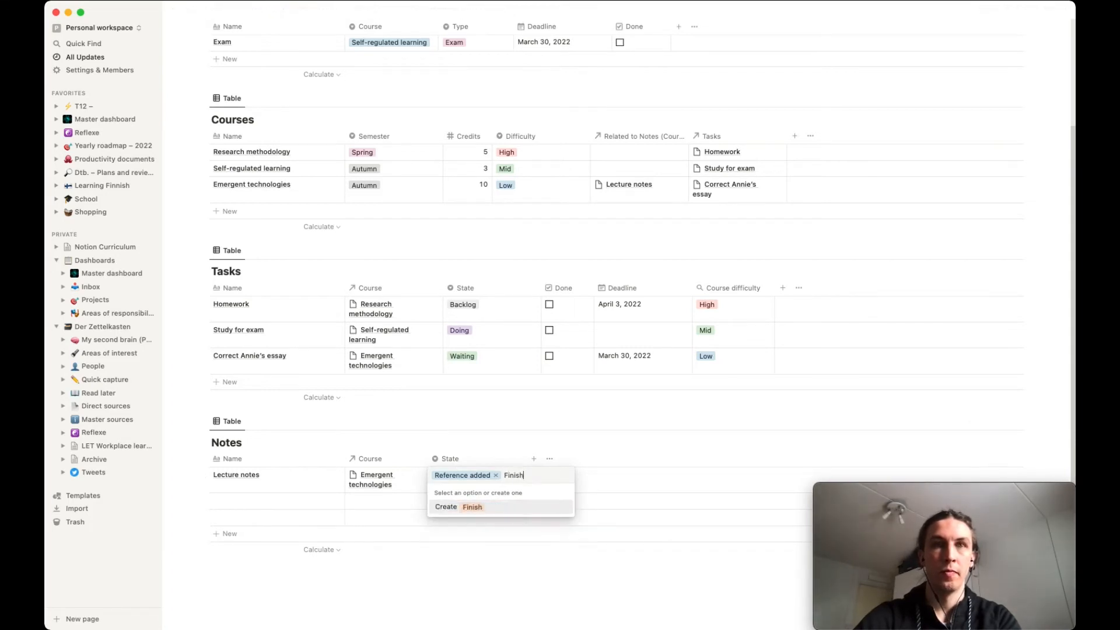
text(ed)
click(490, 506)
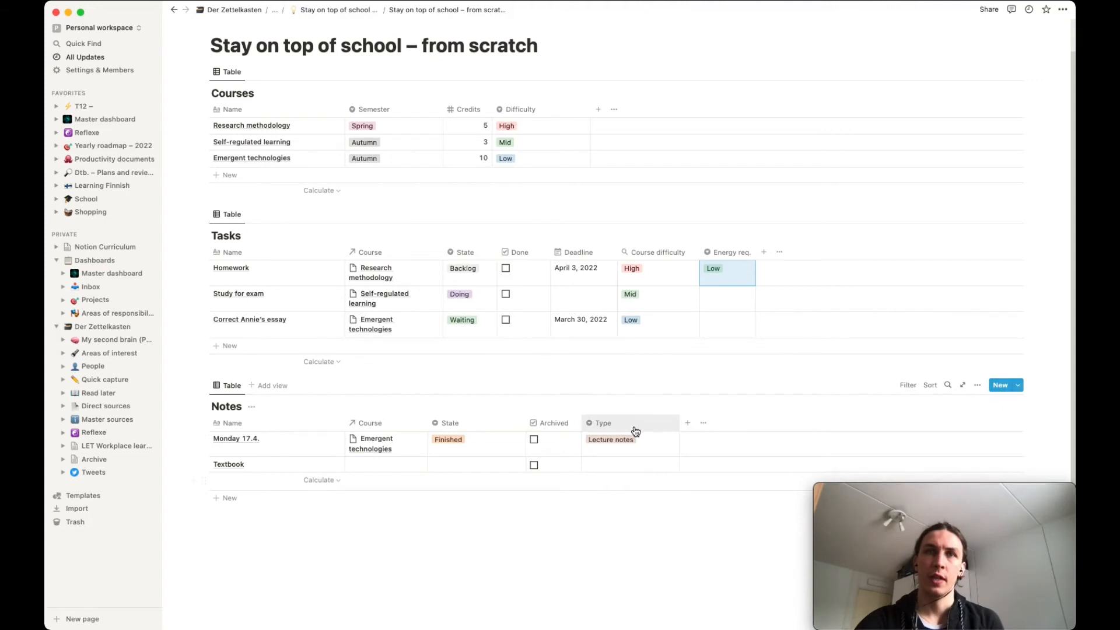
- Move the Type column before Archived in Notes and set the Homework task's Energy req. to High
drag(635, 430, 580, 426)
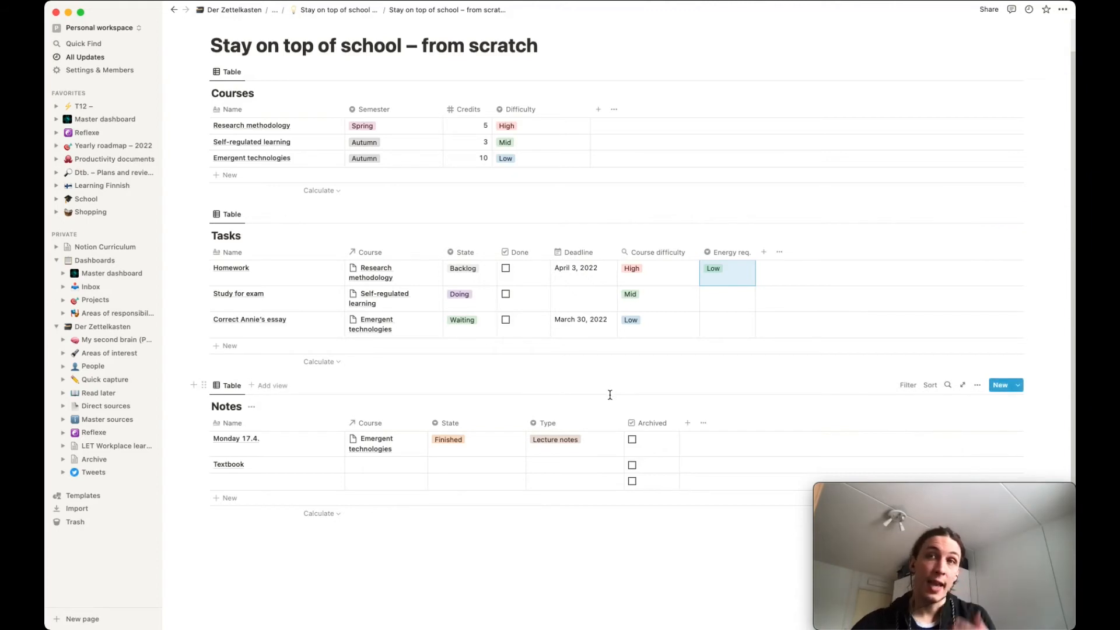
click(732, 267)
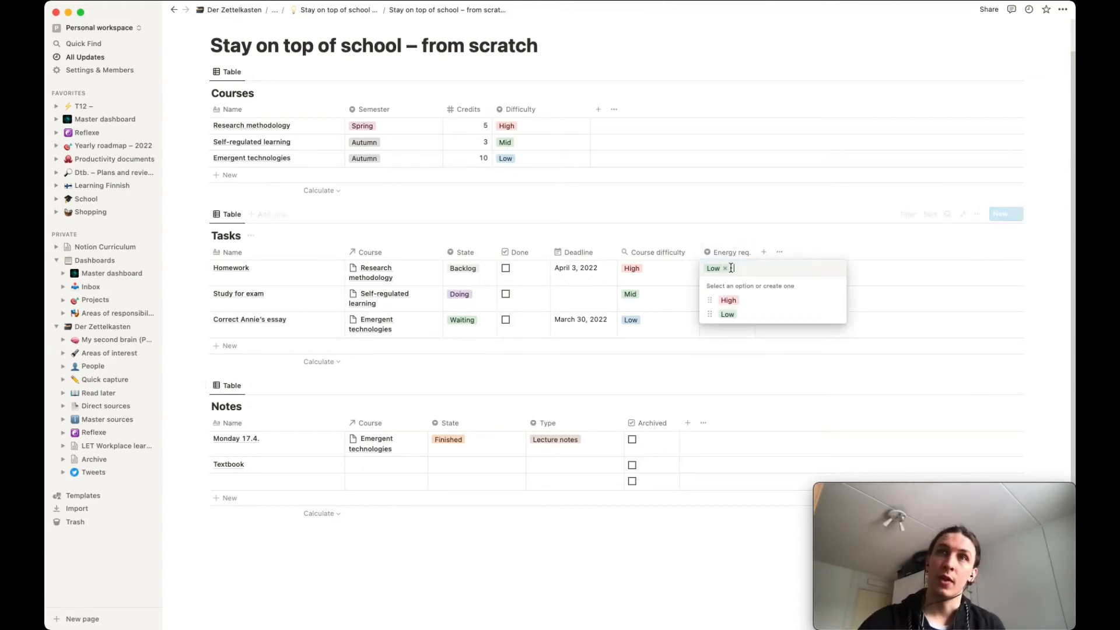
click(743, 303)
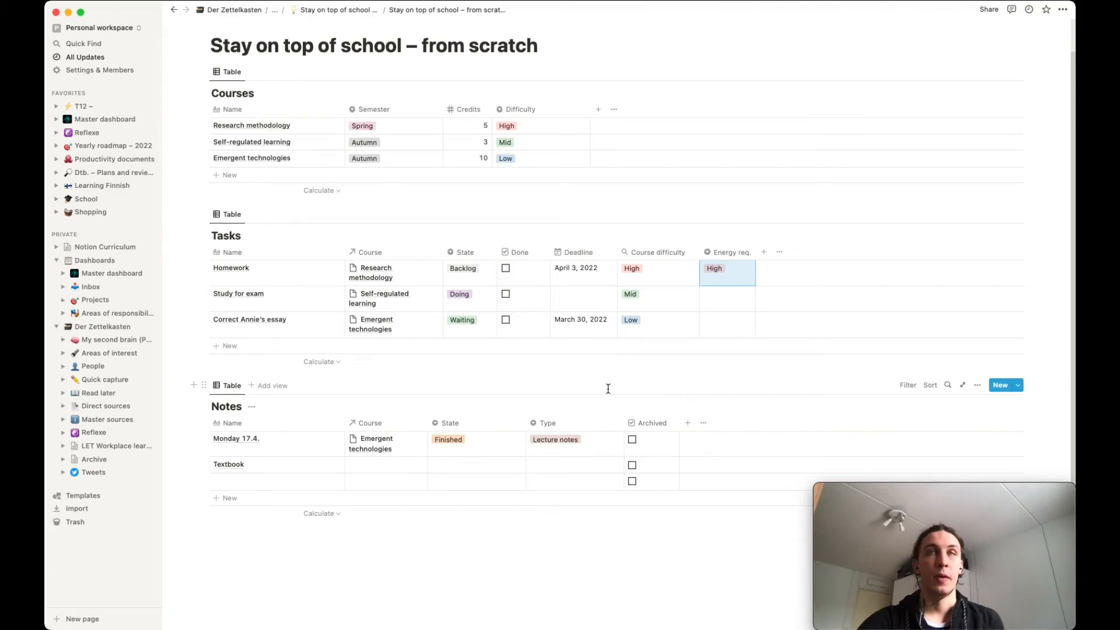
- Add a Heading 1 reading "Tasks" below the Notes database
click(511, 550)
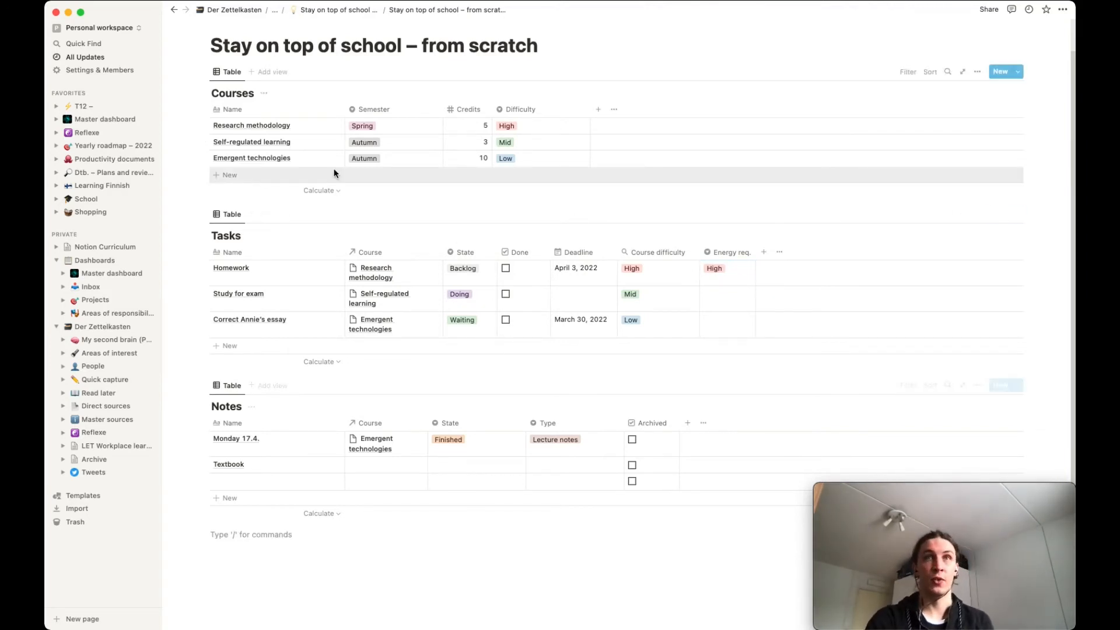
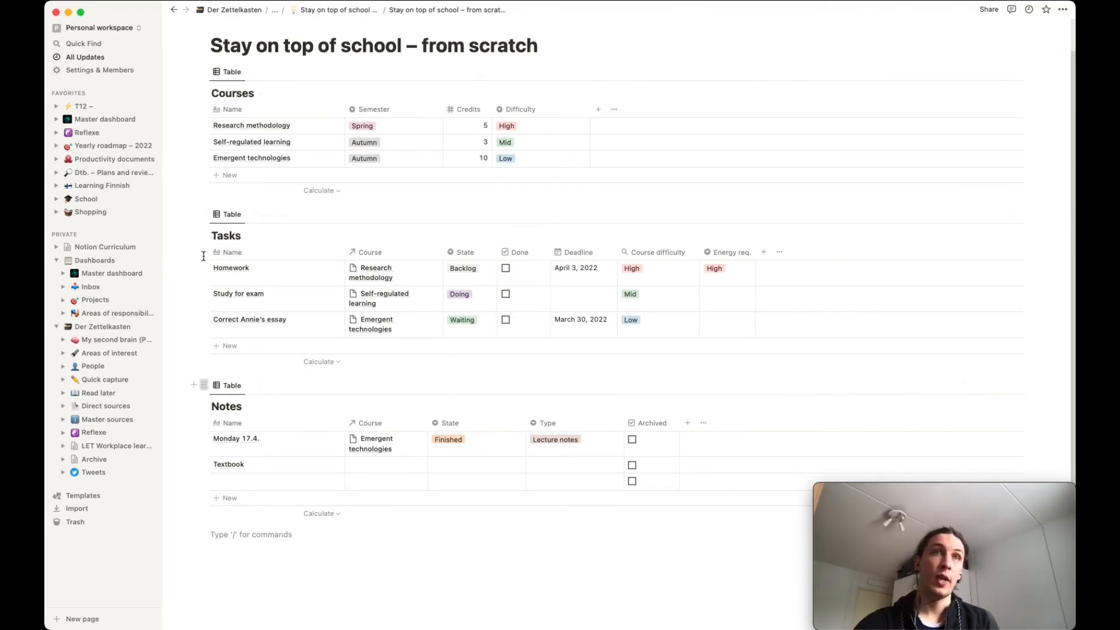
drag(199, 222, 206, 383)
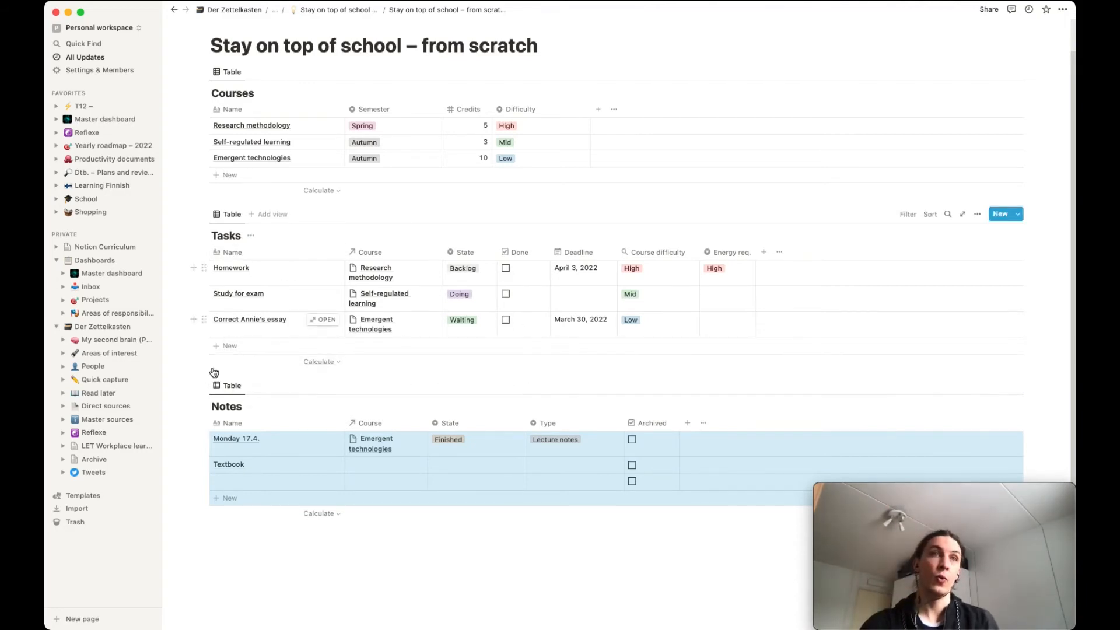
click(193, 386)
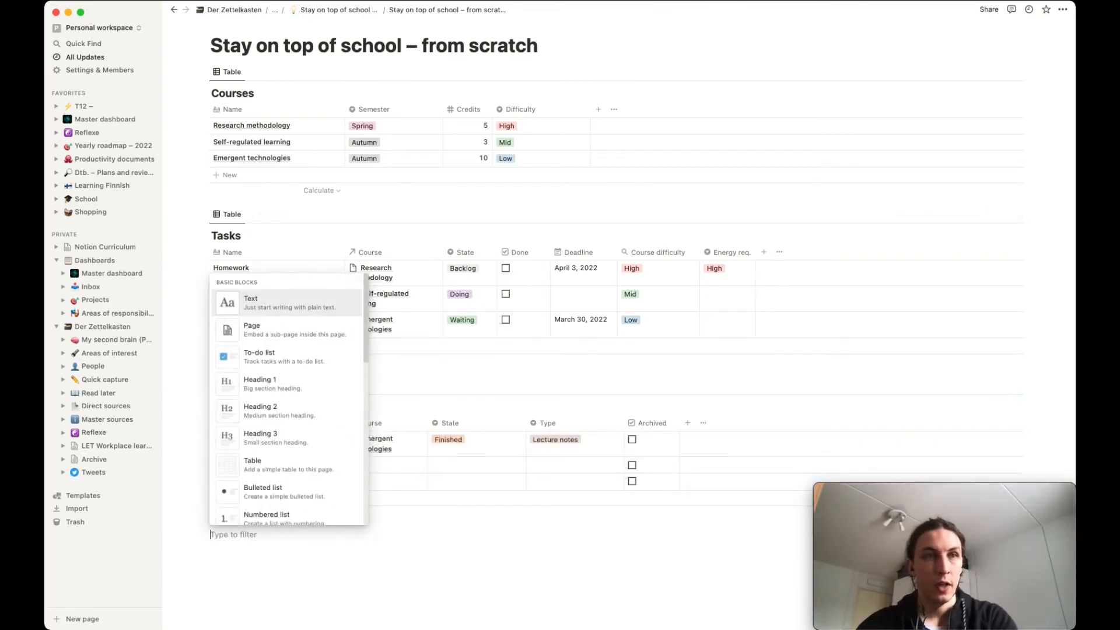
text(#)
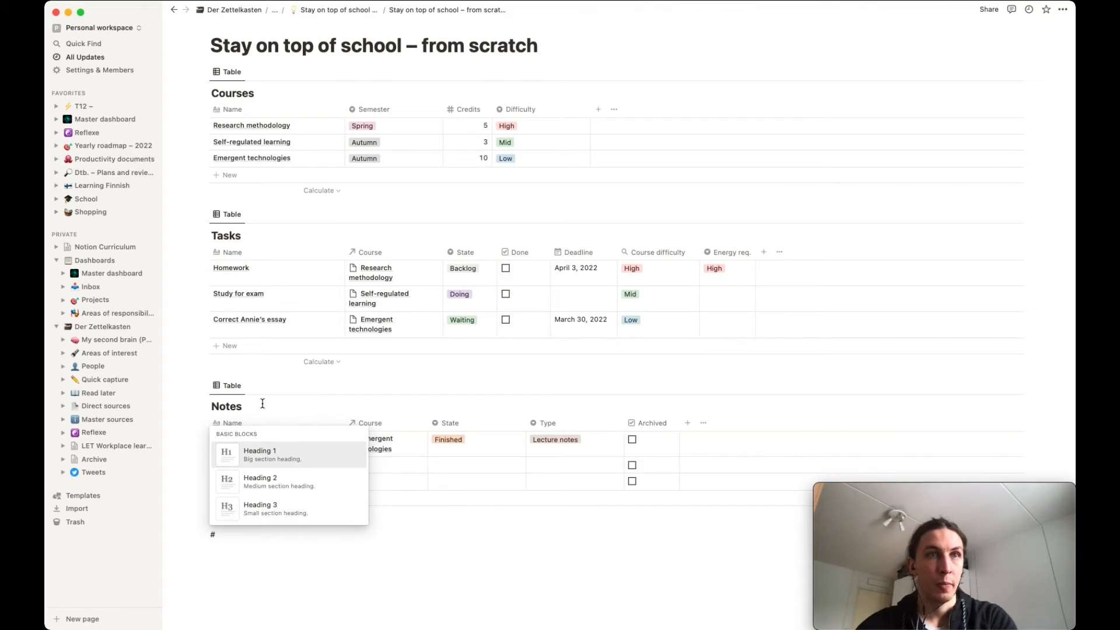
click(265, 459)
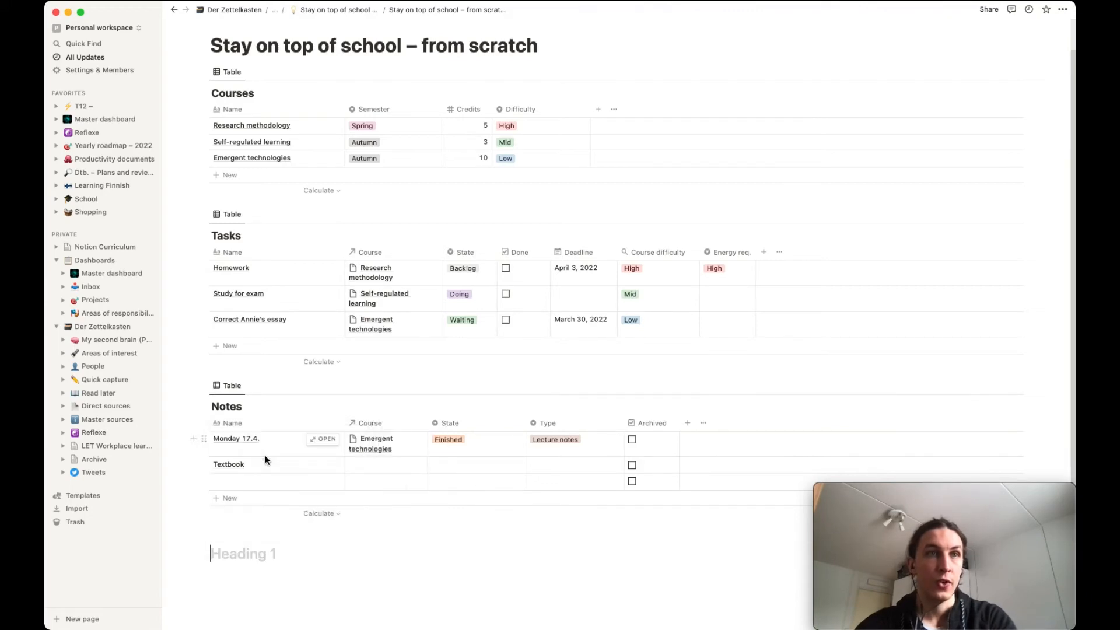
text(Tasks)
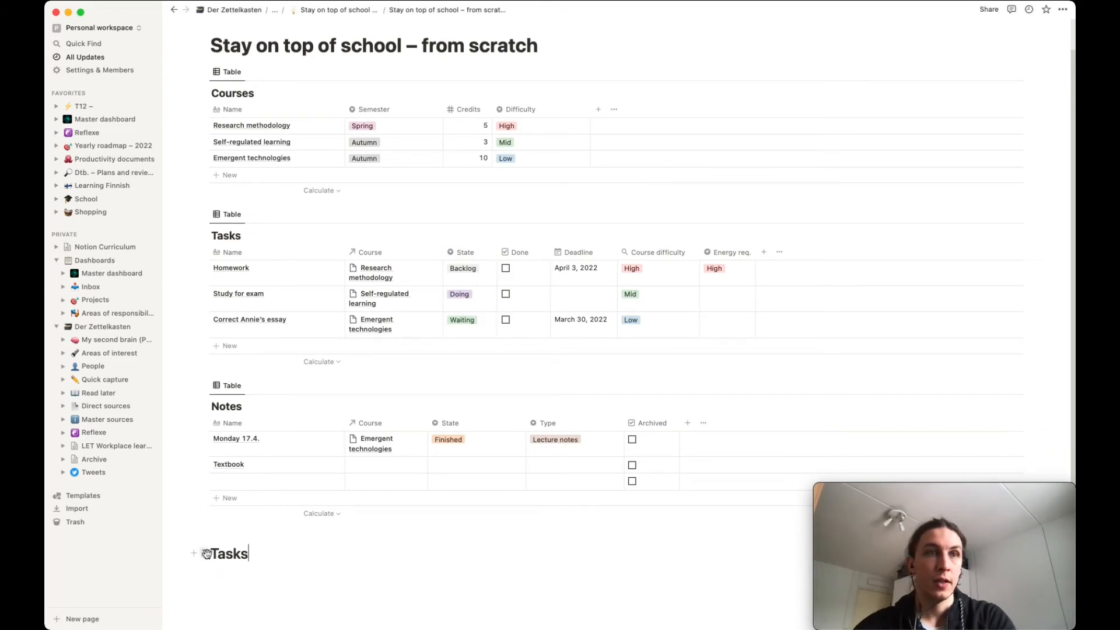
- Add a second Heading 1 reading "Notes" directly below the Tasks heading
key(Return)
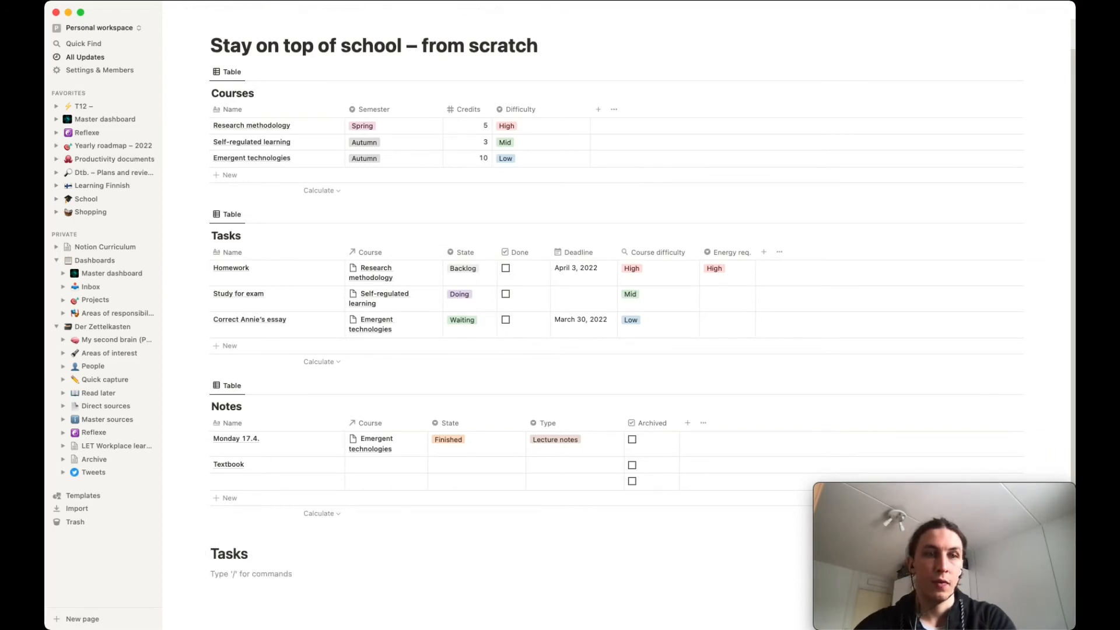
text(# )
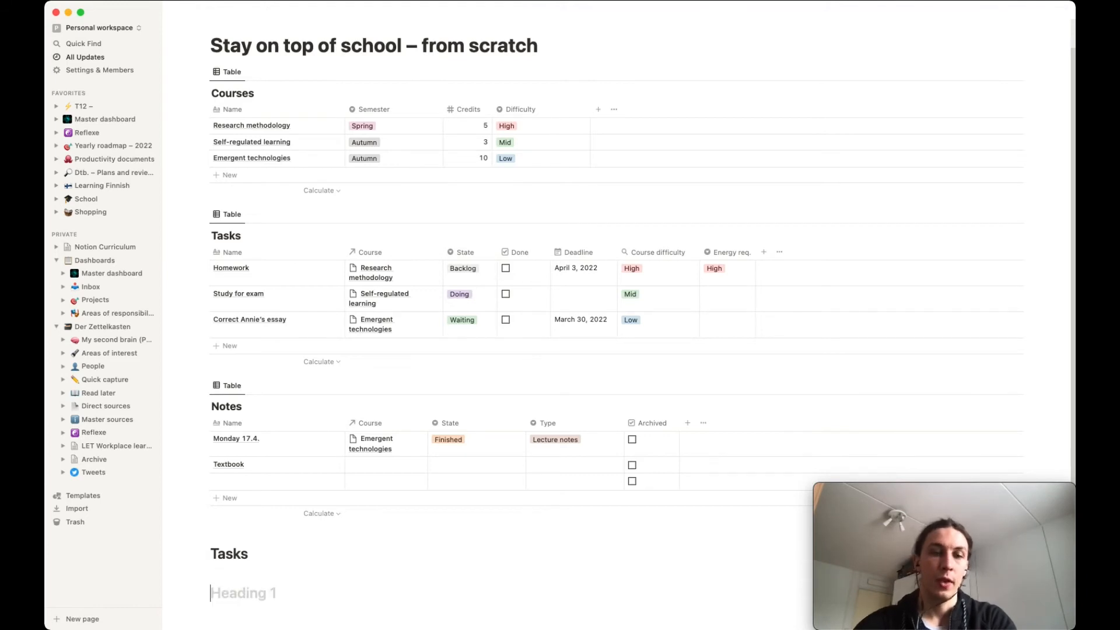
text(Notes)
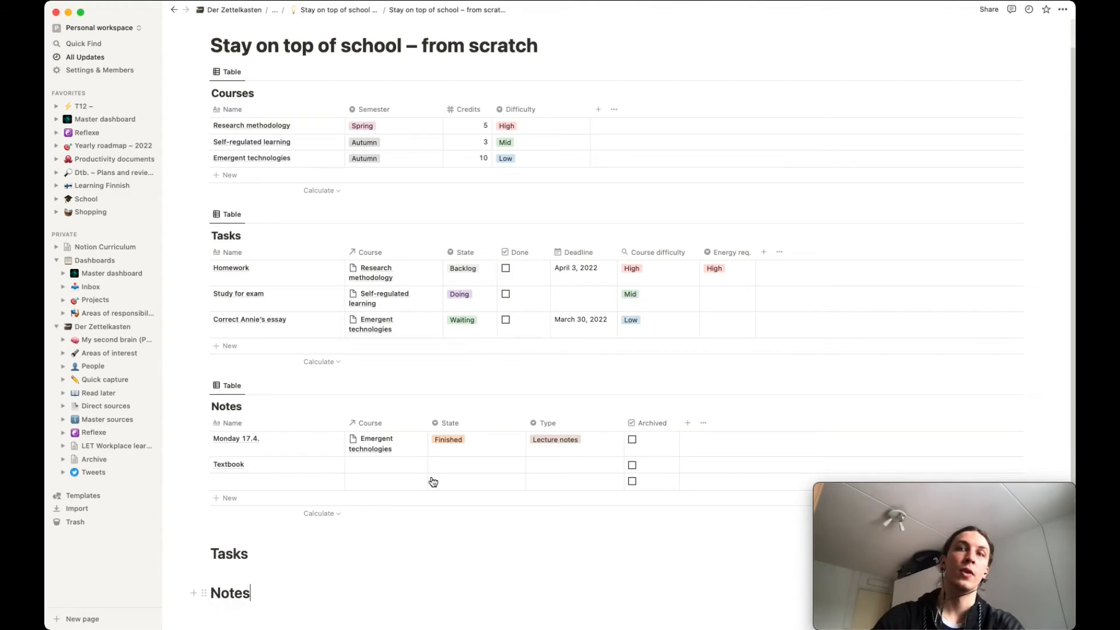
- Place the Notes heading in a column beside the Tasks heading and move the Notes database beneath it
scroll(432, 476, down, 3)
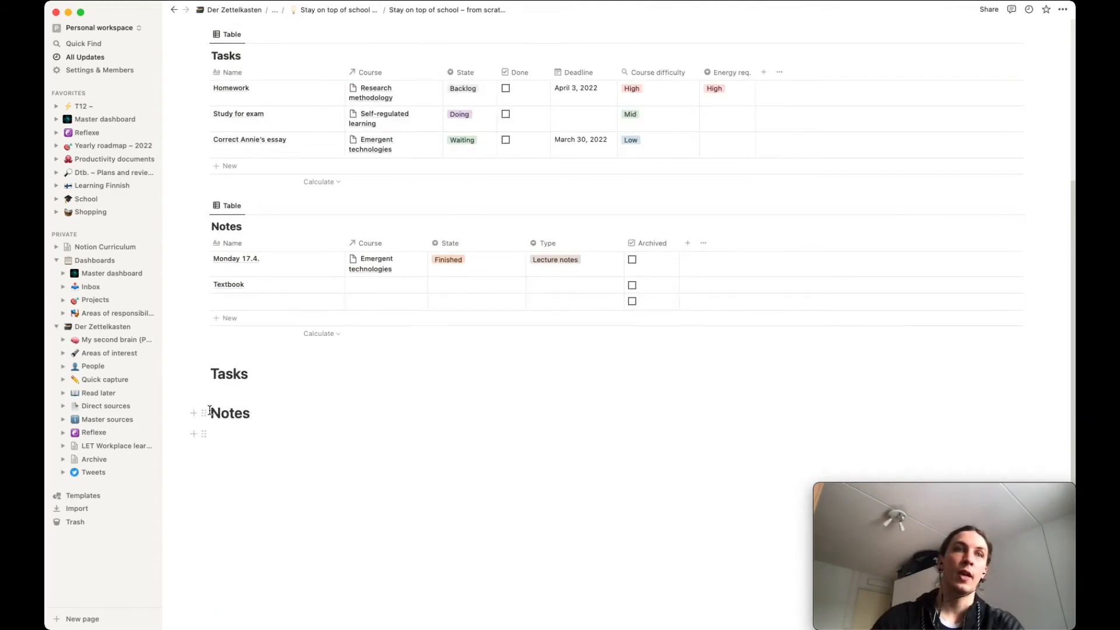
drag(207, 414, 1033, 377)
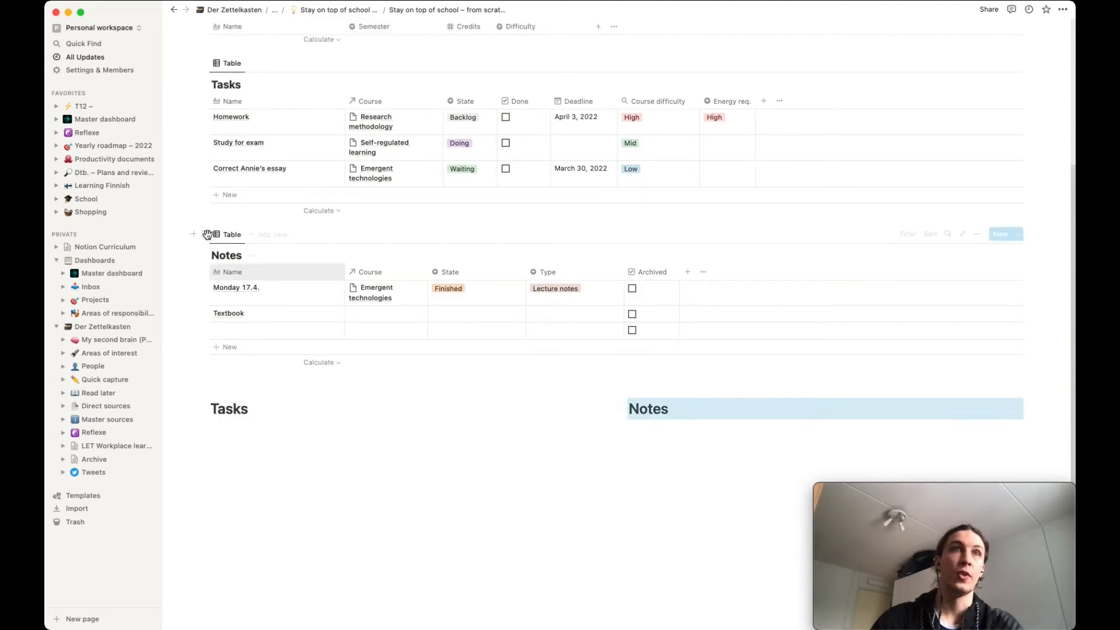
drag(206, 234, 639, 415)
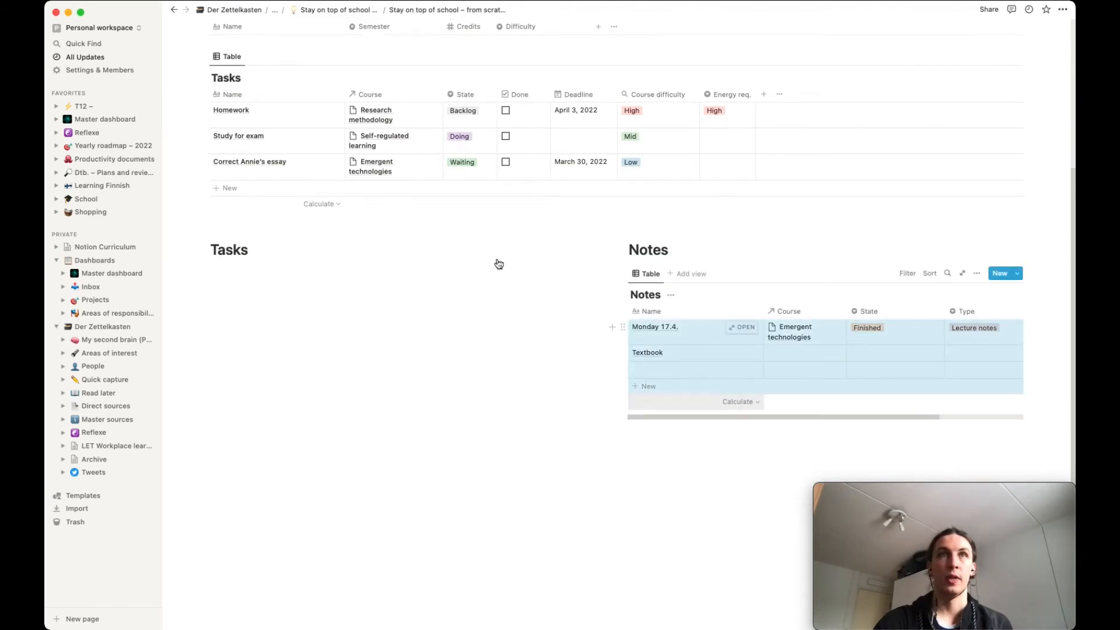
- Move the Tasks database under the Tasks heading and the Courses database below the two columns
scroll(495, 259, up, 2)
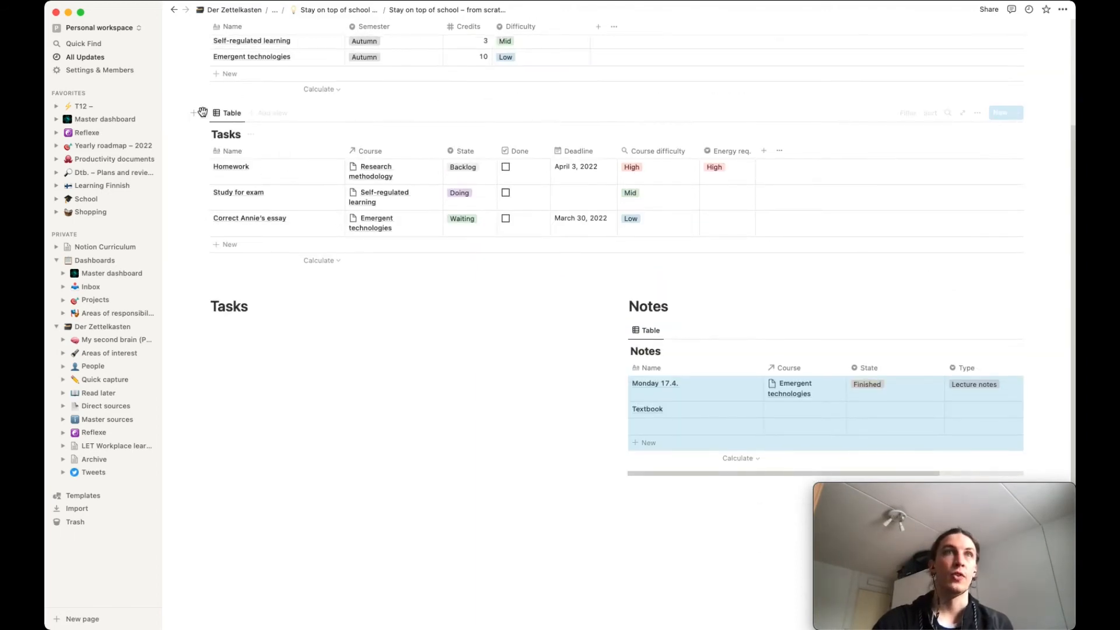
drag(203, 112, 211, 320)
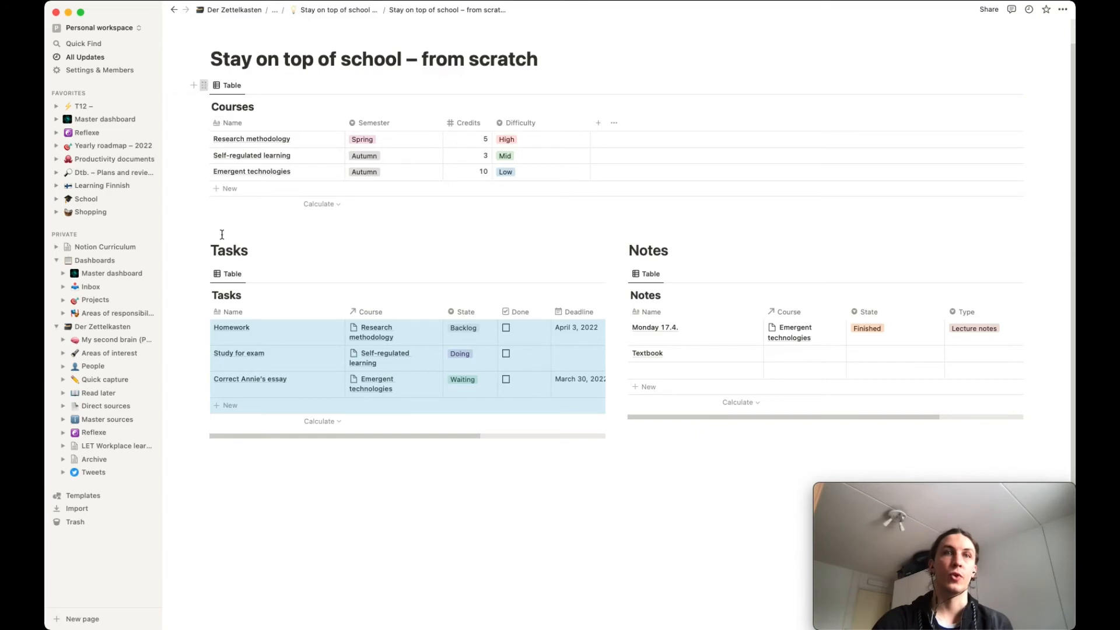
drag(239, 444, 230, 470)
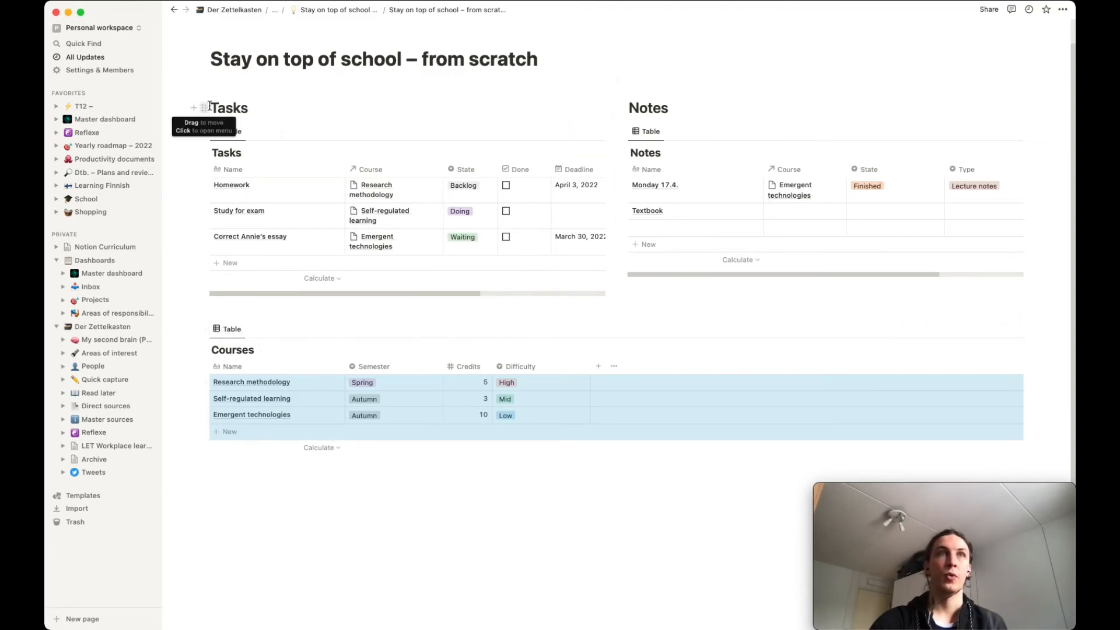
key(Escape)
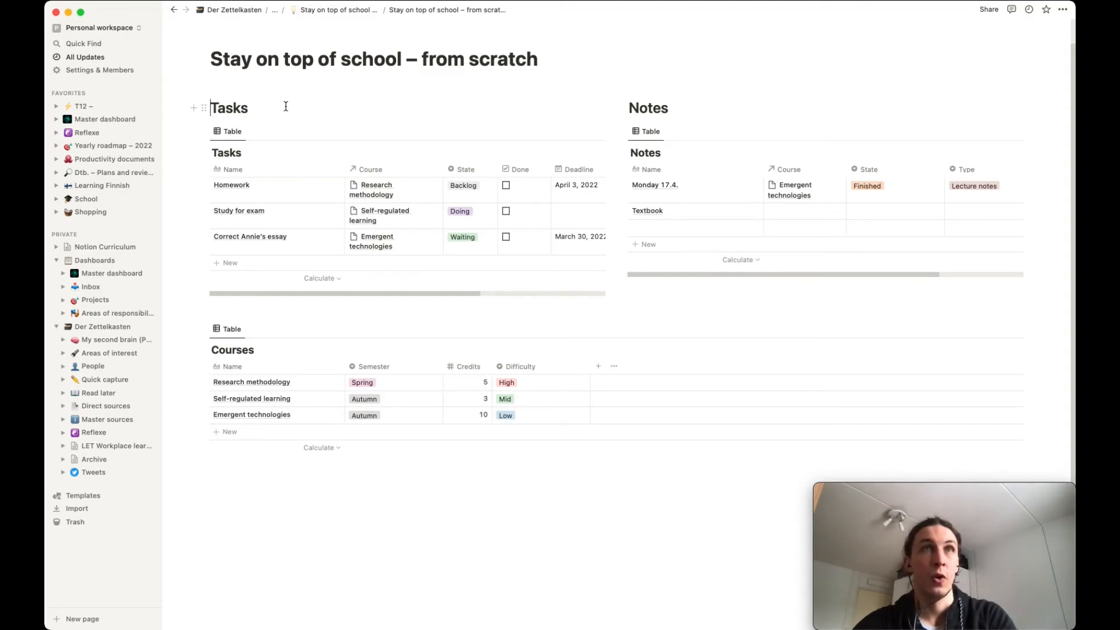
- Turn the Tasks heading into a toggle heading and nest the Tasks database inside it
text(>)
key(space)
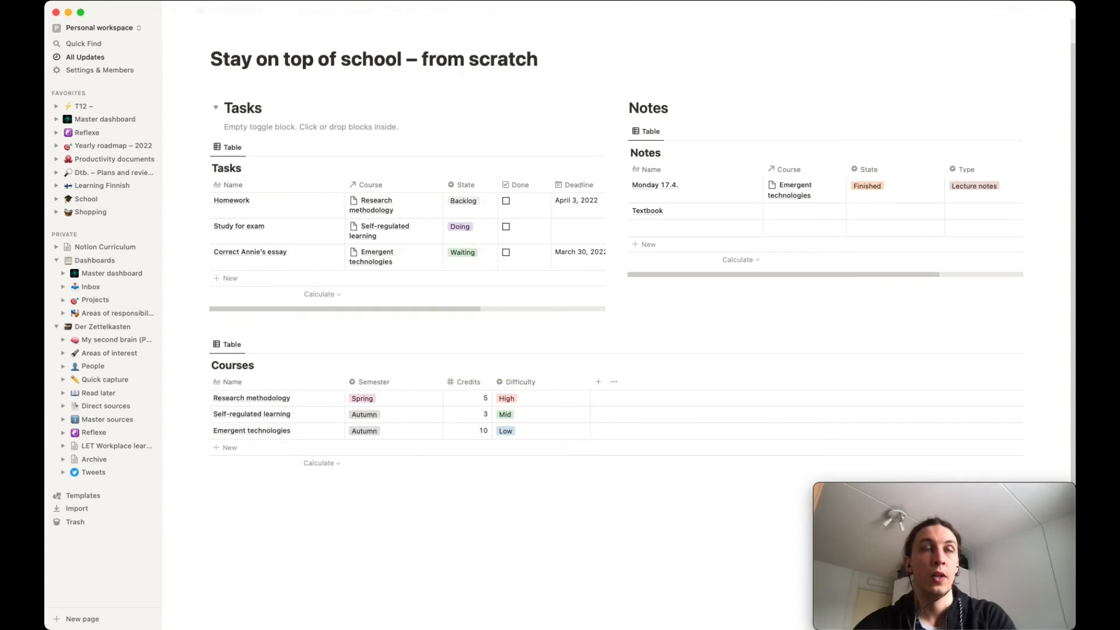
click(215, 108)
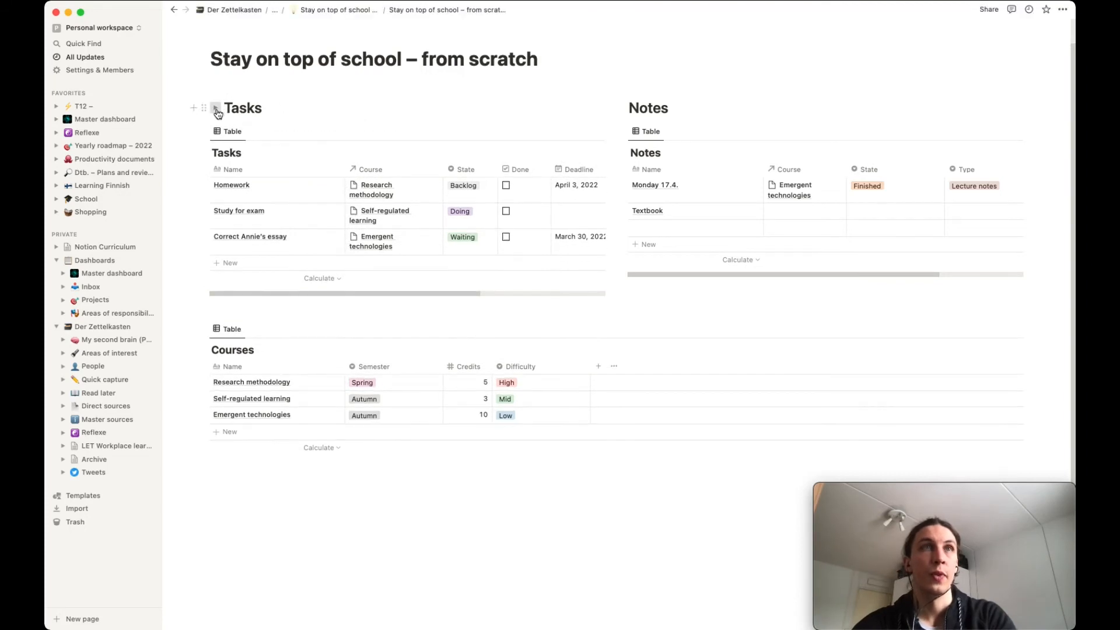
click(215, 108)
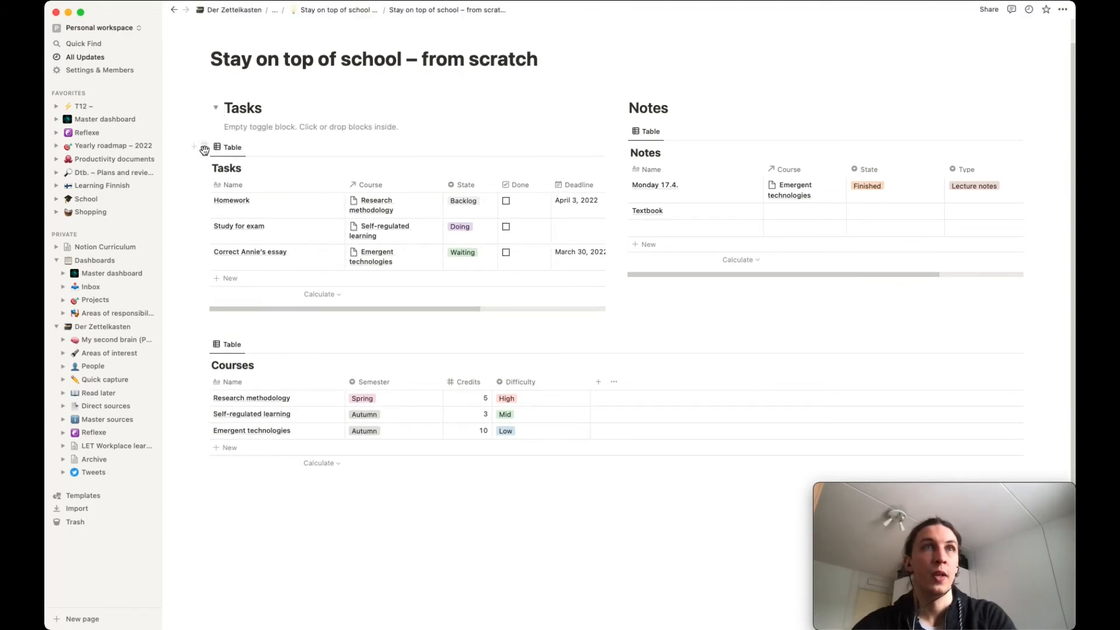
drag(204, 150, 236, 115)
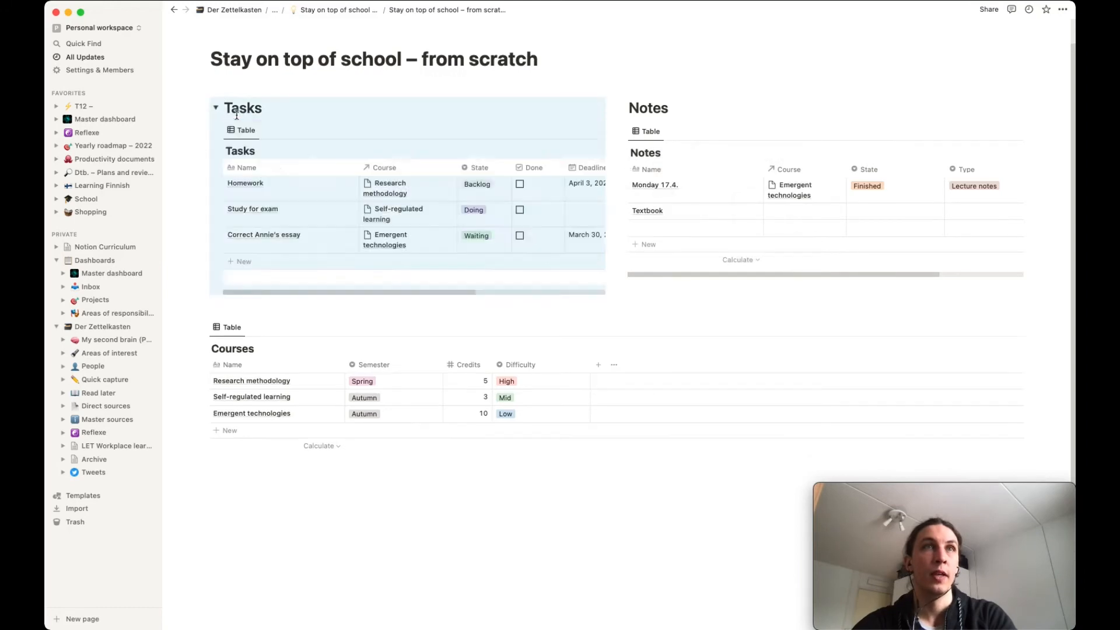
- Turn the Notes heading into a toggle heading and nest the Notes database inside it
click(629, 108)
text(>)
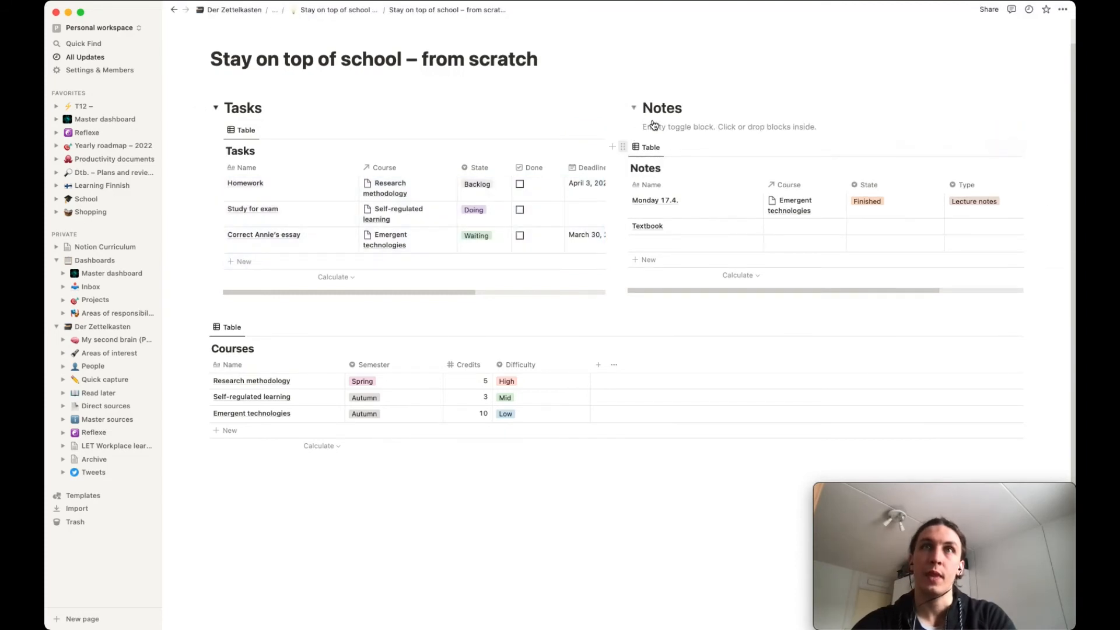
drag(625, 149, 656, 114)
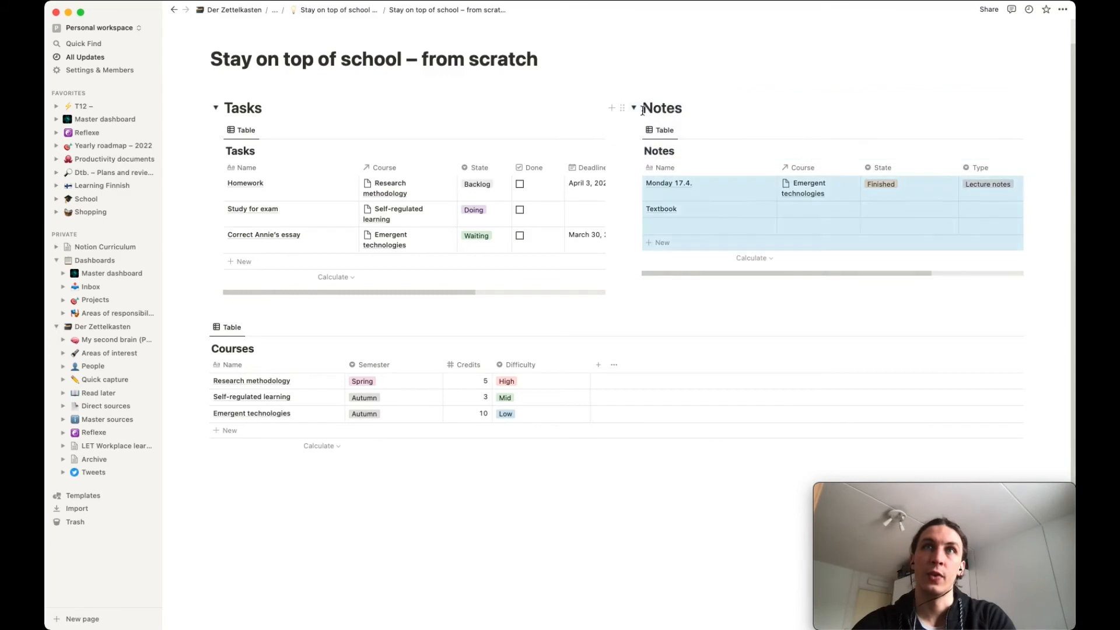
- Collapse the Notes and Tasks toggle headings and expand both again to check how they fold
click(634, 108)
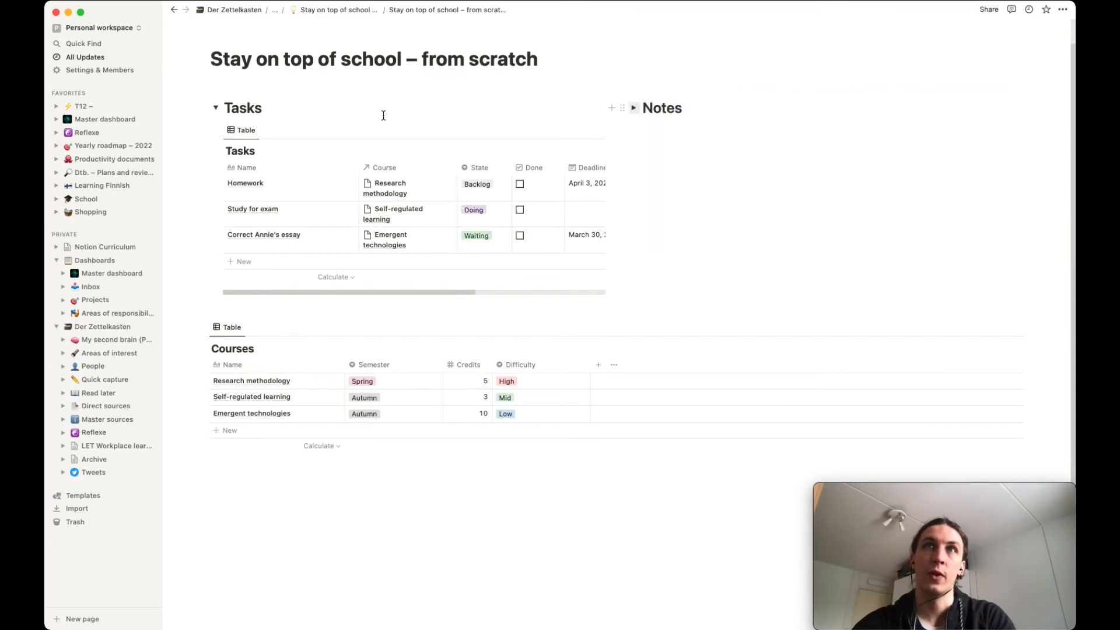
click(216, 109)
click(216, 137)
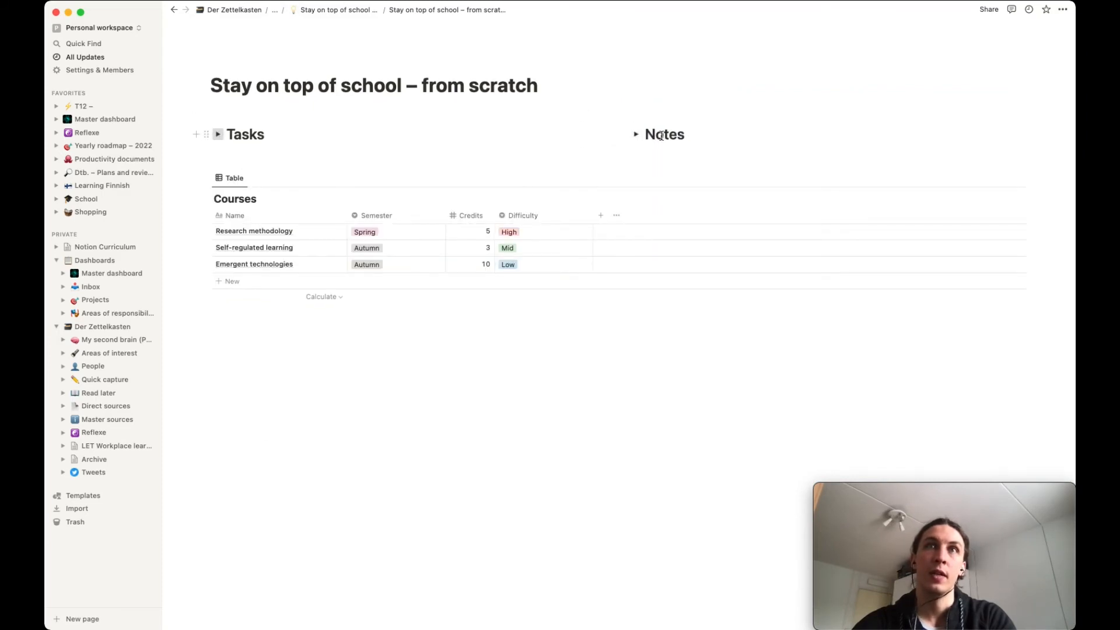
click(636, 136)
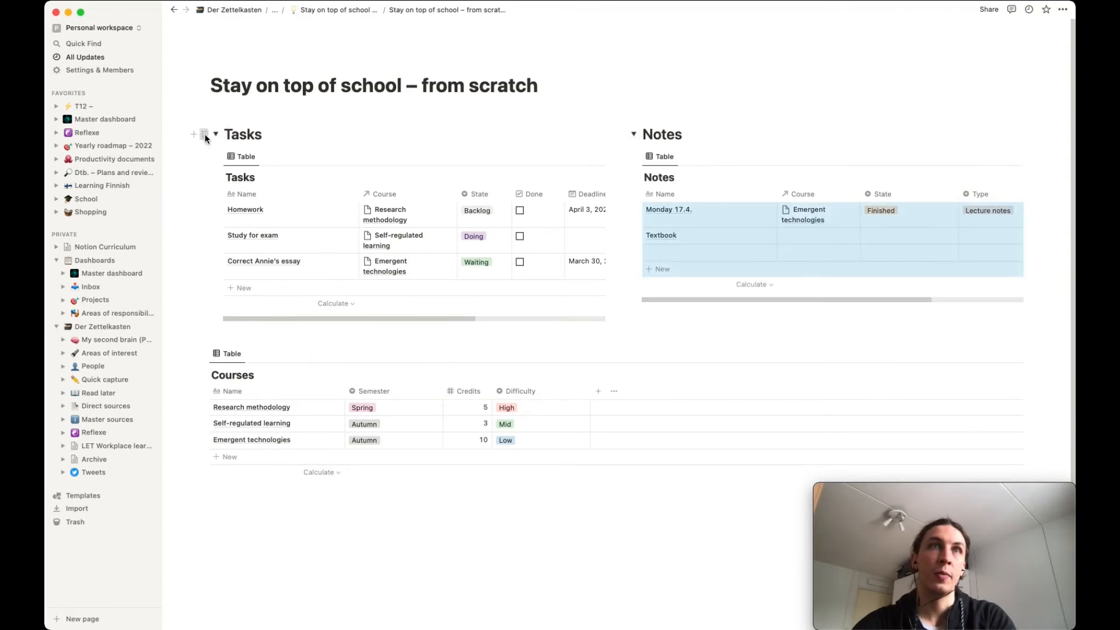
- Give the Tasks toggle heading block a green background
click(204, 136)
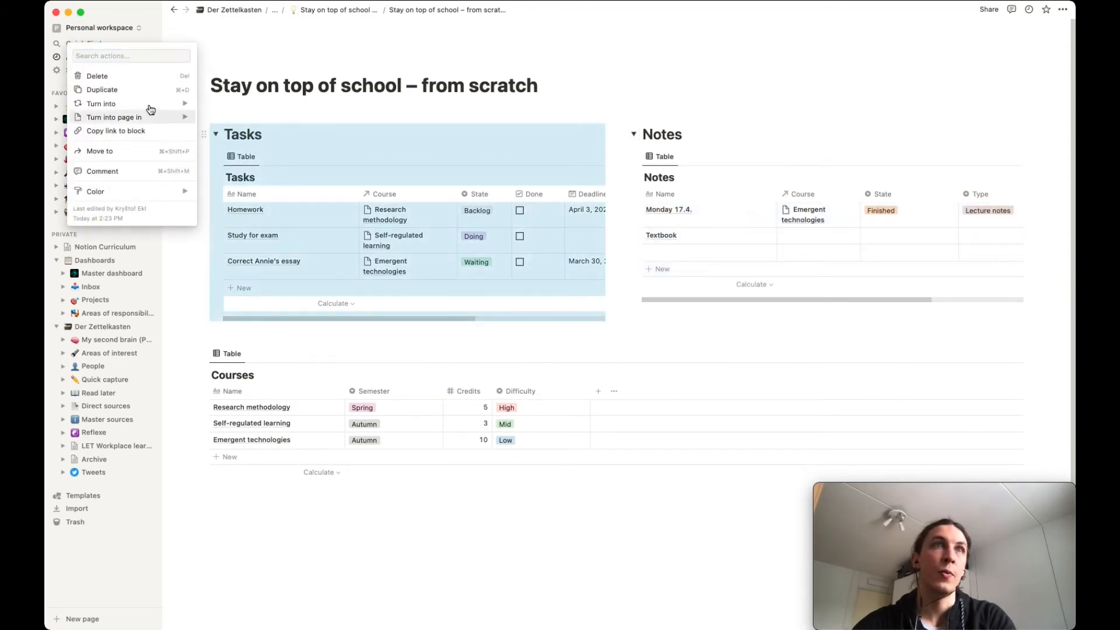
mouse_move(152, 110)
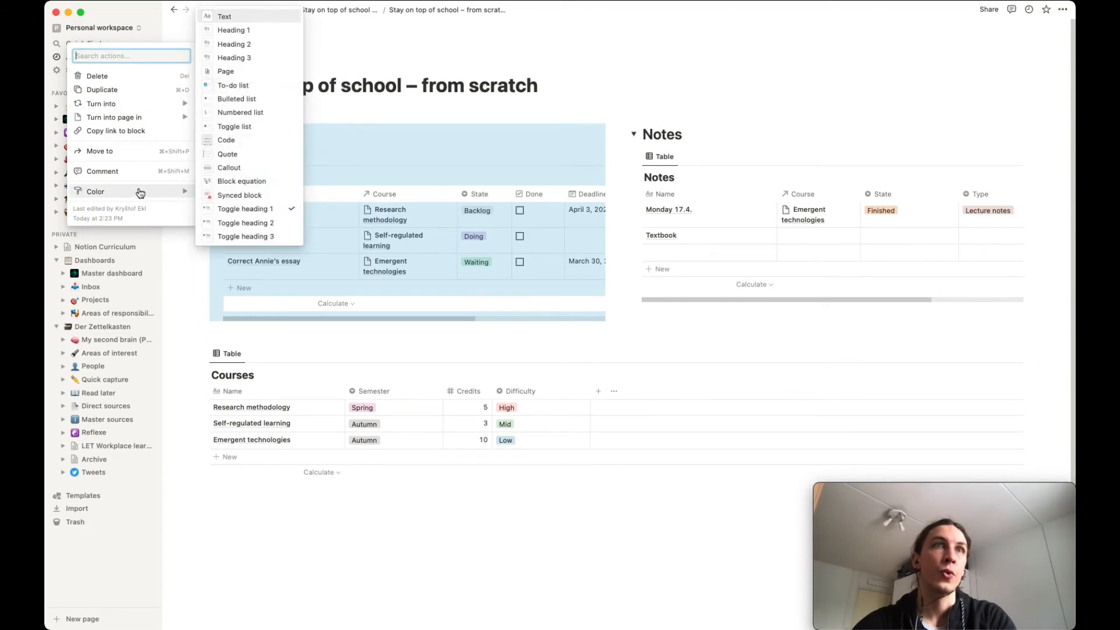
mouse_move(142, 193)
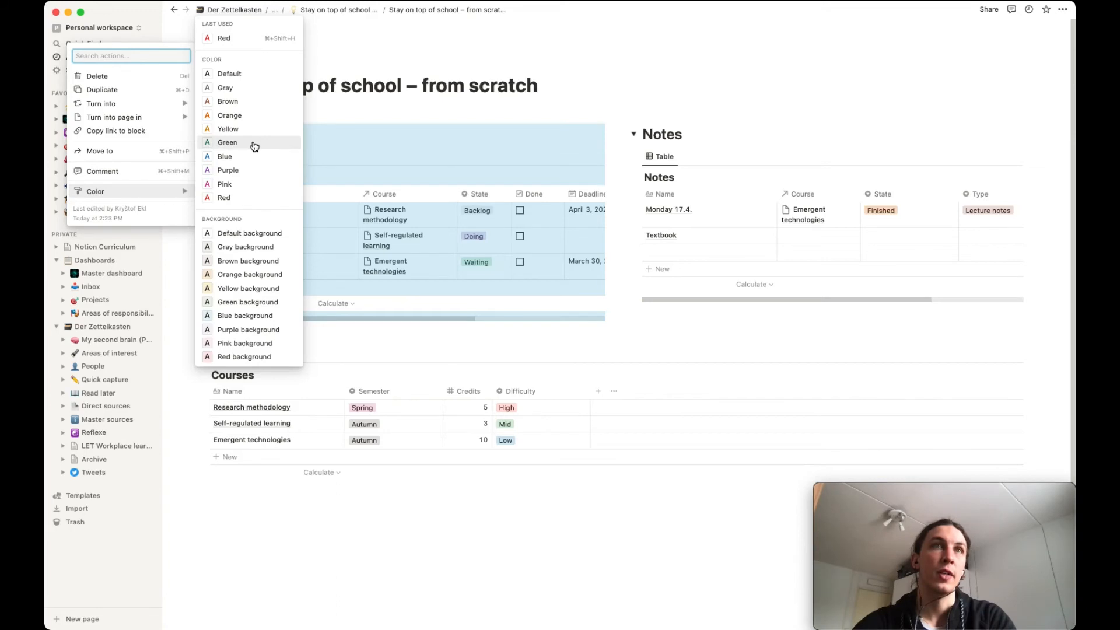
click(246, 302)
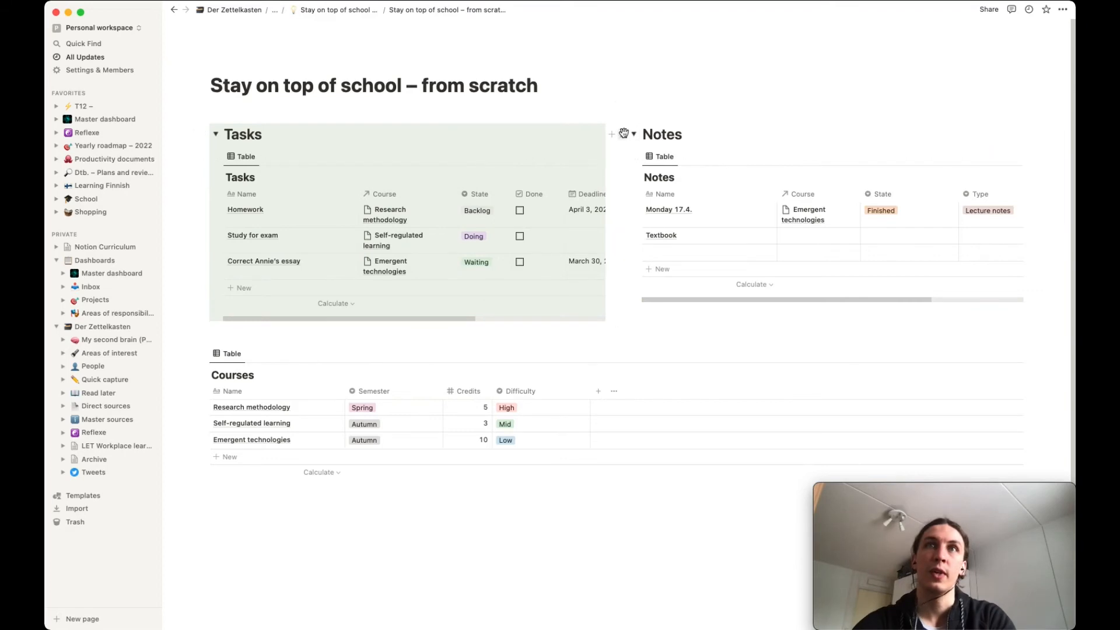
- Give the Notes toggle heading block a blue background
click(623, 135)
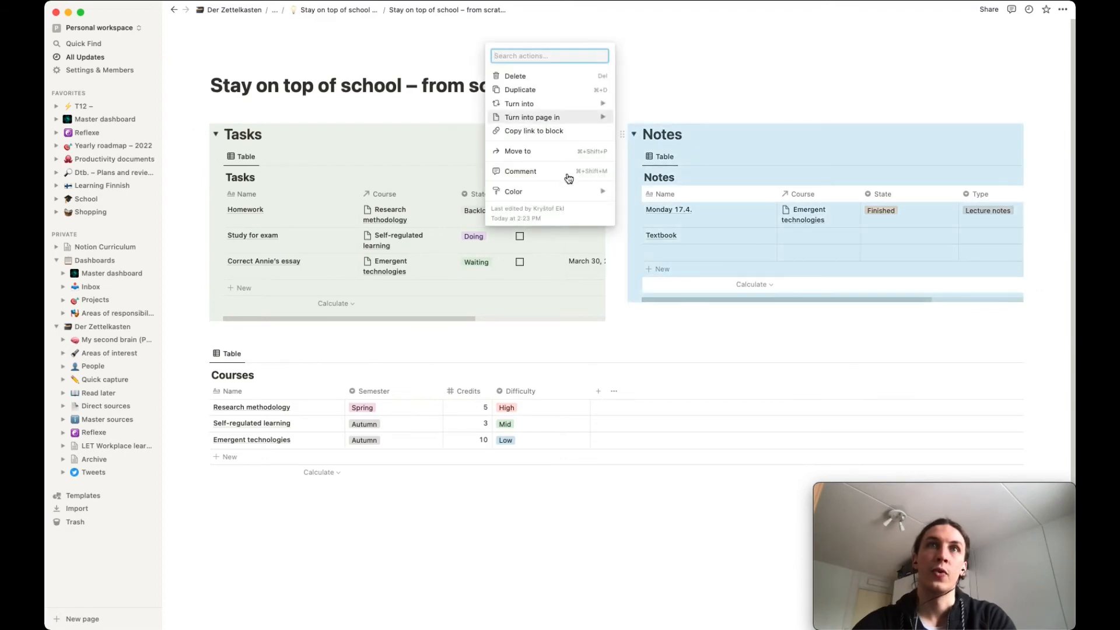
mouse_move(569, 192)
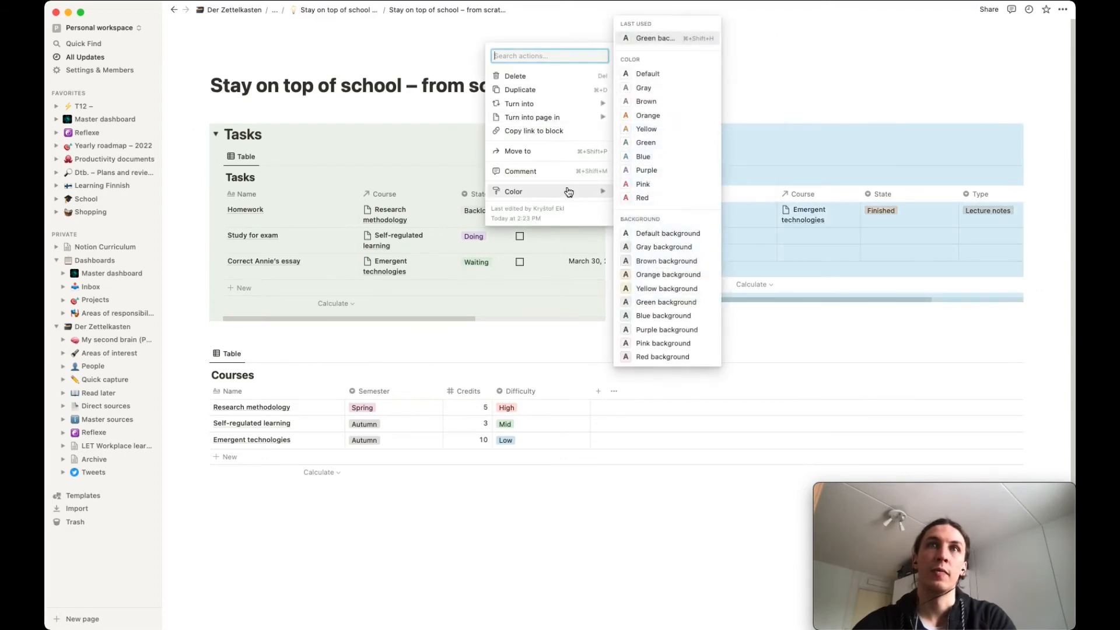
click(659, 317)
click(807, 338)
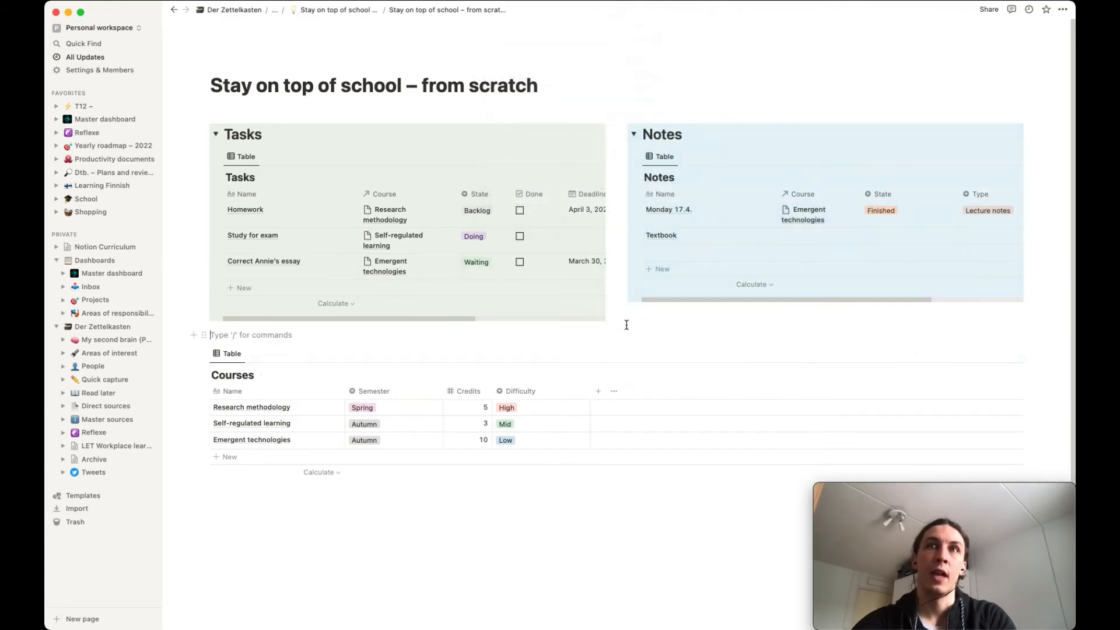
click(662, 134)
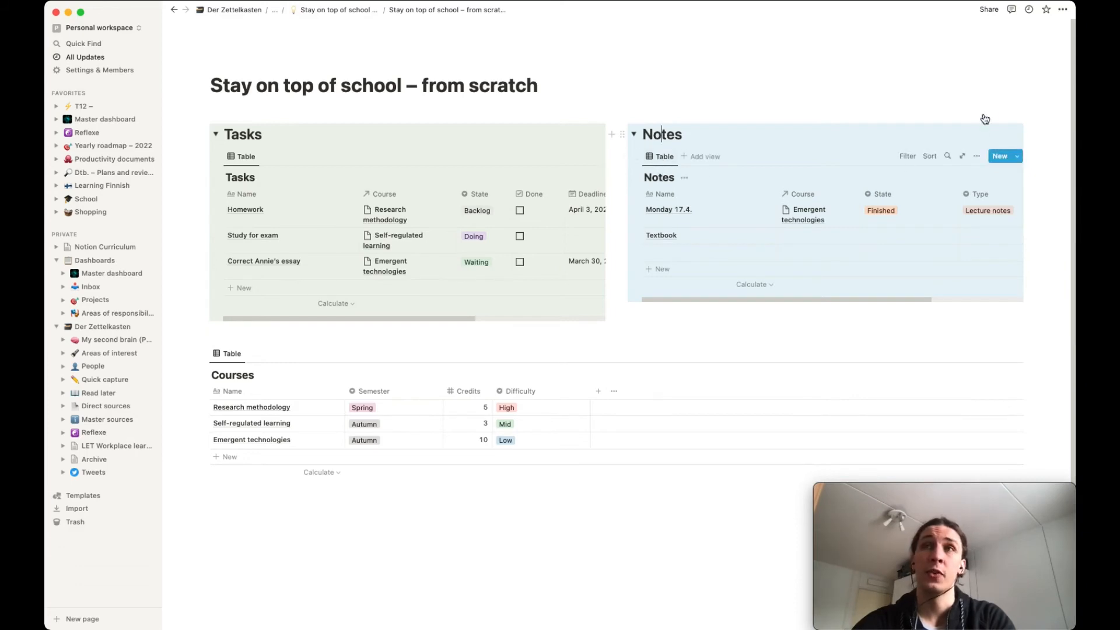
- Hide the database title in the layout of the Notes table view
click(977, 156)
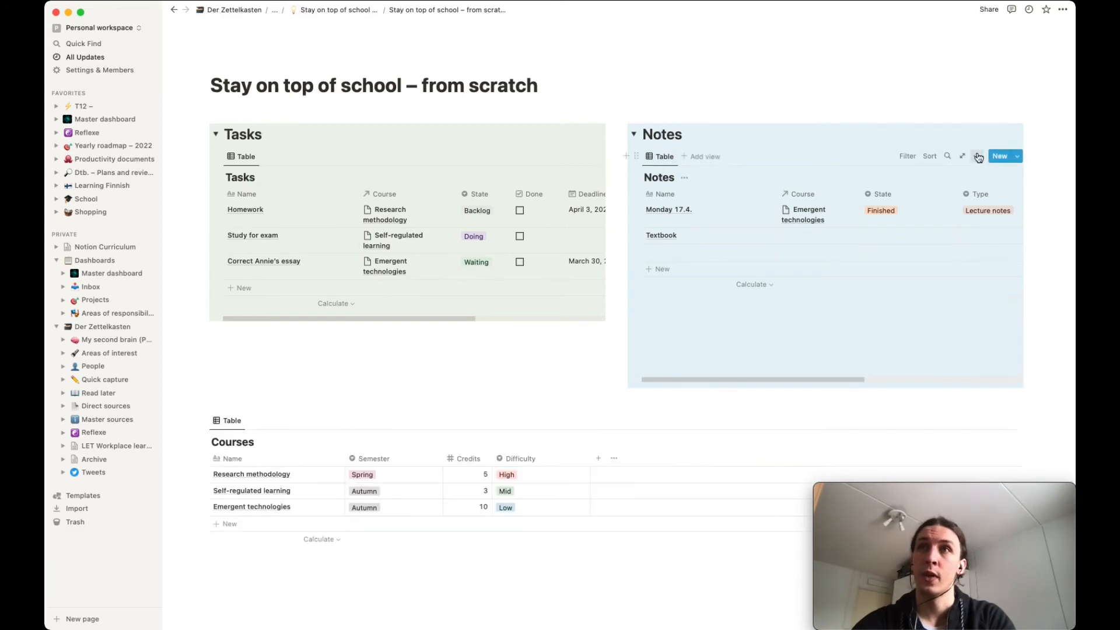
click(978, 156)
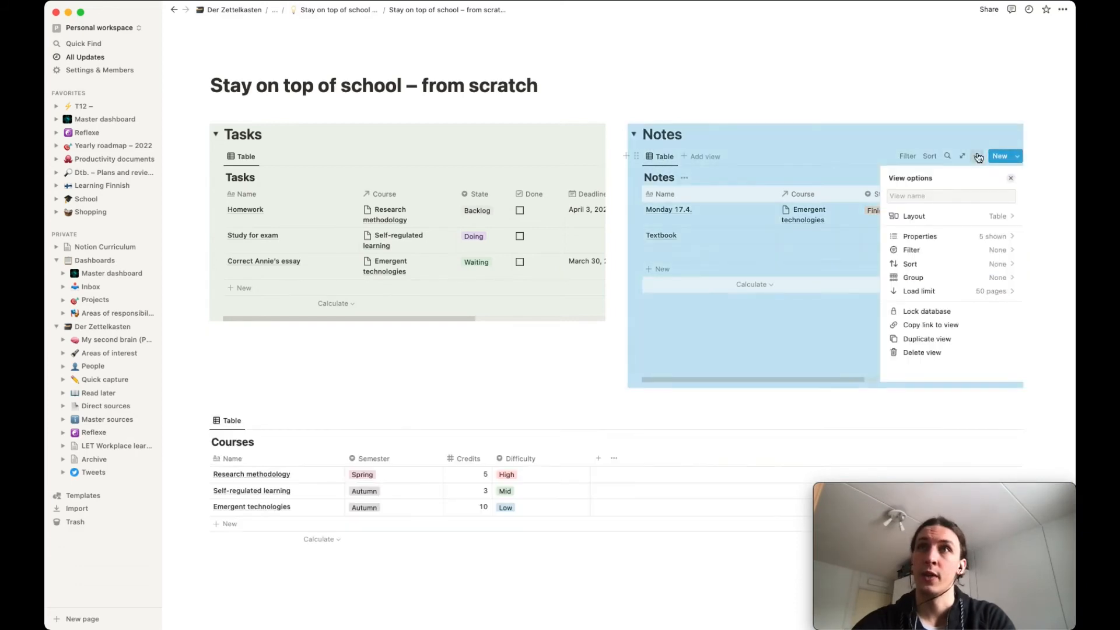
click(996, 217)
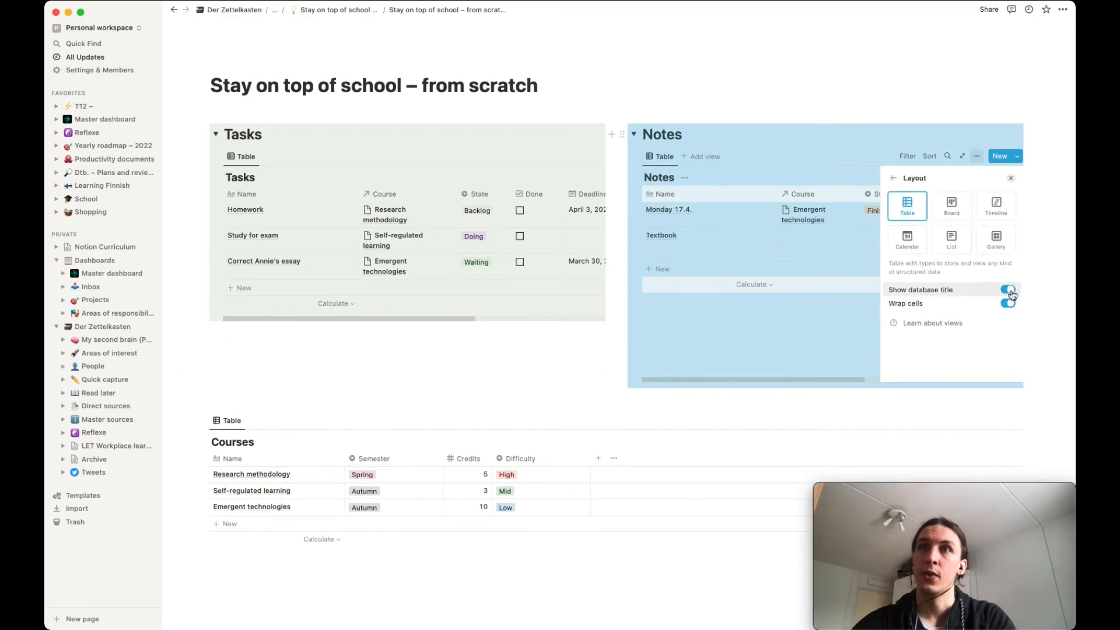
click(1009, 290)
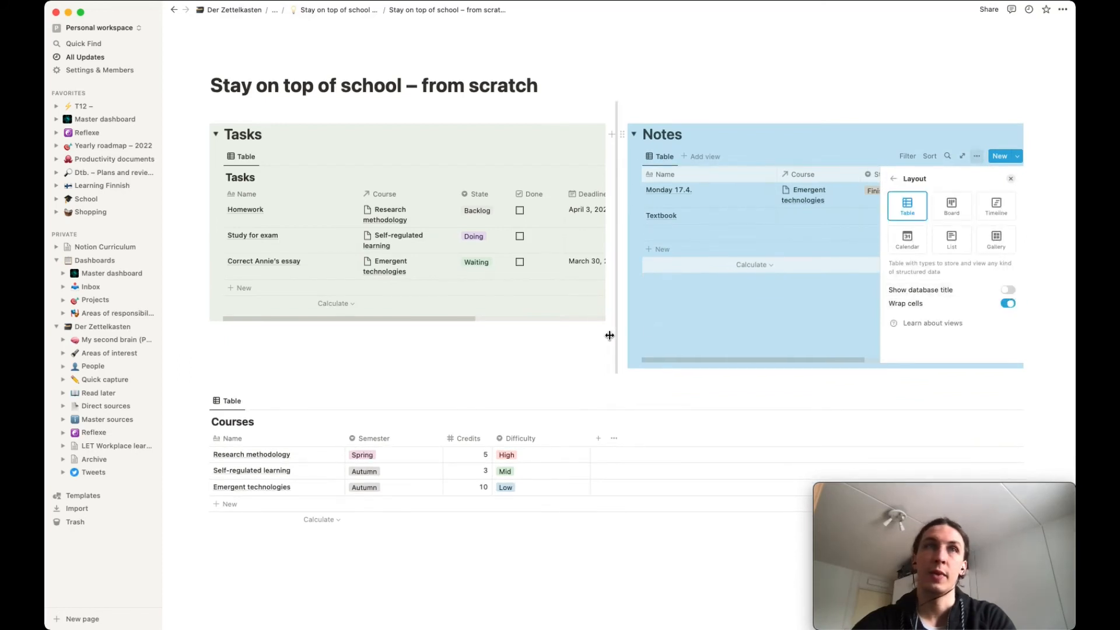
click(423, 164)
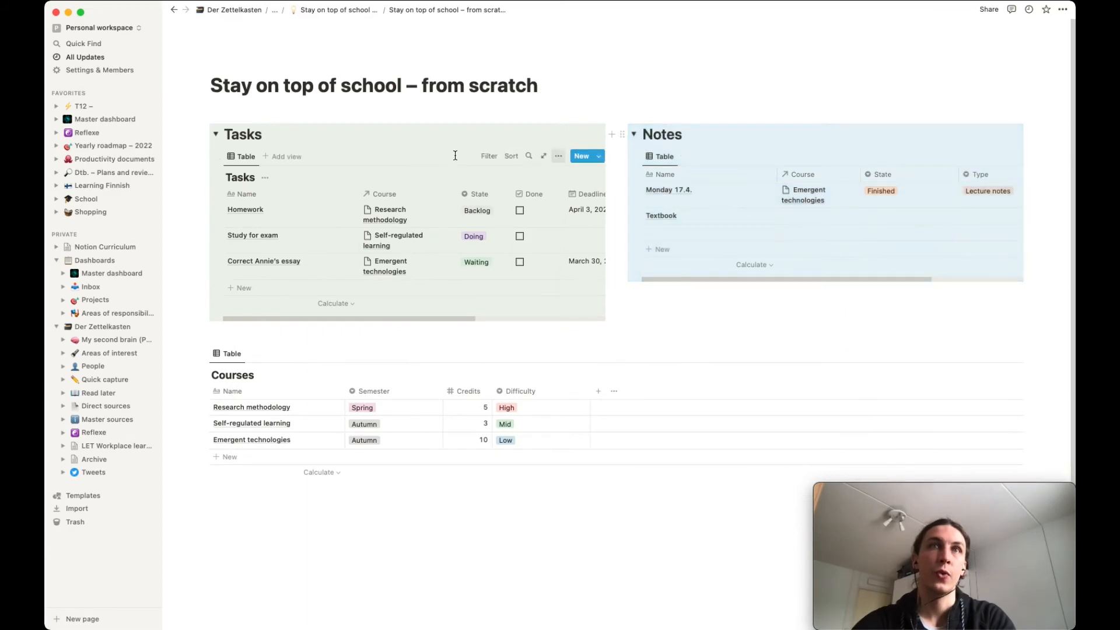
- Hide the database title in the layout of the Tasks table view
click(558, 155)
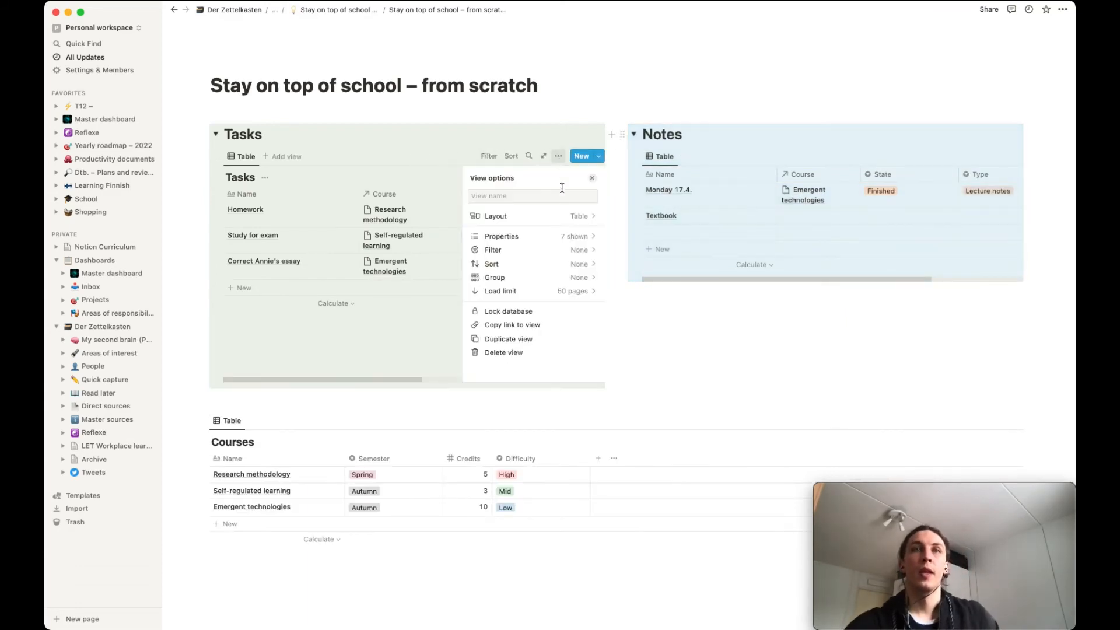
click(584, 224)
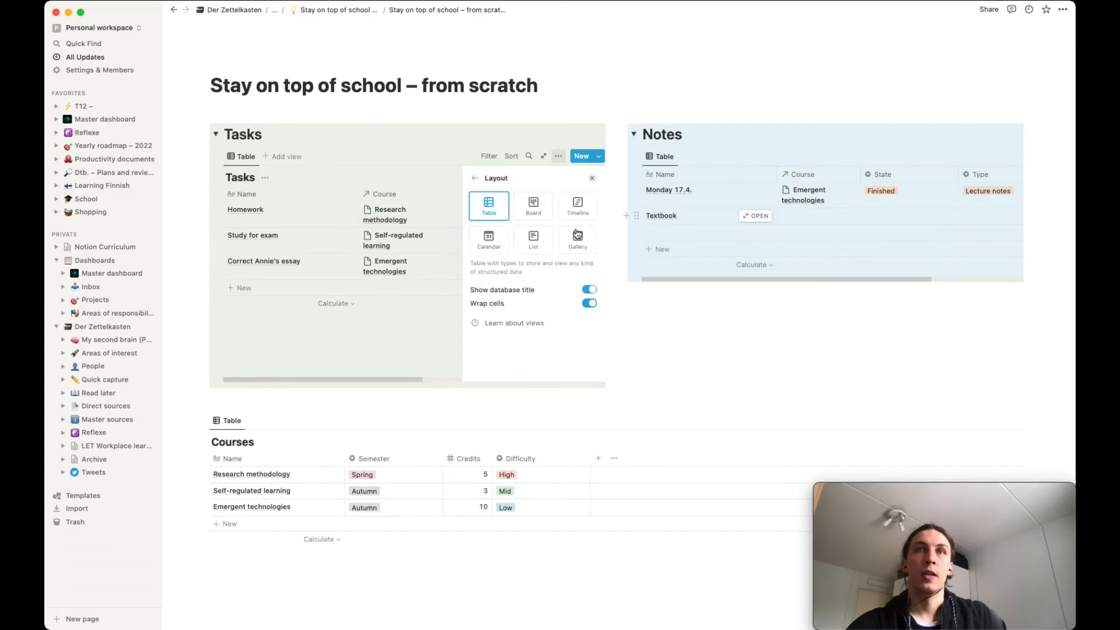
click(590, 290)
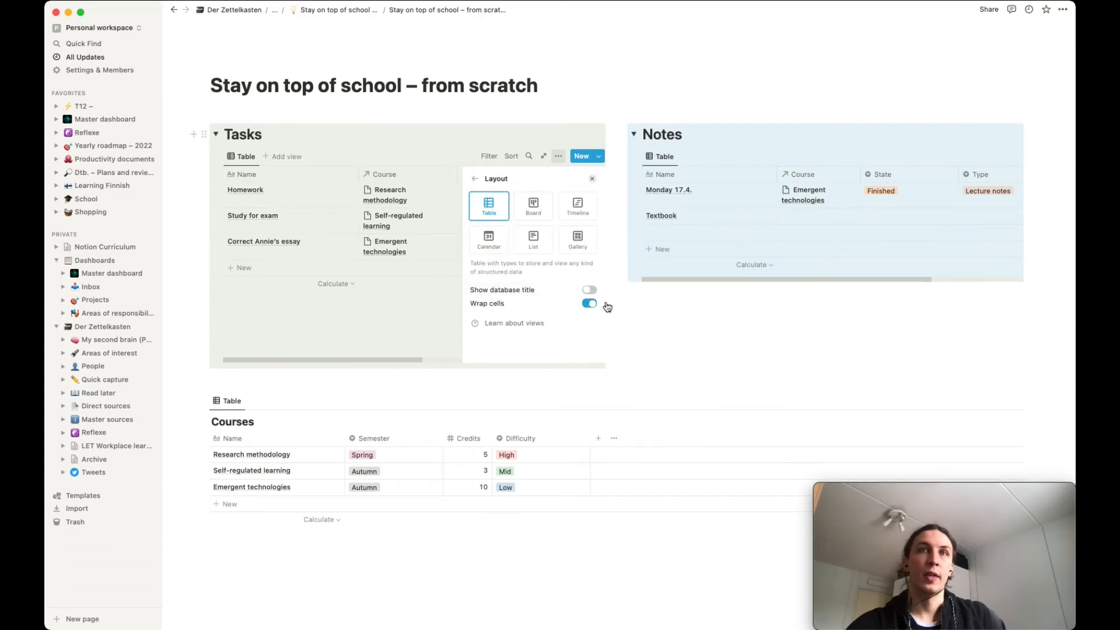
click(640, 344)
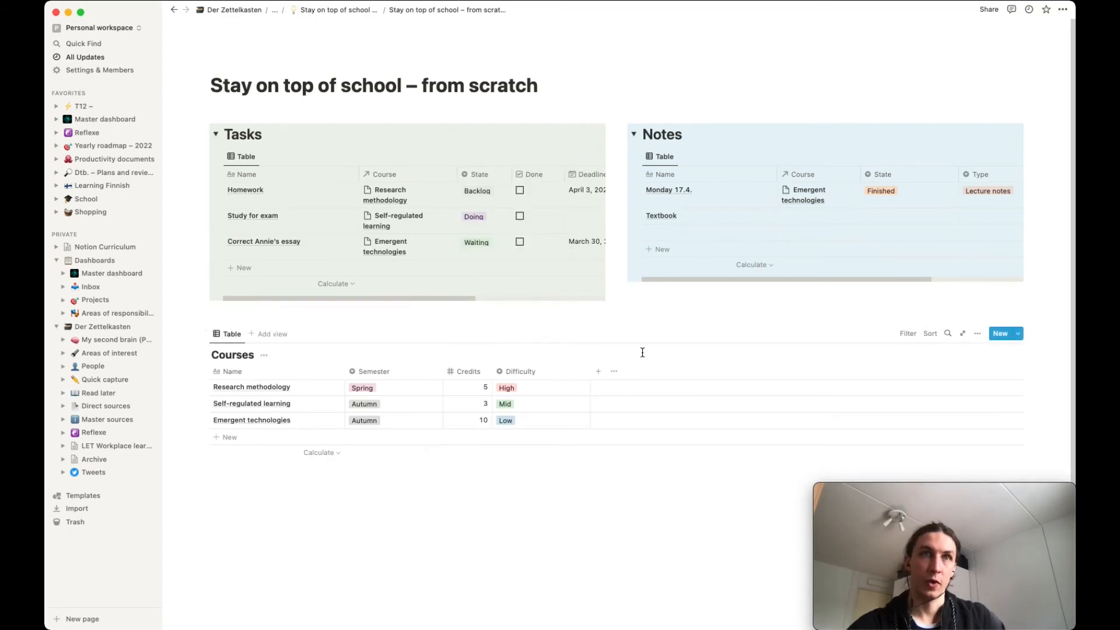
- Add a second table view to the Courses database and switch back to its original view
click(282, 341)
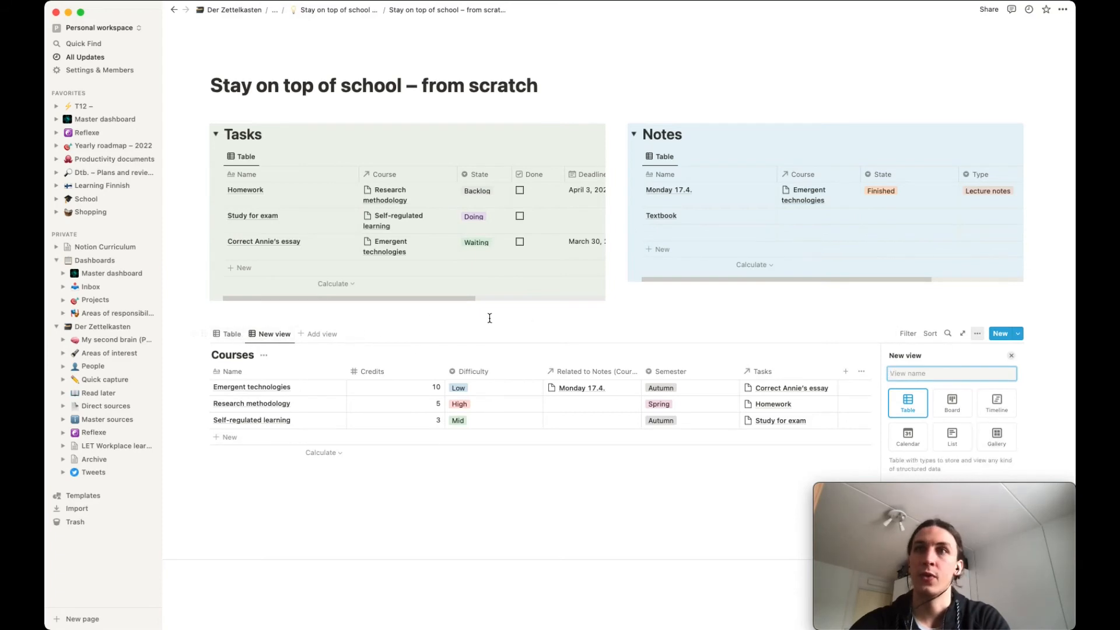
click(231, 333)
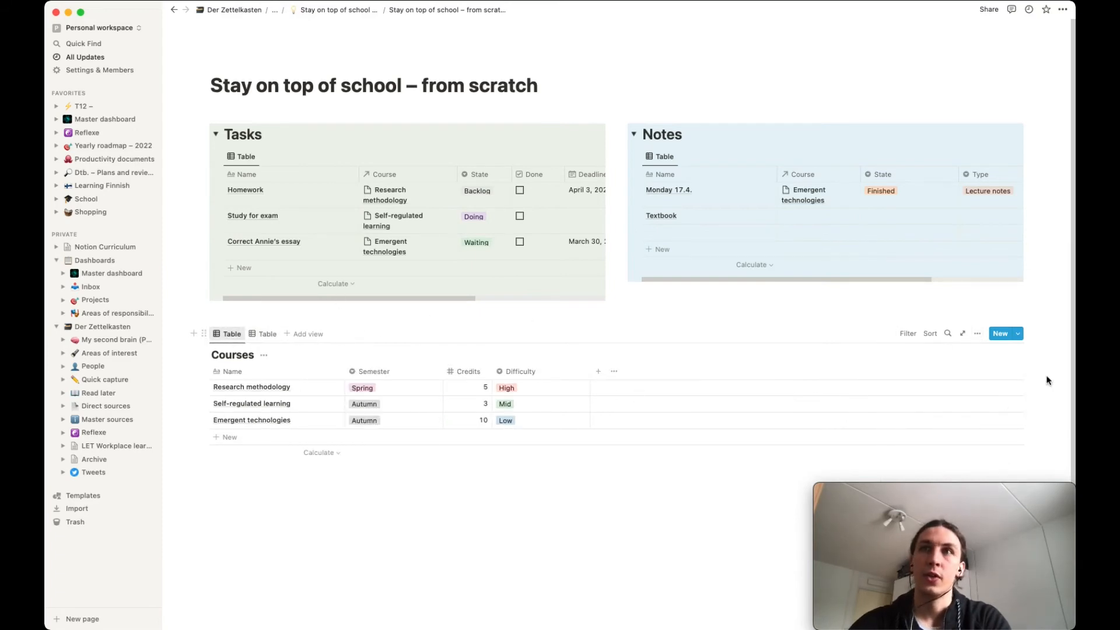
- Change the layout of the original Courses view from table to Gallery
click(978, 334)
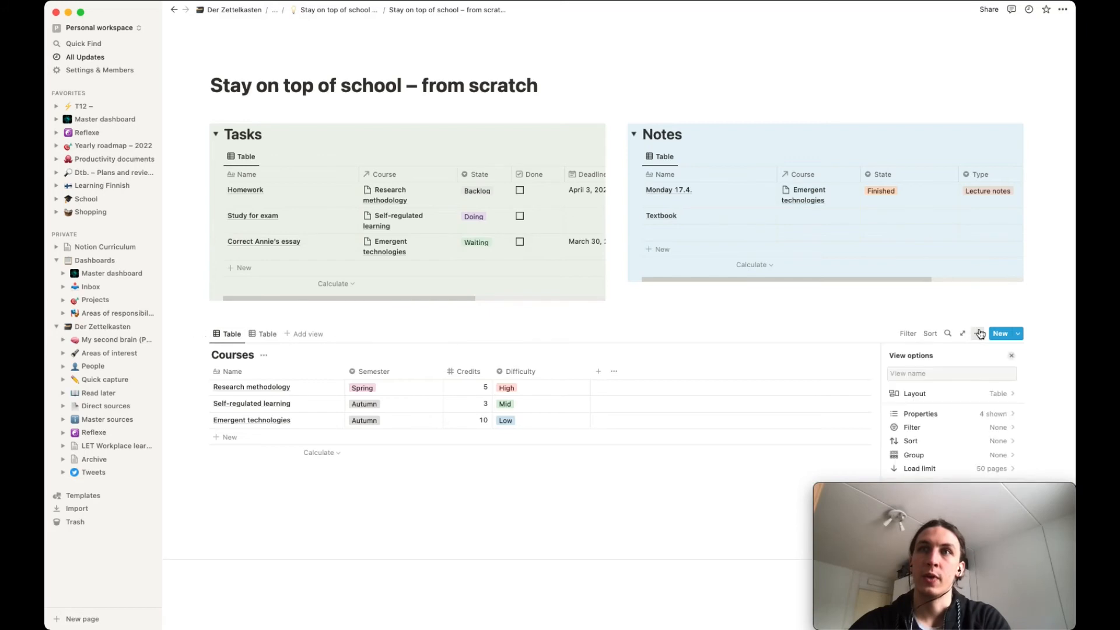
click(997, 393)
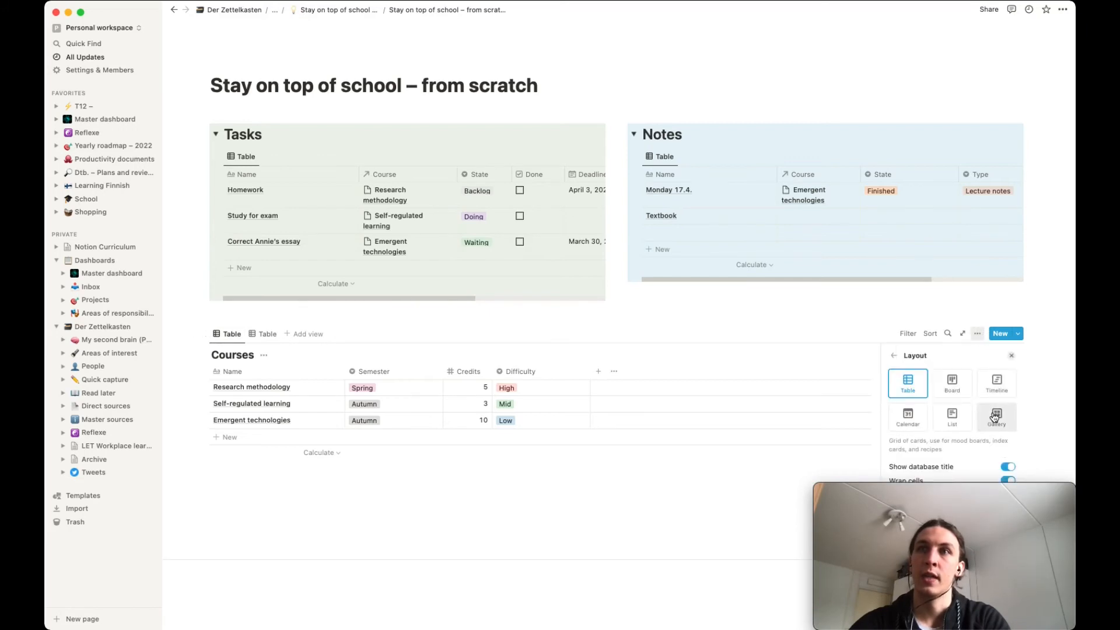
click(995, 416)
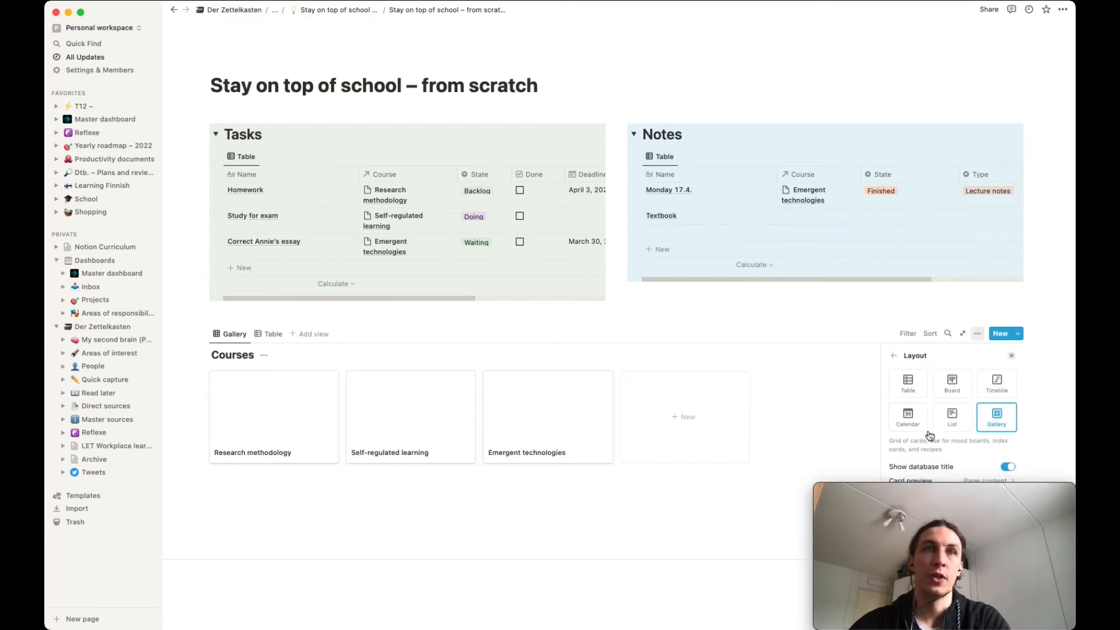
click(612, 503)
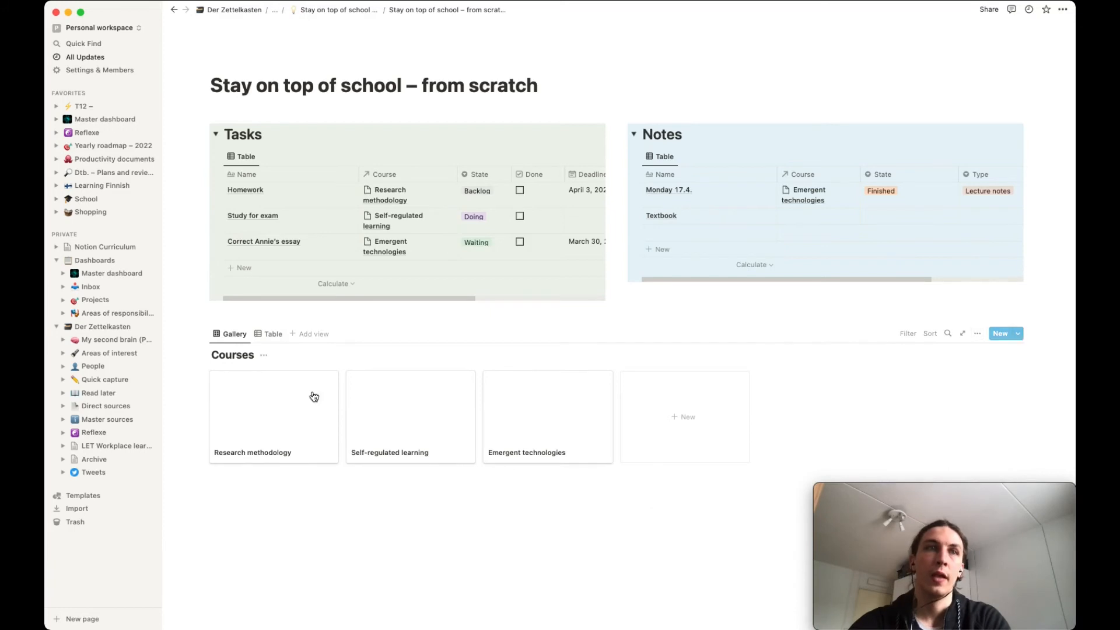
- Add cover images to the Research methodology and Self-regulated learning course pages
click(284, 415)
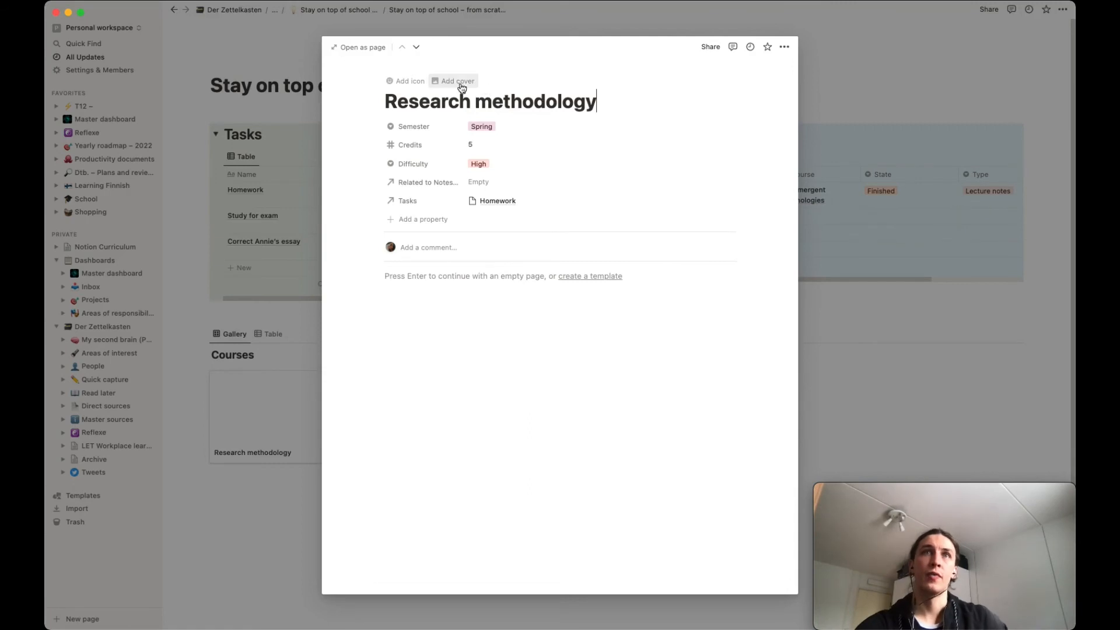
click(458, 81)
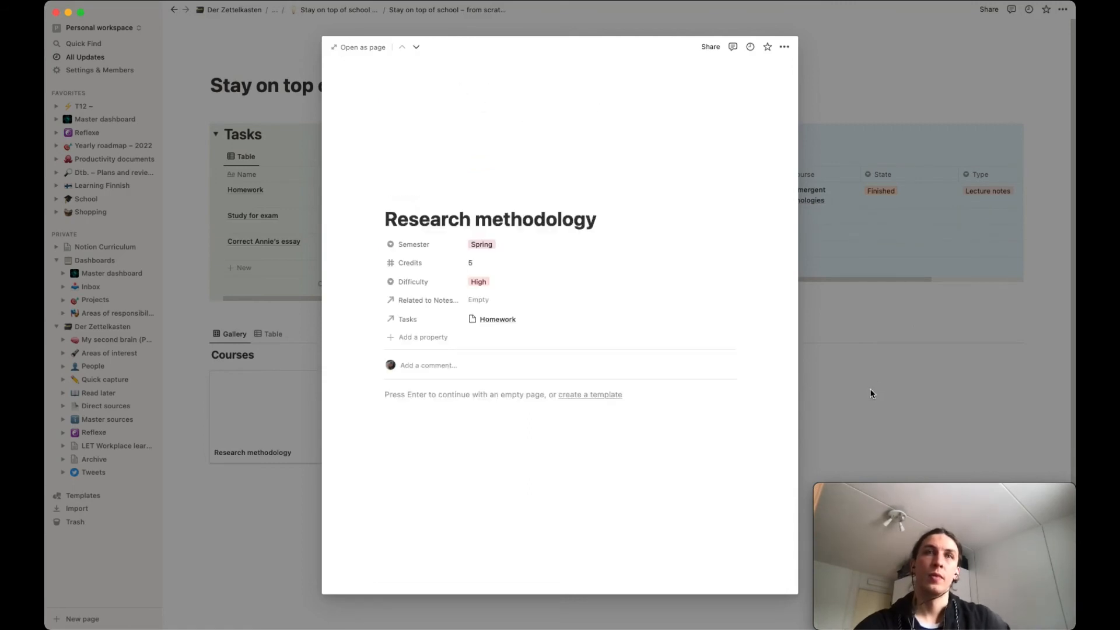
click(267, 517)
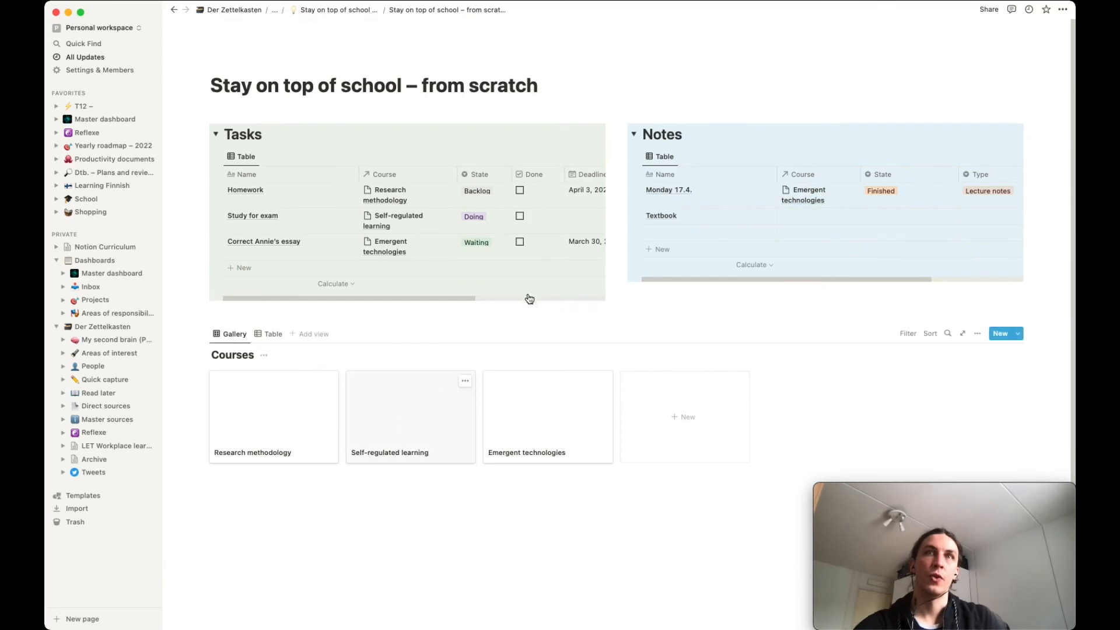
click(410, 421)
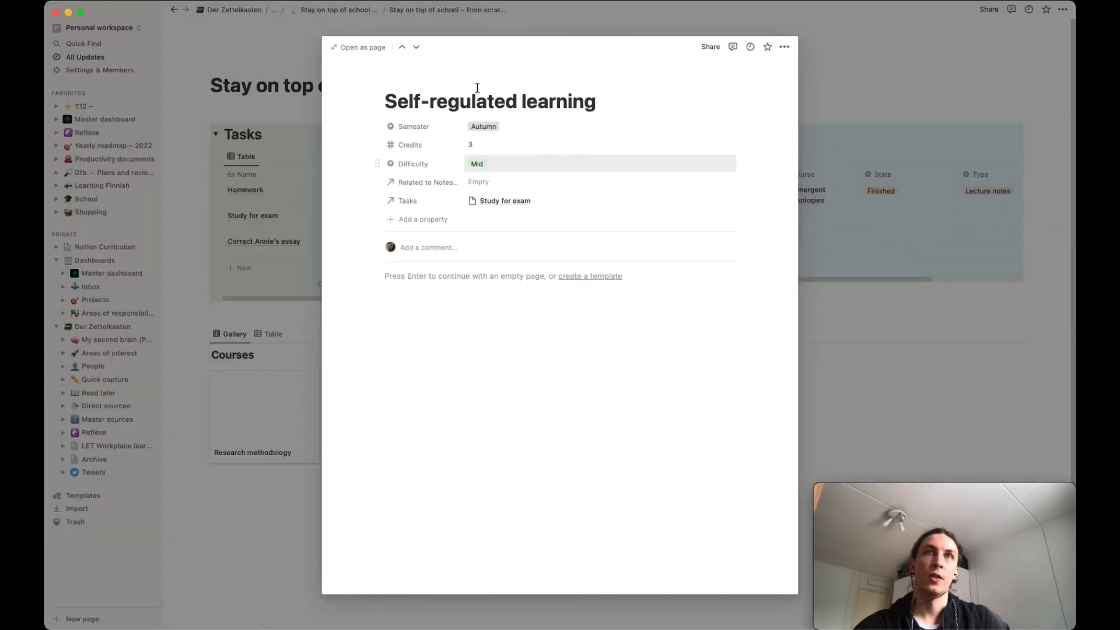
click(447, 83)
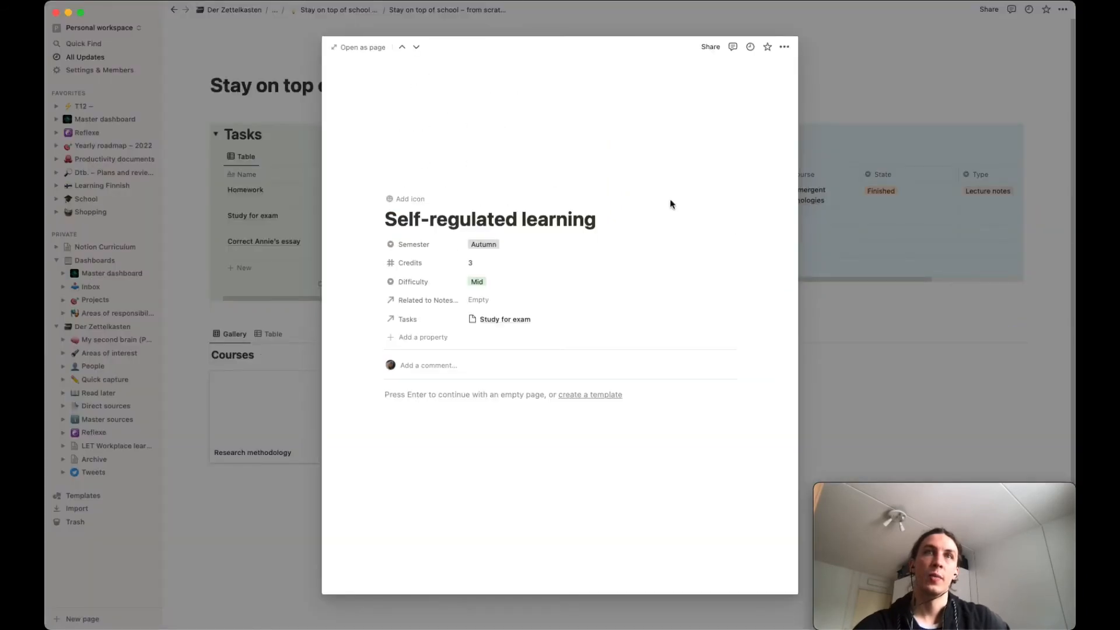
key(Escape)
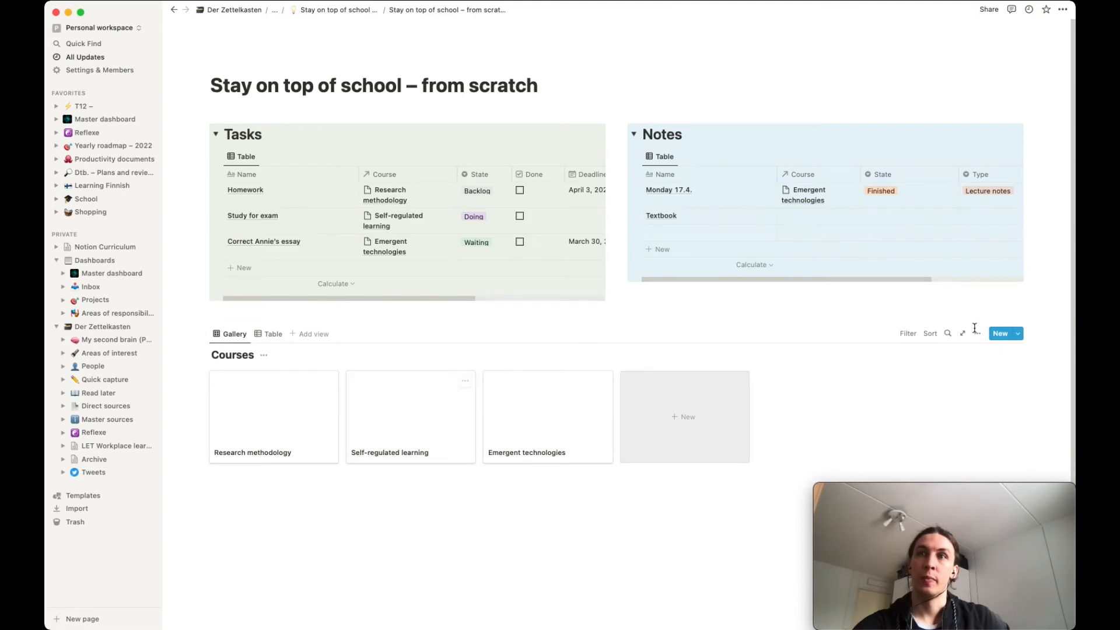
- Set the card preview of the Courses gallery to Page cover
click(977, 336)
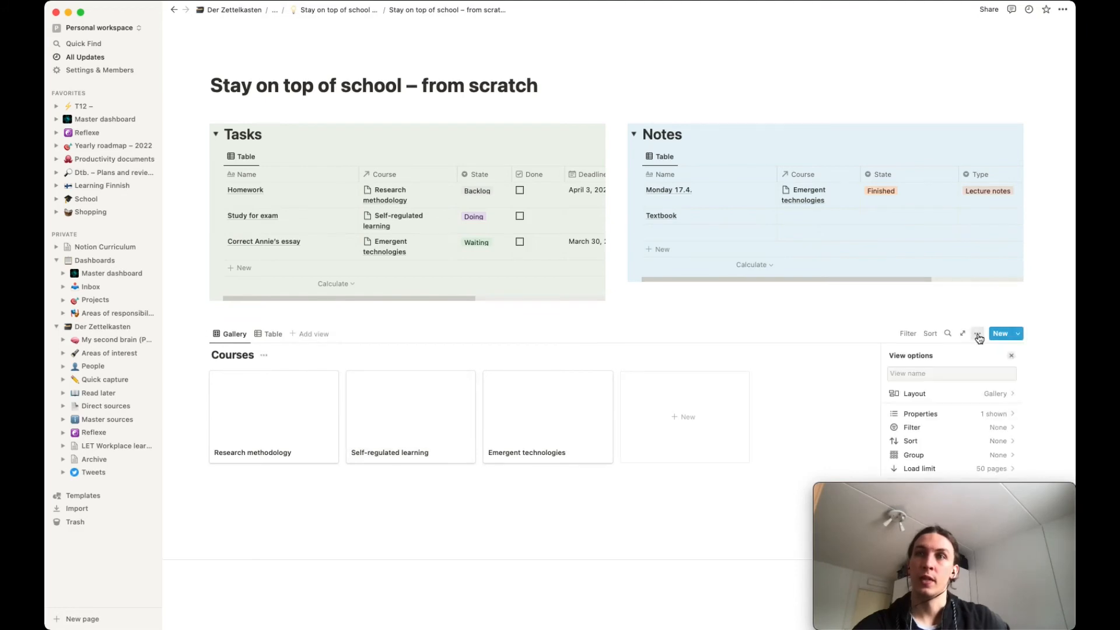
click(1004, 393)
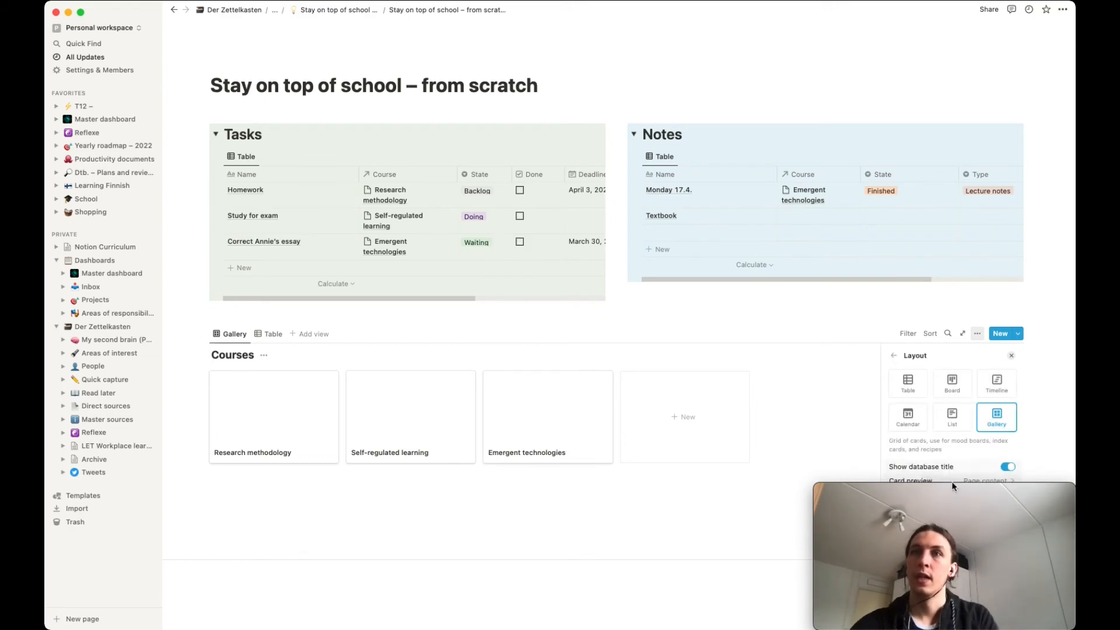
drag(930, 492, 660, 492)
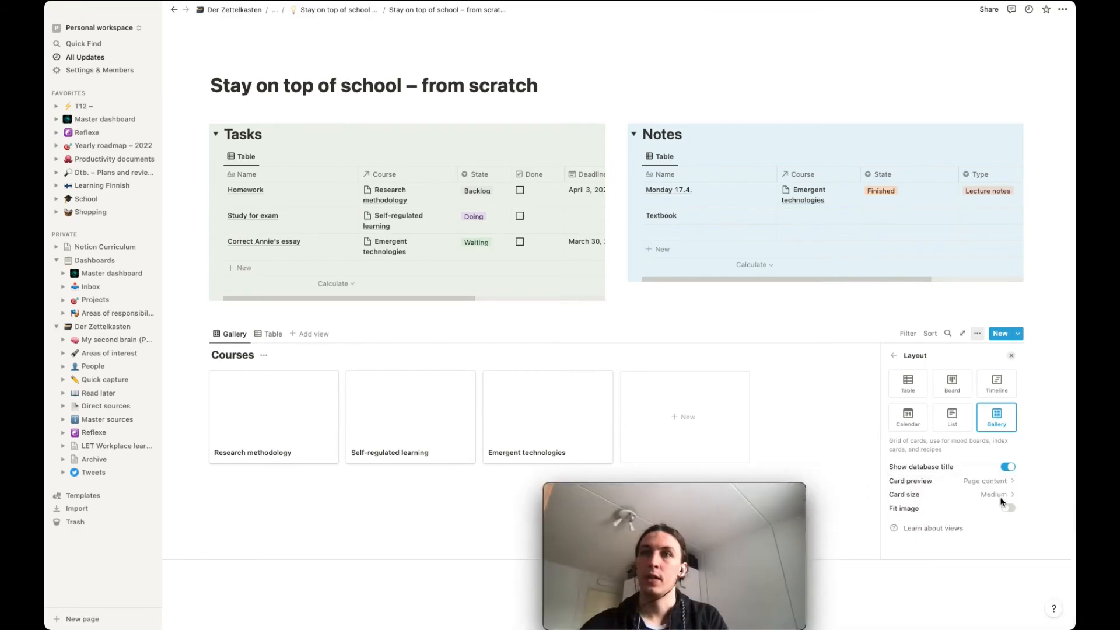
click(1003, 482)
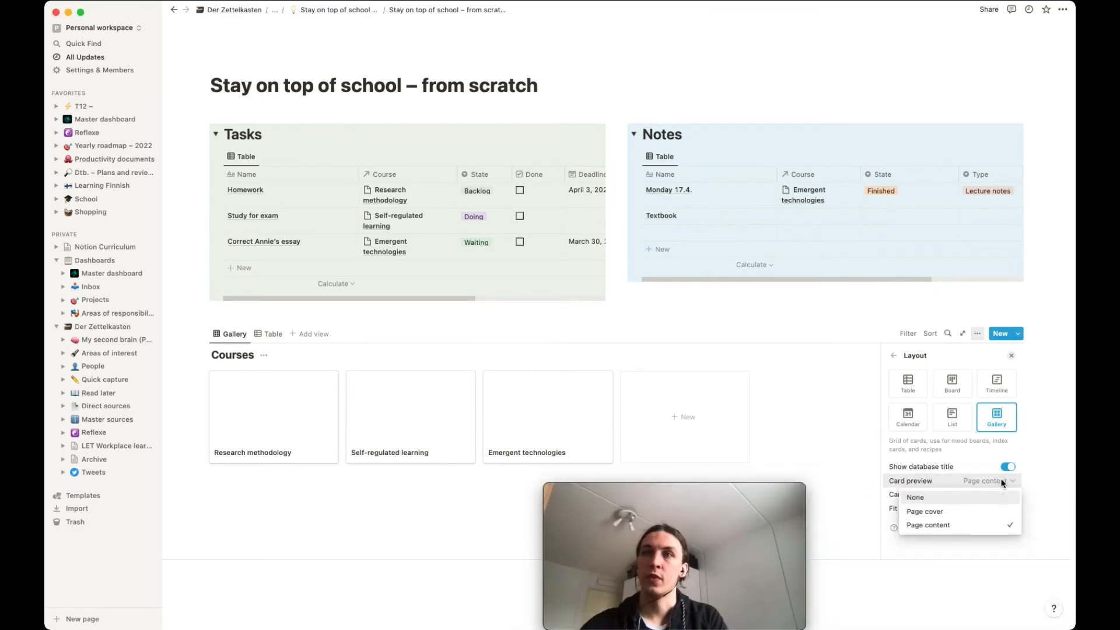
click(957, 516)
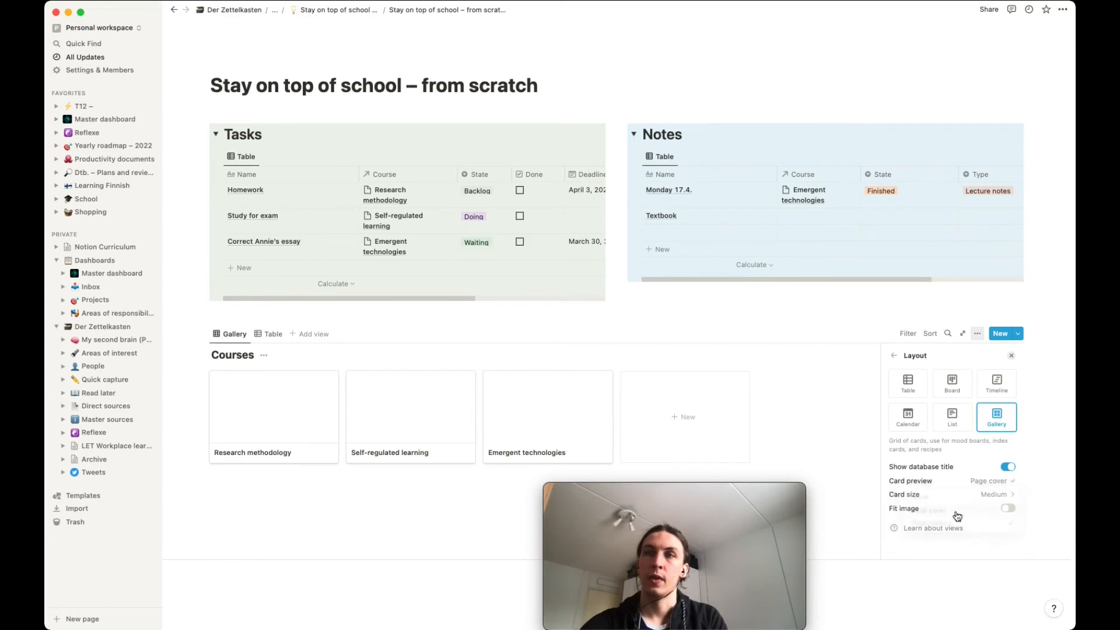
drag(718, 491, 983, 482)
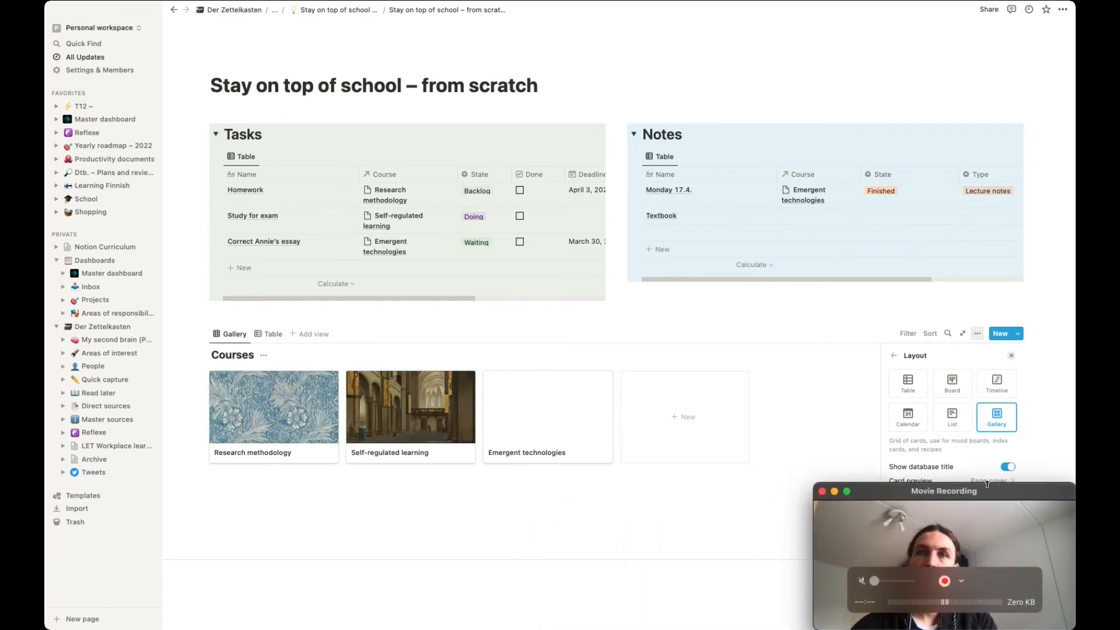
- Add a cover image to the Emergent technologies course page and return to the dashboard
click(536, 430)
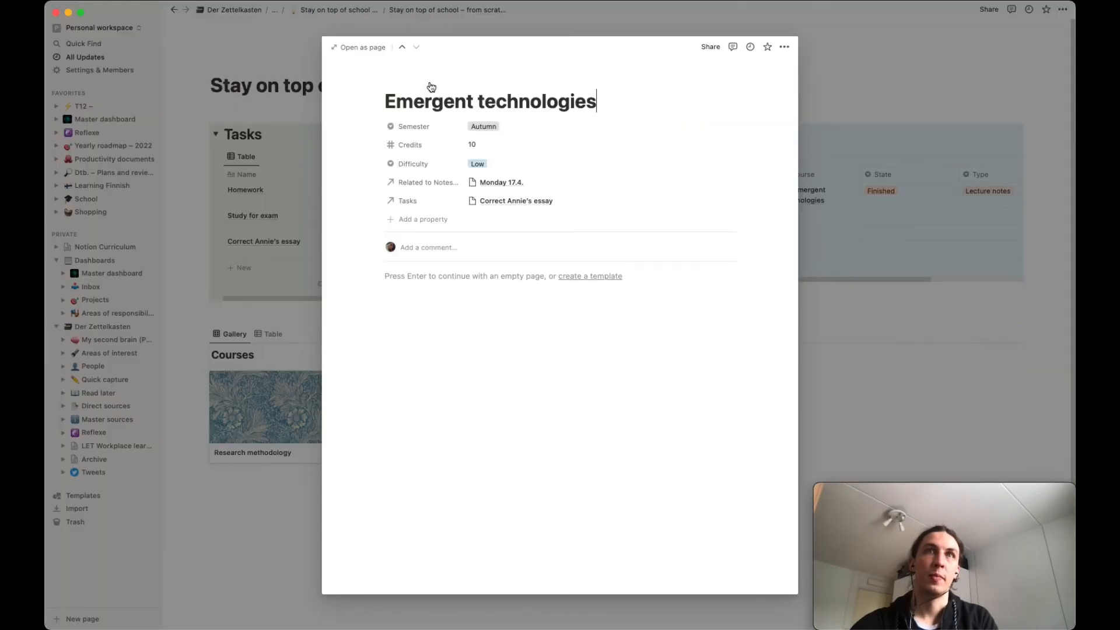
click(453, 82)
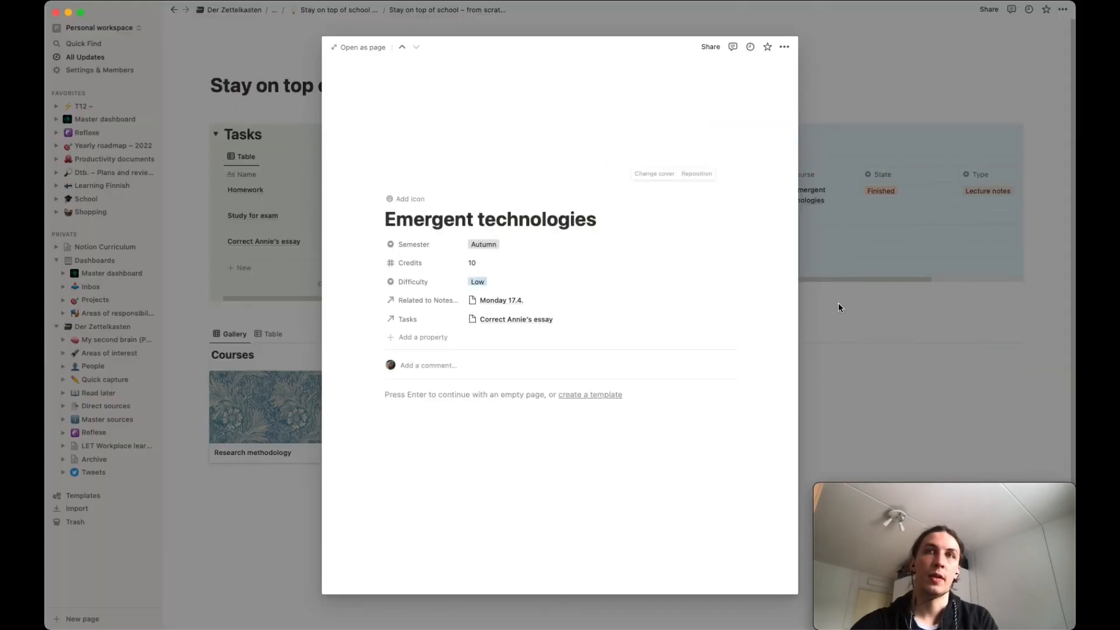
click(841, 334)
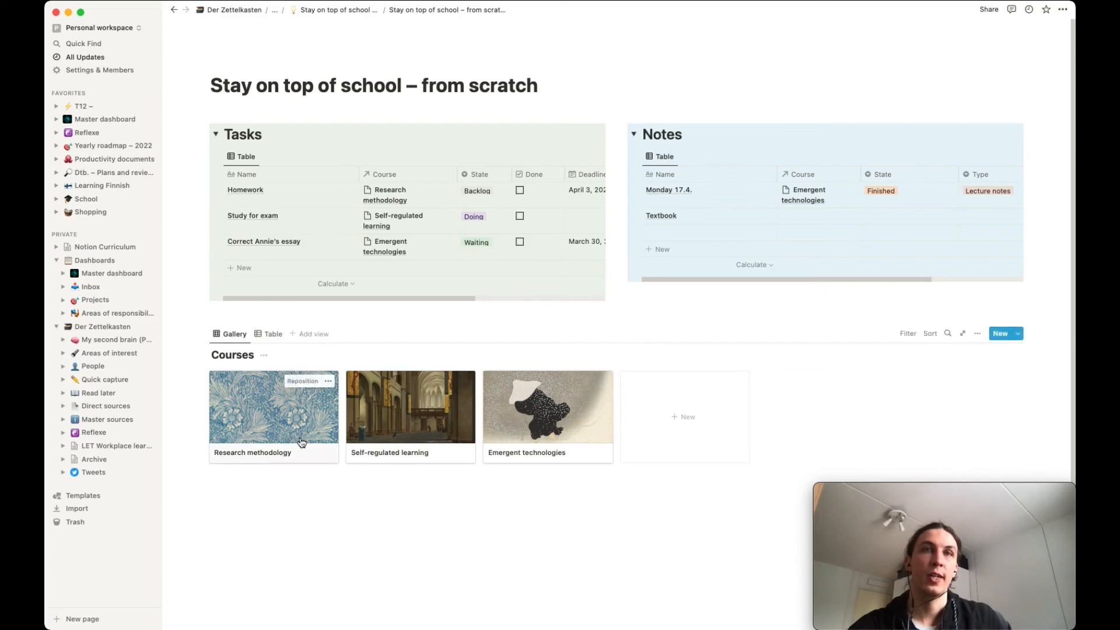
- Show the Difficulty property on the Courses gallery cards
click(978, 334)
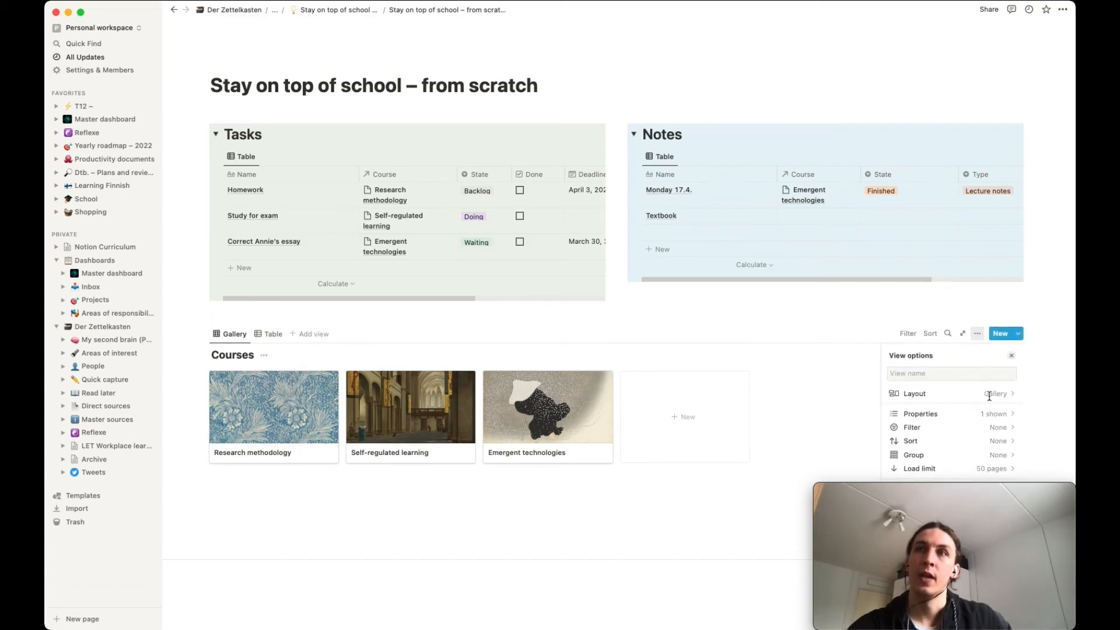
click(991, 415)
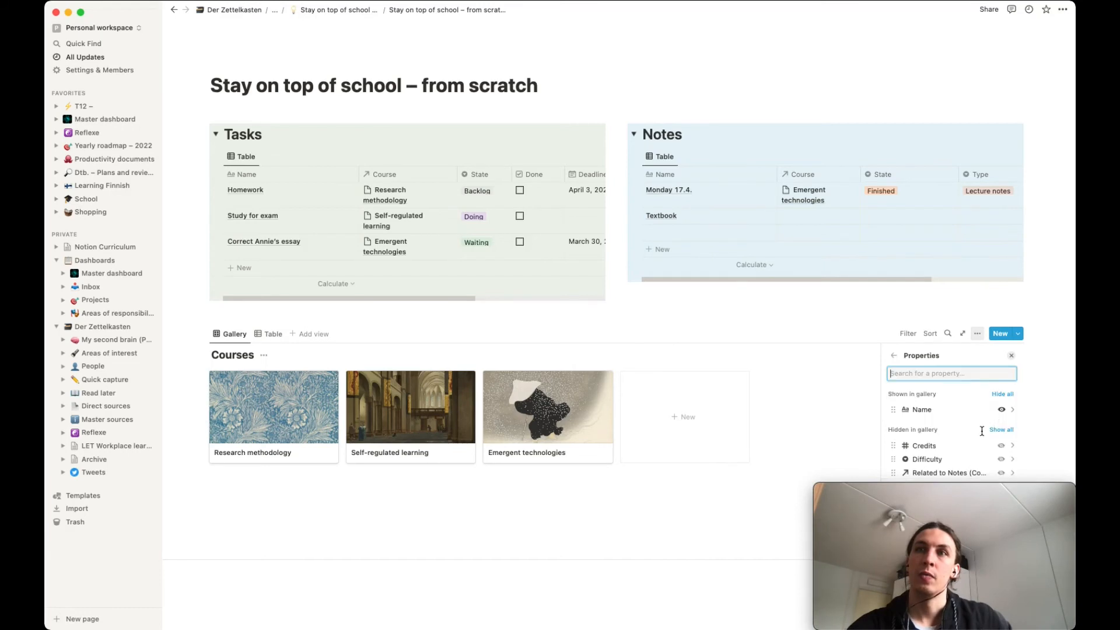
click(1001, 460)
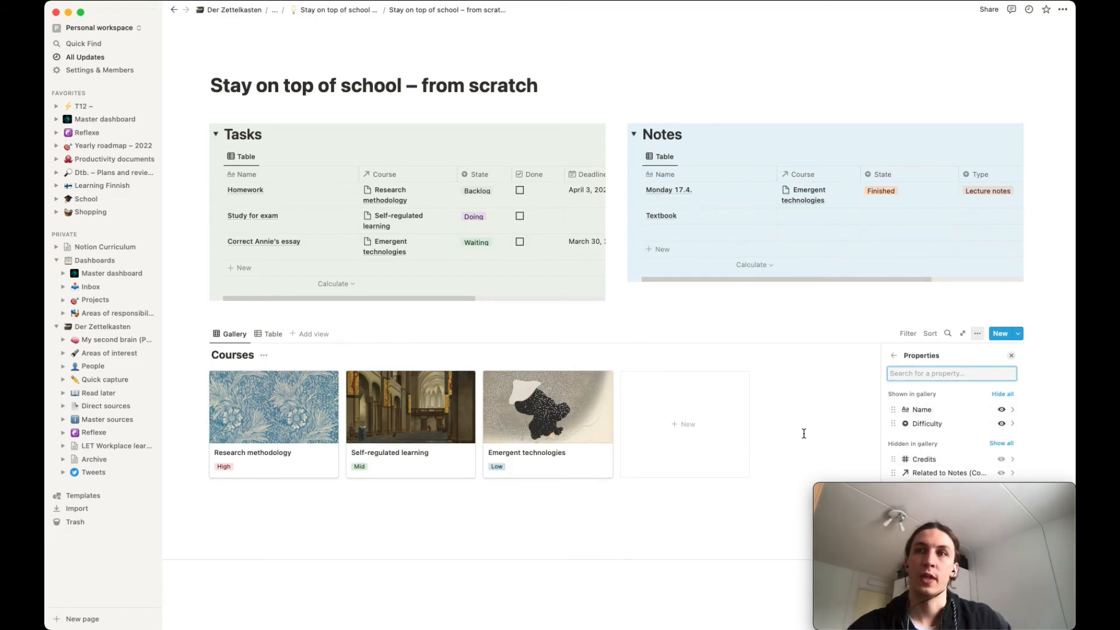
click(680, 523)
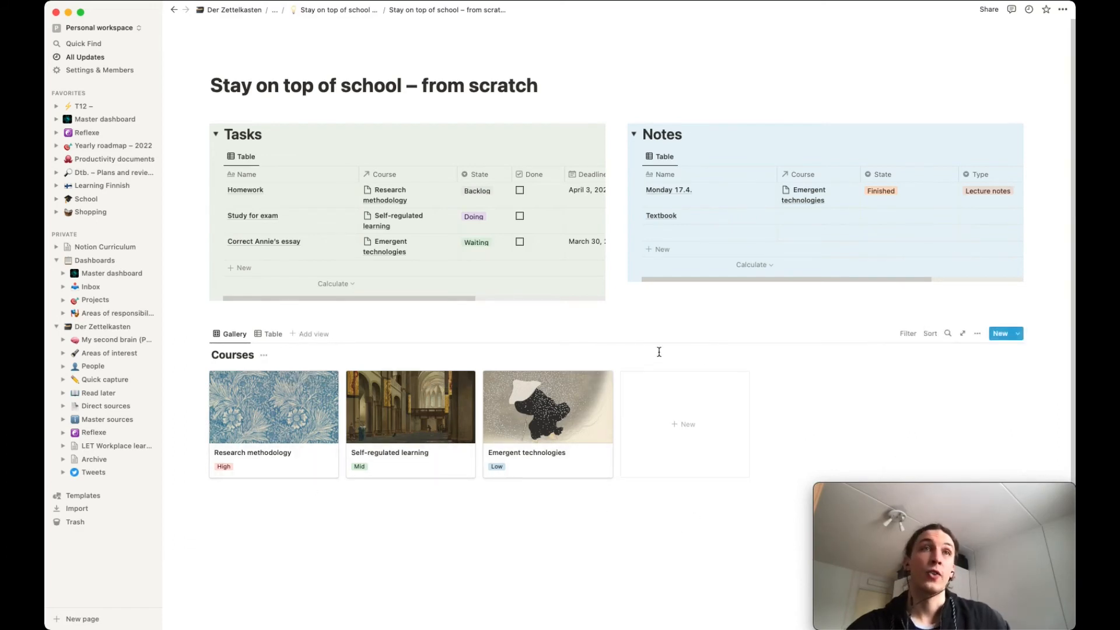
- Rename the existing table view of the Tasks database as Unfiltered
scroll(658, 350, down, 1)
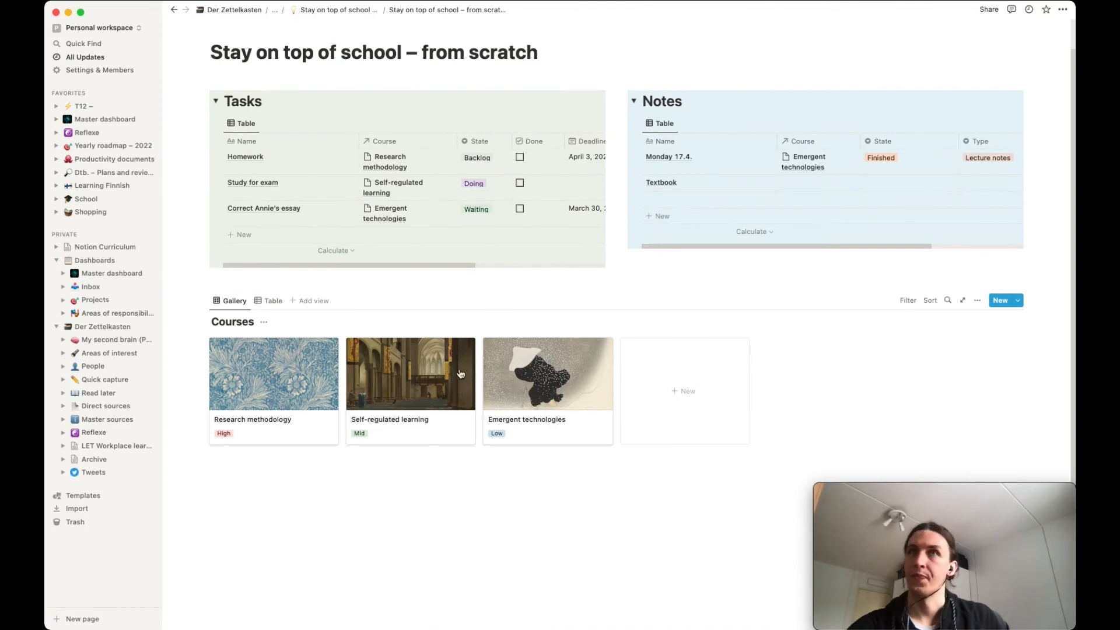
scroll(541, 460, up, 1)
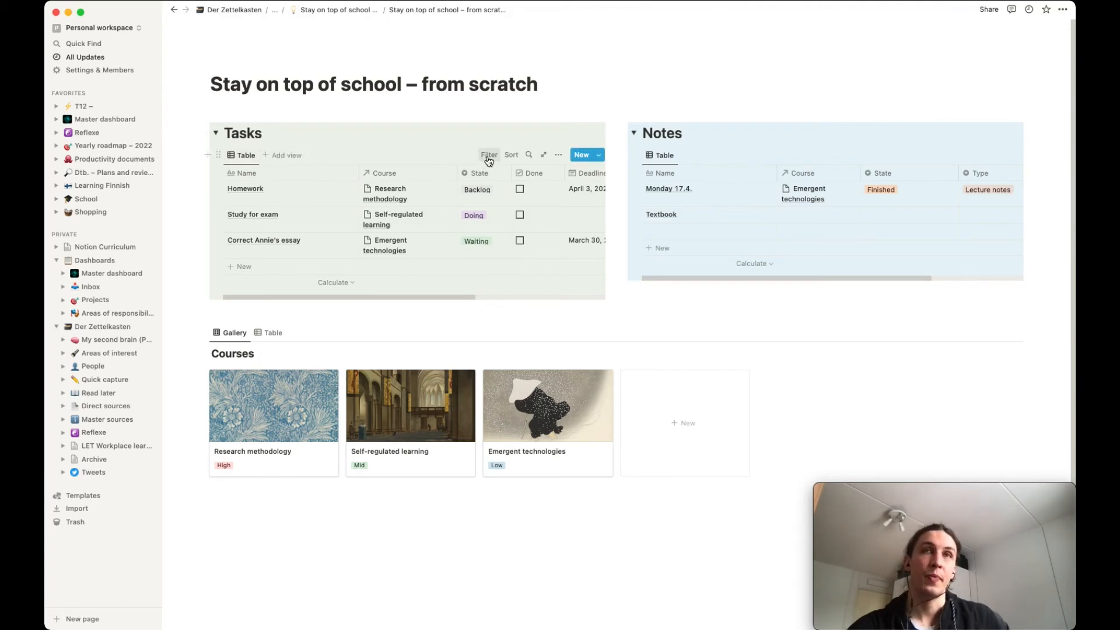
click(245, 157)
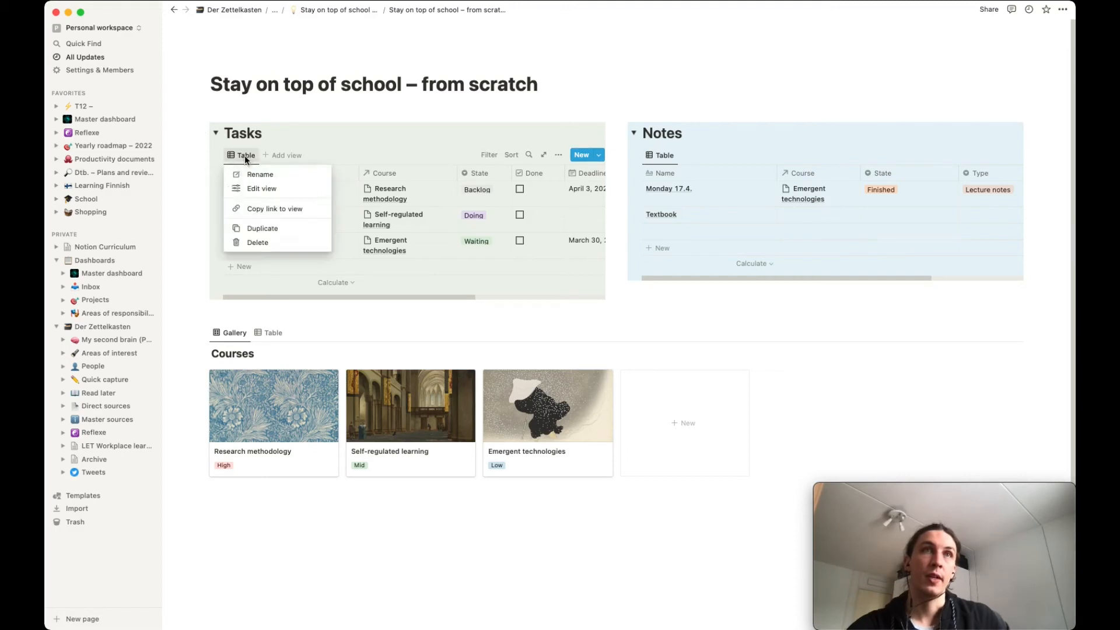
click(263, 176)
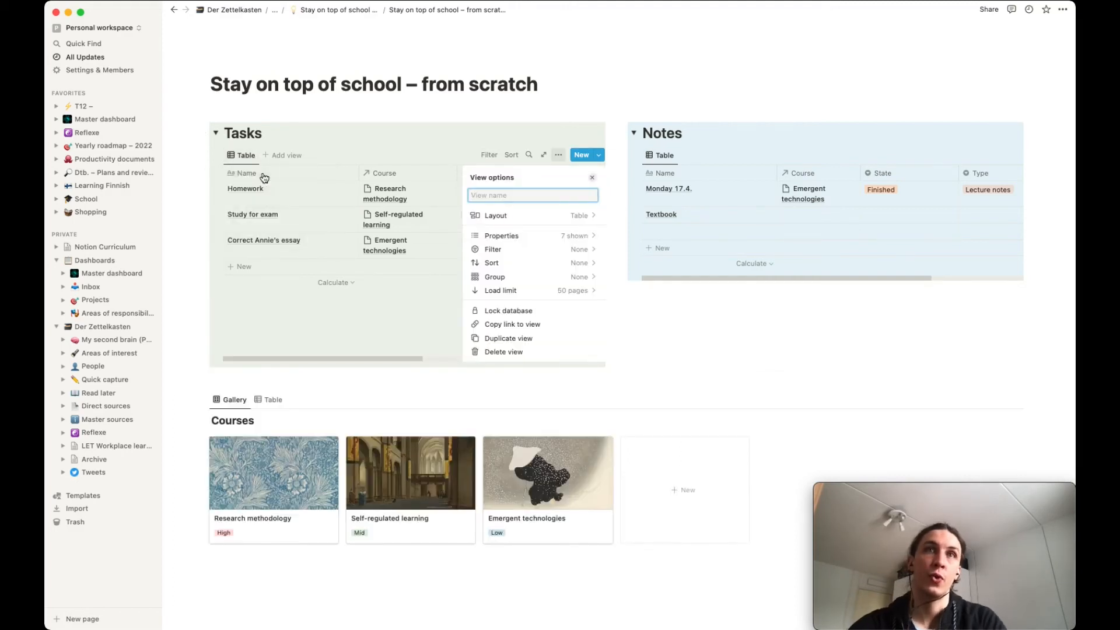
text(Unfiltered)
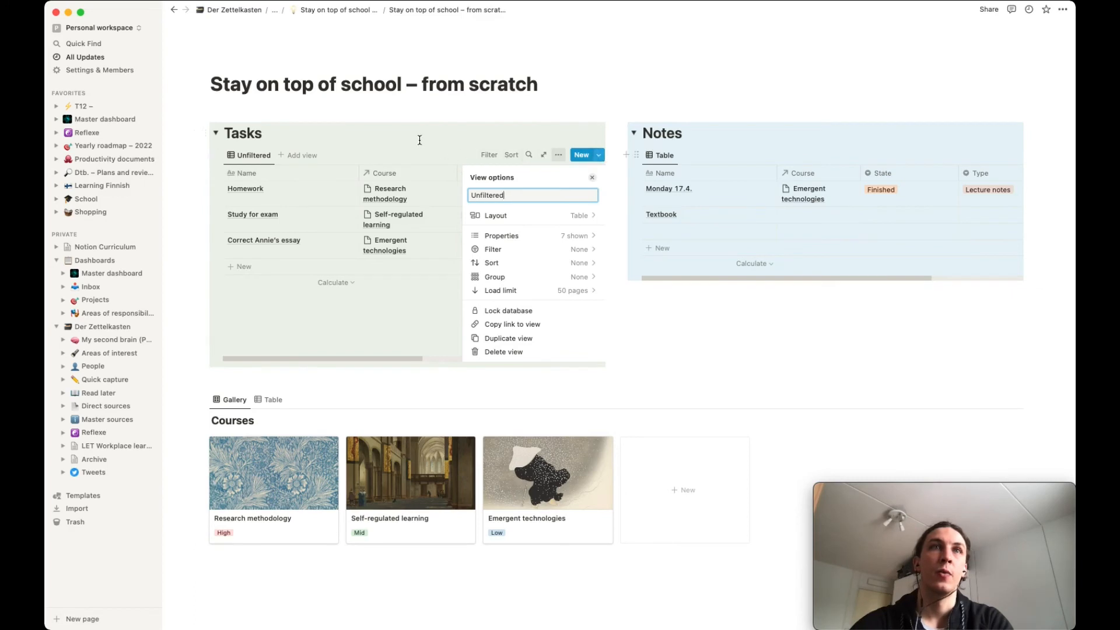
- Add a table view named Doing to the Tasks database and place it before the Unfiltered view
click(290, 156)
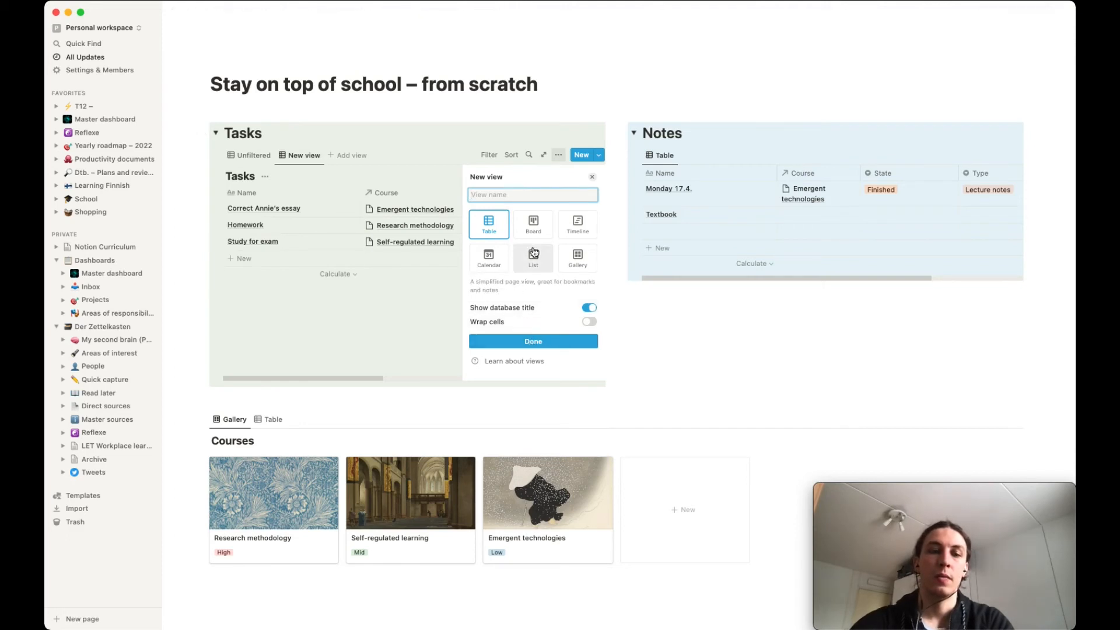
click(532, 342)
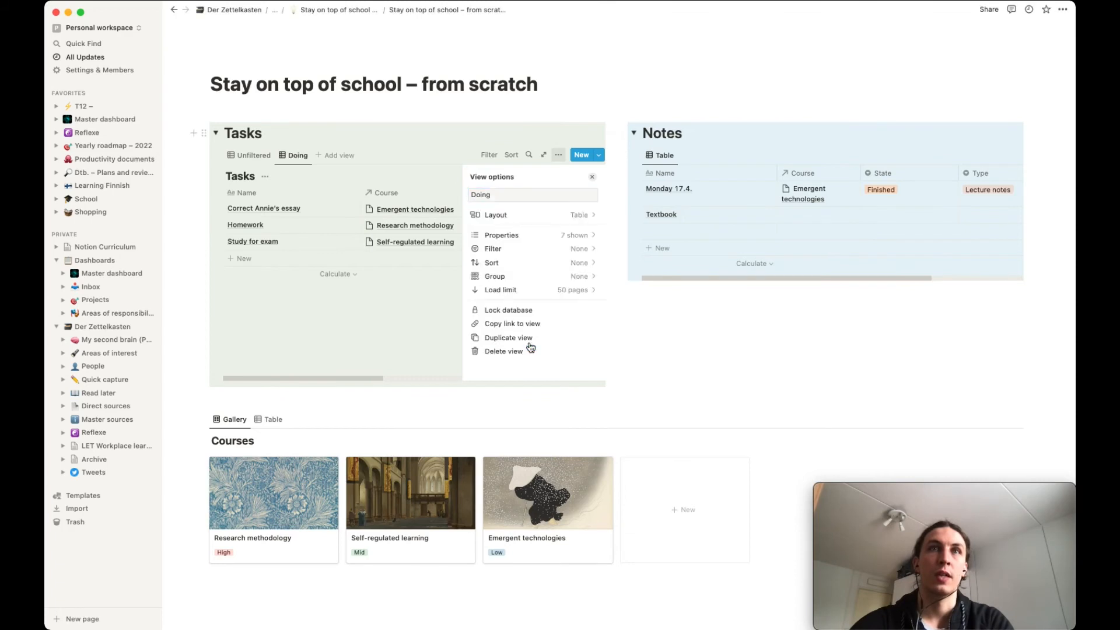
click(296, 159)
click(292, 158)
drag(291, 158, 236, 160)
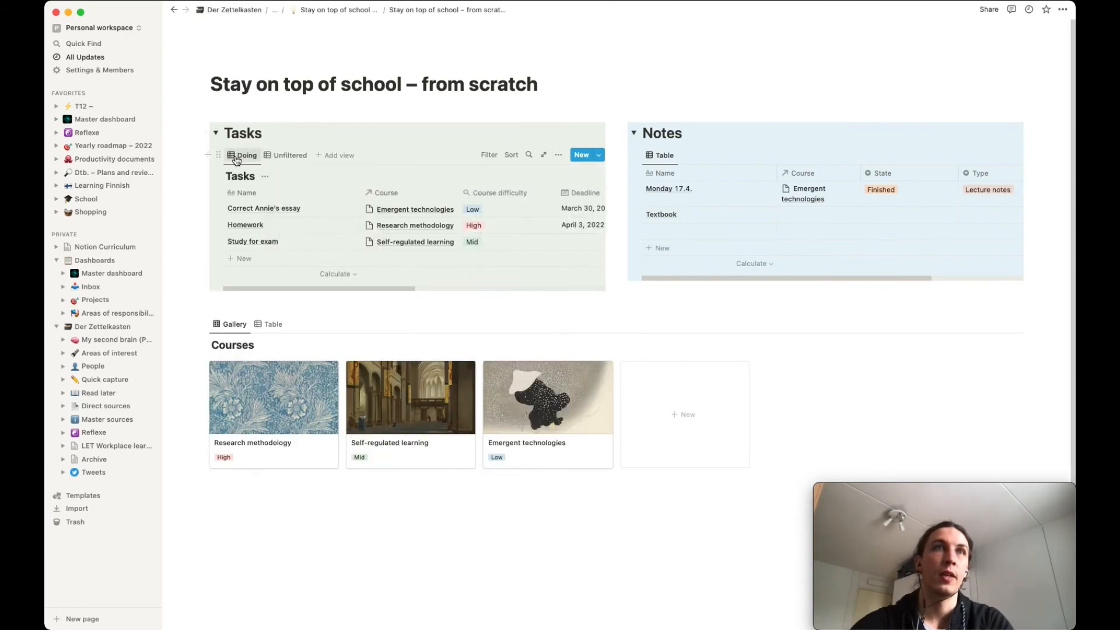
- Filter the Doing view of the Tasks database to entries whose State is Doing
click(489, 155)
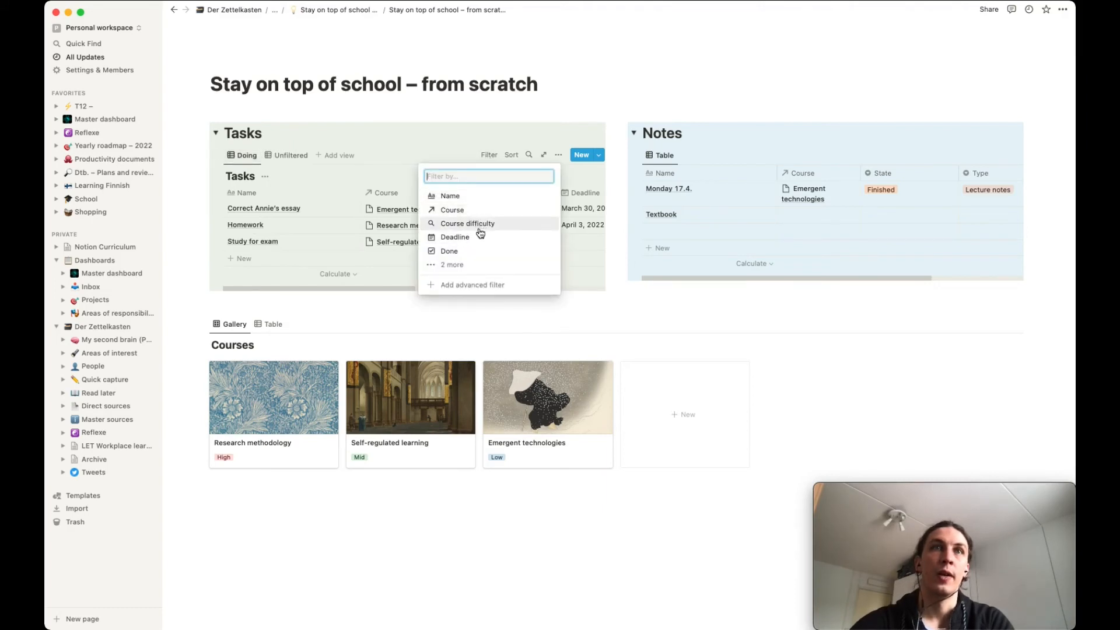
click(458, 264)
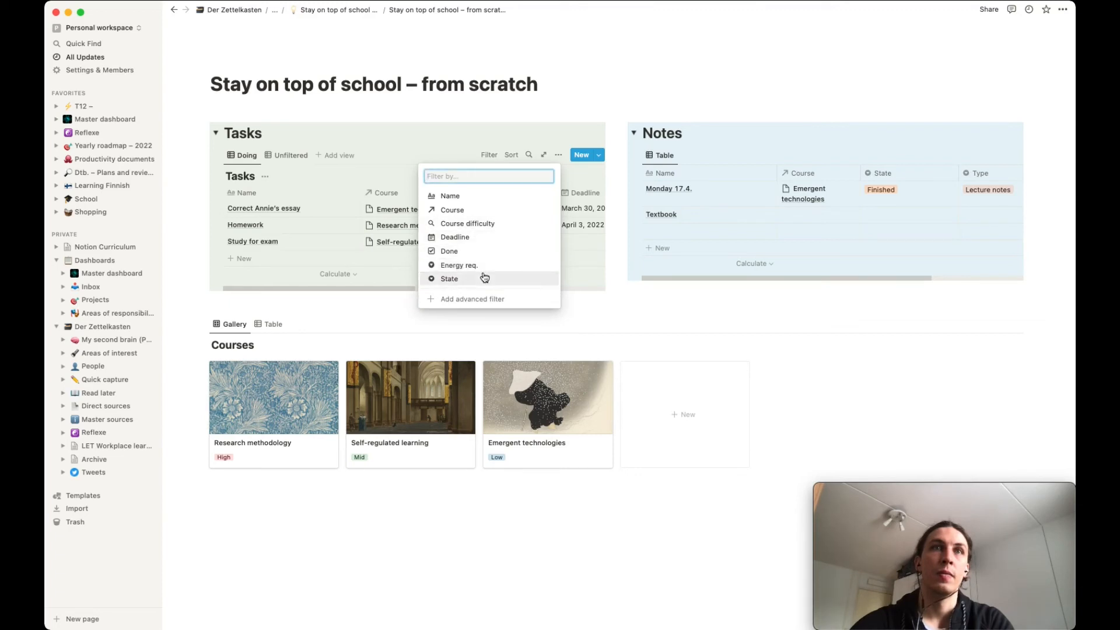
click(483, 279)
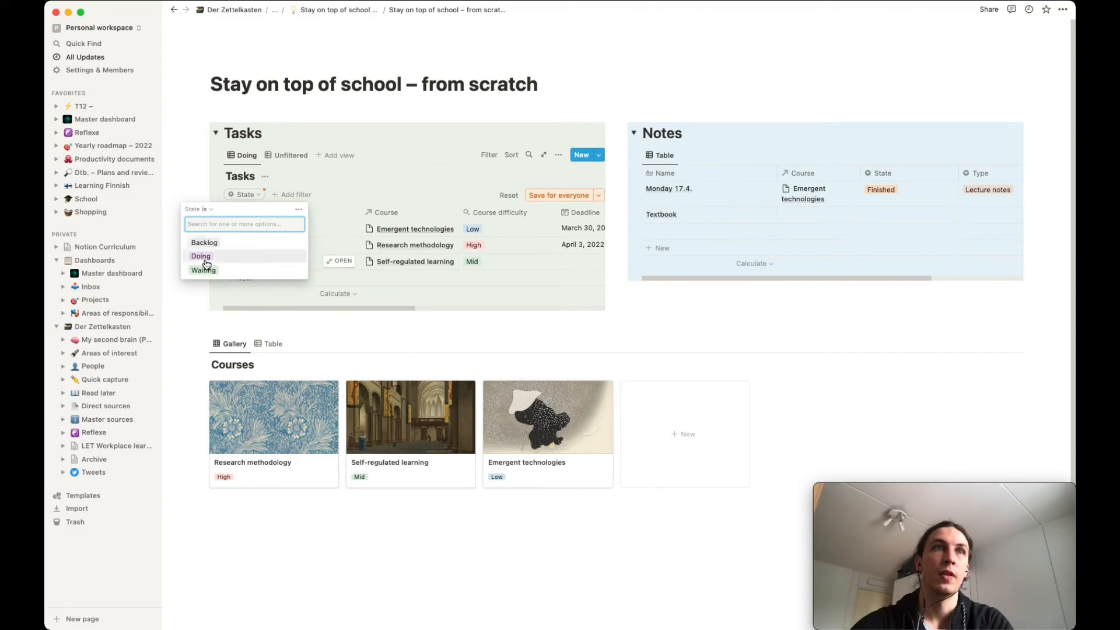
click(203, 258)
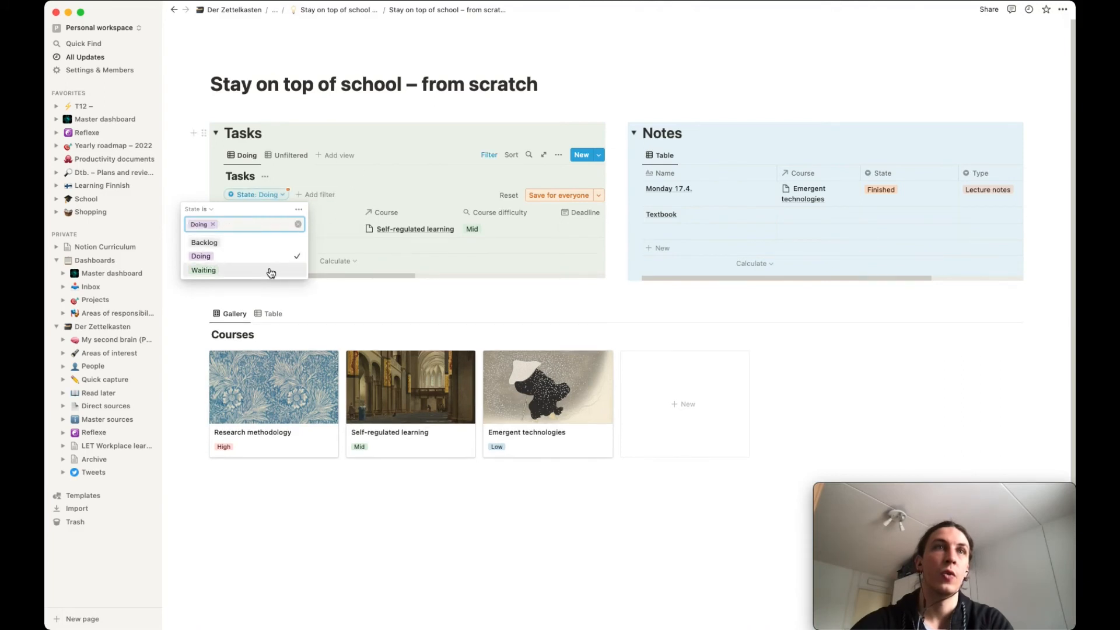
- Add Waiting to the Doing view's State filter and add a second filter showing only tasks with Done unchecked
click(271, 271)
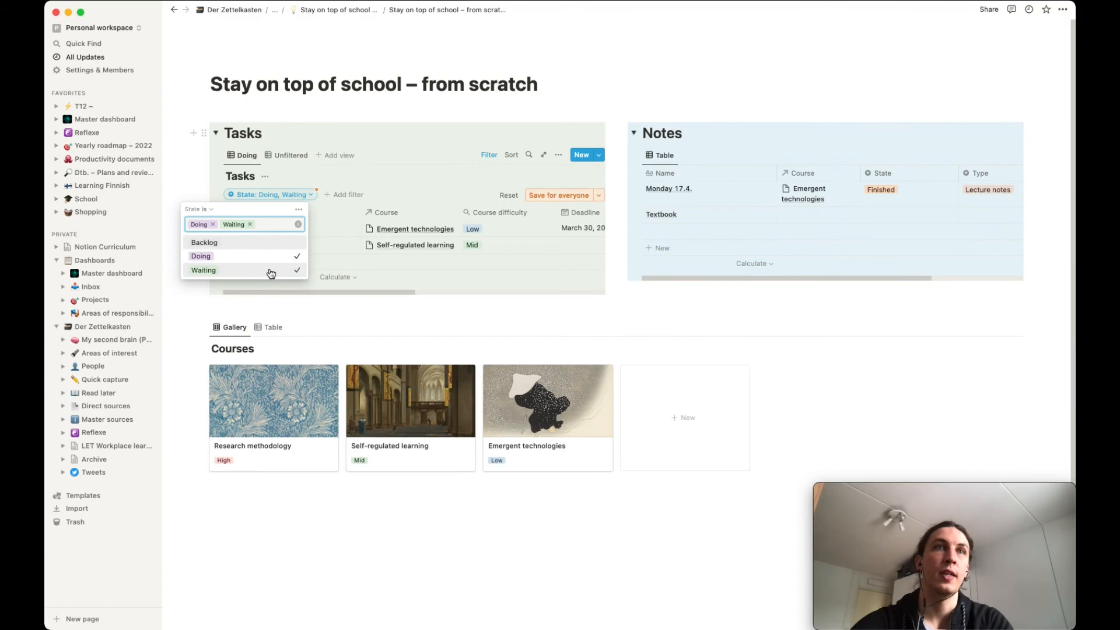
click(402, 184)
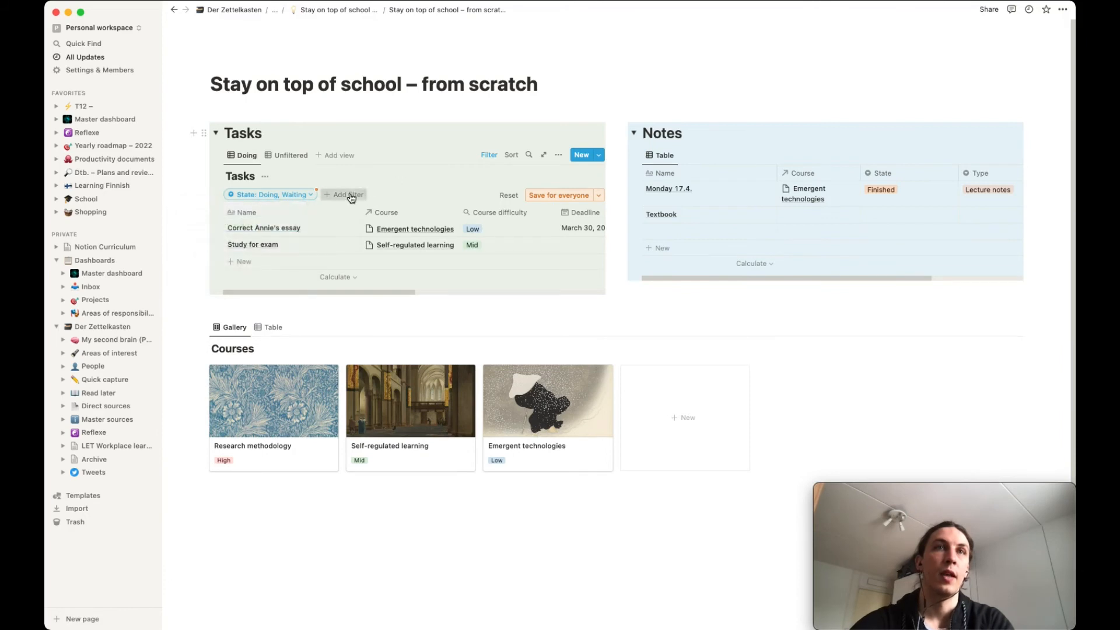
click(352, 198)
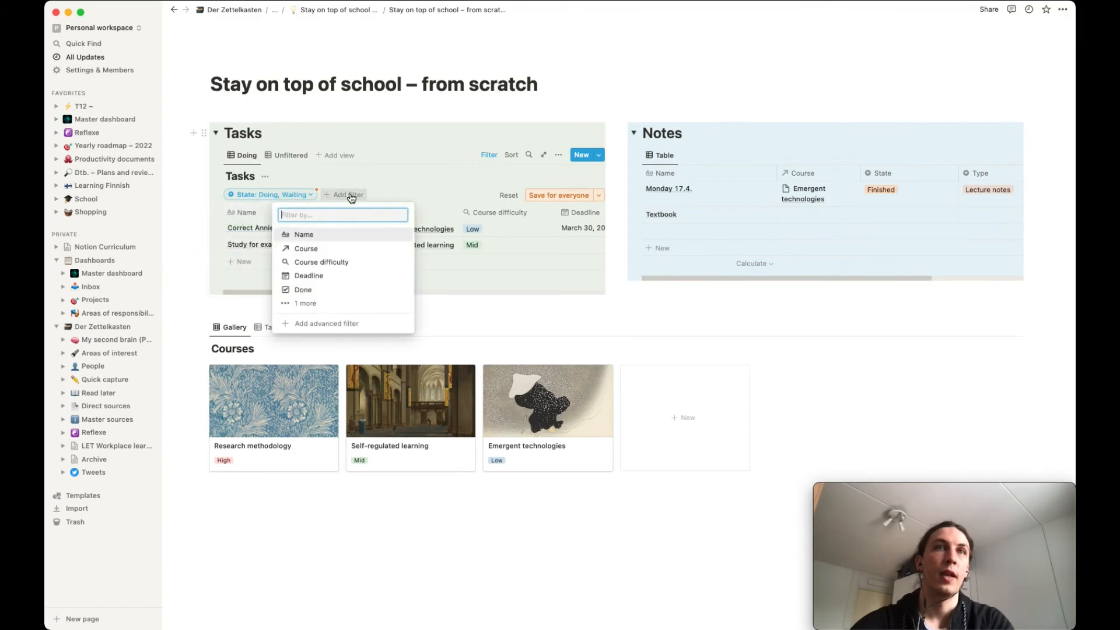
click(305, 289)
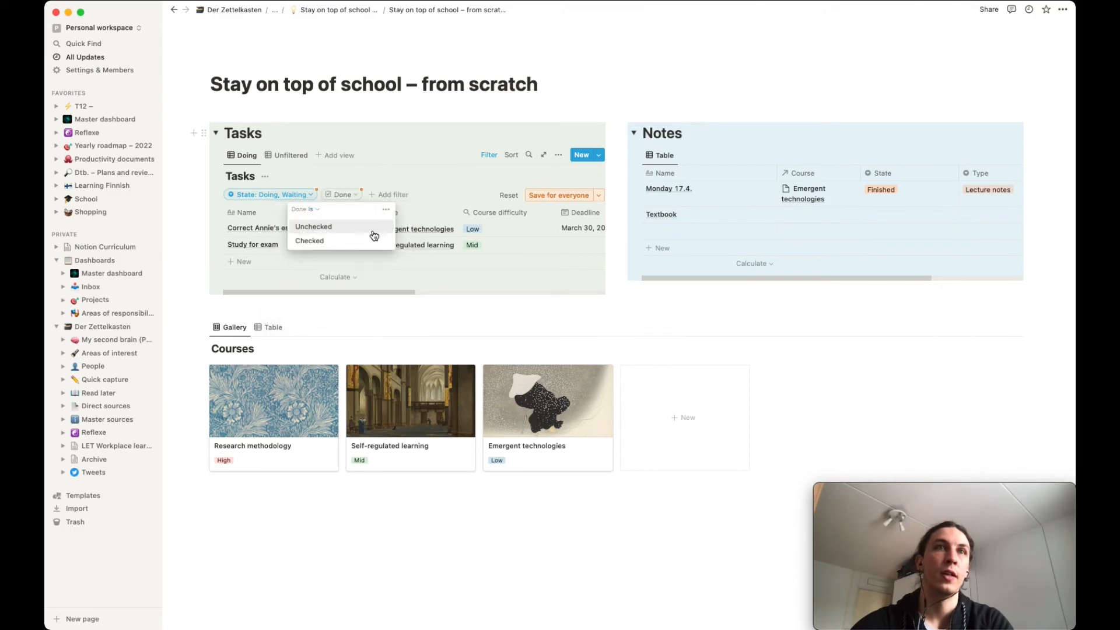
click(315, 228)
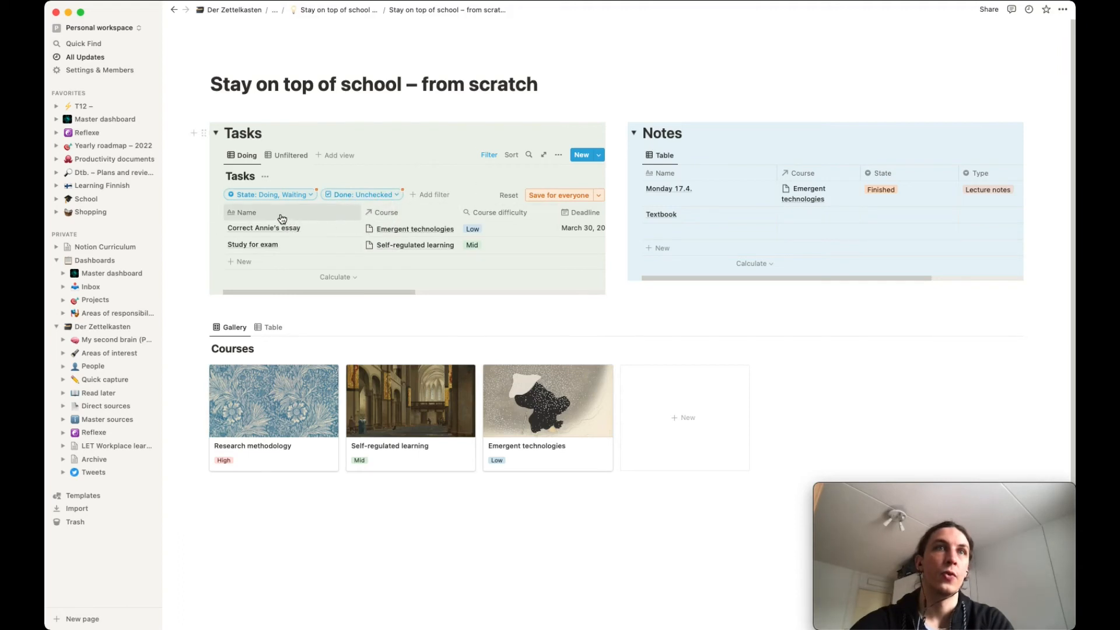
- Place the Name column after Course in the Doing view and narrow the Course difficulty and Done columns
drag(282, 218, 406, 228)
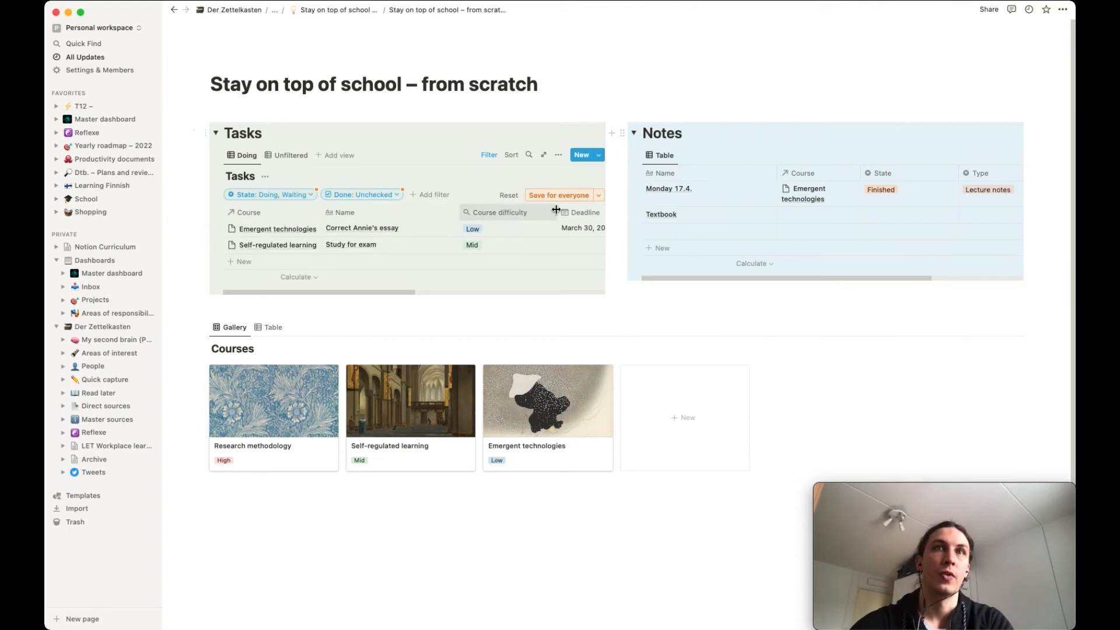
drag(556, 210, 341, 217)
scroll(527, 233, right, 5)
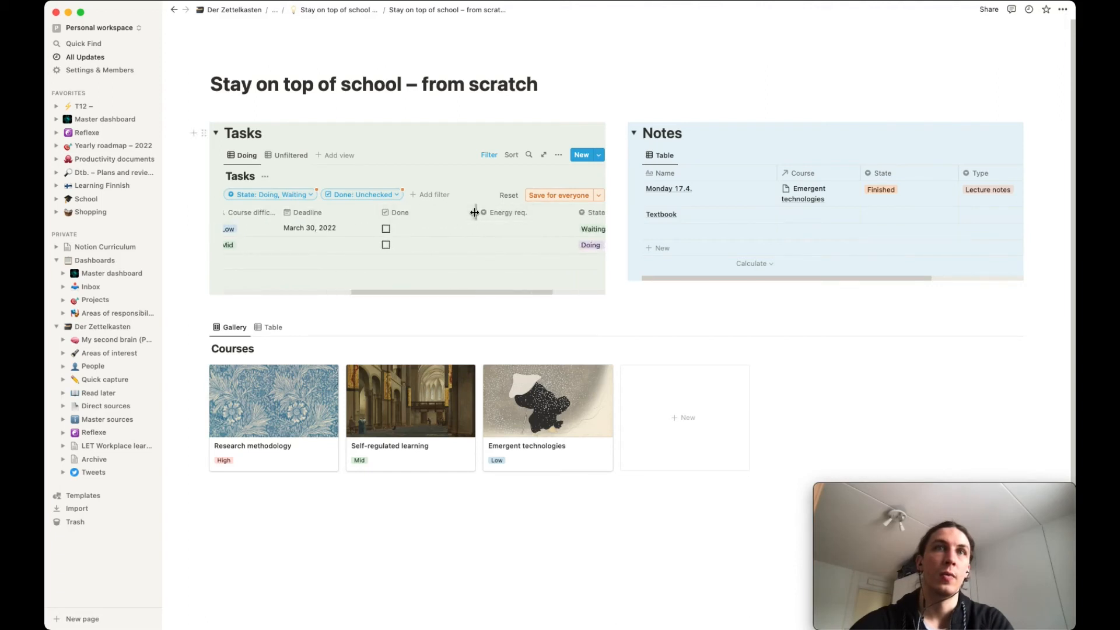
drag(476, 215, 375, 210)
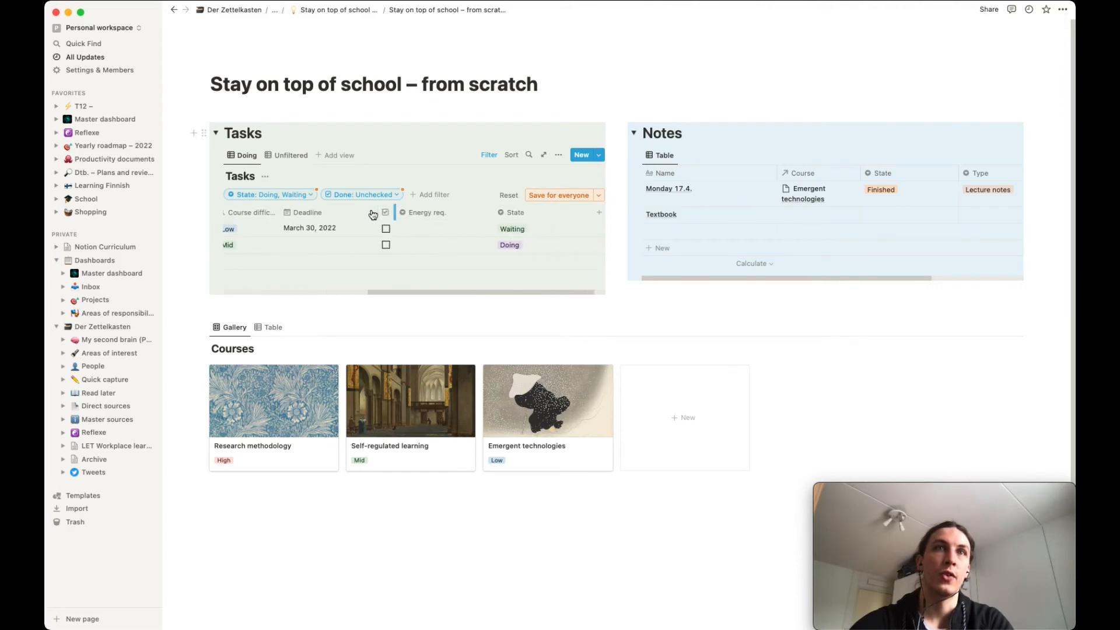
scroll(251, 213, left, 1)
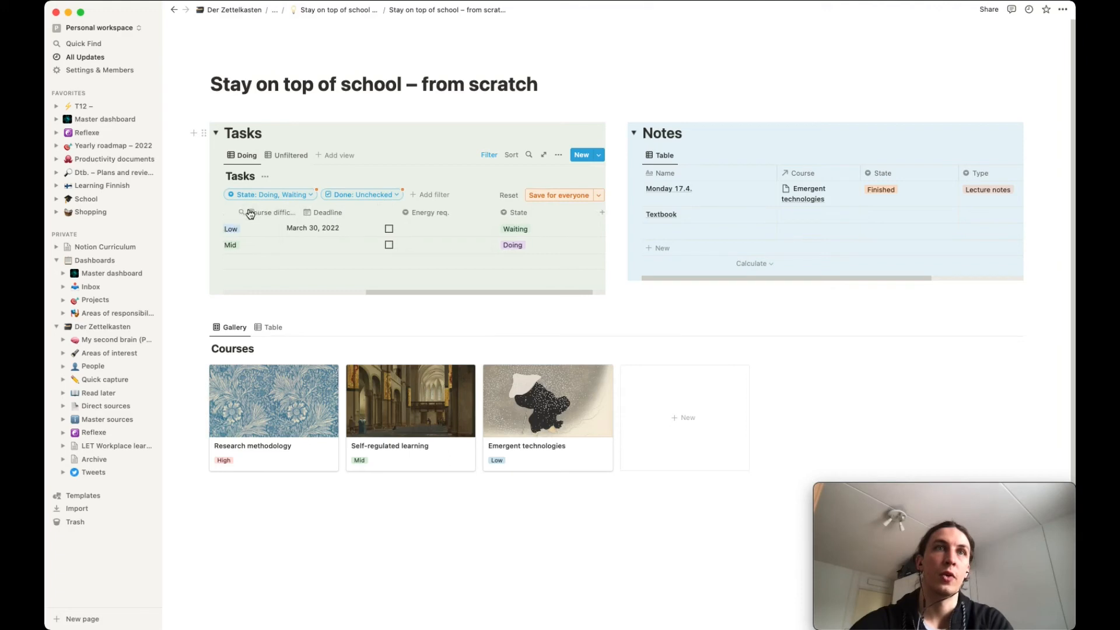
- Move the State and Done columns, in that order, between Name and Course difficulty, and narrow the State column
drag(252, 216, 251, 215)
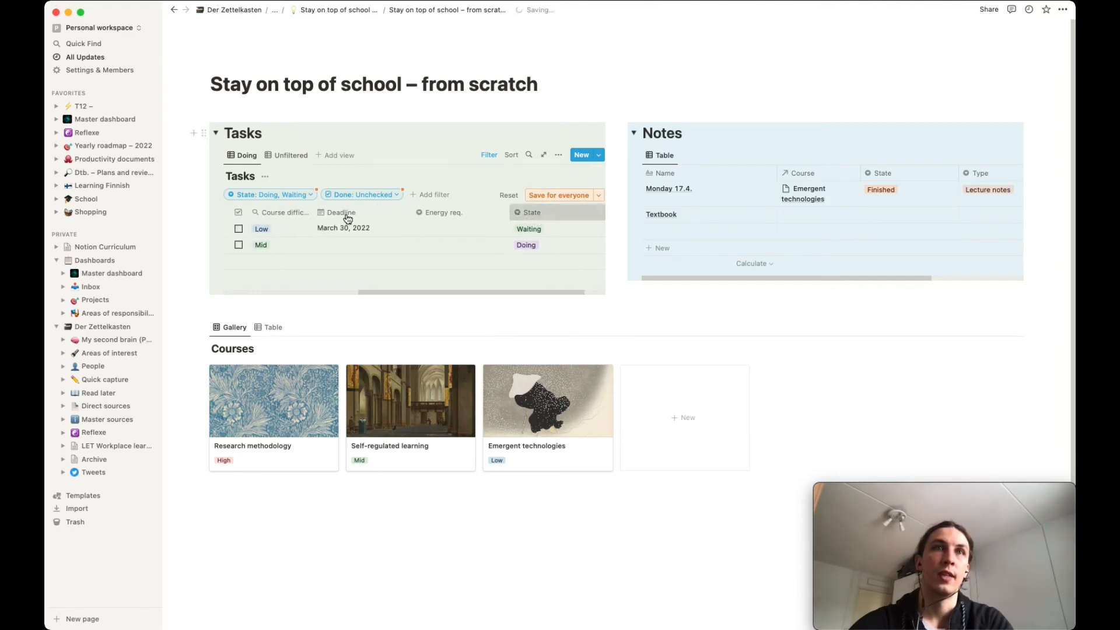
drag(348, 218, 299, 216)
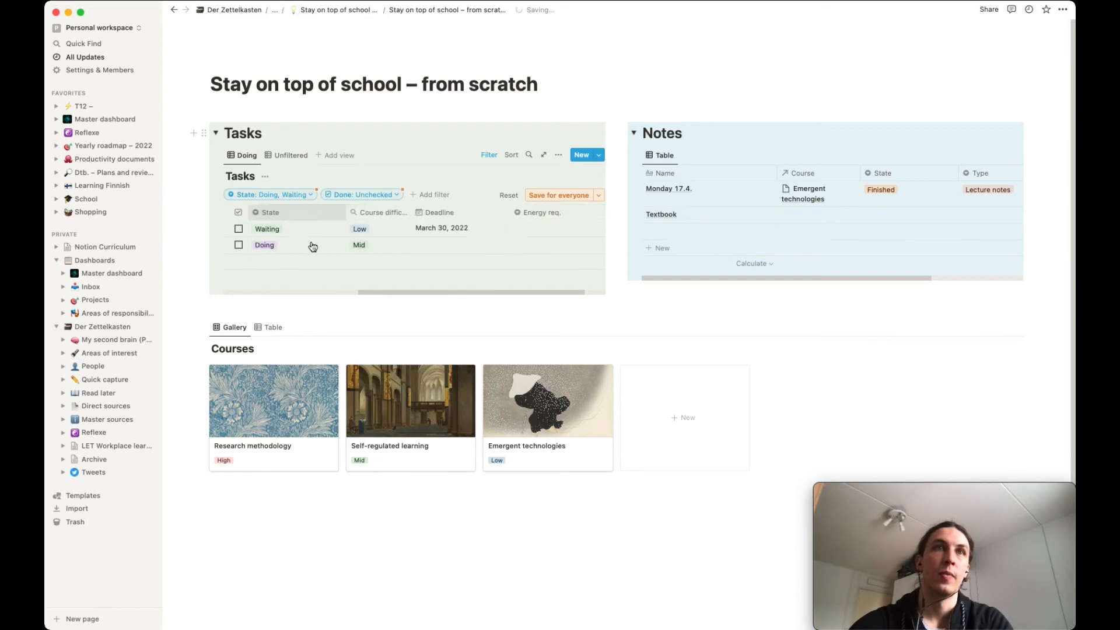
scroll(314, 249, left, 5)
scroll(314, 248, left, 2)
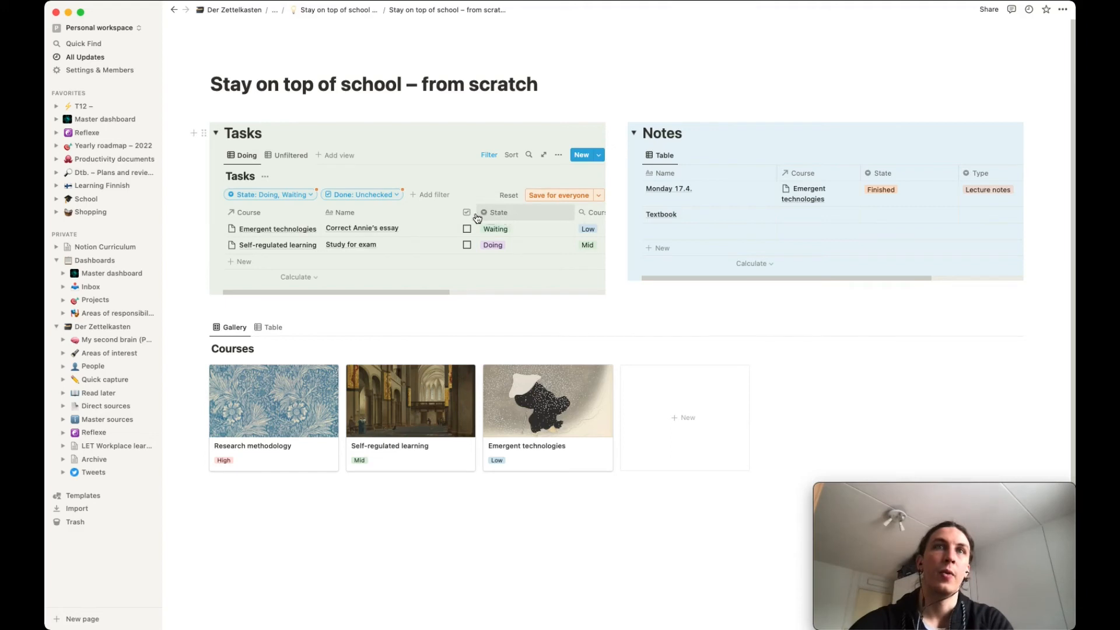
mouse_move(478, 218)
mouse_down()
mouse_move(463, 214)
mouse_move(488, 216)
mouse_up()
drag(555, 210, 506, 212)
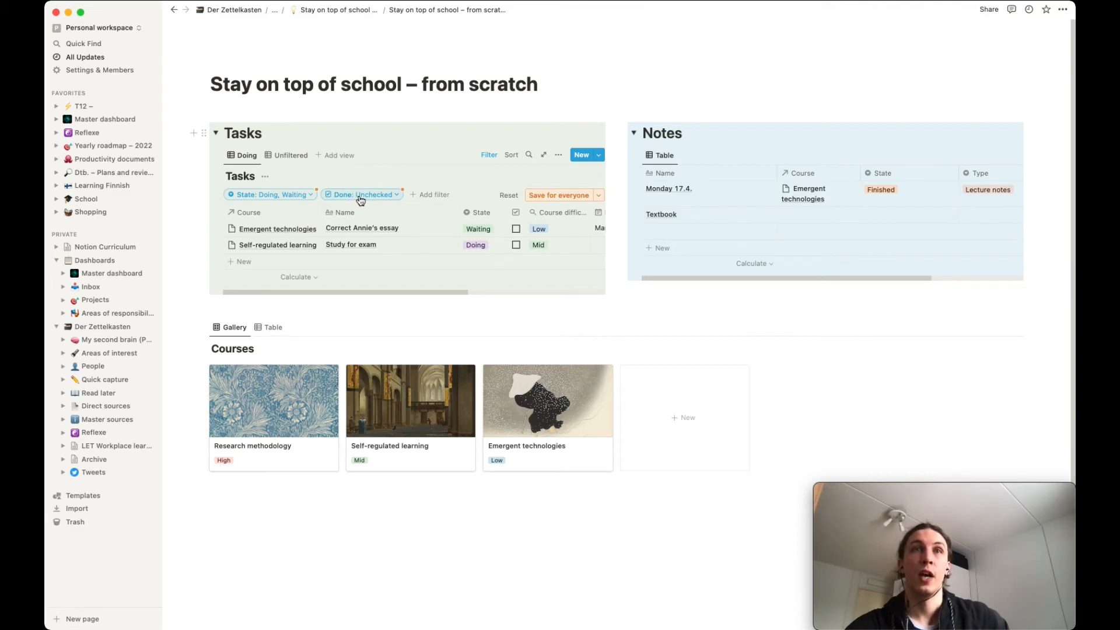
- Mark the Emergent technologies essay task as done and compare the Doing view with the Unfiltered view
click(516, 229)
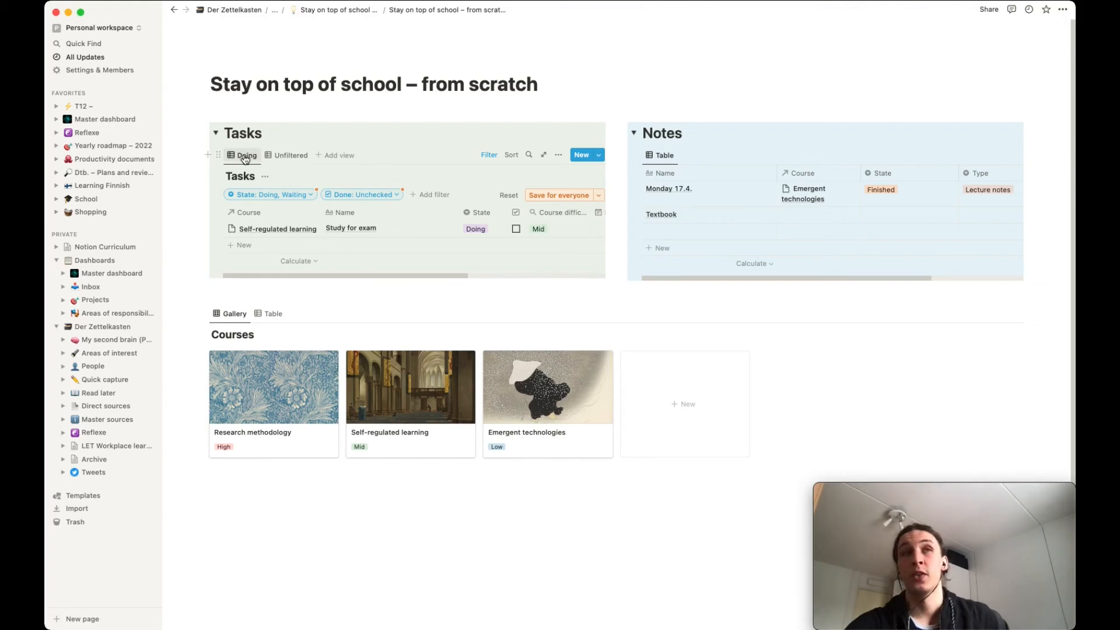
click(287, 155)
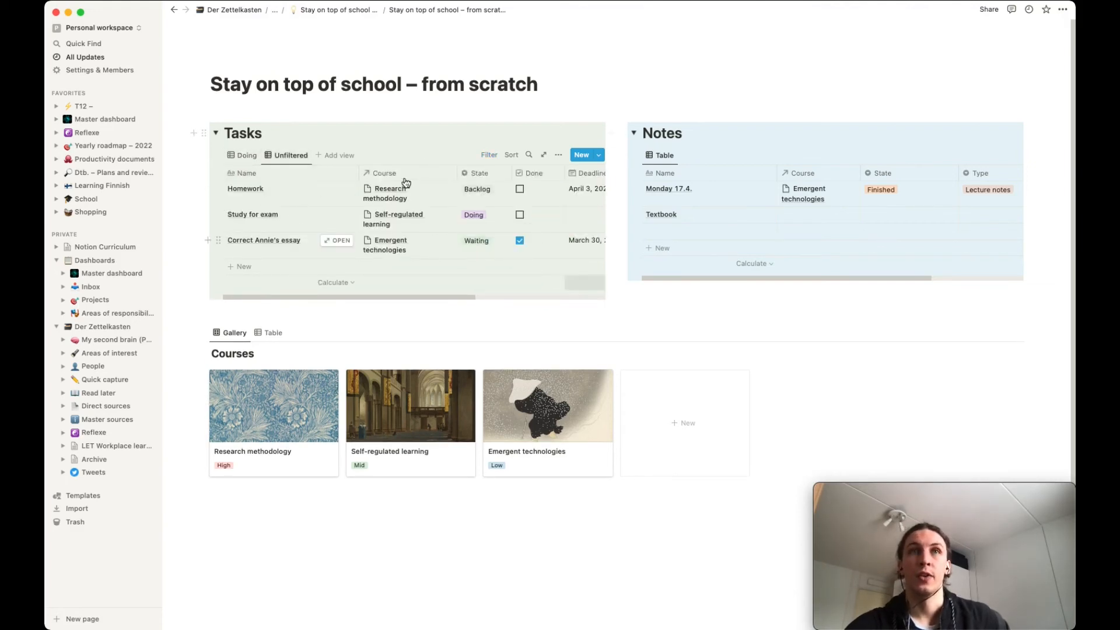
click(245, 156)
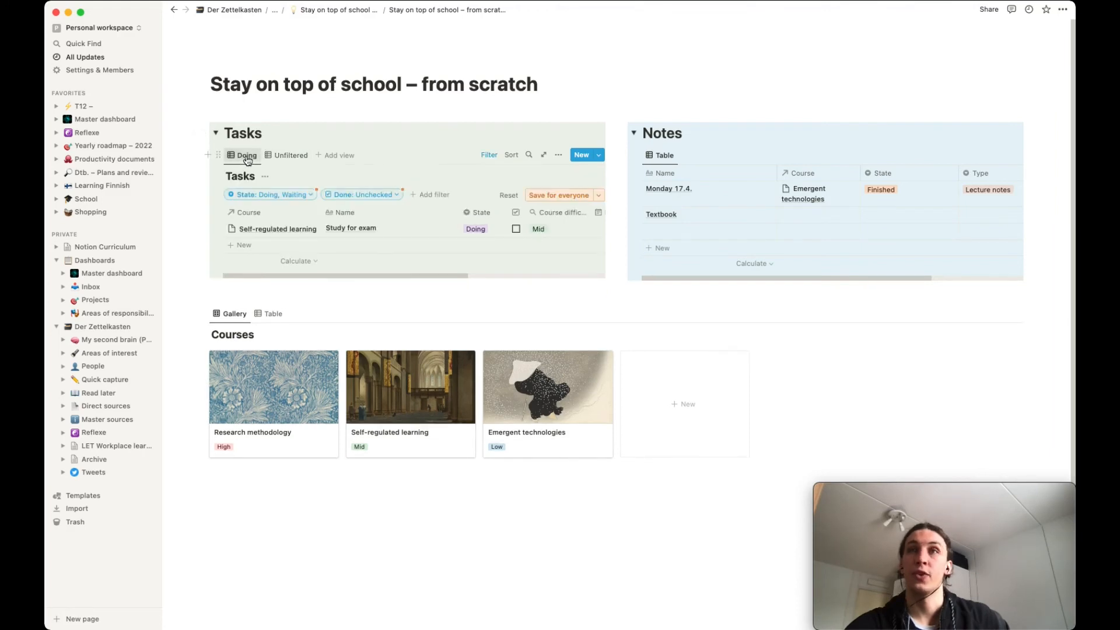
click(287, 155)
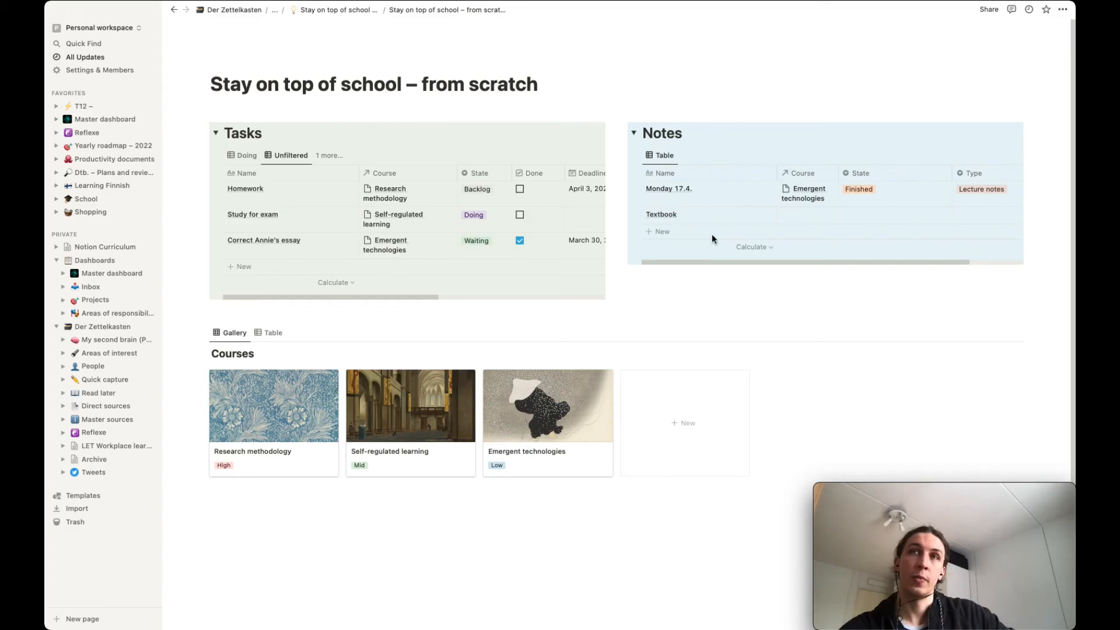
- Switch to the Brave browser and review Notion's Web Clipper help page and the clipper's Chrome Web Store listing
key(ctrl+Up)
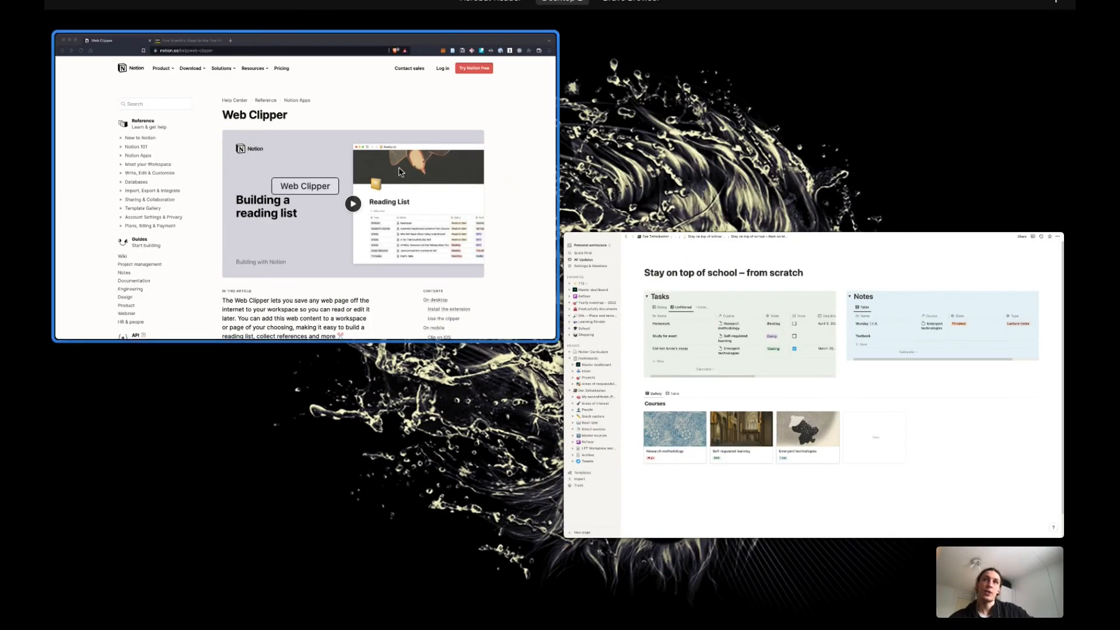
click(311, 122)
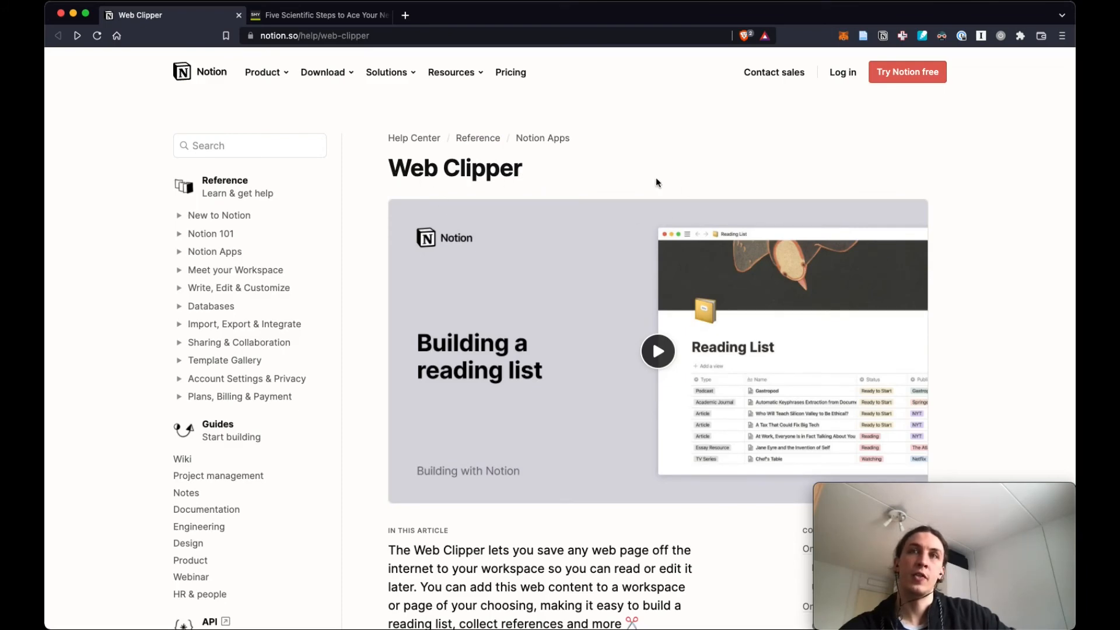
scroll(656, 177, down, 1)
scroll(657, 178, down, 7)
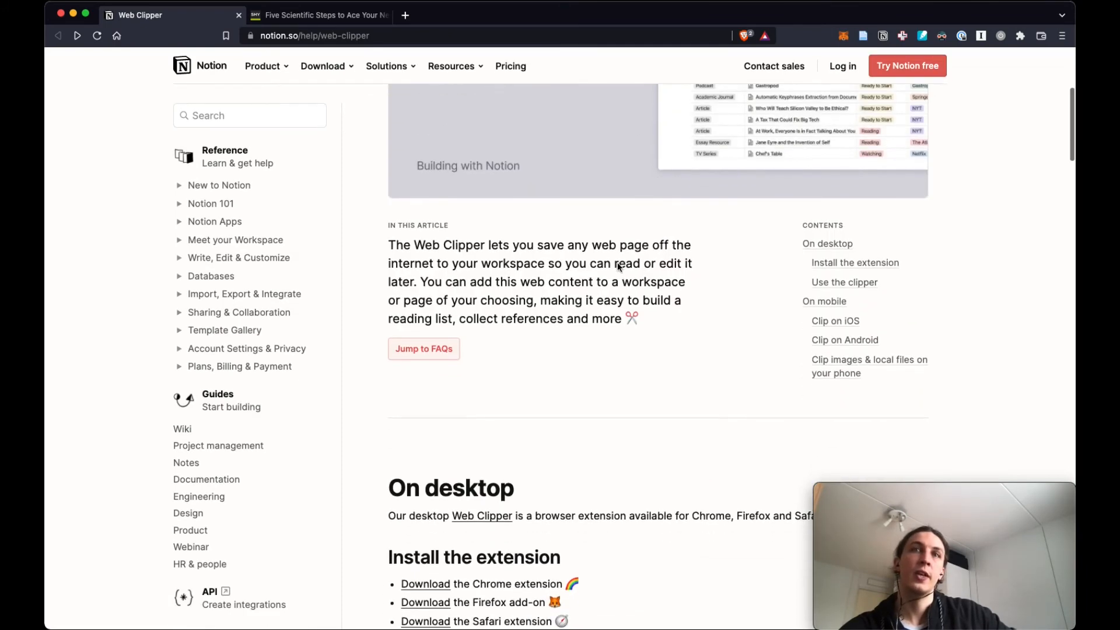
scroll(618, 267, down, 2)
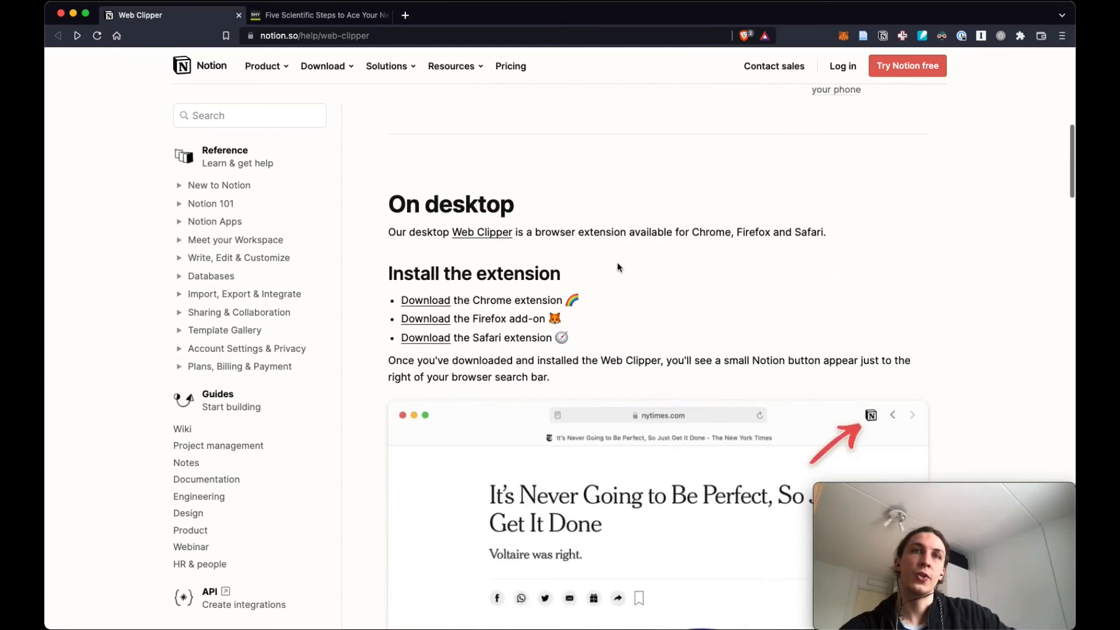
click(437, 306)
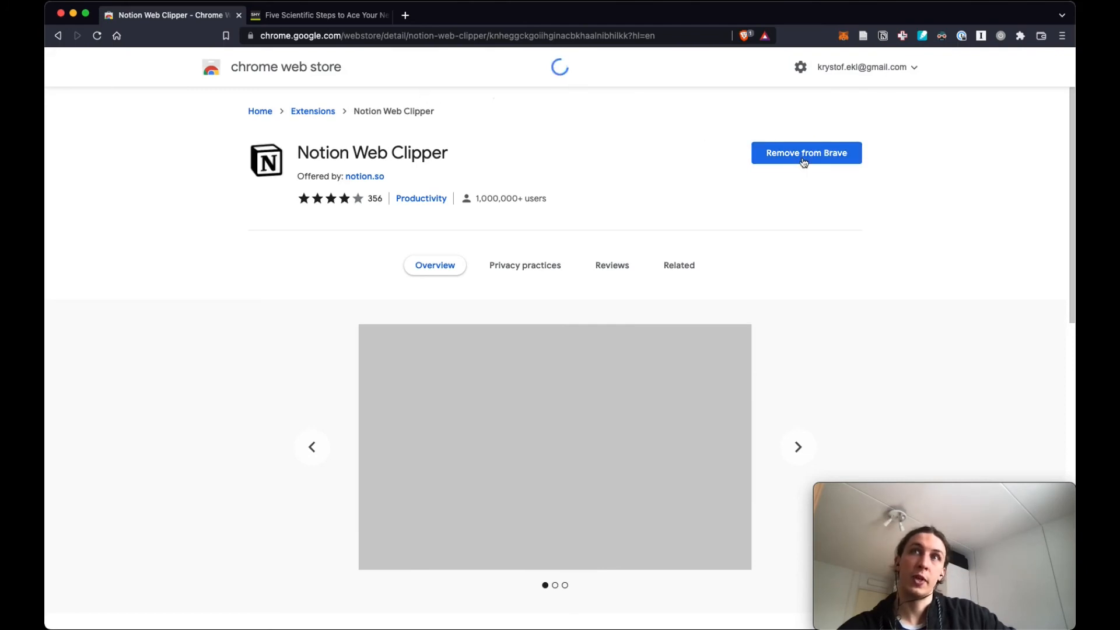
click(58, 36)
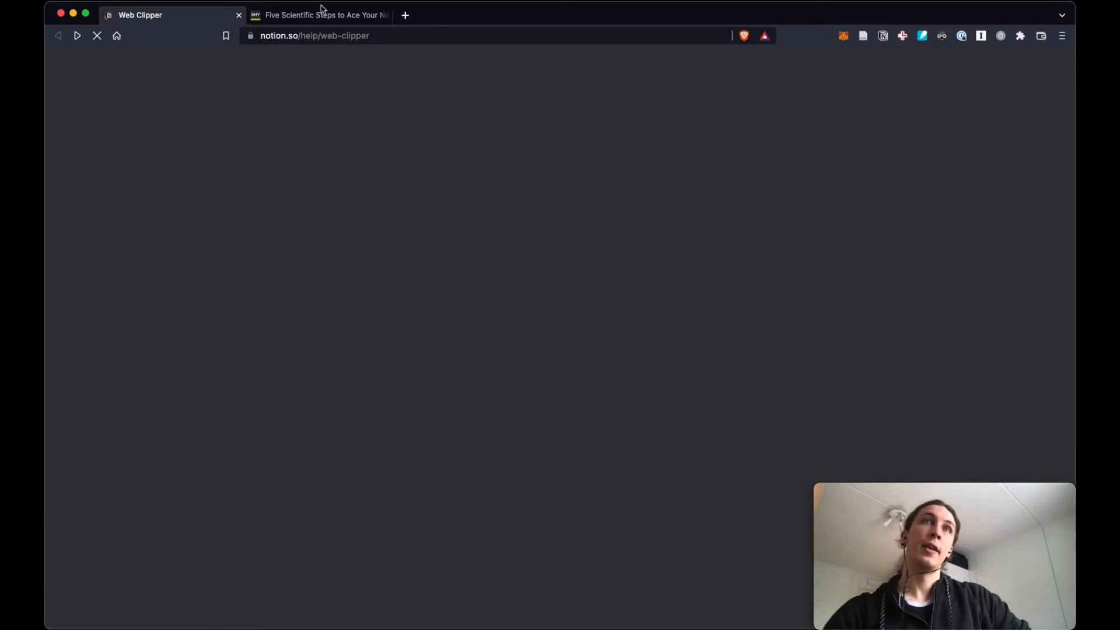
- Show the article "Five Scientific Steps to Ace Your Next Exam" and skim through its title and opening sections
click(311, 19)
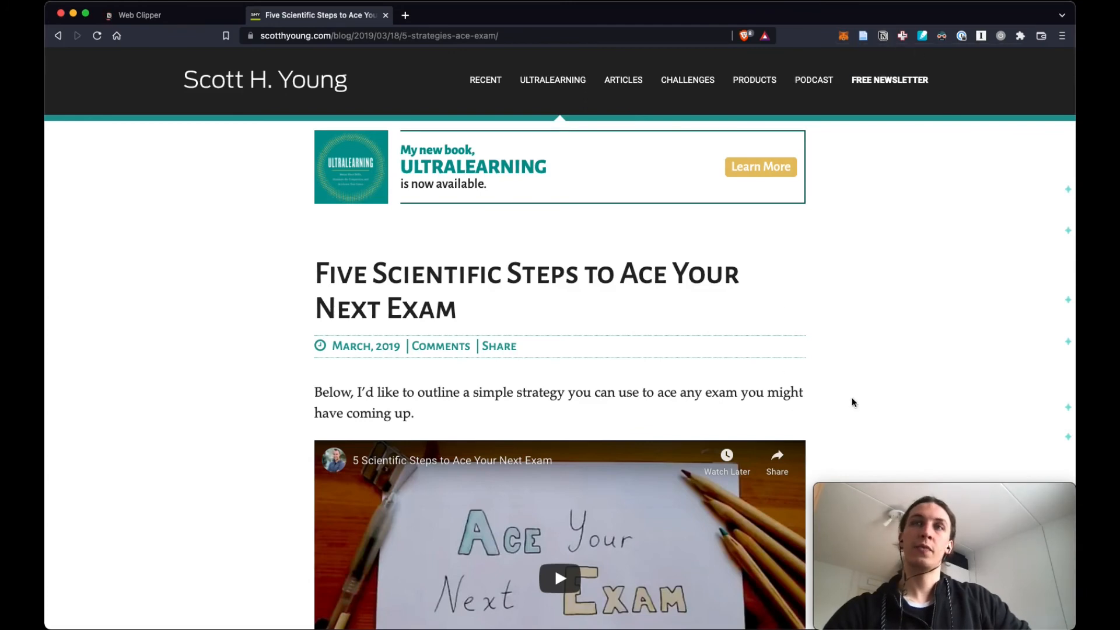
scroll(830, 394, down, 2)
scroll(831, 397, down, 2)
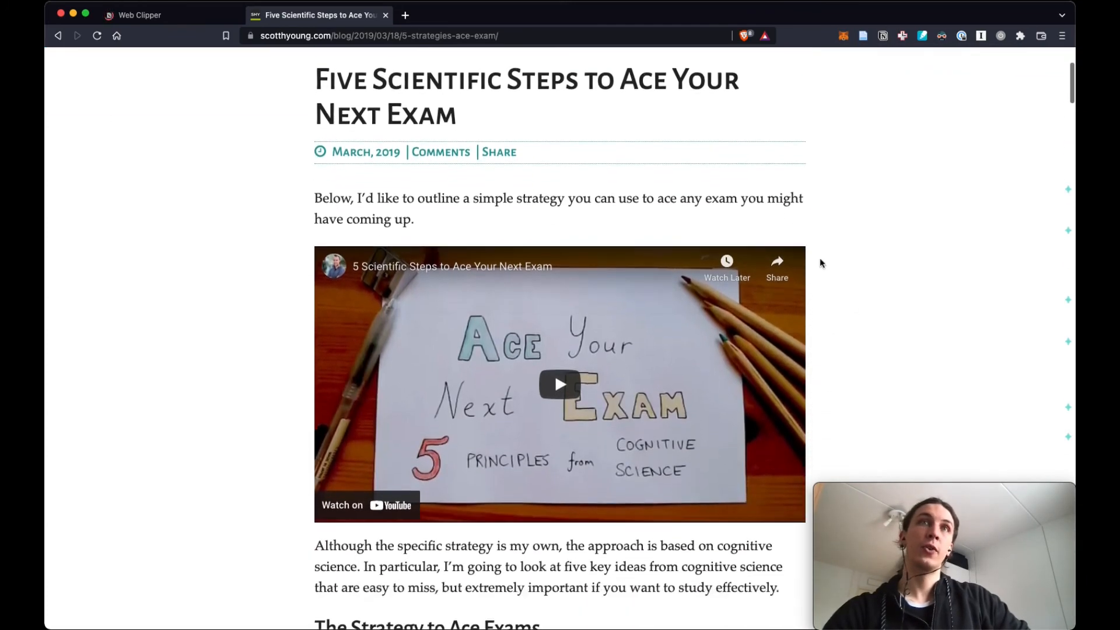
triple_click(468, 112)
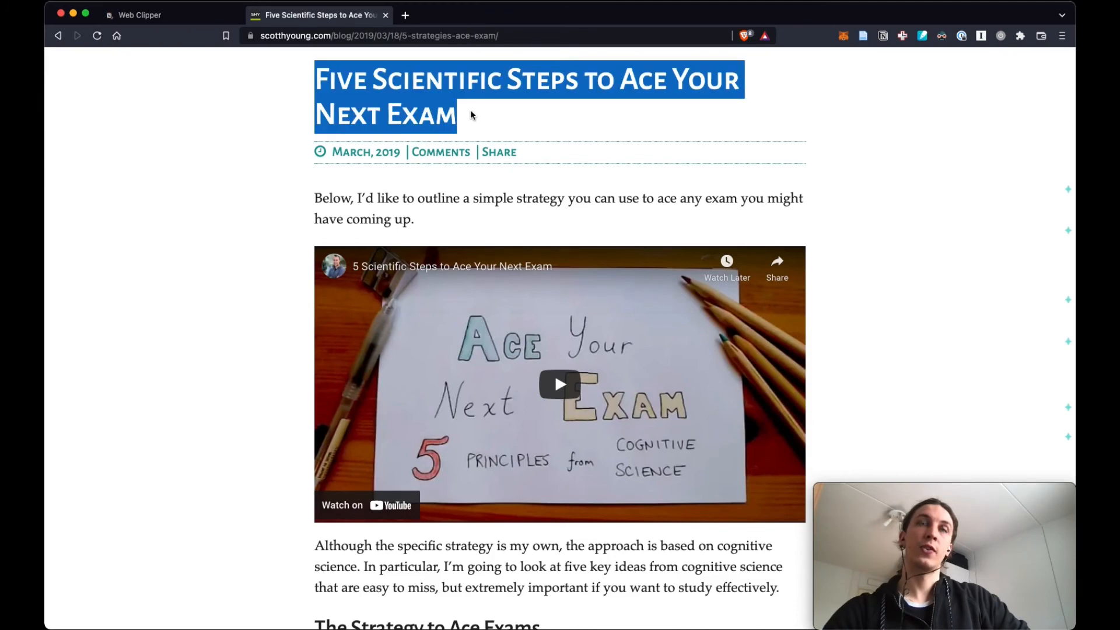
click(845, 221)
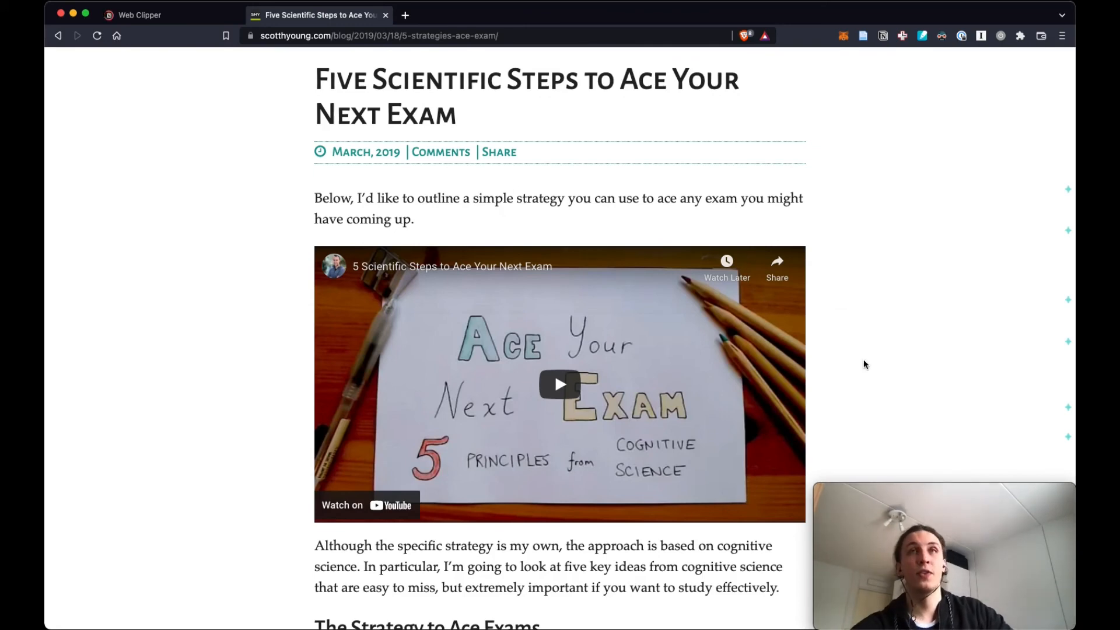
scroll(865, 364, down, 10)
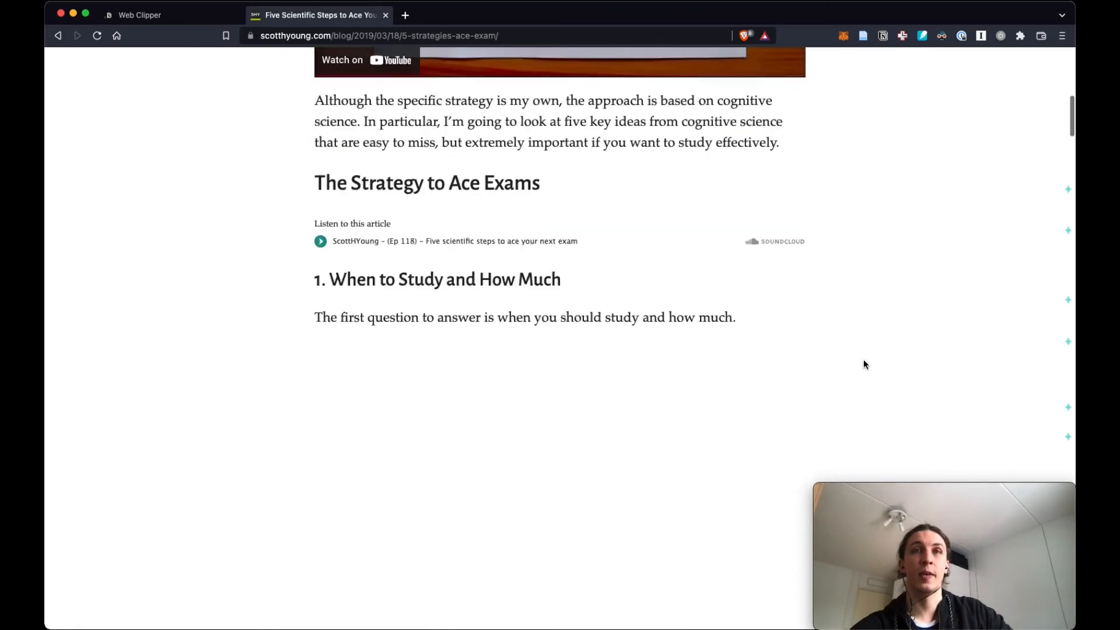
scroll(864, 364, down, 5)
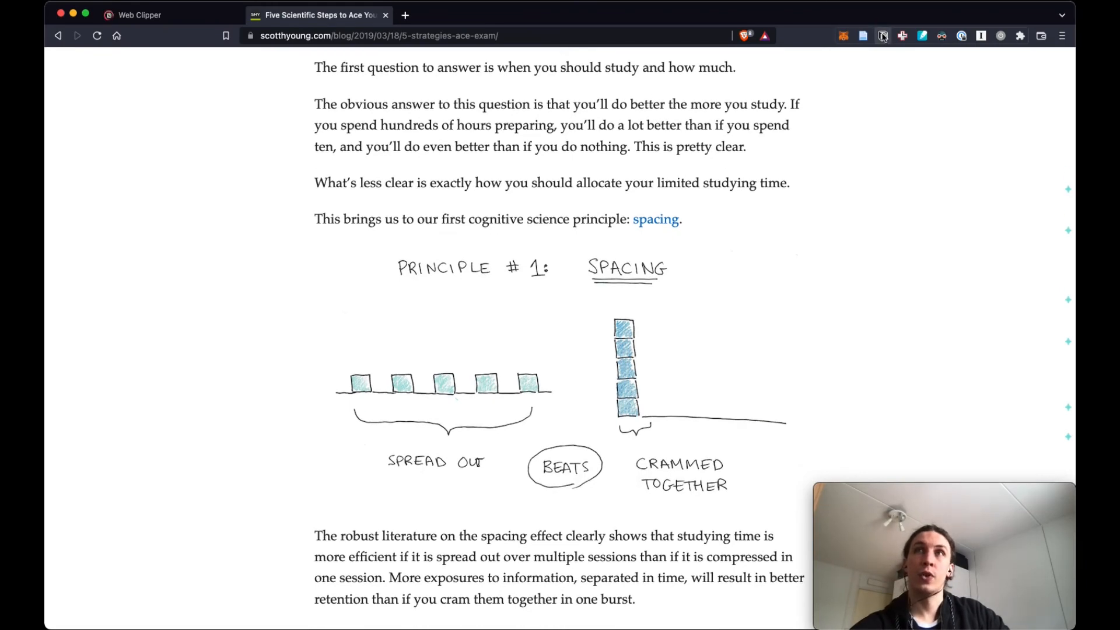
- Save the exam article with Notion Web Clipper to the Notes database in the Personal workspace, keeping its suggested title
click(883, 36)
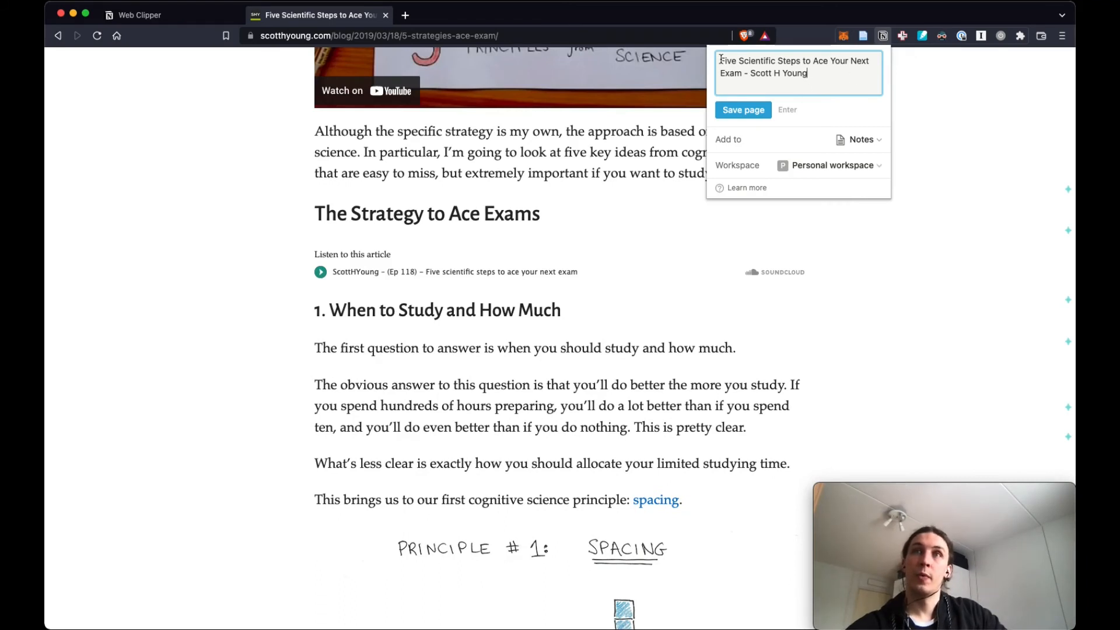
drag(721, 59, 833, 77)
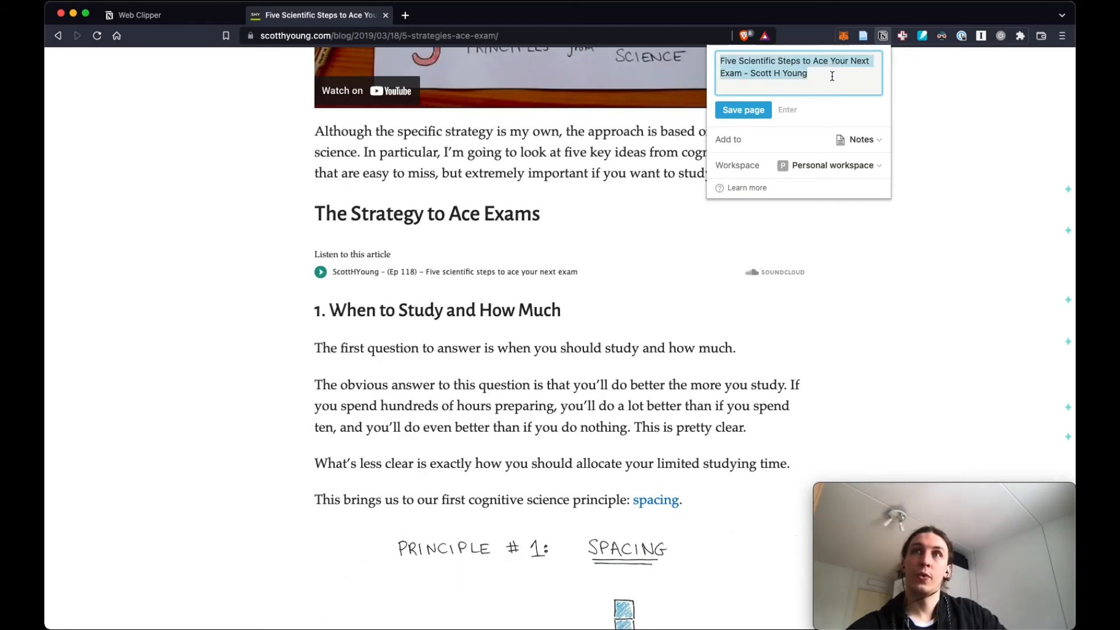
click(832, 77)
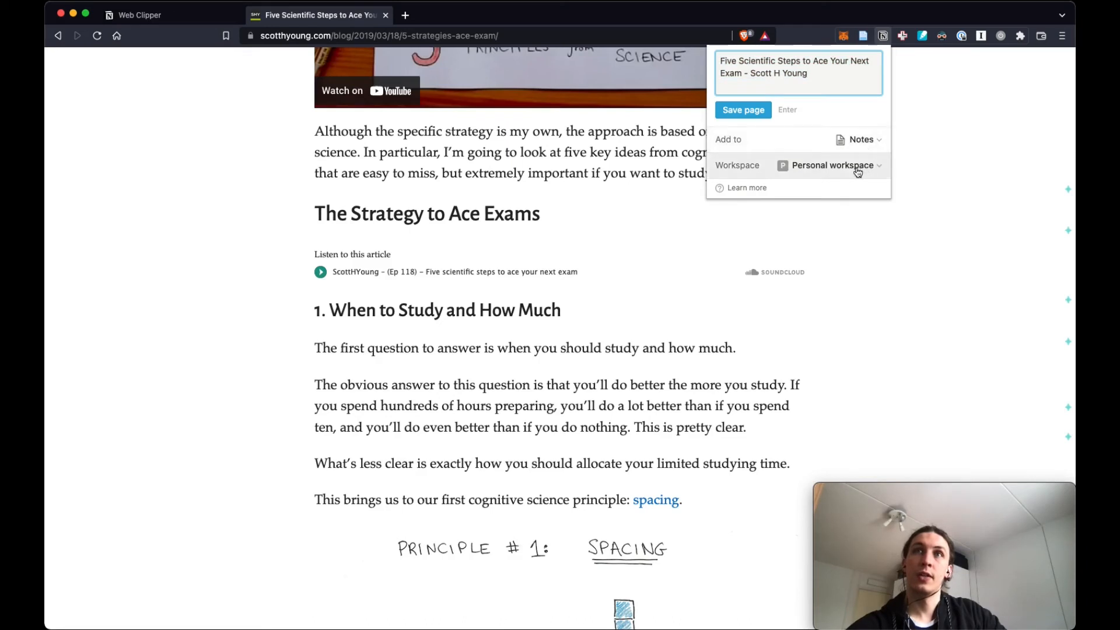
click(863, 139)
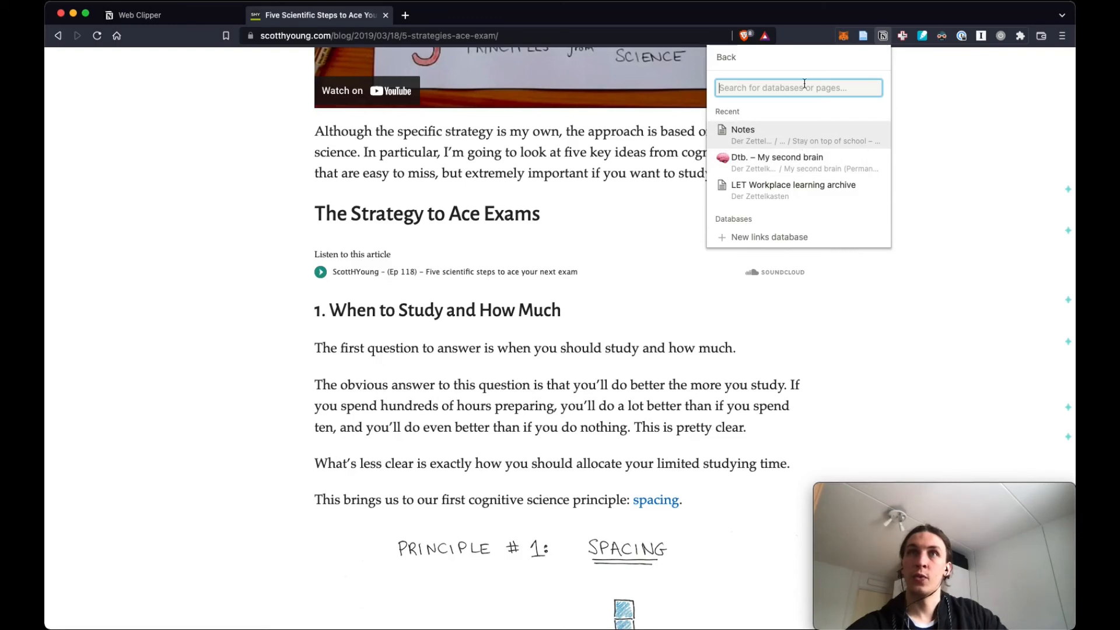
click(785, 140)
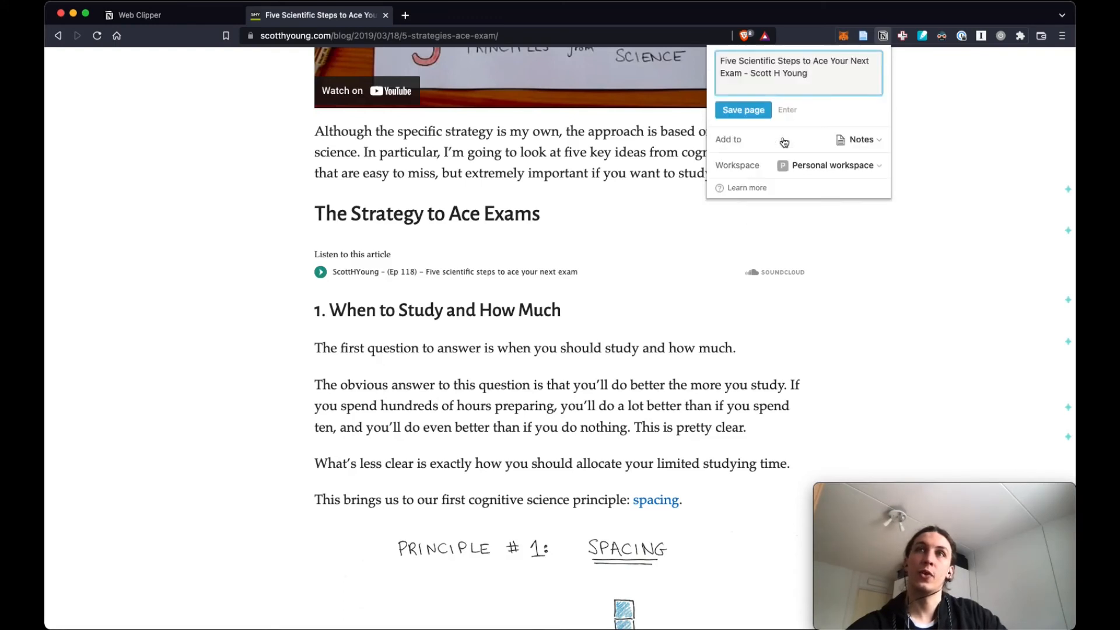
click(749, 112)
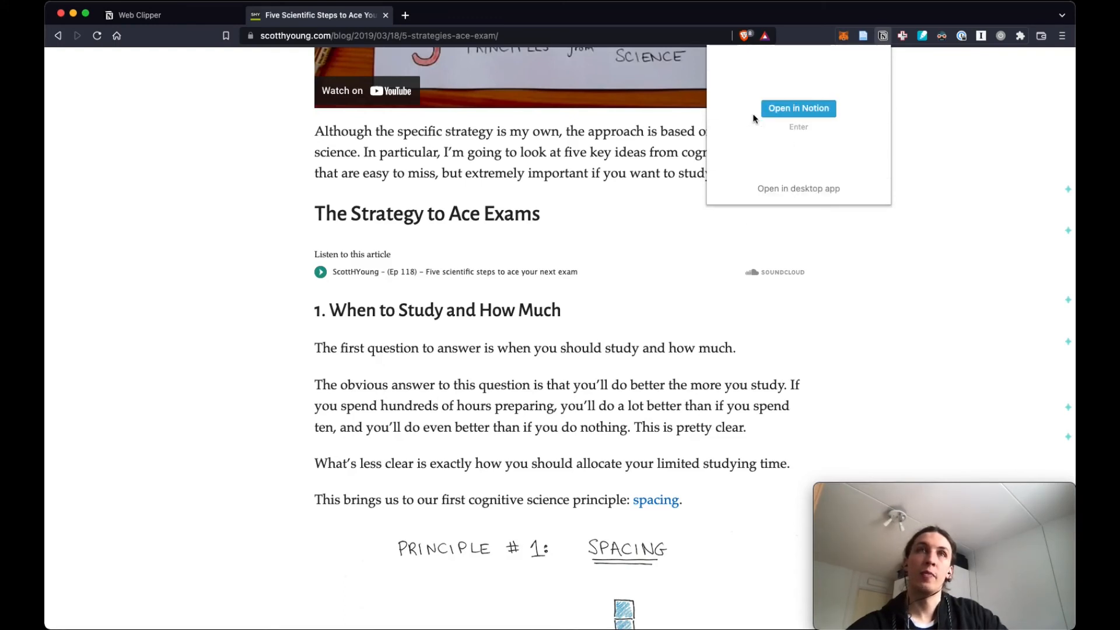
- Open the clipped article in Notion from the clipper, and switch to the Notion desktop app showing the school dashboard
click(787, 110)
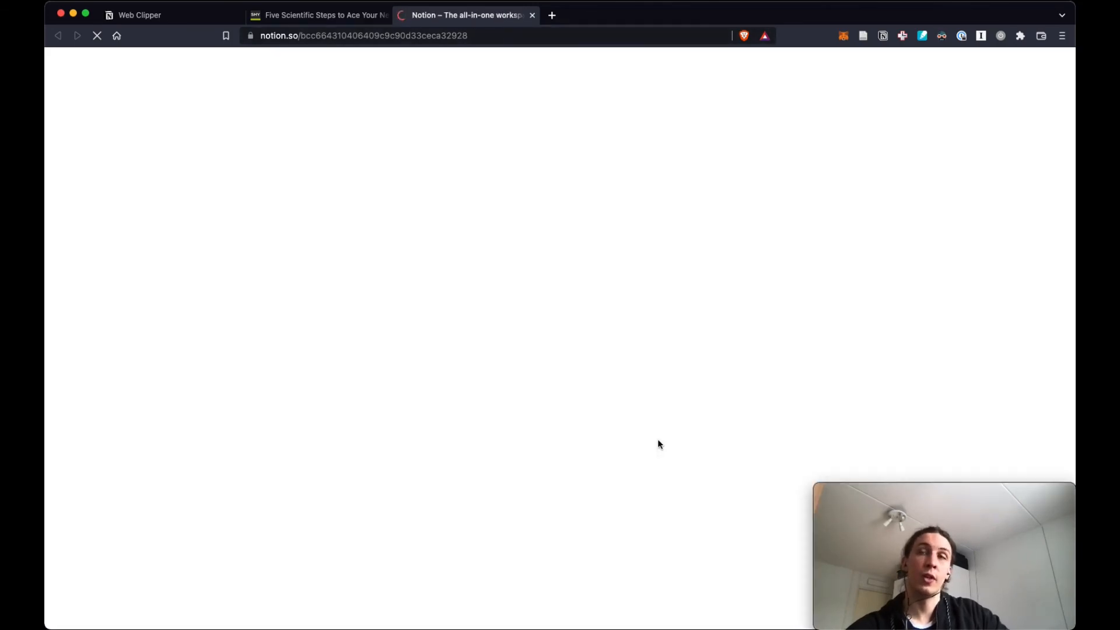
key(ctrl+Up)
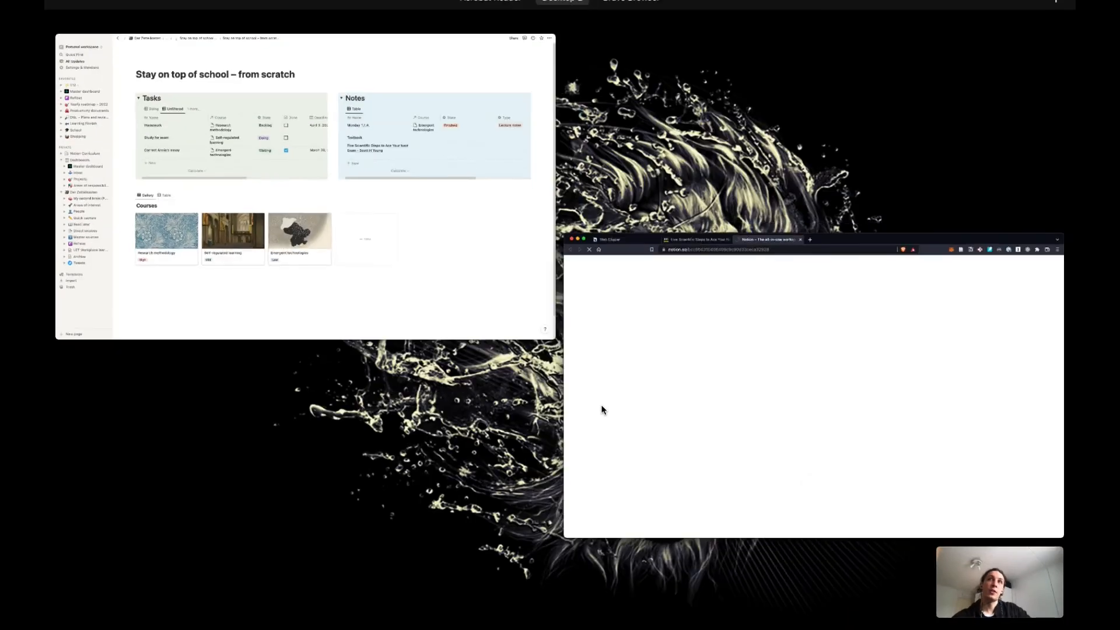
click(426, 250)
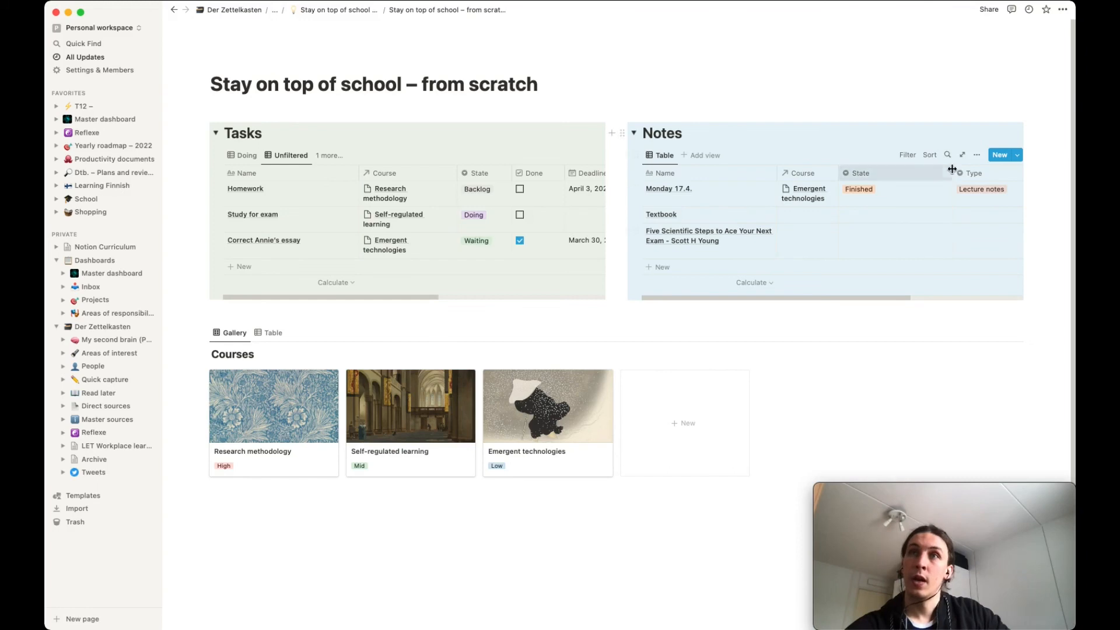
- Narrow the State and Type columns of the Notes table and check the clipped article's URL
drag(952, 173, 874, 170)
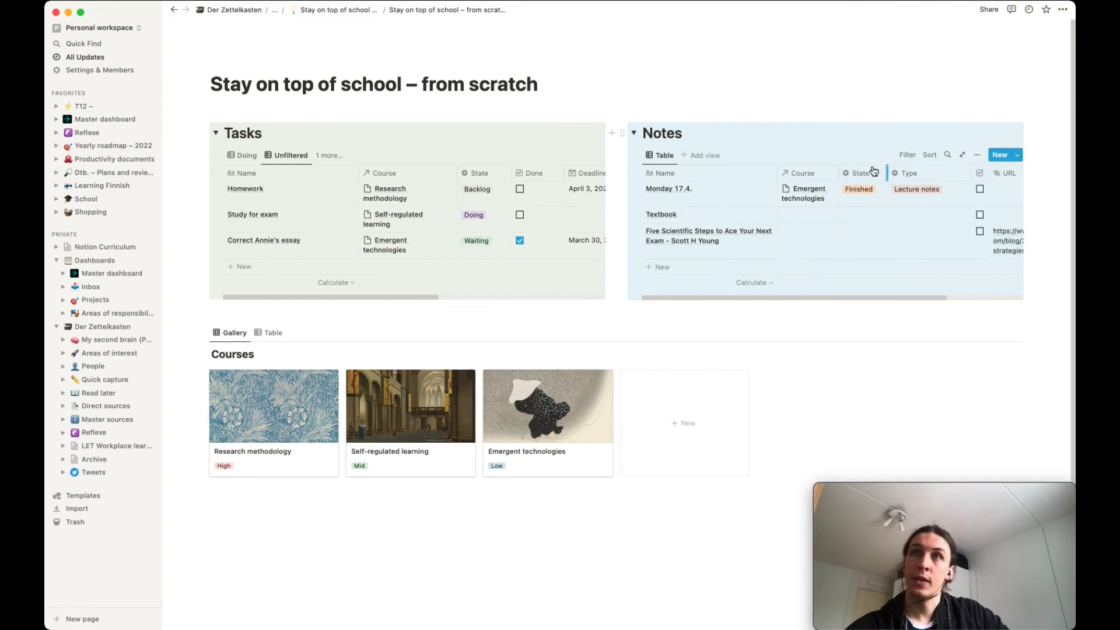
drag(972, 171, 945, 172)
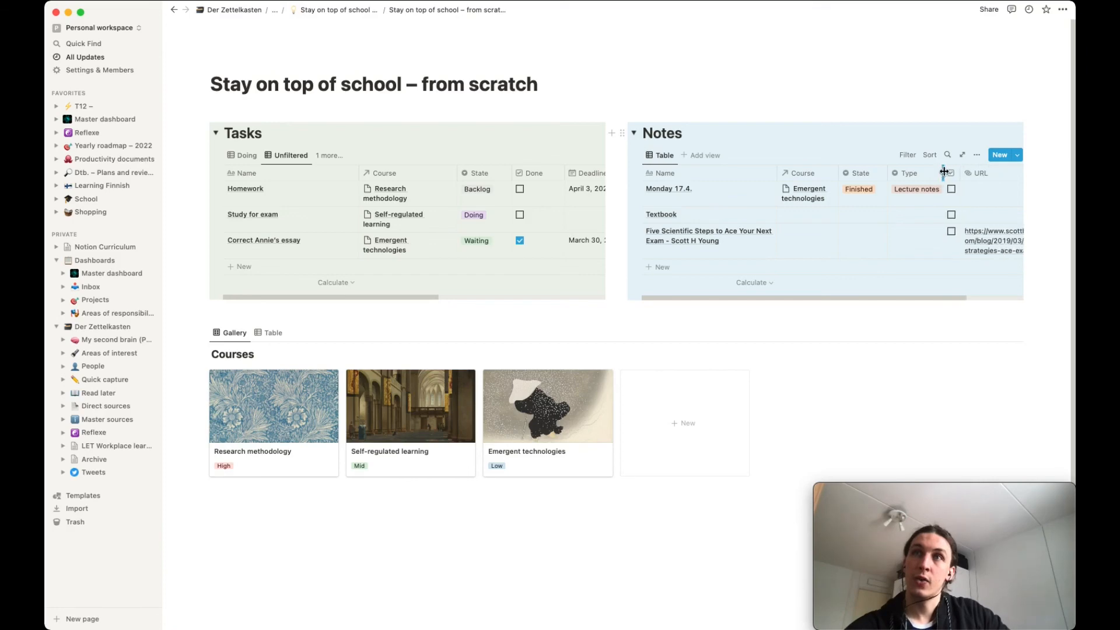
scroll(957, 198, right, 3)
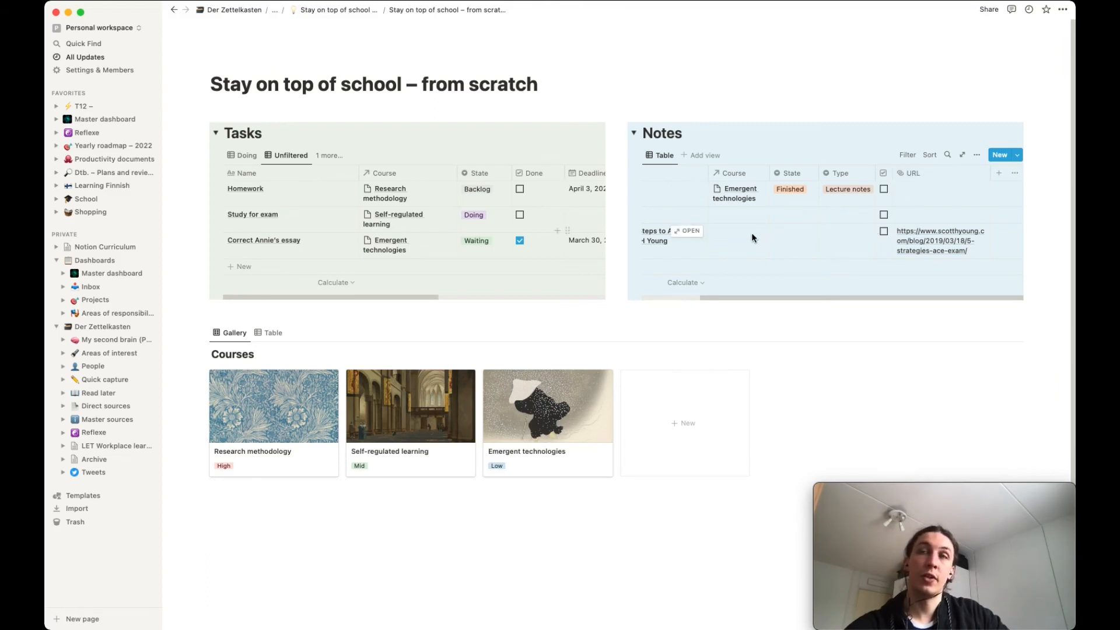
scroll(752, 232, left, 3)
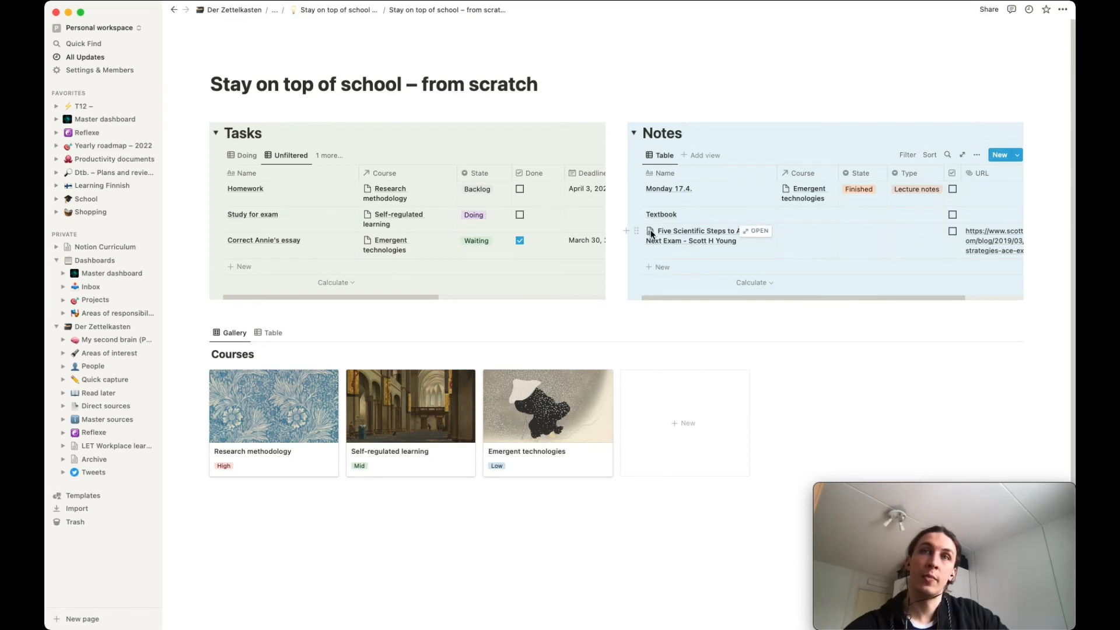
- Open the clipped "Five Scientific Steps to Ace Your Next Exam" note and skim through its saved text and images
click(757, 232)
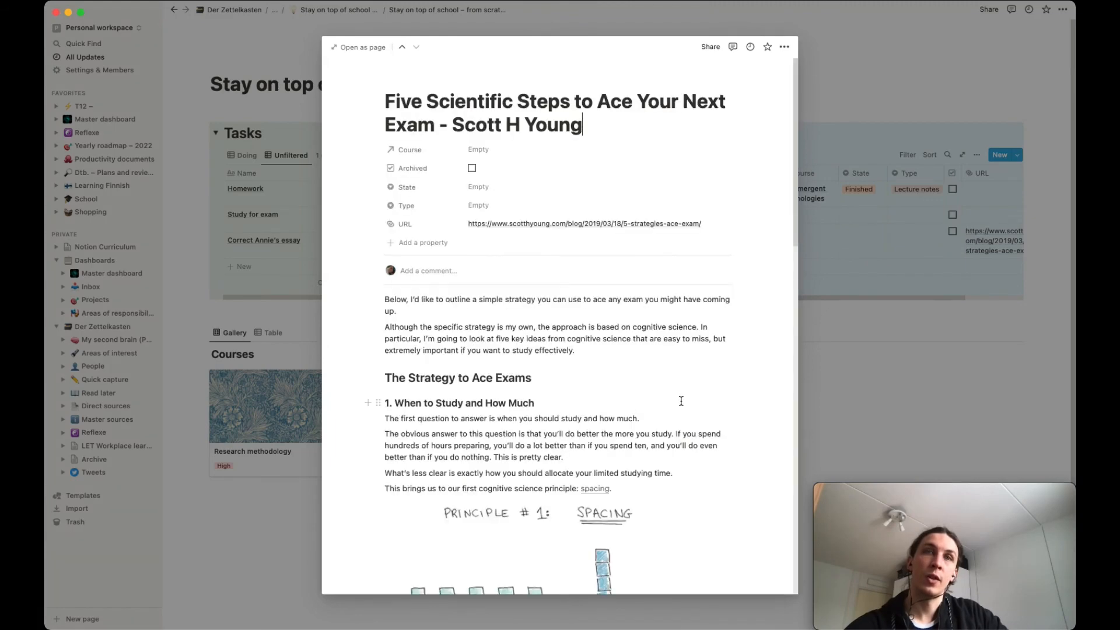
scroll(682, 406, down, 3)
scroll(682, 406, down, 5)
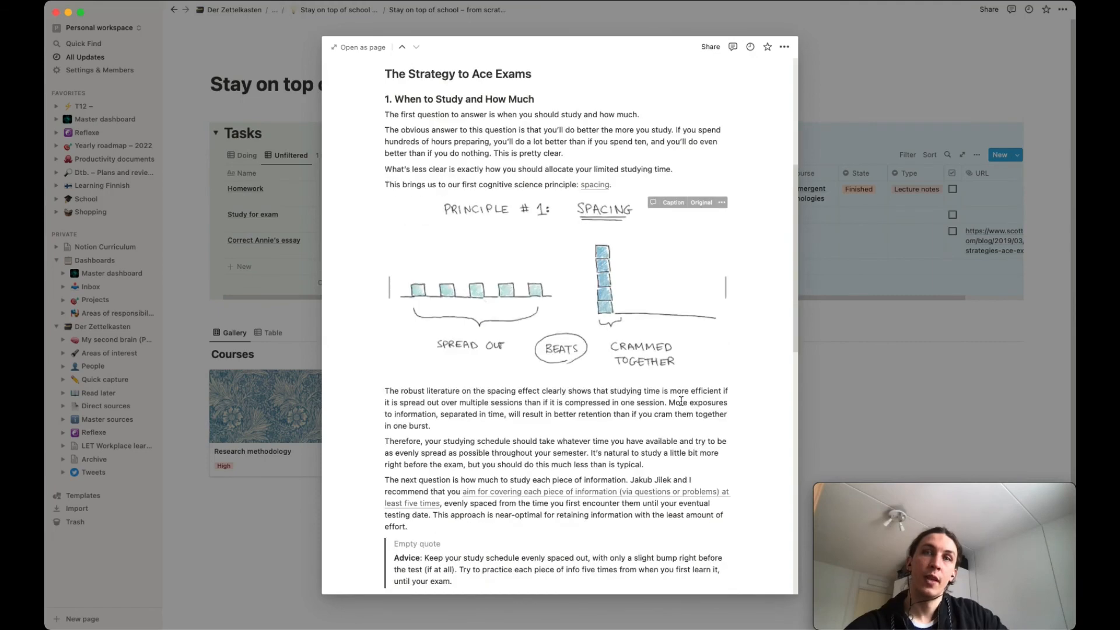
scroll(681, 402, down, 1)
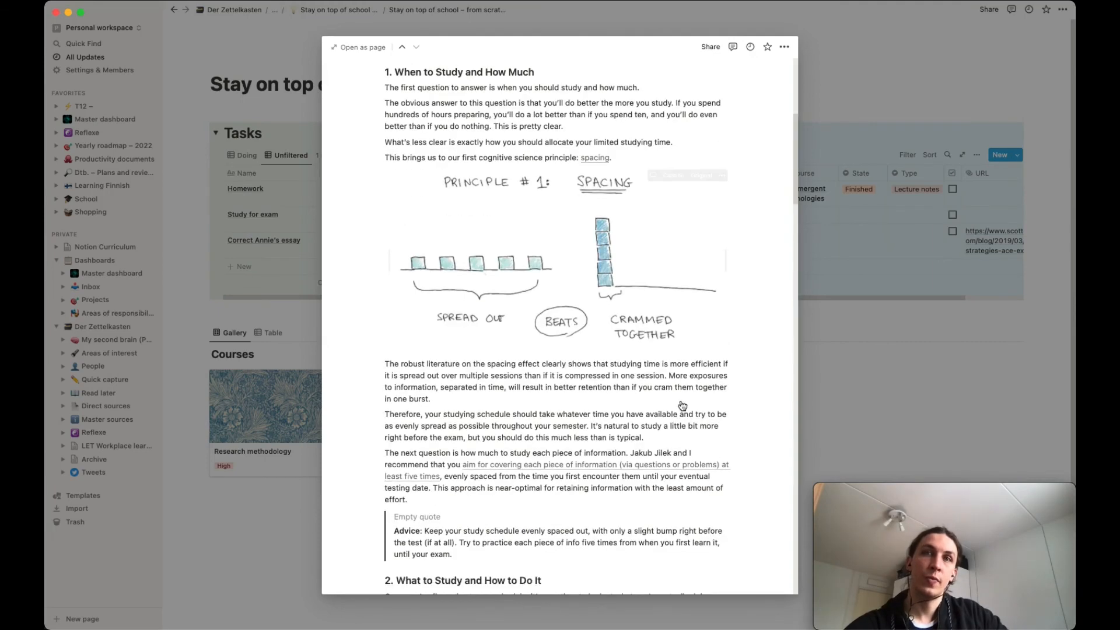
scroll(681, 401, down, 9)
scroll(681, 401, up, 13)
scroll(681, 401, up, 2)
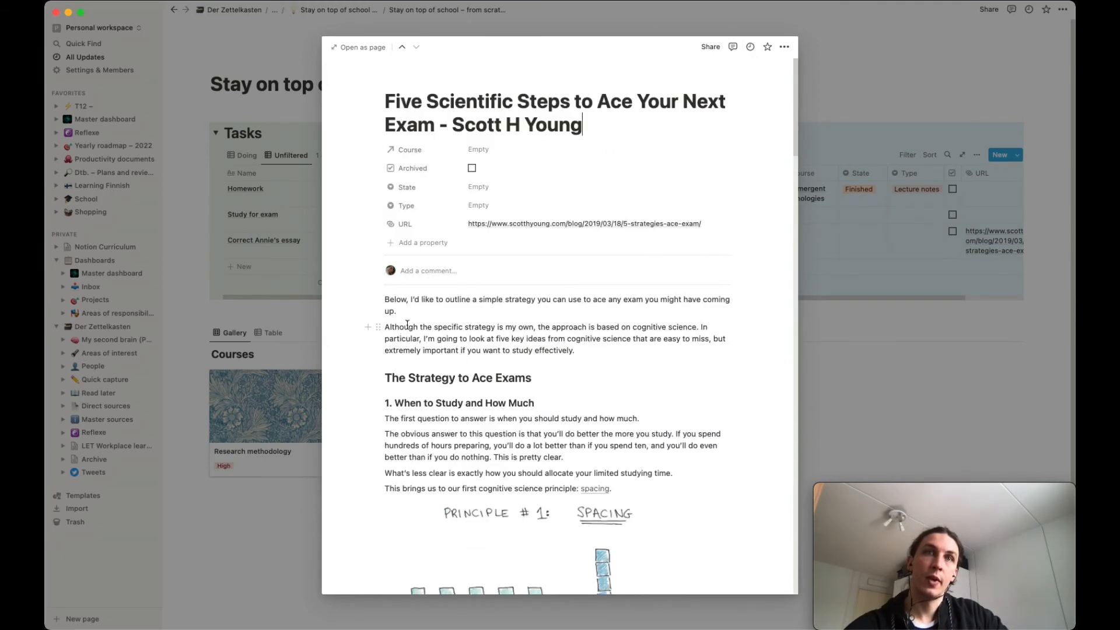
- Give the note's paragraph beginning "Although the specific strategy is my own" a blue background
drag(385, 326, 582, 345)
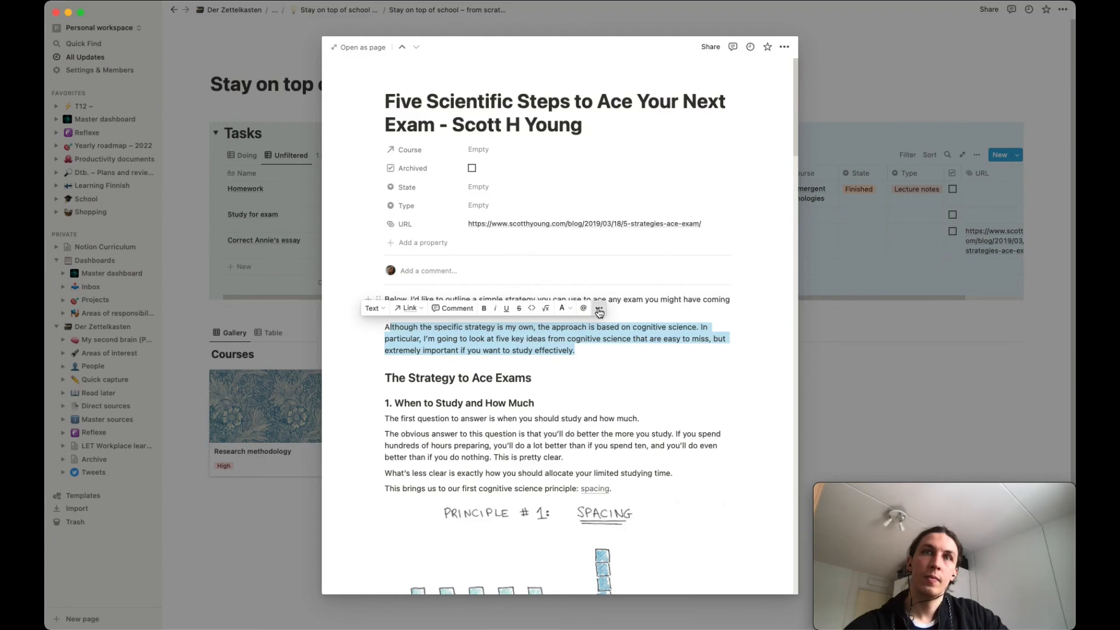
click(598, 309)
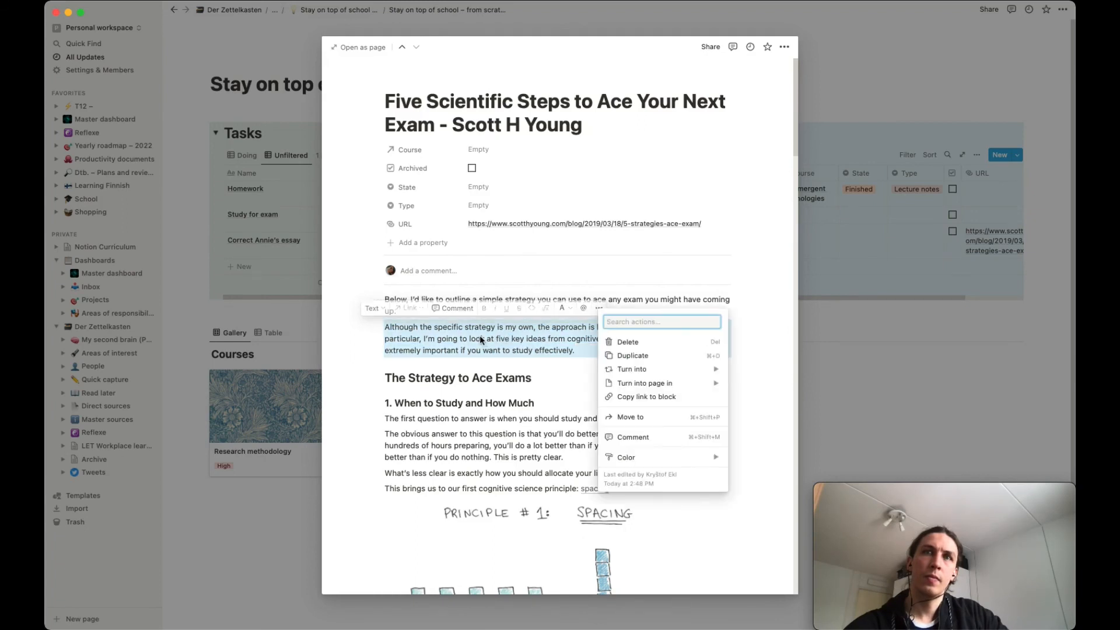
mouse_move(651, 457)
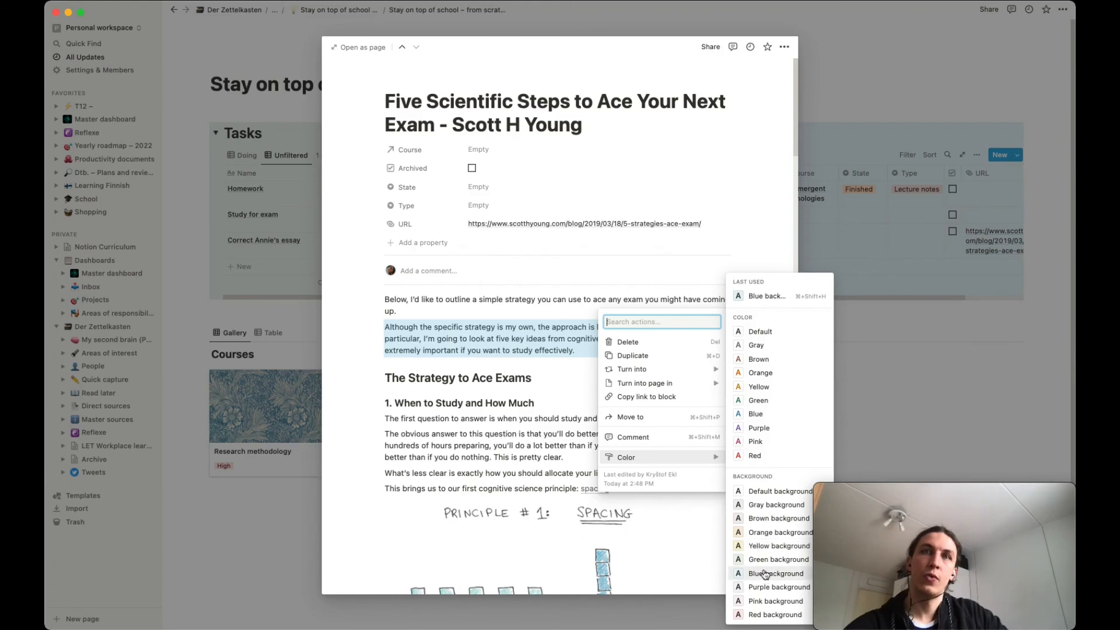
click(511, 299)
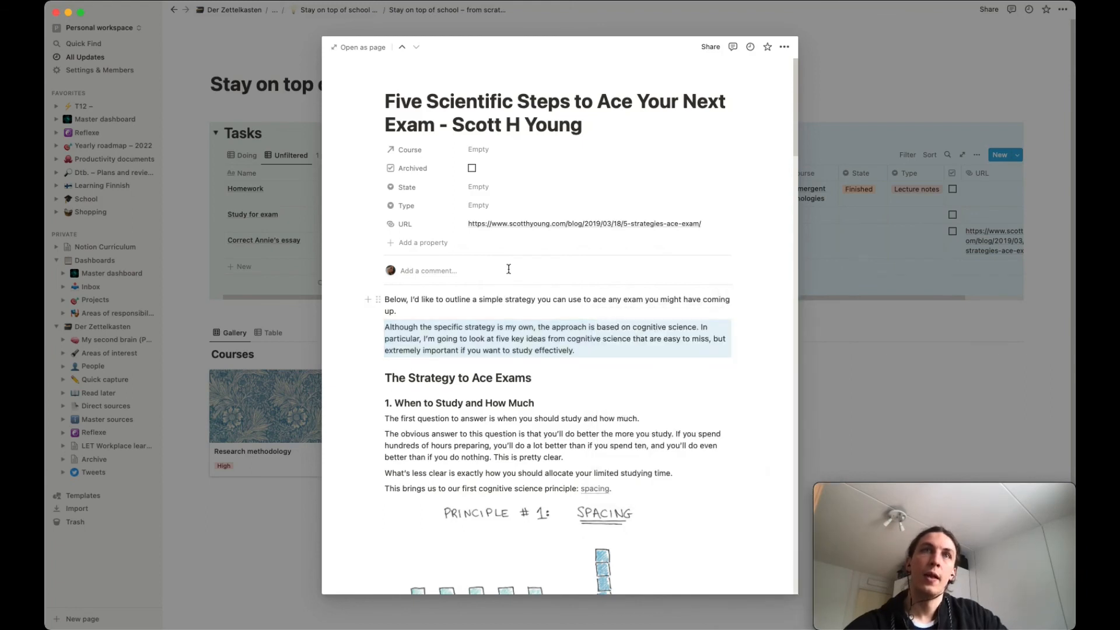
- Set the exam note's State to Quick capture, Type to Extra resources and Course to Self-regulated learning, and return to the dashboard
click(487, 192)
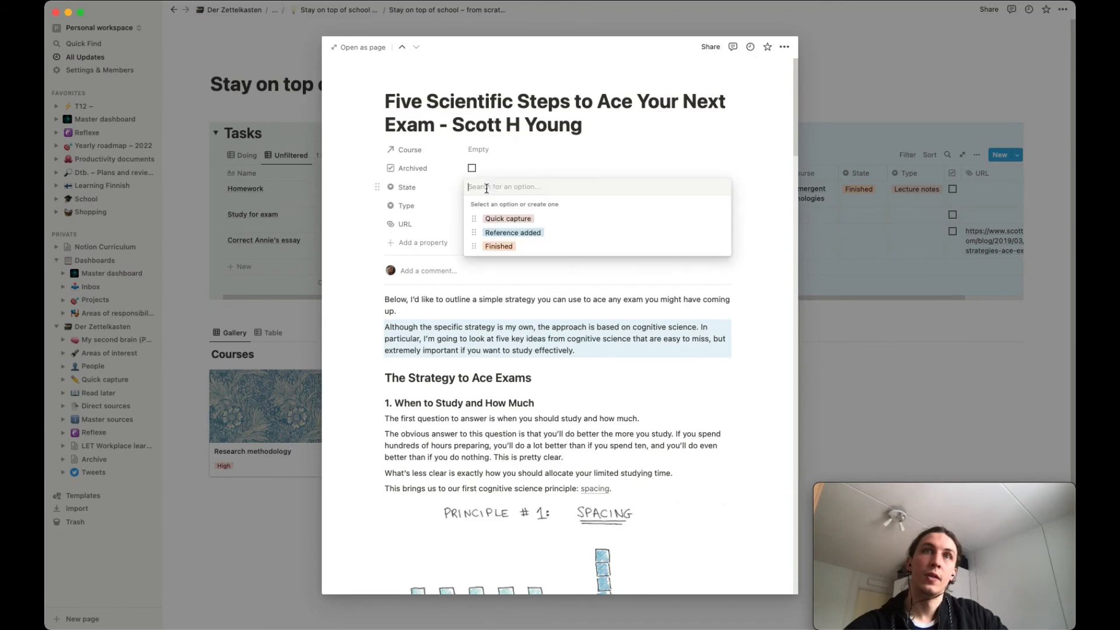
click(518, 218)
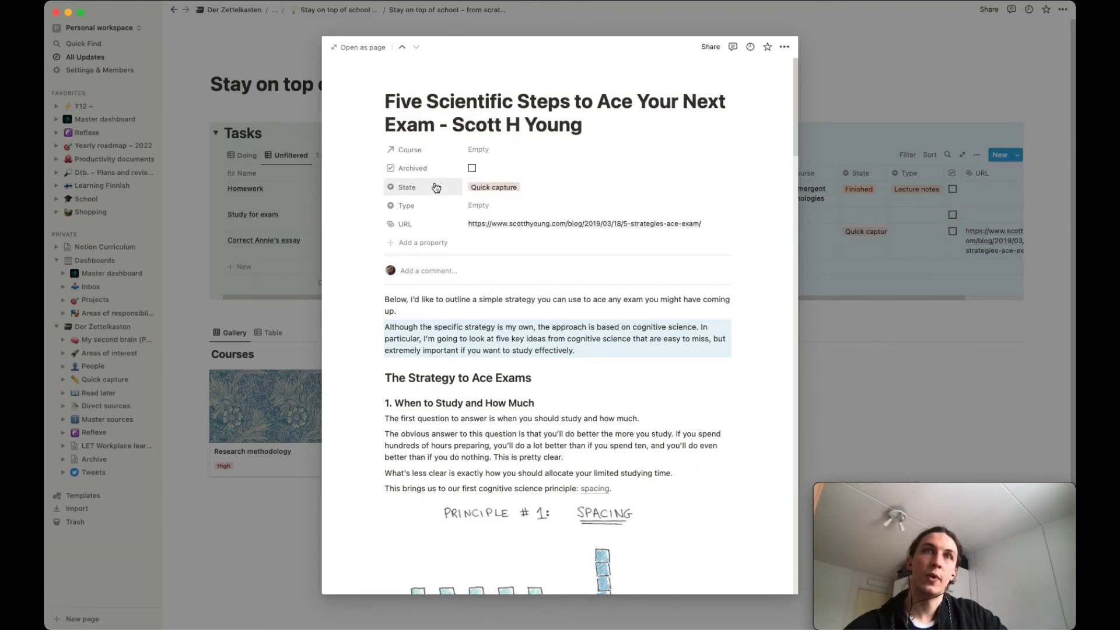
click(486, 204)
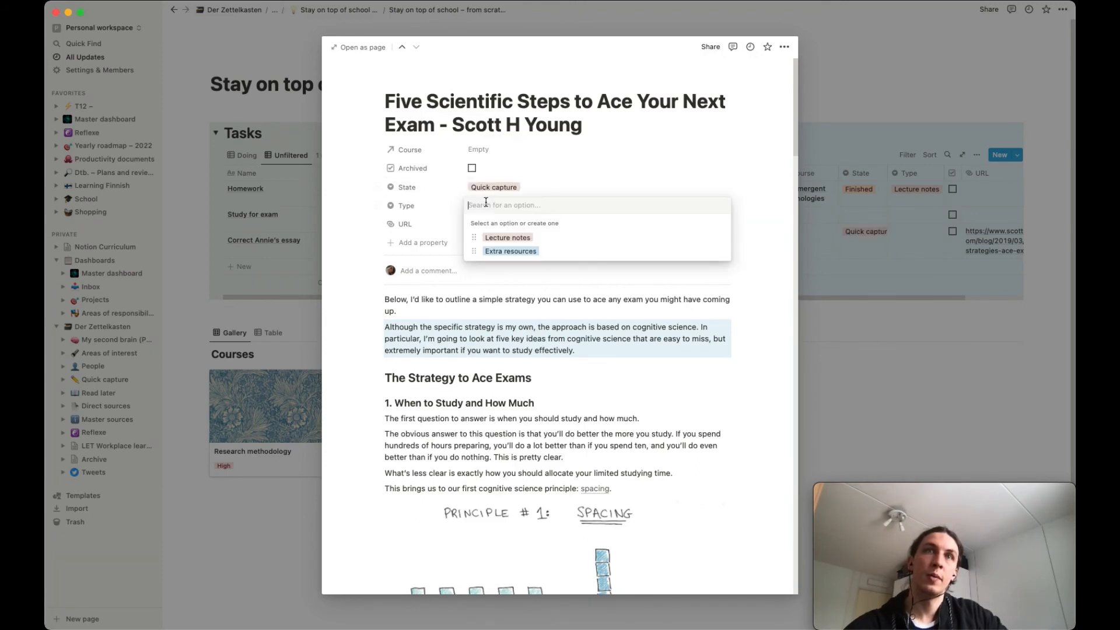
click(527, 252)
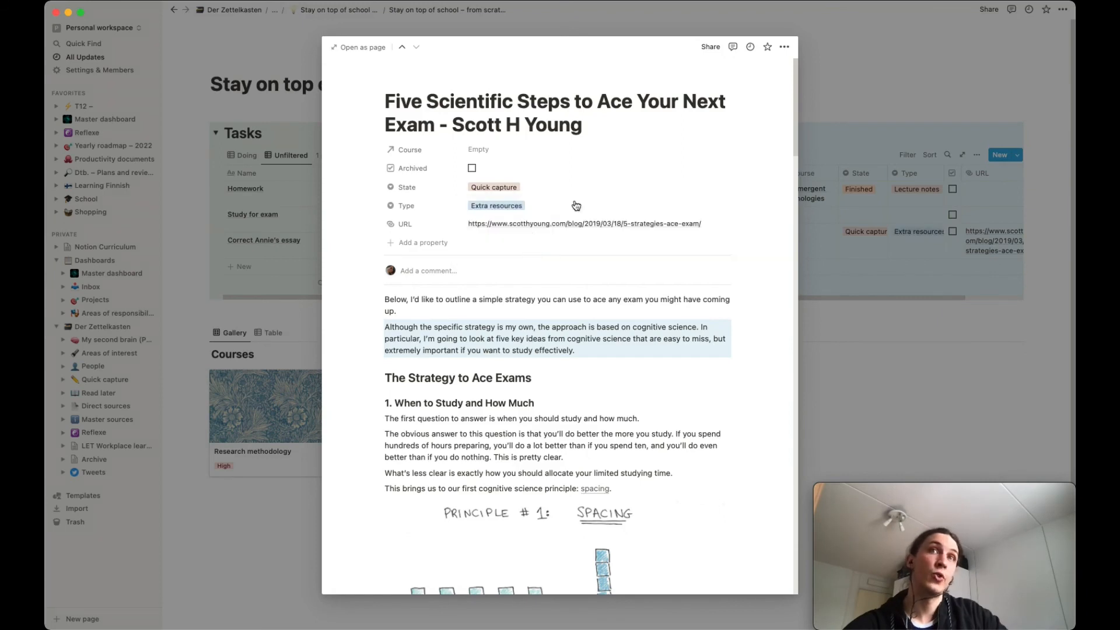
click(487, 152)
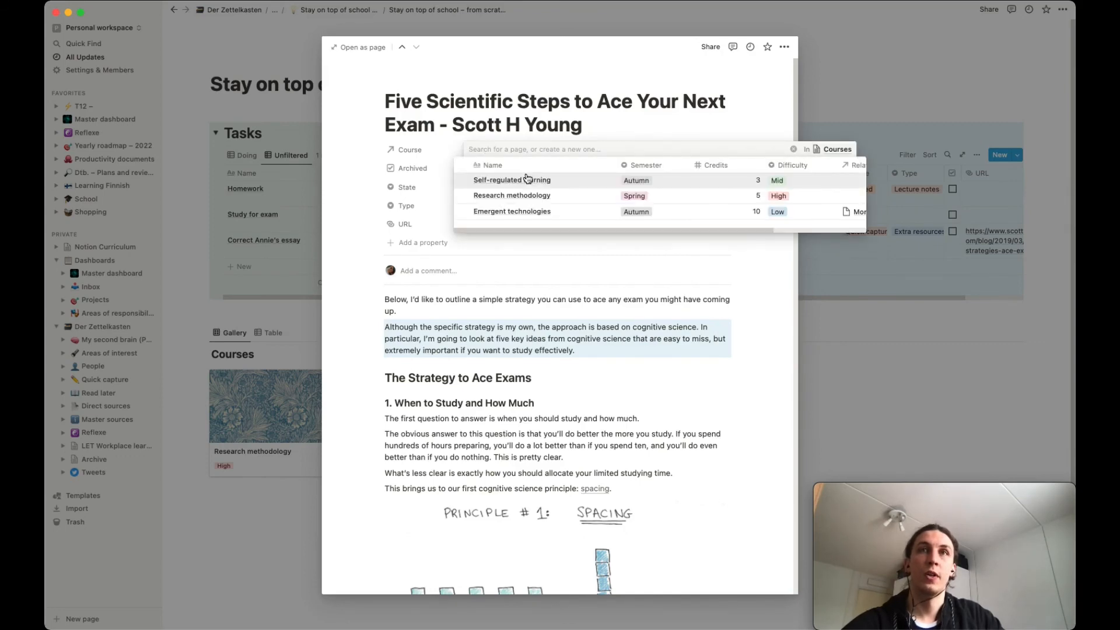
click(525, 185)
click(837, 307)
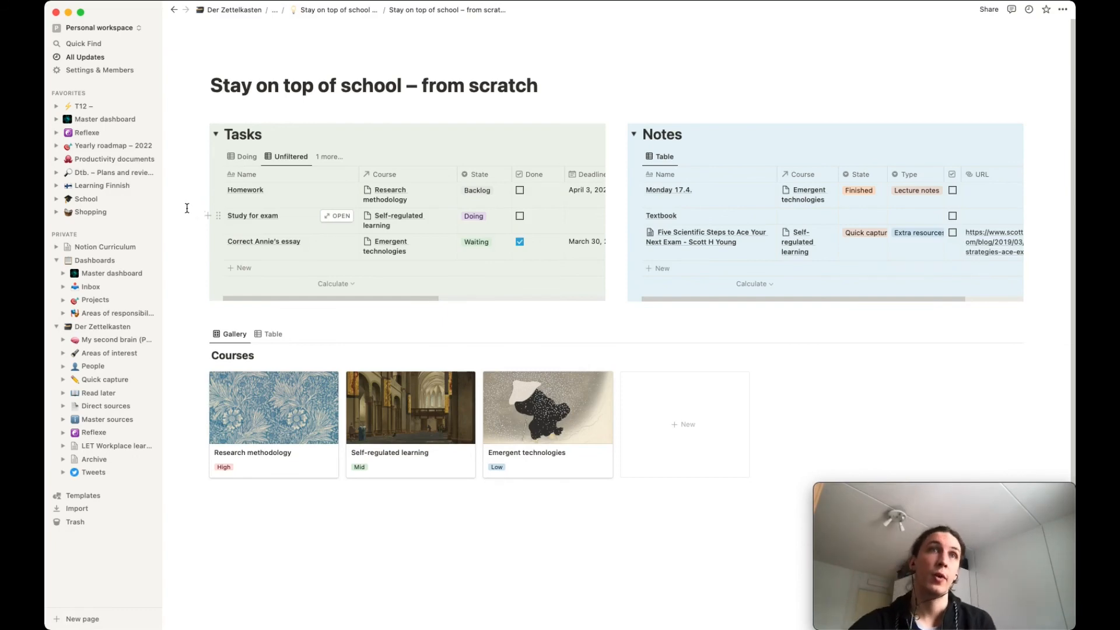
drag(175, 131, 202, 173)
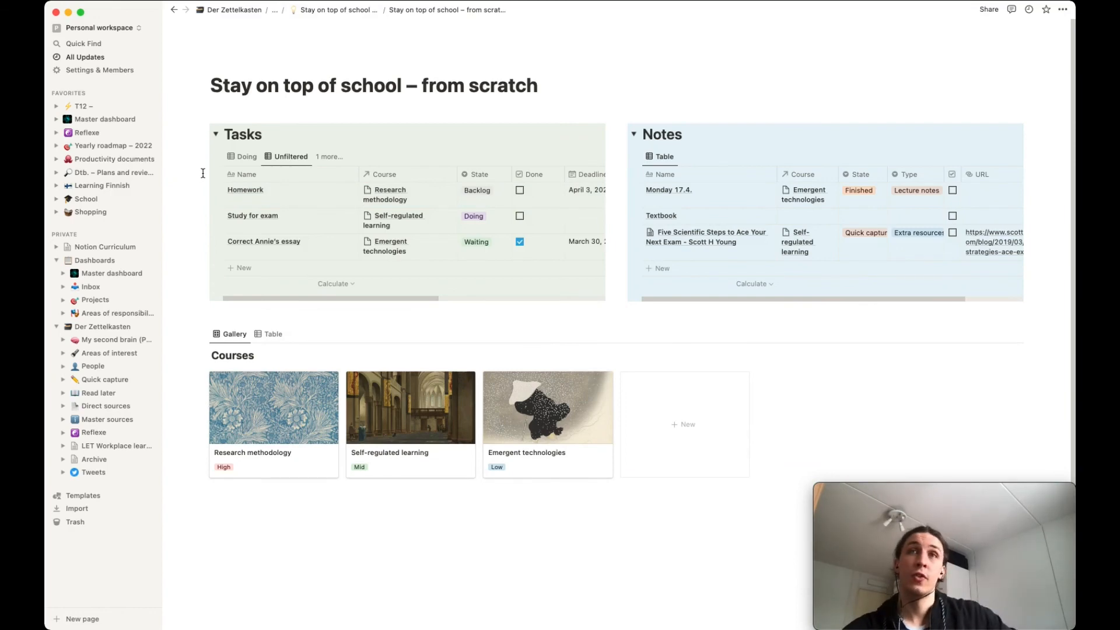